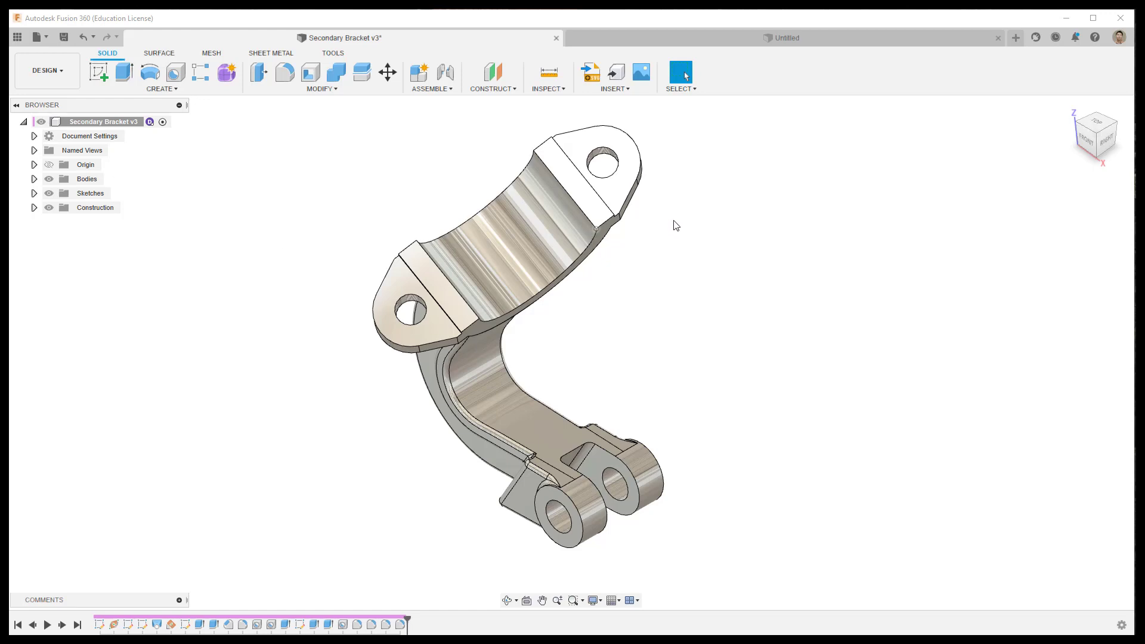
# Switch to the untitled design and start a sketch on the front XZ plane
pyautogui.click(920, 83)
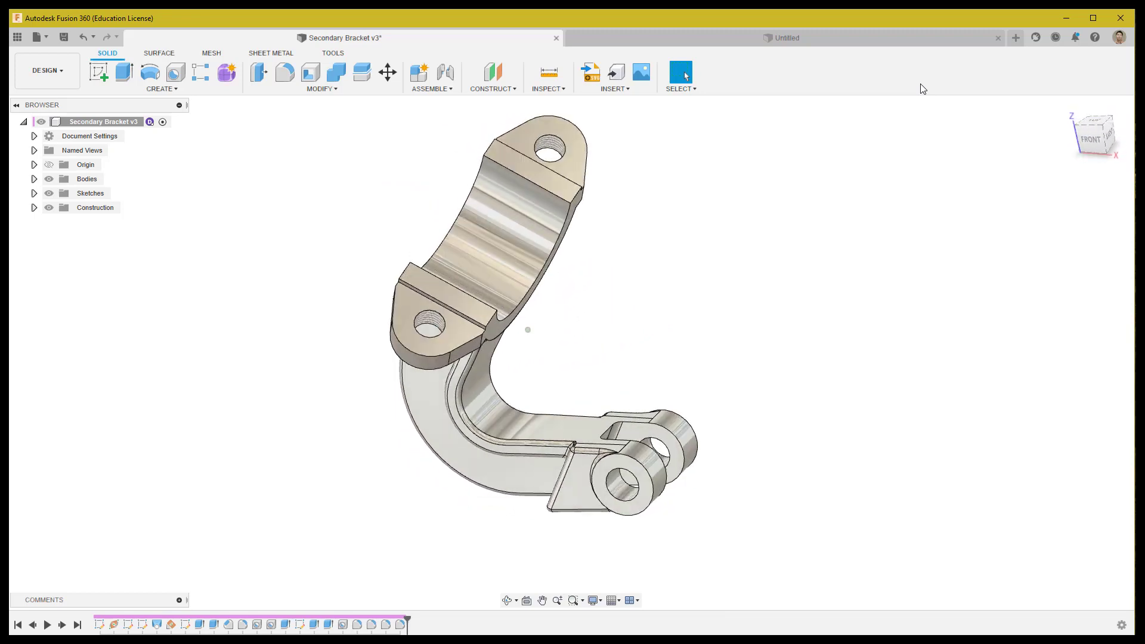
pyautogui.click(863, 41)
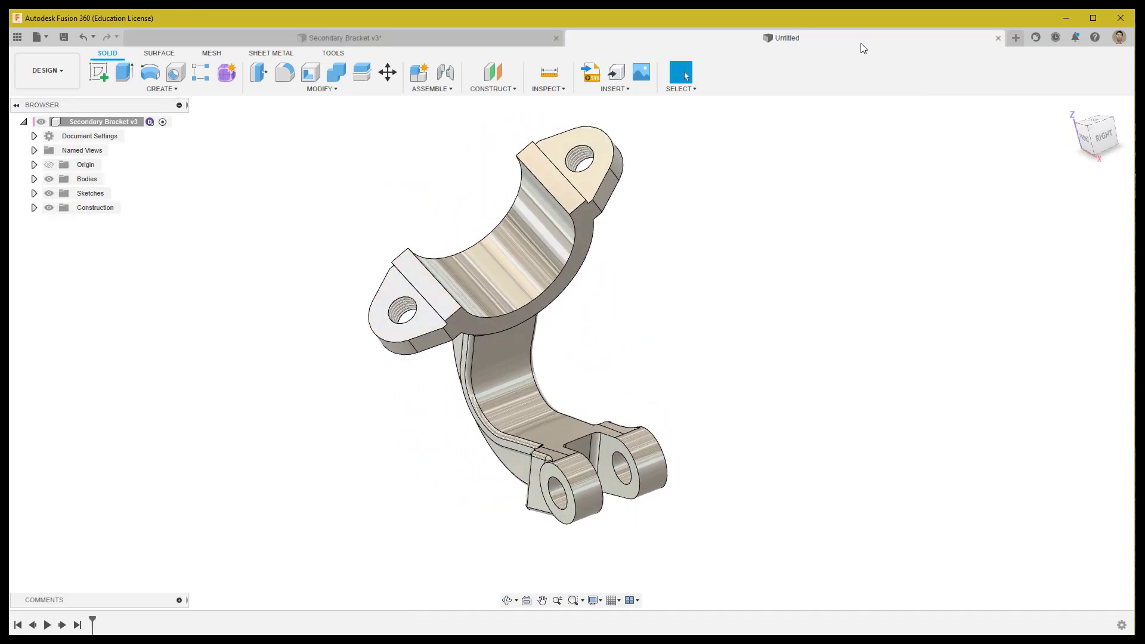
pyautogui.click(100, 73)
pyautogui.click(599, 342)
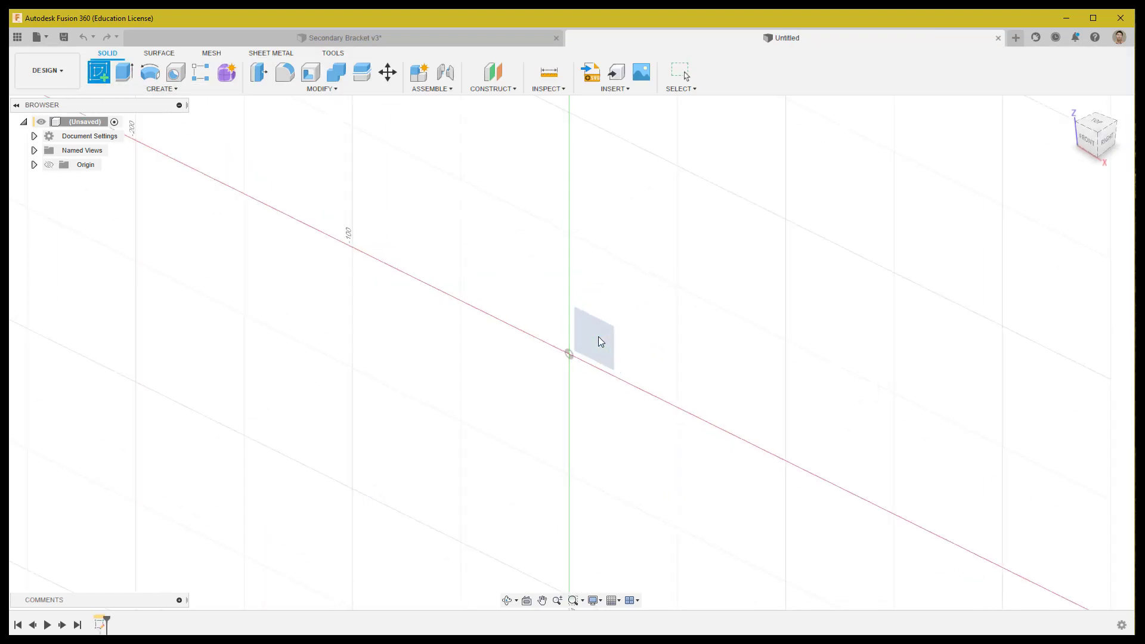
# Draw a circle 15 mm in diameter centred on the origin
pyautogui.click(150, 72)
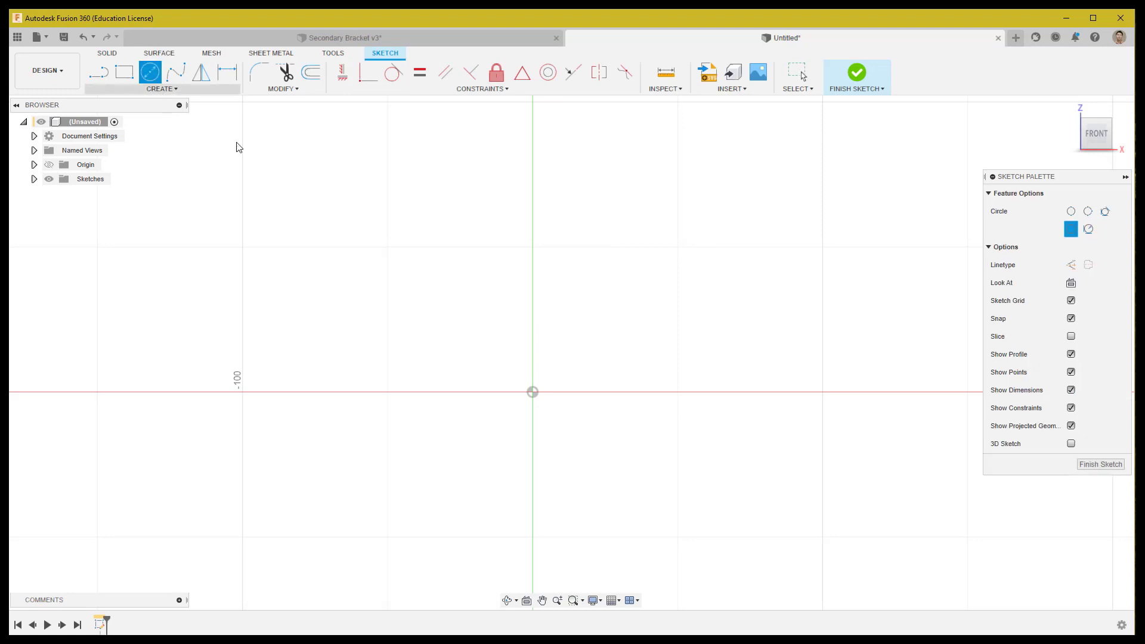
pyautogui.click(535, 395)
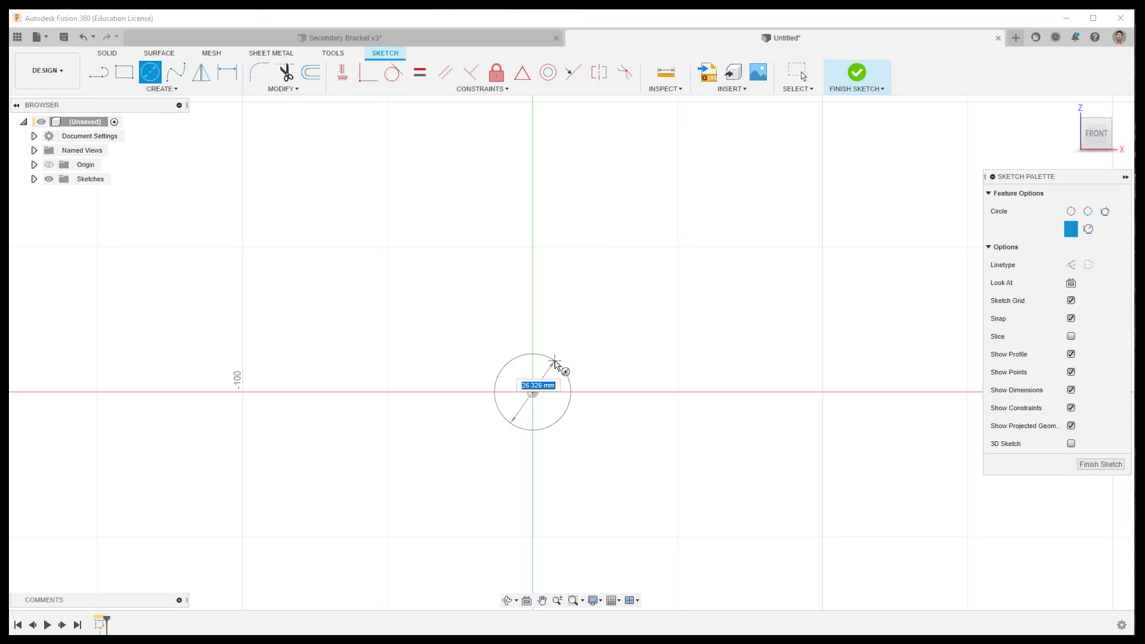
pyautogui.press('Return')
pyautogui.press('Escape')
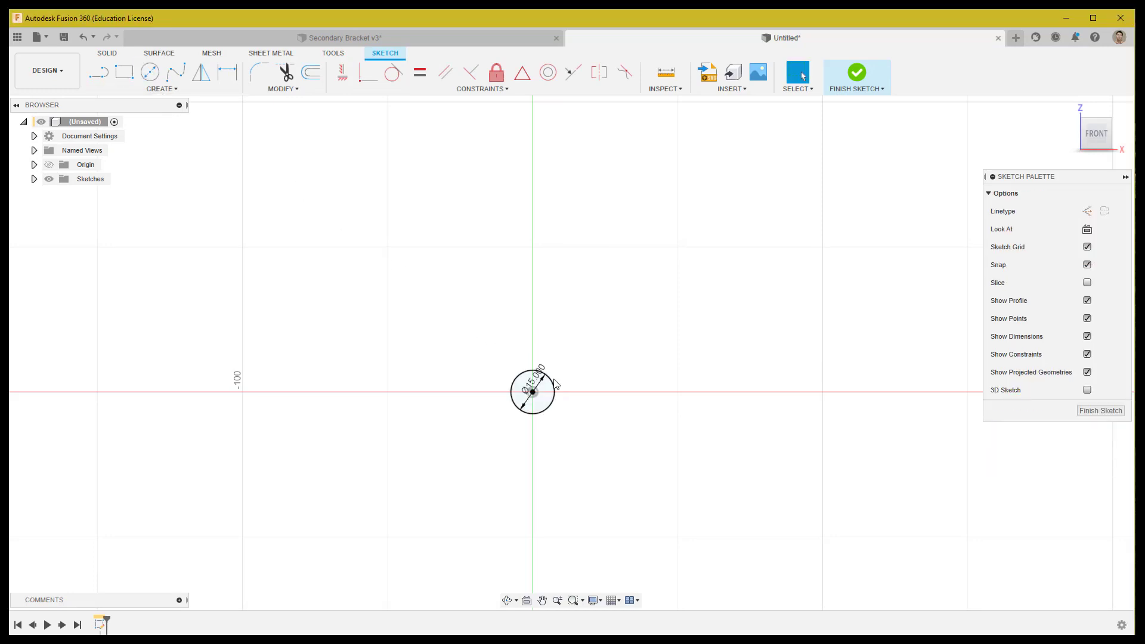
# Draw a concentric circle about 30 mm in diameter around the 15 mm circle
pyautogui.scroll(3, 423, 382)
pyautogui.moveTo(439, 366); pyautogui.dragTo(543, 362, button='middle')
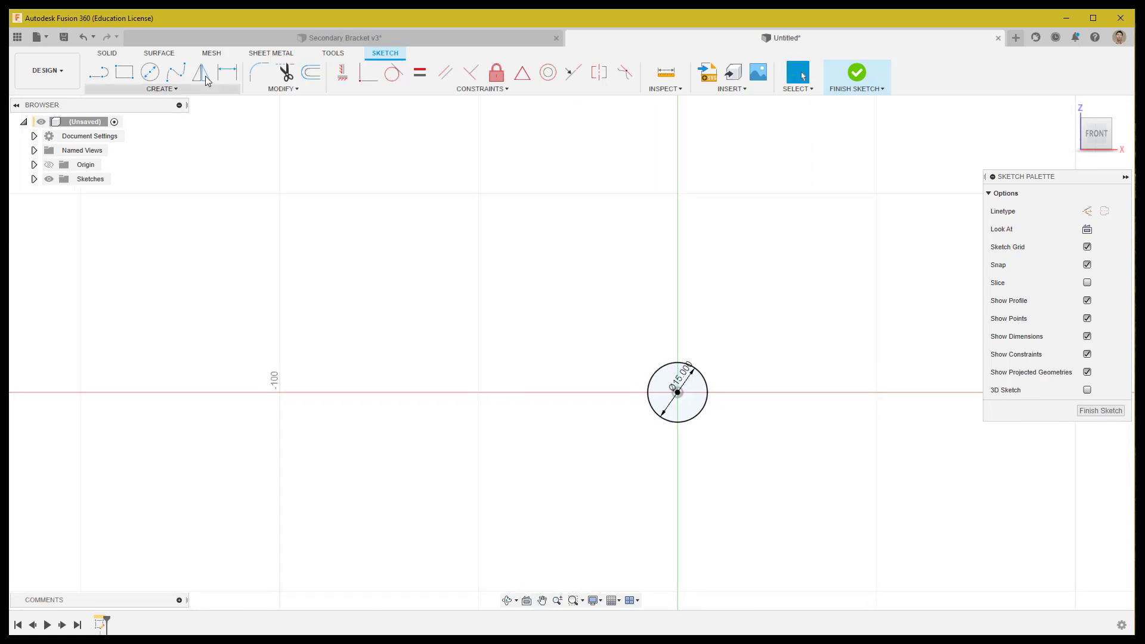
pyautogui.click(151, 73)
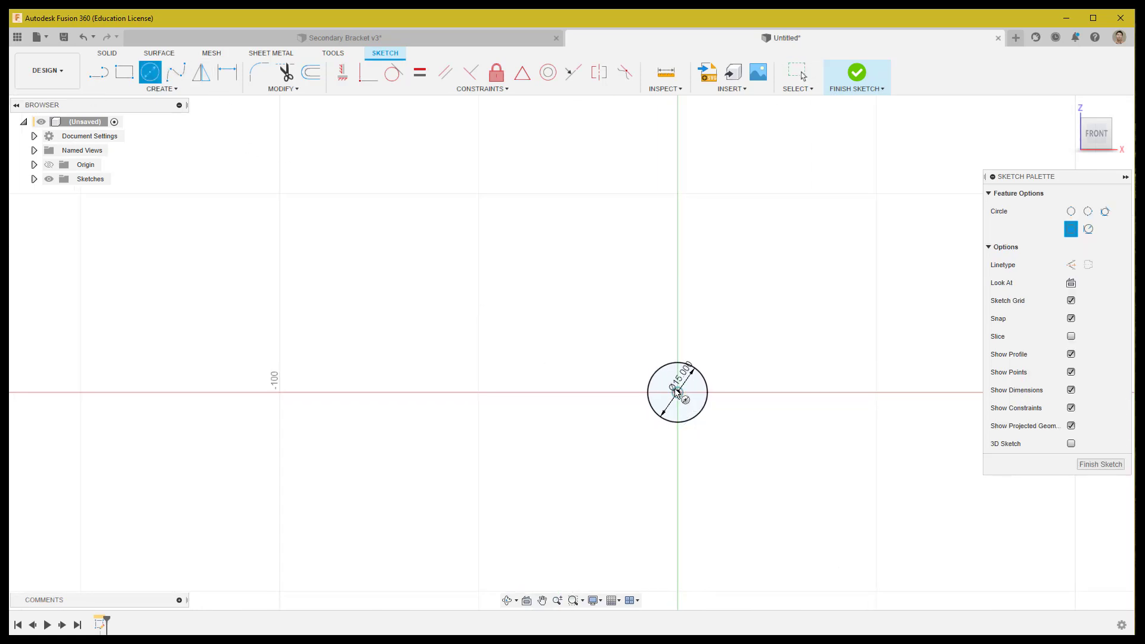
pyautogui.click(678, 391)
pyautogui.press('Tab')
pyautogui.press('Return')
pyautogui.press('Escape')
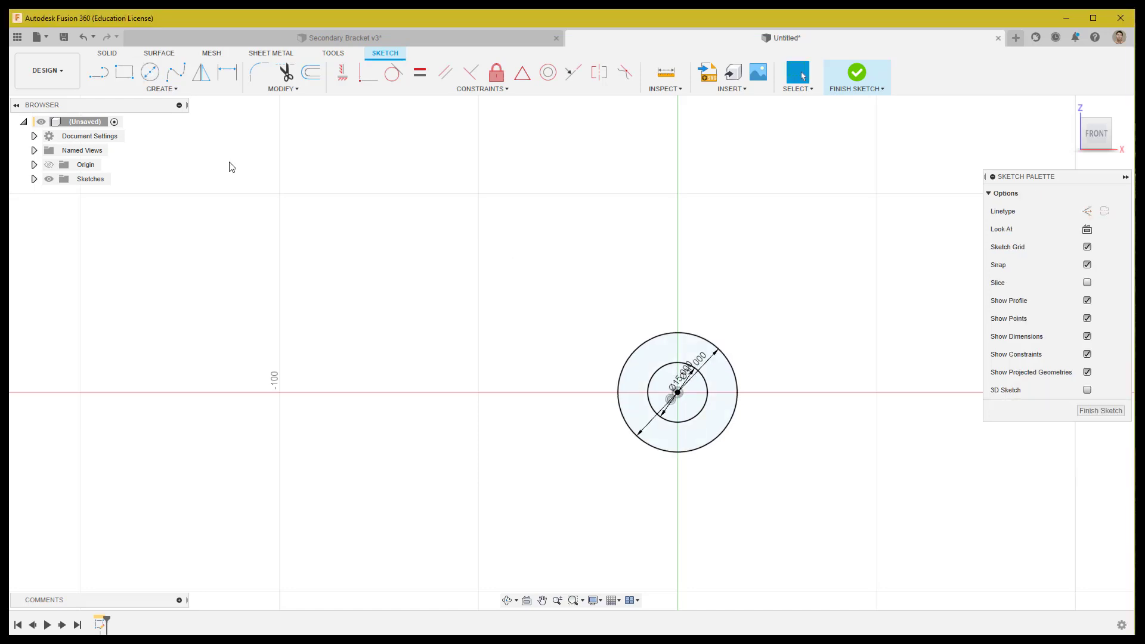
# Draw a horizontal line 60 mm long from the circle centre in the negative X direction
pyautogui.click(100, 72)
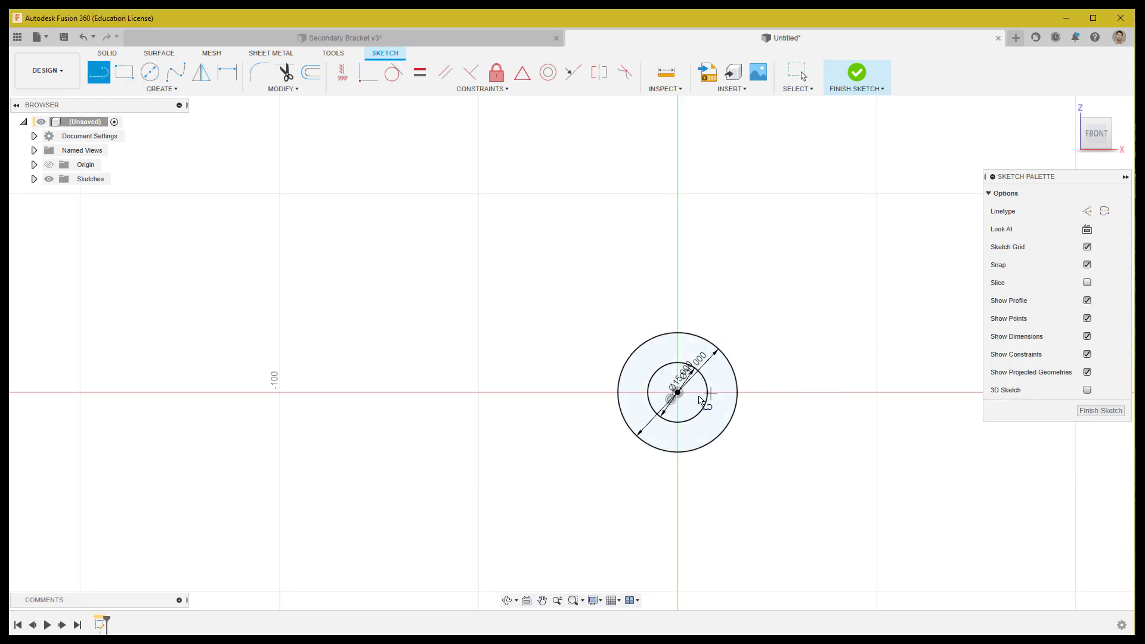
pyautogui.click(677, 392)
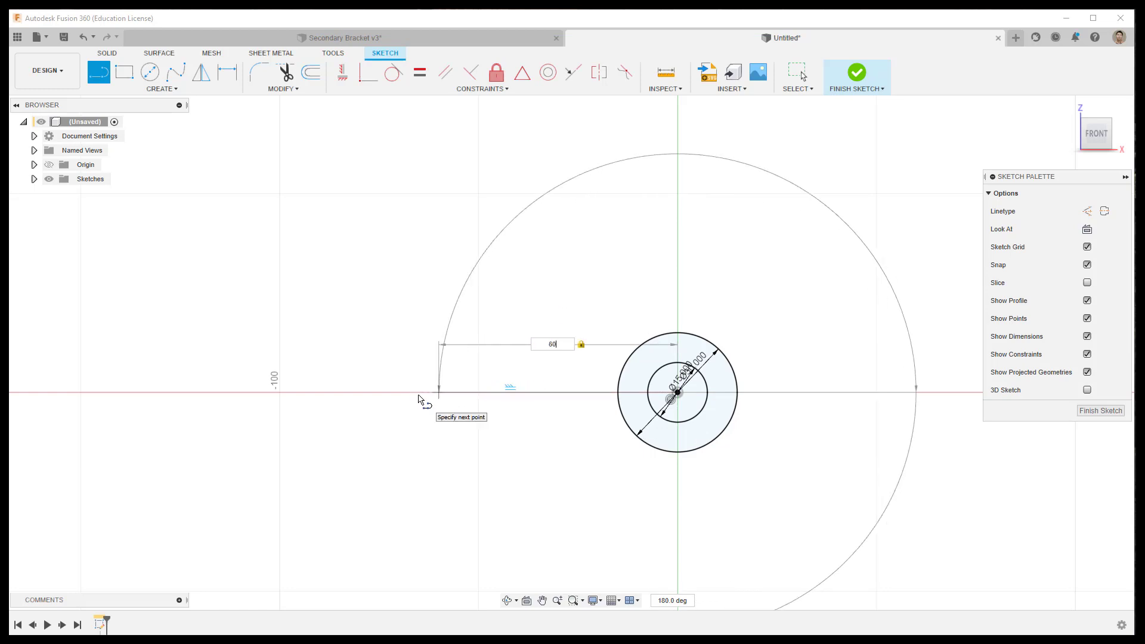
pyautogui.write('60')
pyautogui.press('Return')
# Continue the path with an upward tangent arc and a slanted line, and constrain the line tangent to the arc
pyautogui.moveTo(301, 342); pyautogui.dragTo(282, 151)
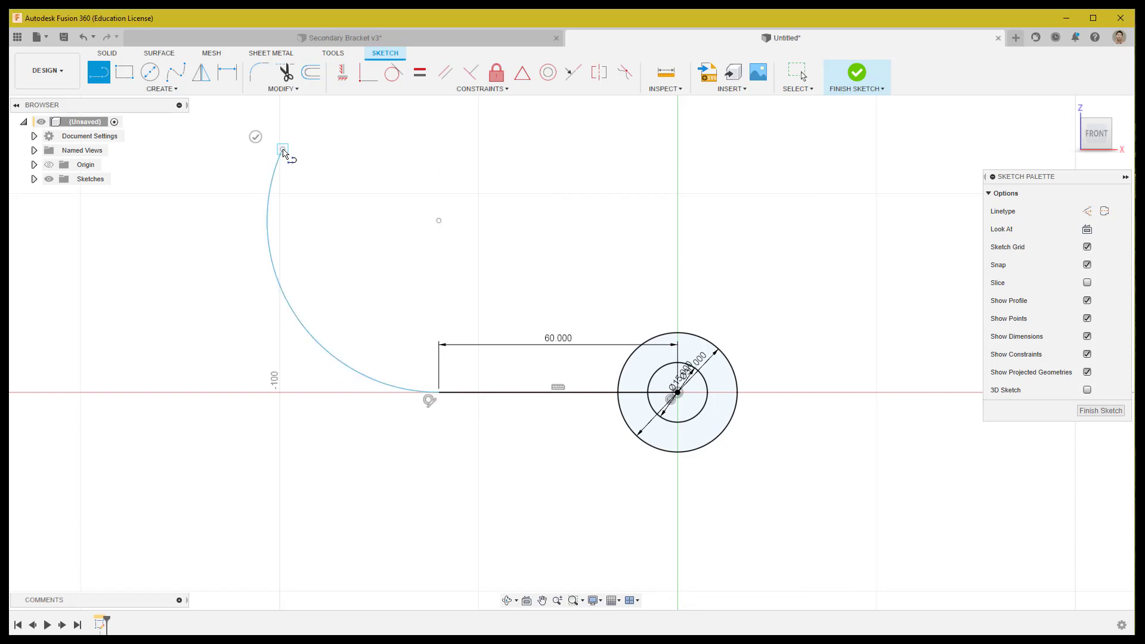
pyautogui.scroll(-1, 284, 157)
pyautogui.moveTo(284, 157); pyautogui.dragTo(231, 332, button='middle')
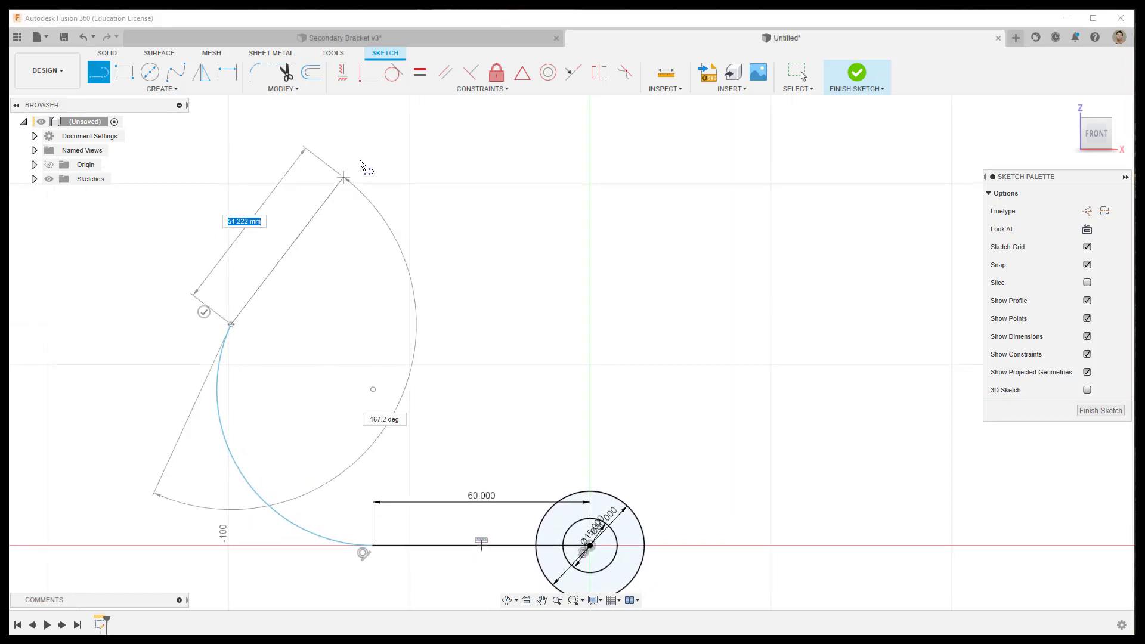
pyautogui.click(381, 124)
pyautogui.click(392, 78)
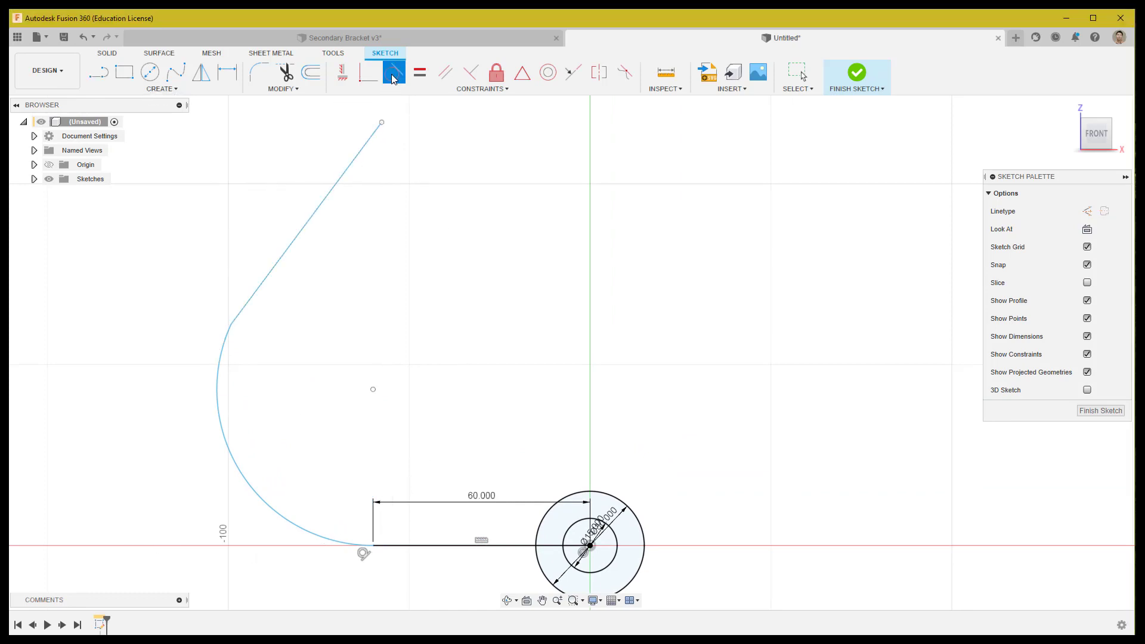
pyautogui.click(263, 281)
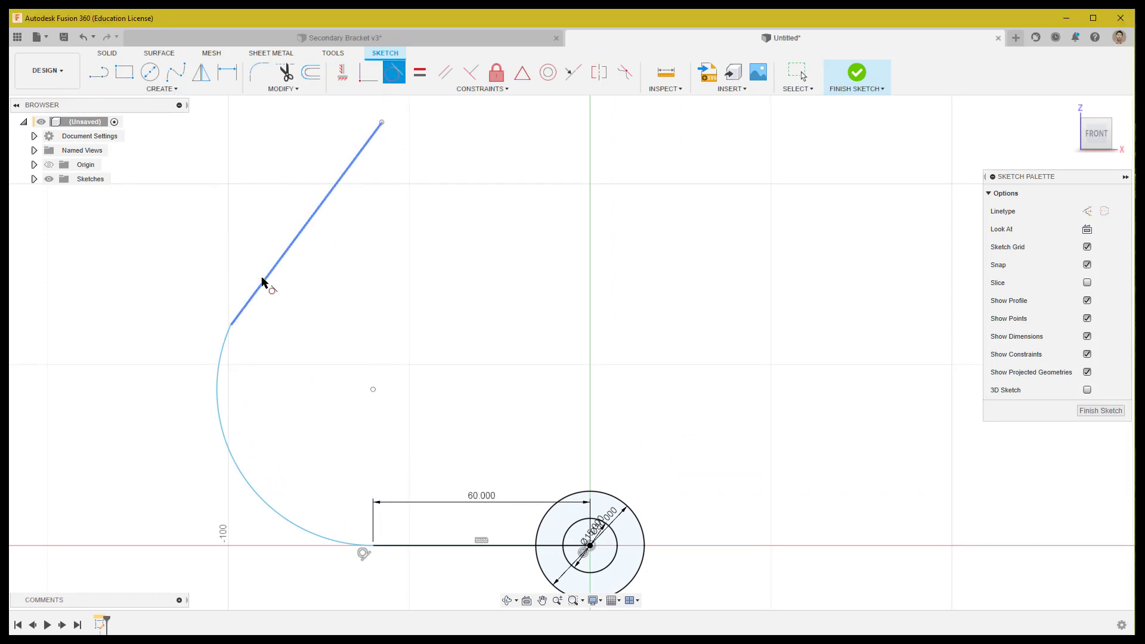
pyautogui.click(225, 342)
# Dimension the angle between the slanted line and the horizontal line as 60 degrees
pyautogui.click(227, 72)
pyautogui.click(325, 197)
pyautogui.click(435, 544)
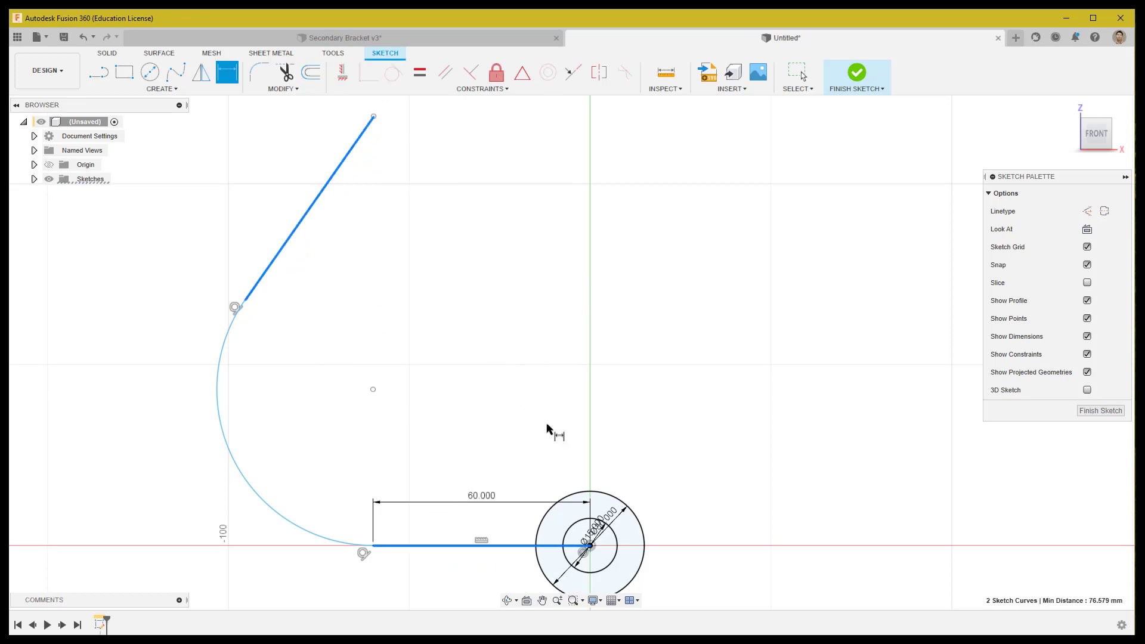
pyautogui.click(614, 334)
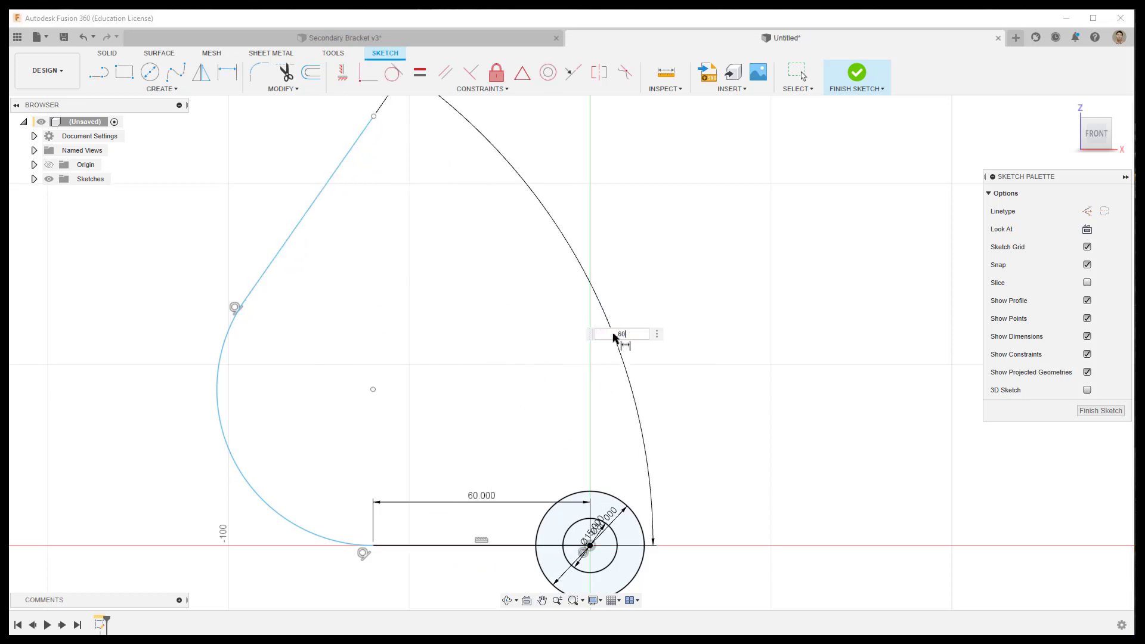
pyautogui.write('60')
pyautogui.press('Return')
# Dimension the arc of the path with a radius of 35 mm
pyautogui.scroll(-2, 424, 325)
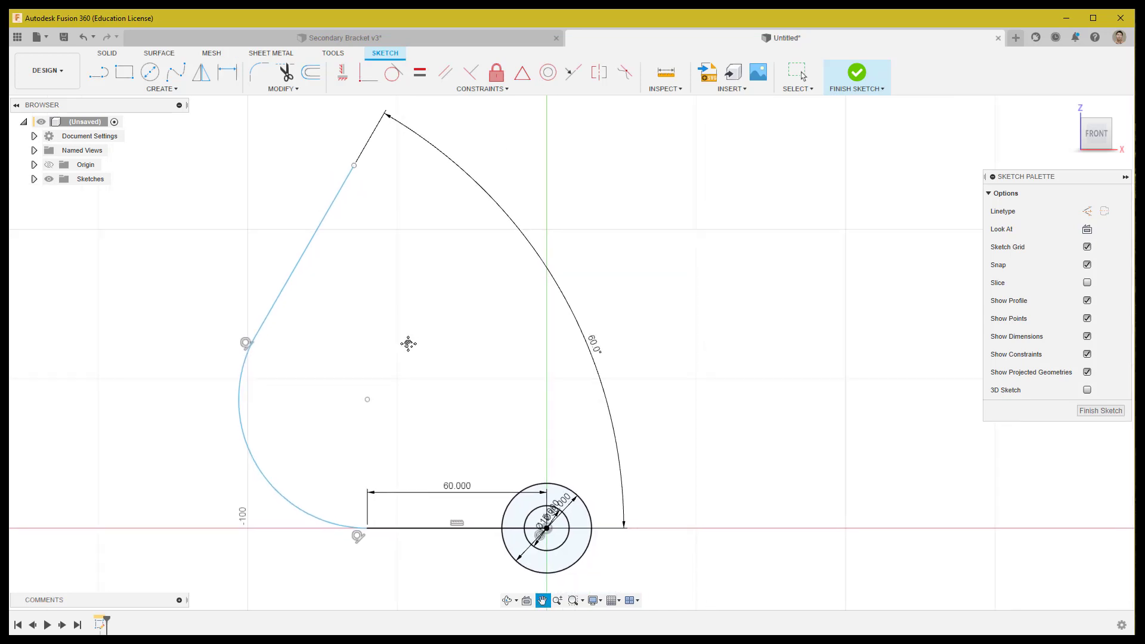
pyautogui.click(241, 430)
pyautogui.click(314, 431)
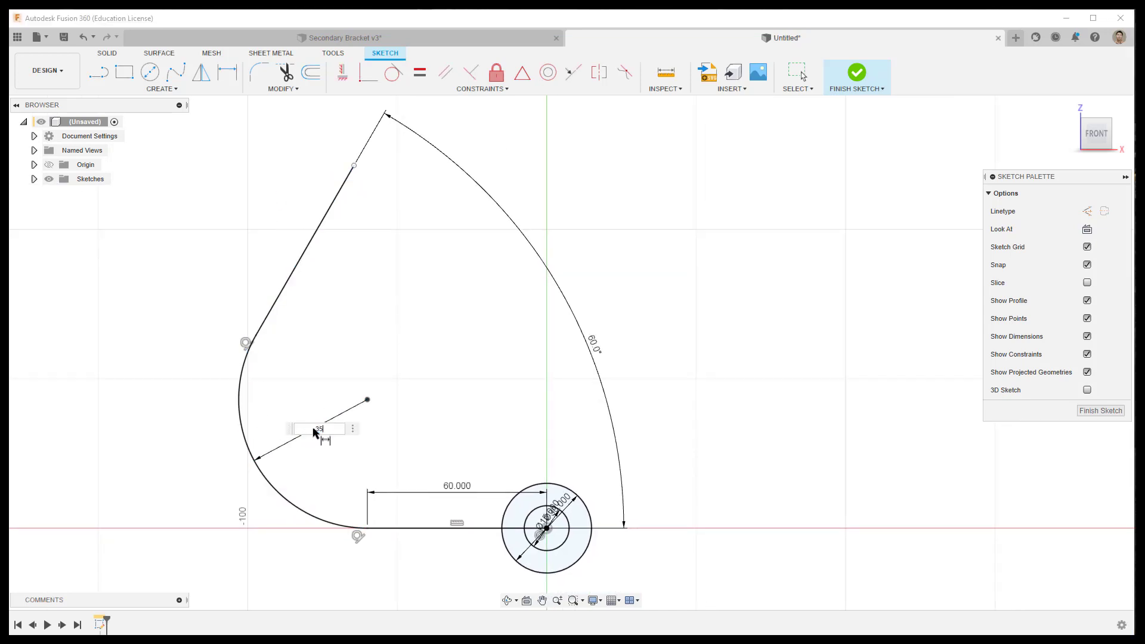
pyautogui.press('Return')
pyautogui.rightClick(602, 246)
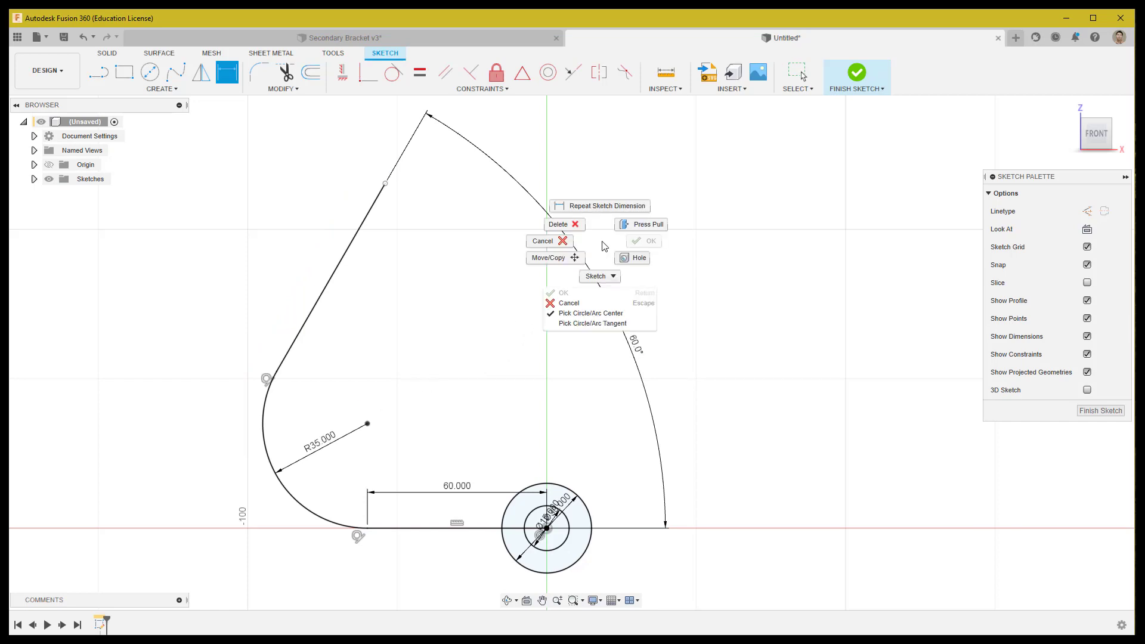
pyautogui.click(553, 241)
# Set the height from the horizontal line to the slanted line's free end to 110 mm and finish the sketch
pyautogui.click(227, 76)
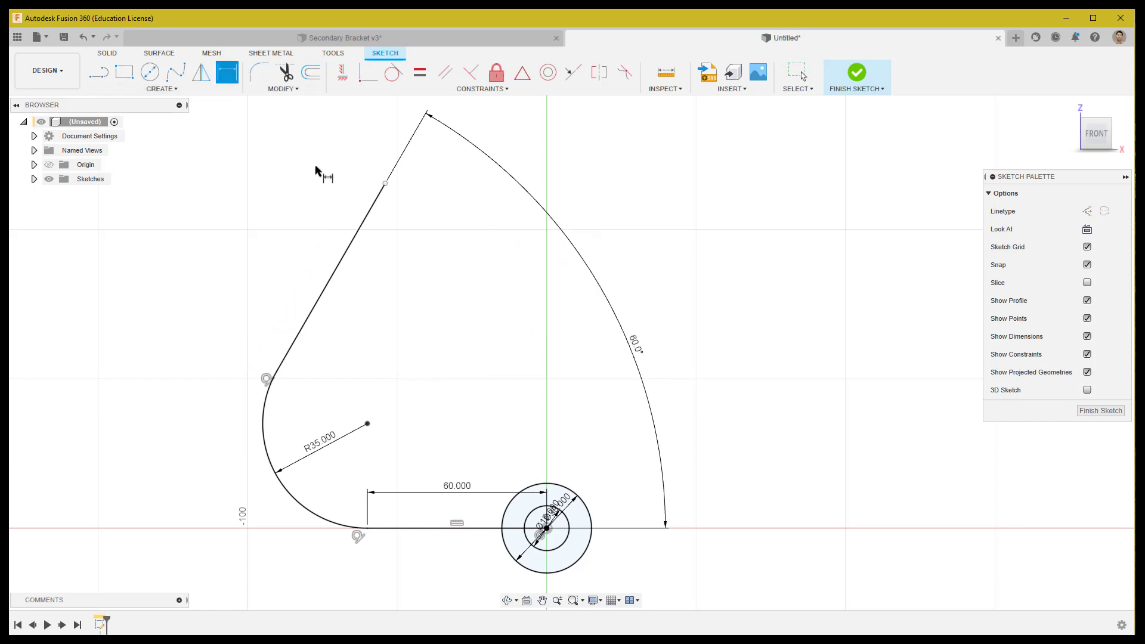
pyautogui.click(449, 528)
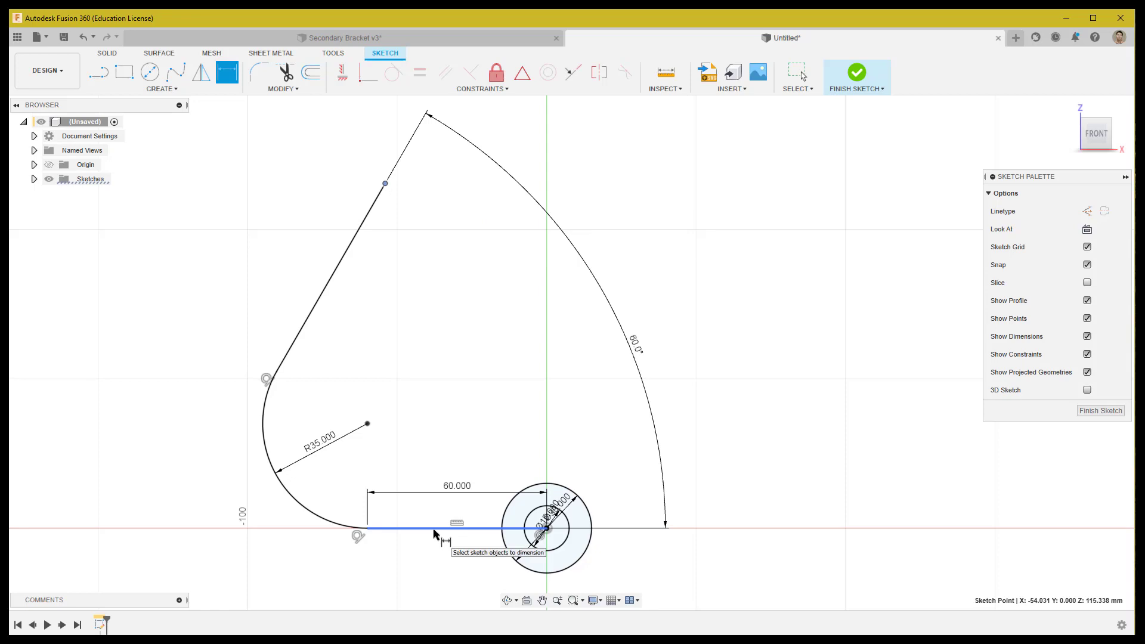
pyautogui.click(216, 382)
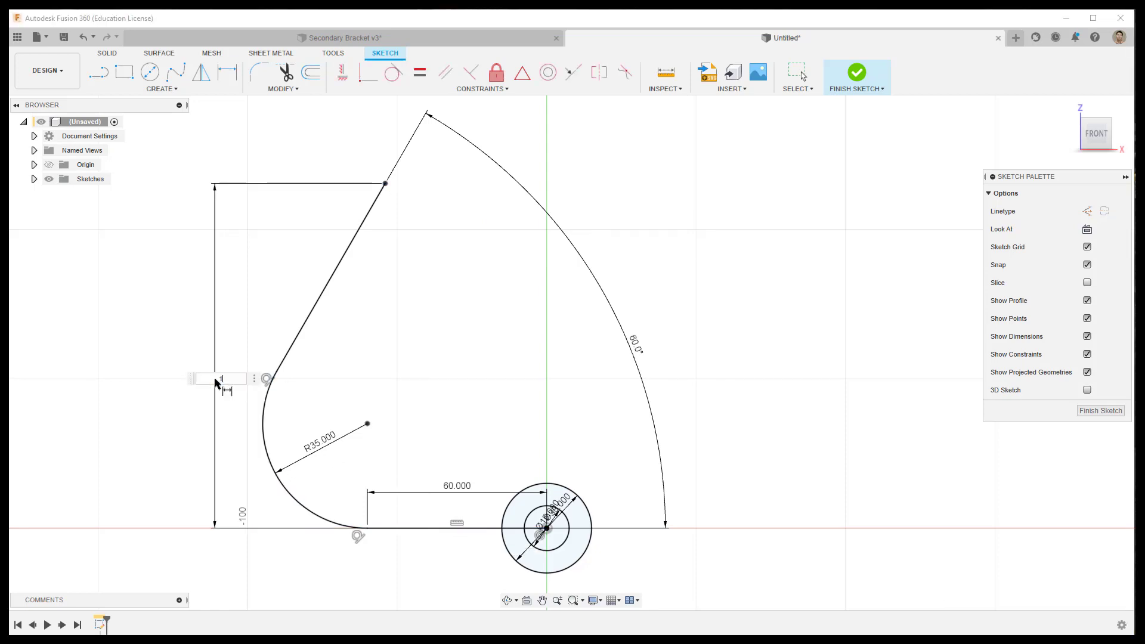
pyautogui.write('110')
pyautogui.press('Return')
pyautogui.rightClick(490, 256)
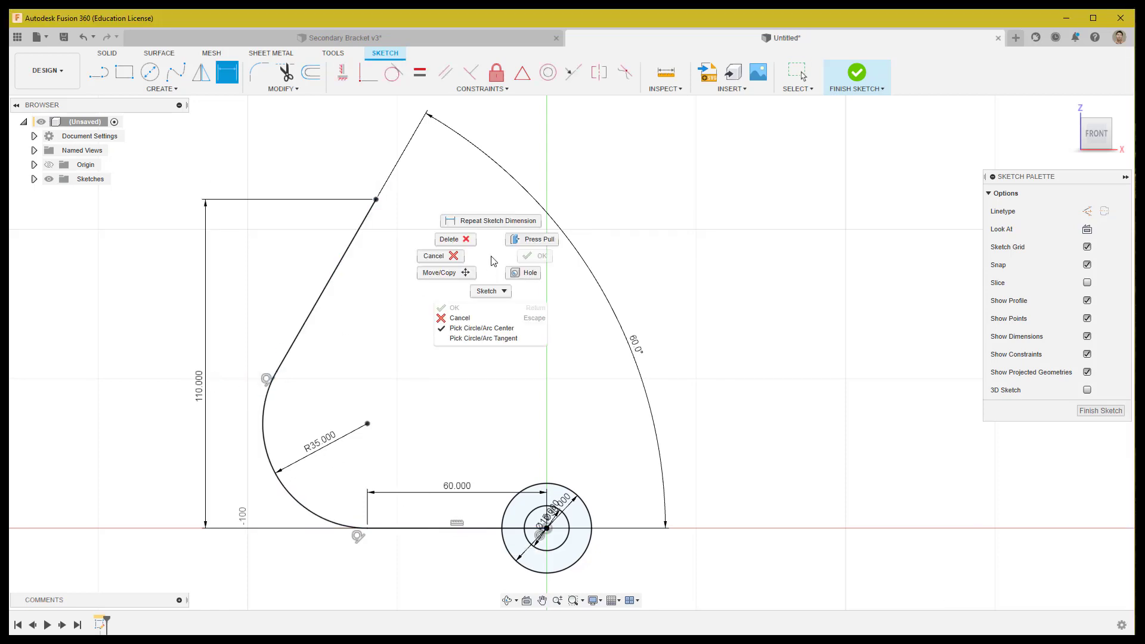
pyautogui.click(464, 261)
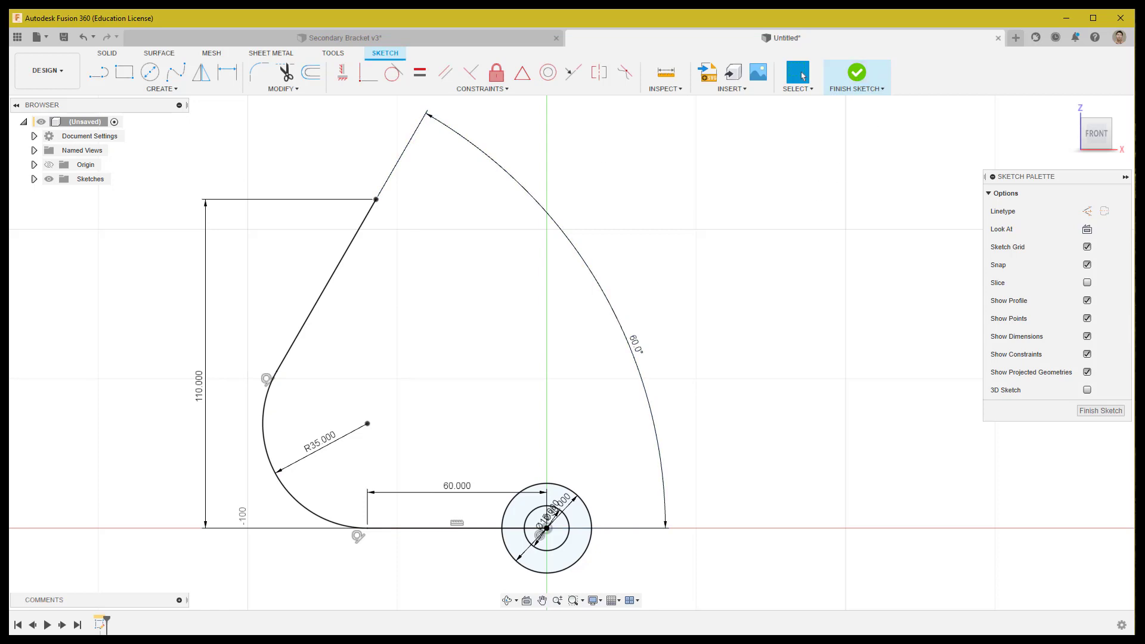
pyautogui.click(853, 77)
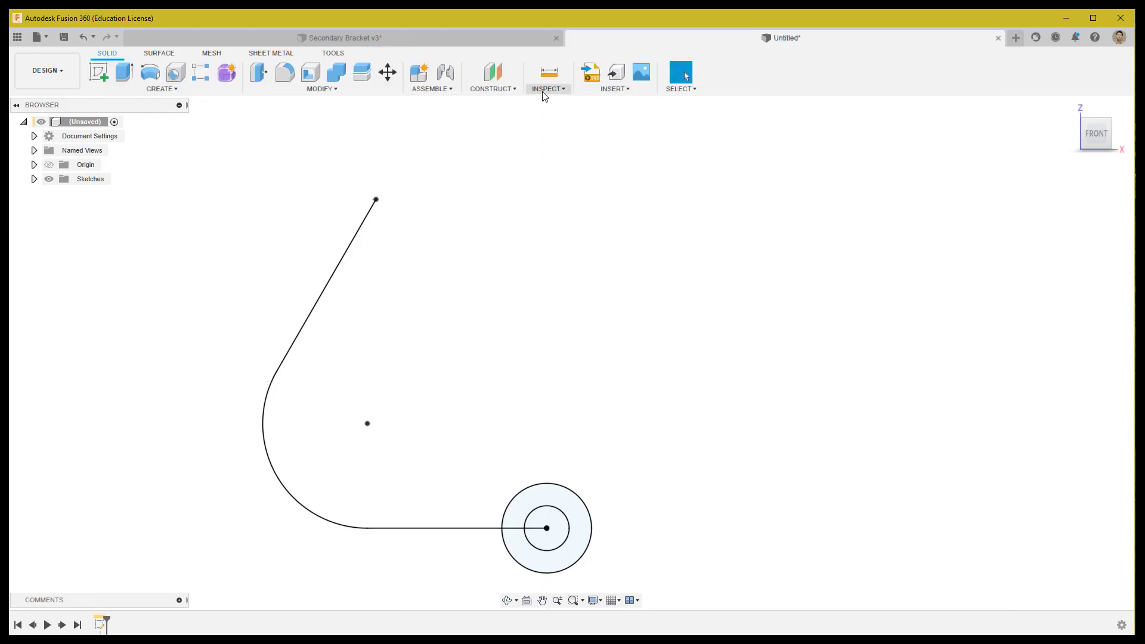
# Create a Plane Along Path on the sketched chain at its upper end, with proportional distance 1.000
pyautogui.click(507, 89)
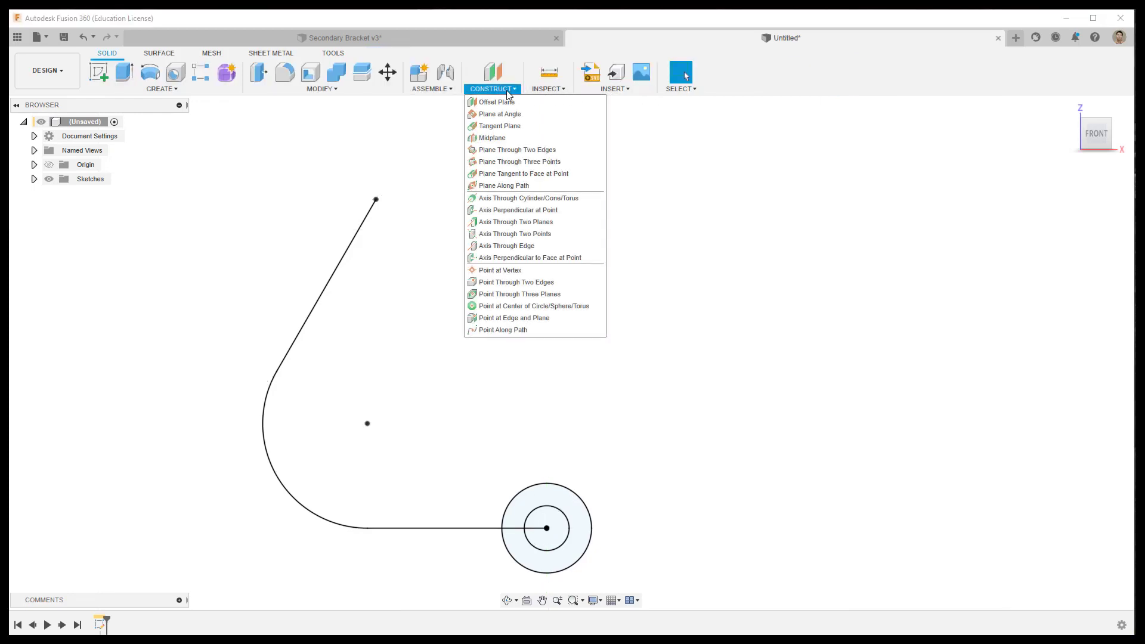
pyautogui.click(521, 186)
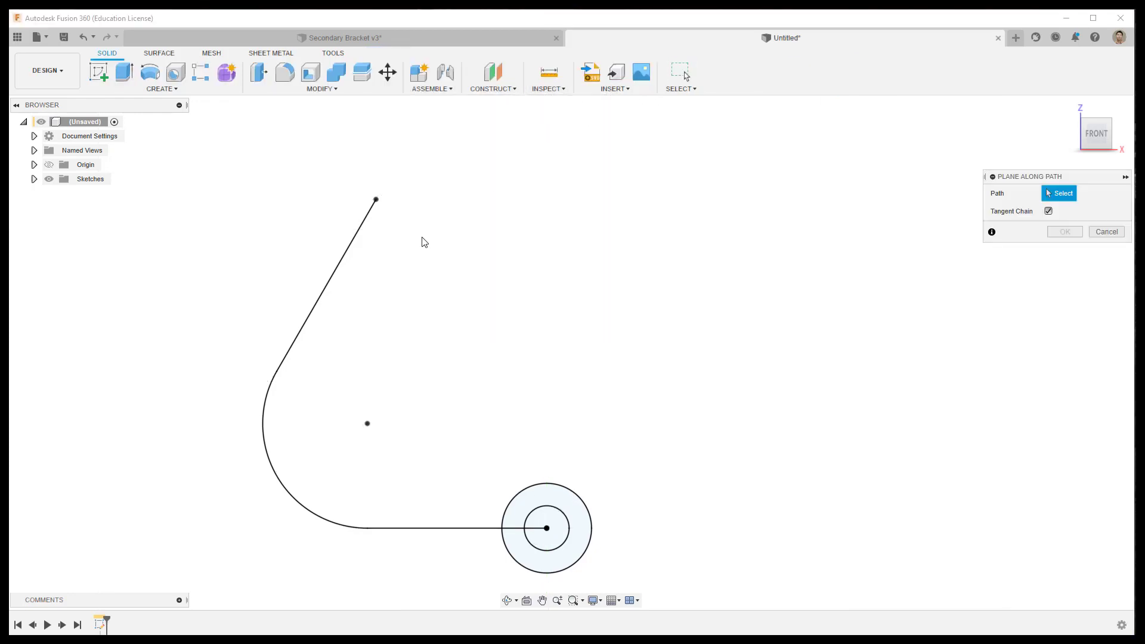
pyautogui.click(377, 214)
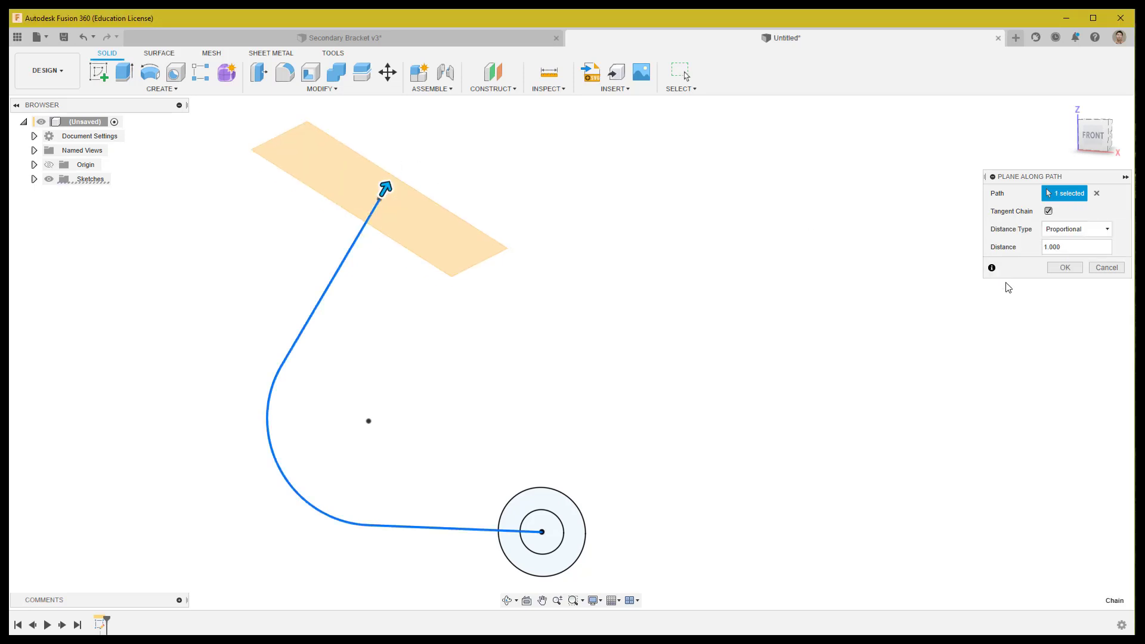
pyautogui.click(1065, 268)
# Start a new sketch on the construction plane at the path's upper end
pyautogui.keyDown('shift'); pyautogui.moveTo(703, 260); pyautogui.dragTo(417, 160, button='middle'); pyautogui.keyUp('shift')
pyautogui.click(267, 122)
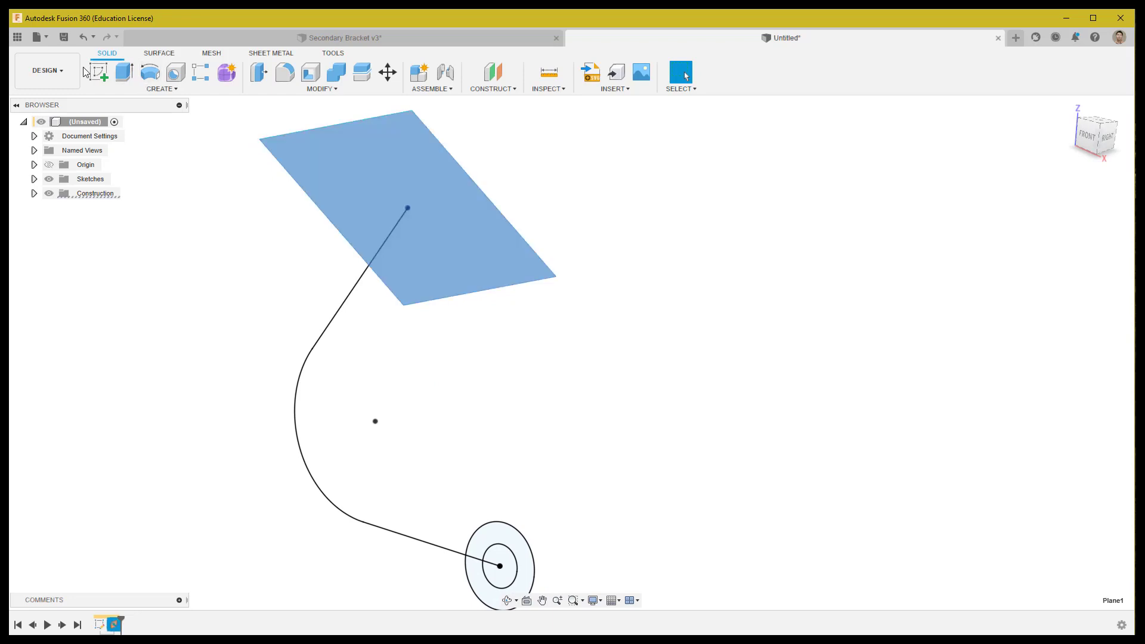
pyautogui.click(98, 72)
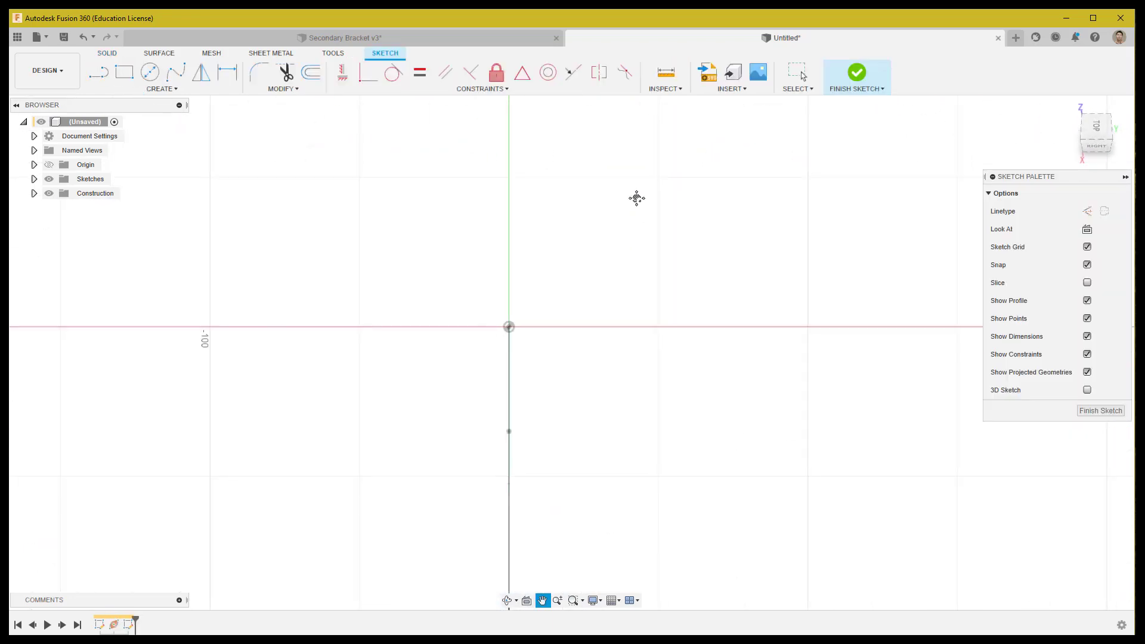
# Sketch a wide, flat rectangle about 53 mm wide below the origin and a narrow, upright rectangle above it
pyautogui.click(124, 72)
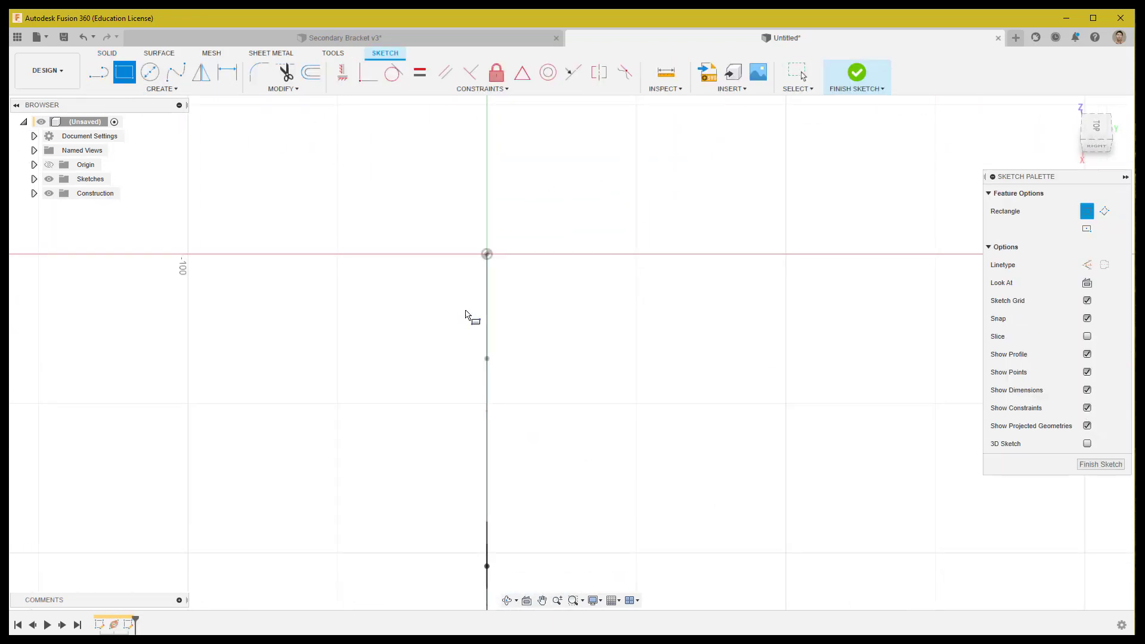
pyautogui.click(414, 280)
pyautogui.click(574, 318)
pyautogui.click(461, 268)
pyautogui.click(525, 158)
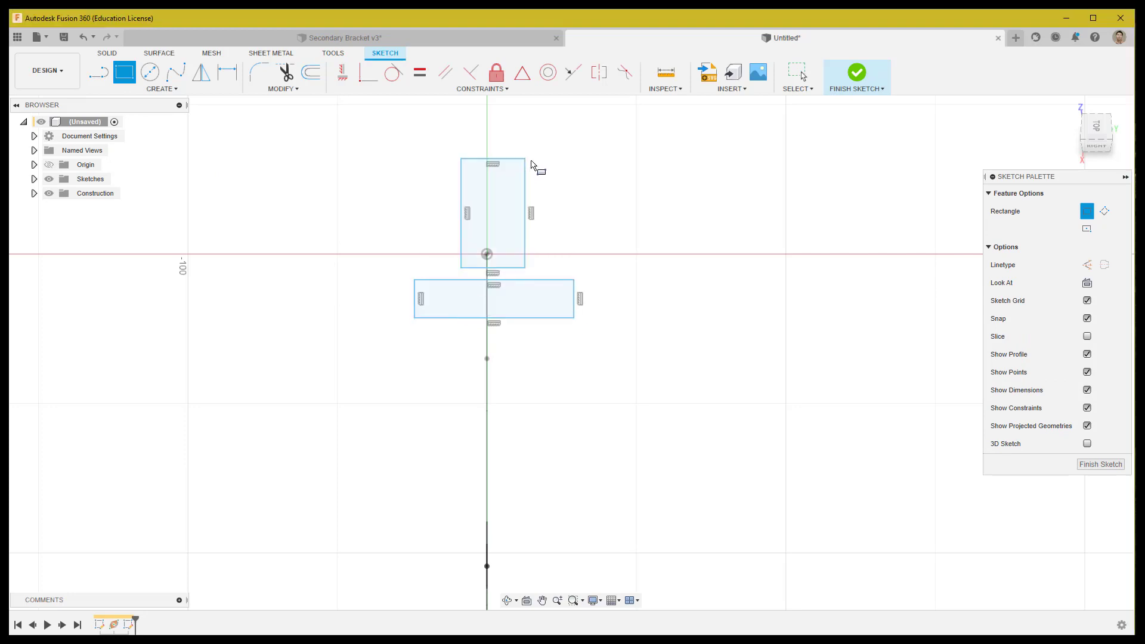
# Apply a Midpoint constraint between the upper rectangle's bottom edge and the lower rectangle's top edge
pyautogui.click(529, 79)
pyautogui.click(503, 268)
pyautogui.click(511, 280)
pyautogui.rightClick(590, 196)
# Constrain the upper rectangle's top edge and the lower rectangle's side edge to equal length
pyautogui.click(420, 72)
pyautogui.click(500, 159)
pyautogui.click(573, 291)
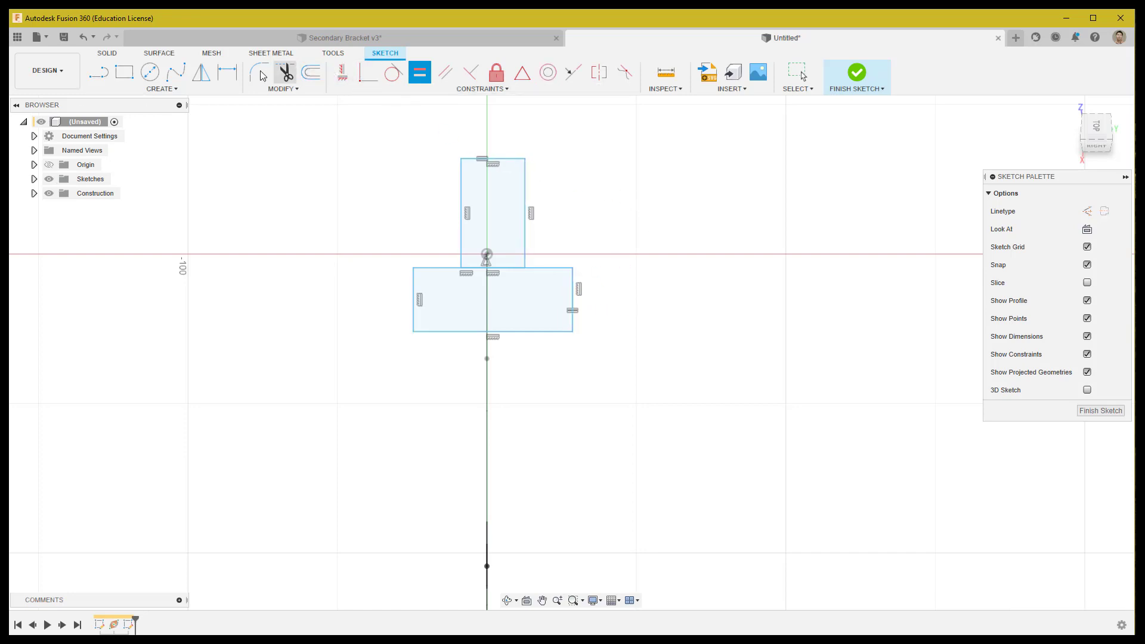
# Dimension the T-profile's overall height from the lower rectangle's bottom edge to the upper rectangle's top edge as 40 mm
pyautogui.click(227, 72)
pyautogui.click(520, 332)
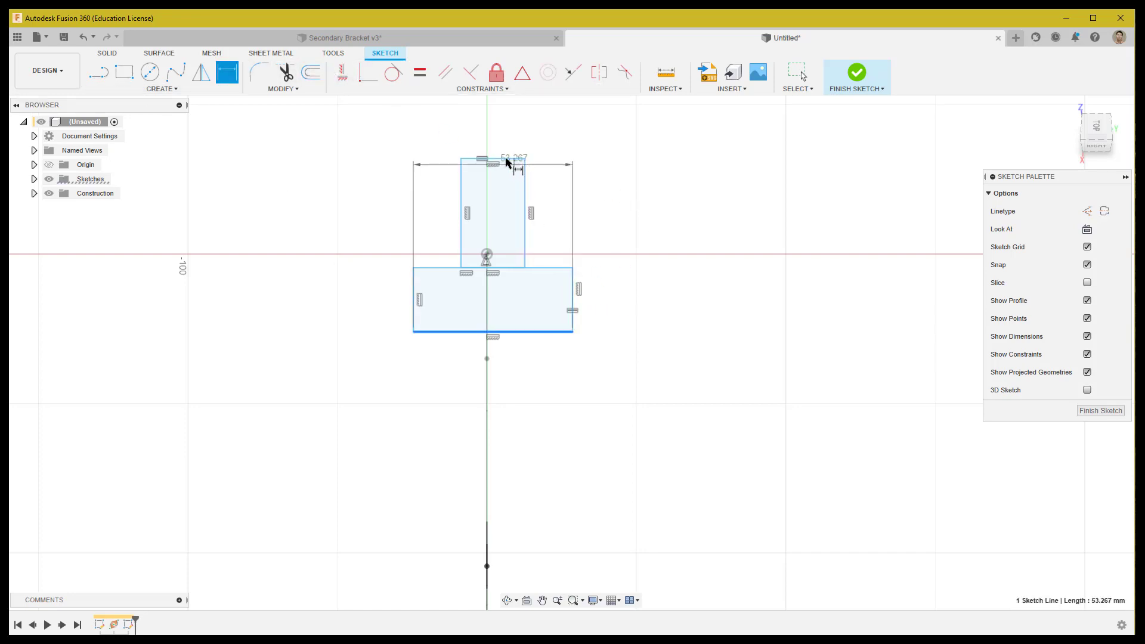
pyautogui.click(511, 159)
pyautogui.click(624, 231)
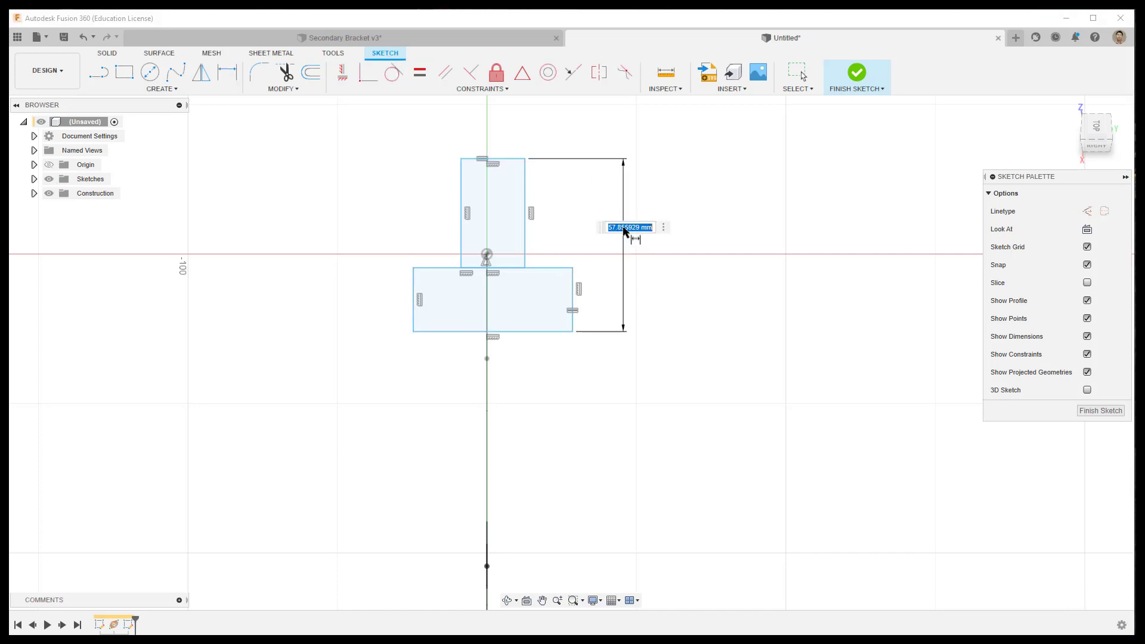
pyautogui.write('40')
pyautogui.press('Return')
# Dimension the lower rectangle's width by referencing the overall height dimension d8
pyautogui.click(514, 308)
pyautogui.click(517, 333)
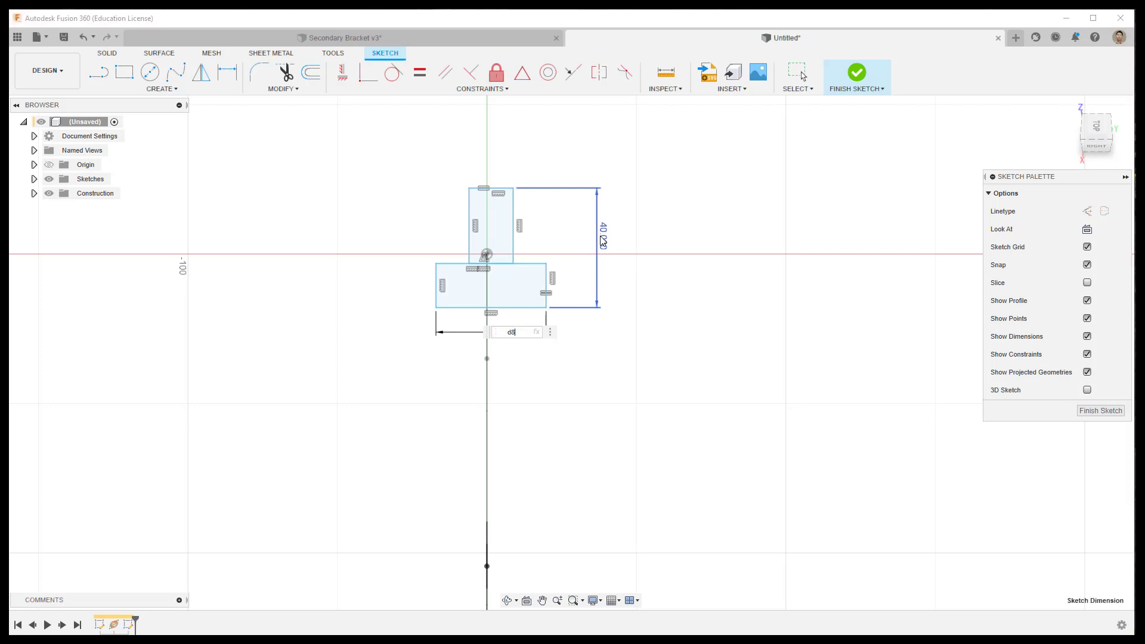
pyautogui.press('Return')
# Dimension the lower rectangle's side edge to set its thickness to 8 mm
pyautogui.scroll(3, 520, 310)
pyautogui.scroll(1, 541, 281)
pyautogui.moveTo(540, 281); pyautogui.dragTo(534, 326, button='middle')
pyautogui.press('d')
pyautogui.click(554, 320)
pyautogui.click(590, 319)
pyautogui.write('8')
pyautogui.press('Return')
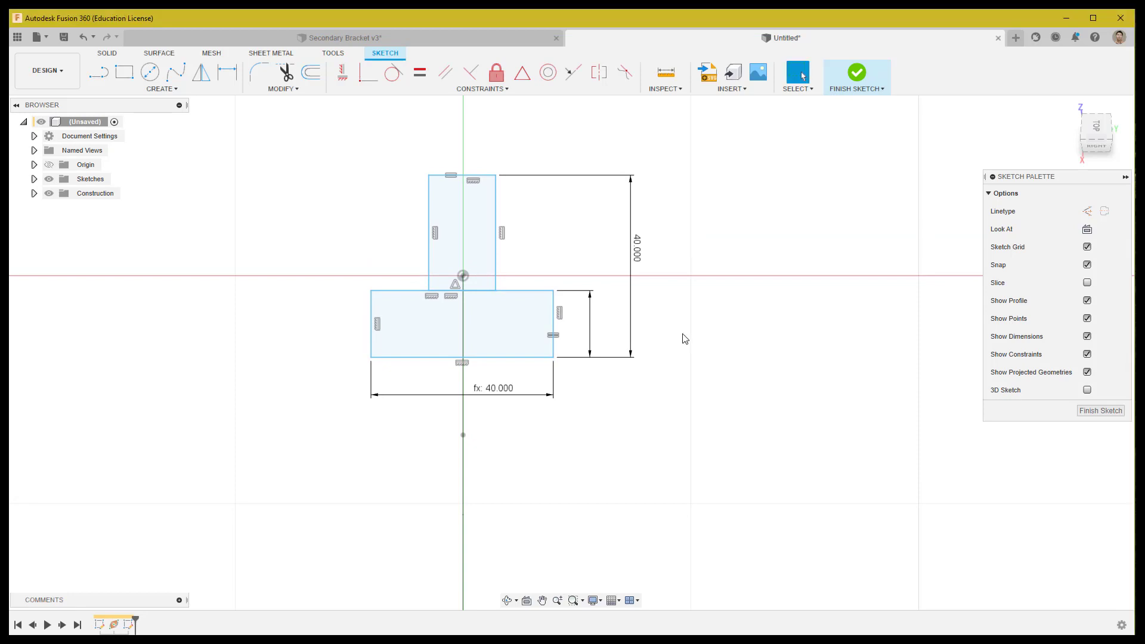
# Dimension the distance from the lower rectangle's bottom edge to the origin point as d8/2
pyautogui.moveTo(663, 288); pyautogui.dragTo(675, 331, button='middle')
pyautogui.click(543, 370)
pyautogui.click(475, 321)
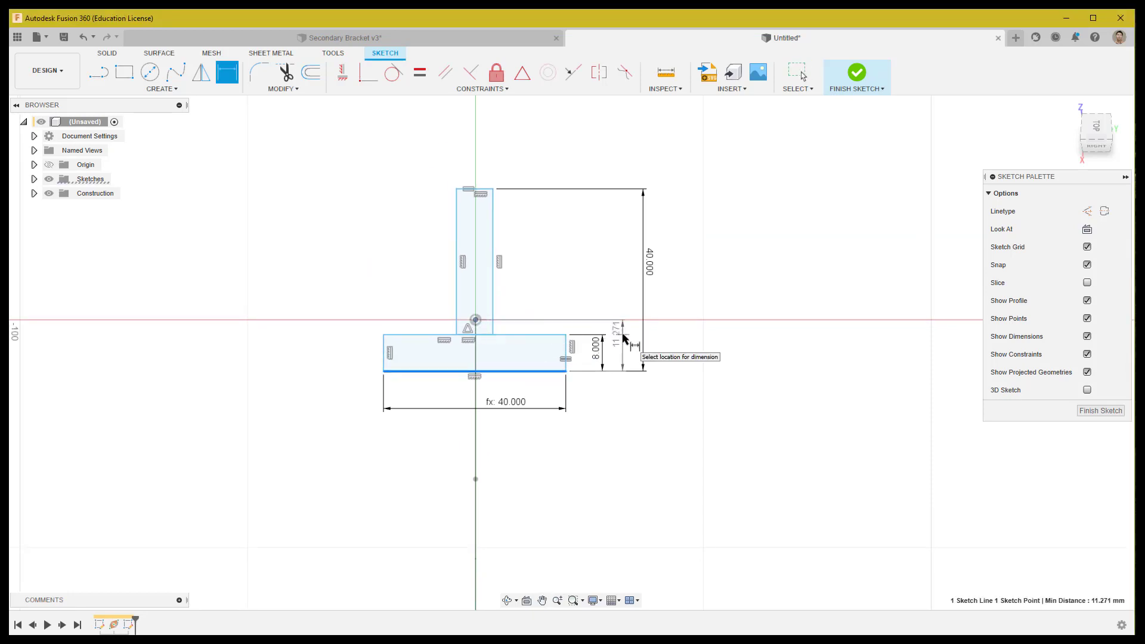
pyautogui.click(623, 337)
pyautogui.write('d8')
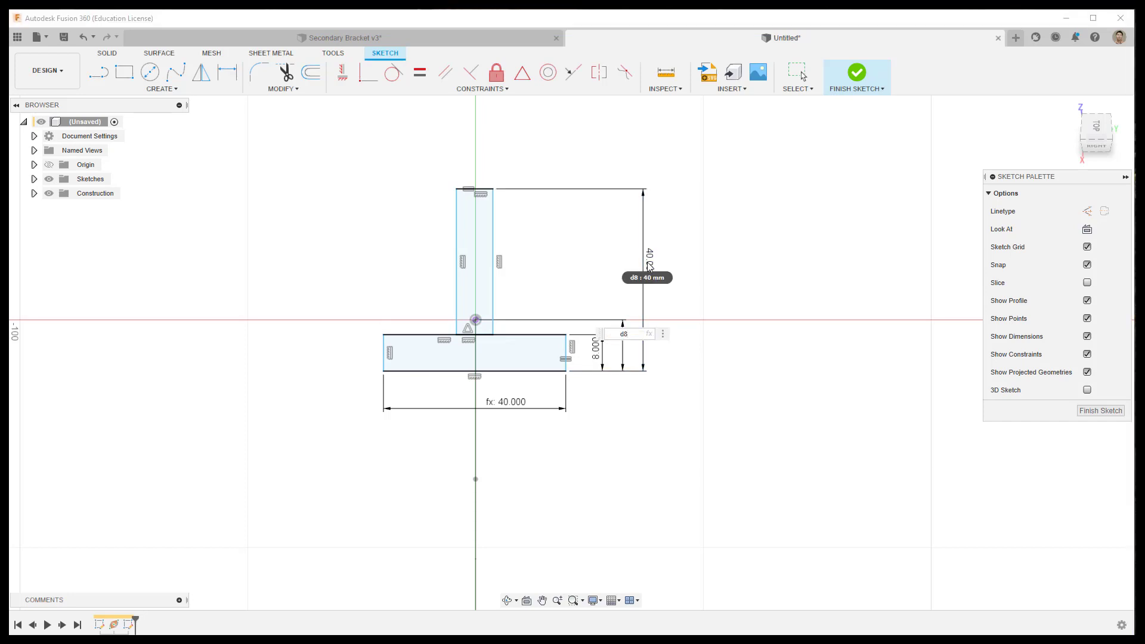
pyautogui.write('/2')
pyautogui.press('Return')
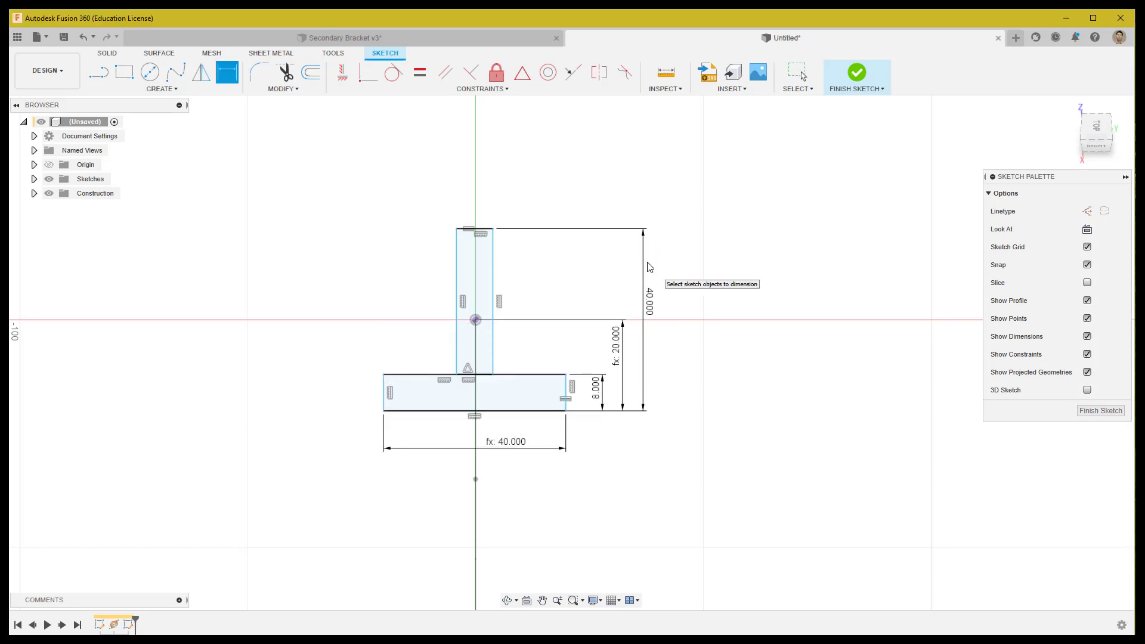
# Dimension the distance from the upright rectangle's side edge to the origin point as d10/2 and finish the sketch
pyautogui.click(493, 261)
pyautogui.click(475, 320)
pyautogui.click(485, 206)
pyautogui.write('d10/2')
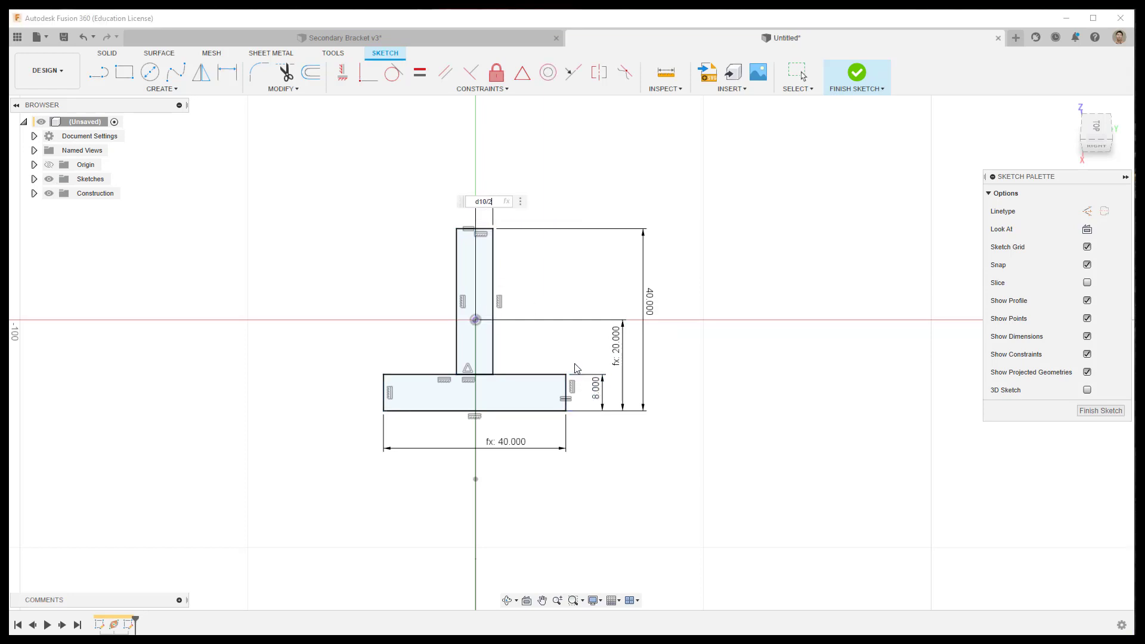
pyautogui.press('Return')
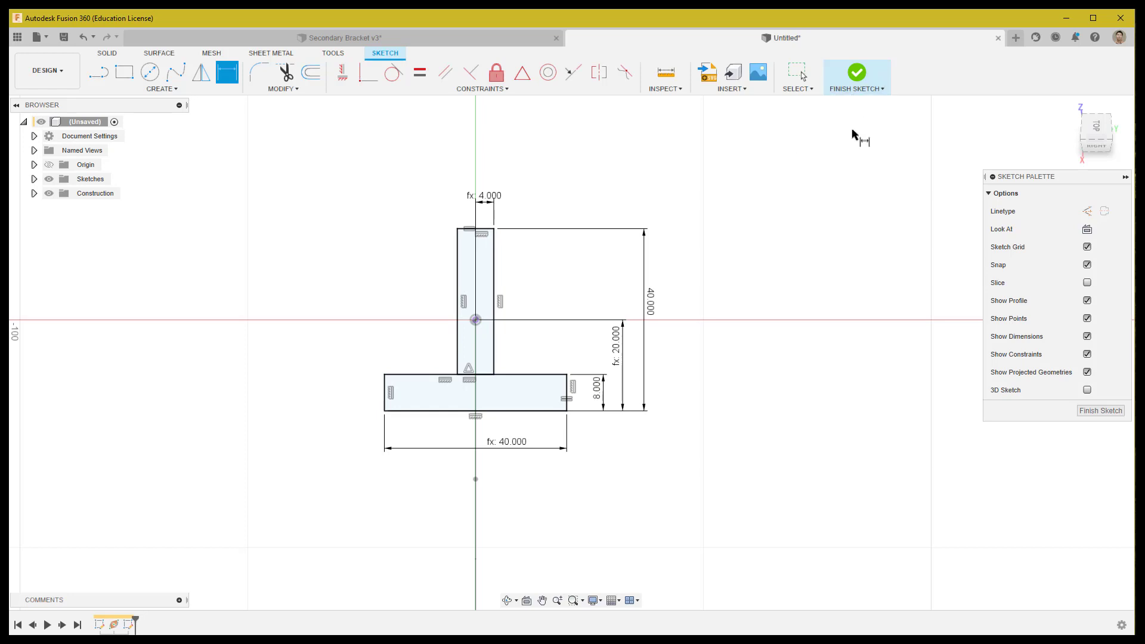
pyautogui.rightClick(855, 131)
pyautogui.click(798, 130)
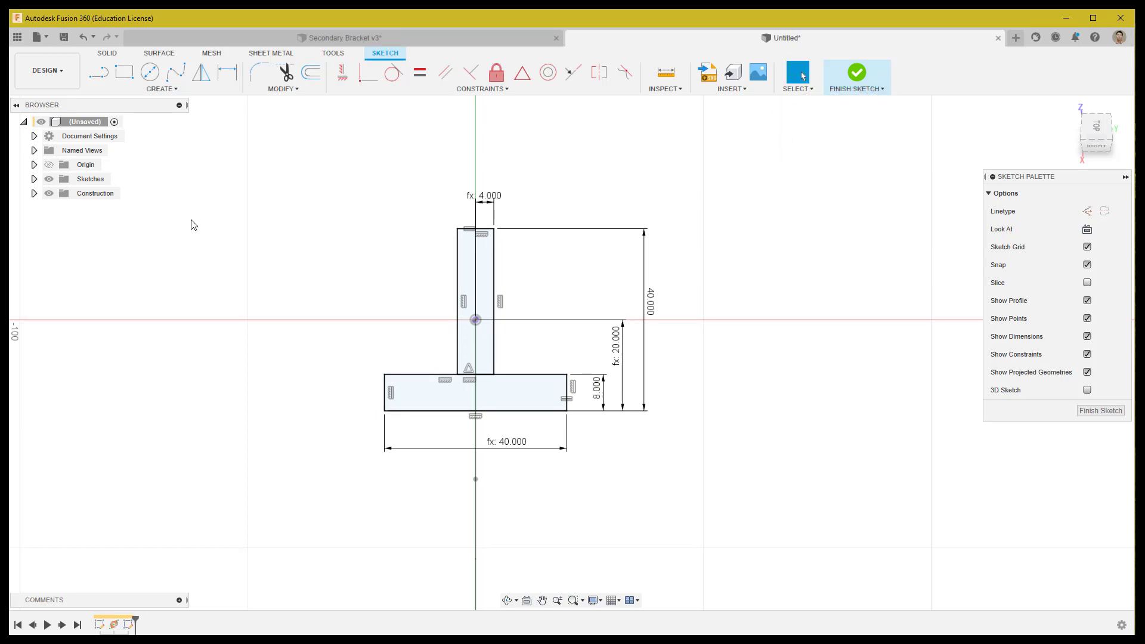
pyautogui.click(857, 74)
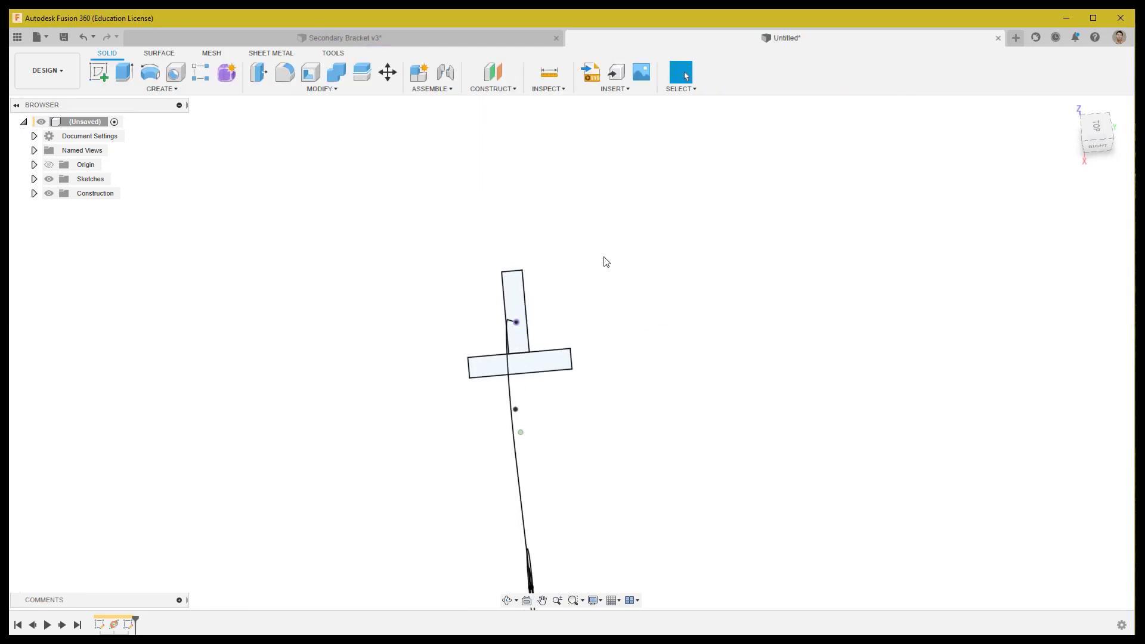
# Start a new sketch on the vertical origin plane perpendicular to the path sketch, at the path's lower end
pyautogui.click(92, 75)
pyautogui.click(646, 388)
pyautogui.keyDown('shift'); pyautogui.moveTo(666, 393); pyautogui.dragTo(575, 473, button='middle'); pyautogui.keyUp('shift')
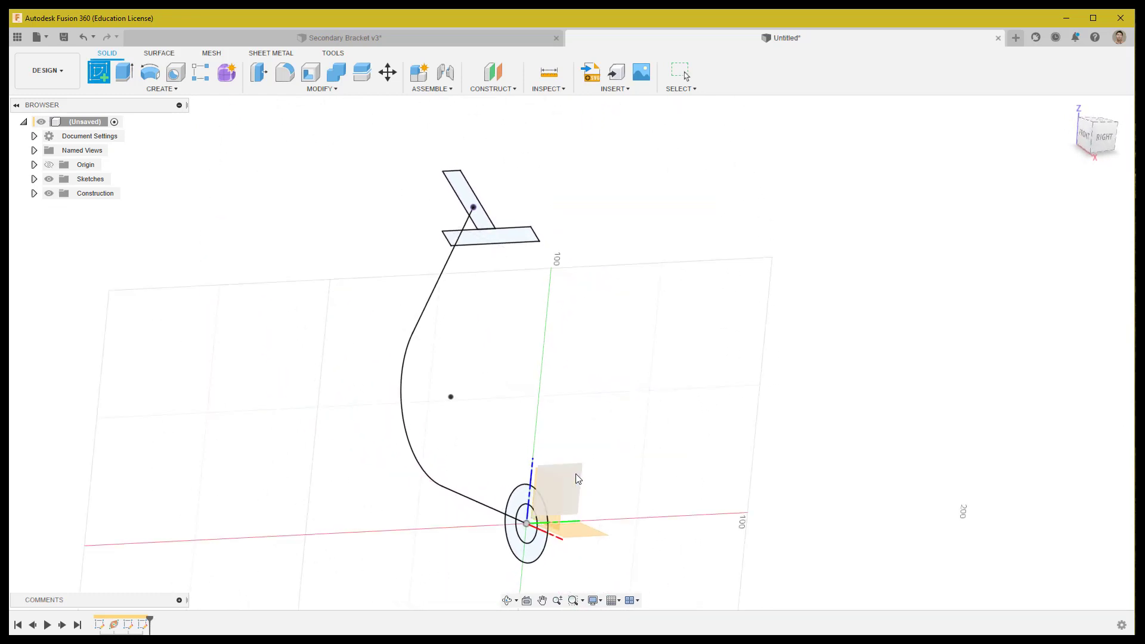
pyautogui.click(575, 473)
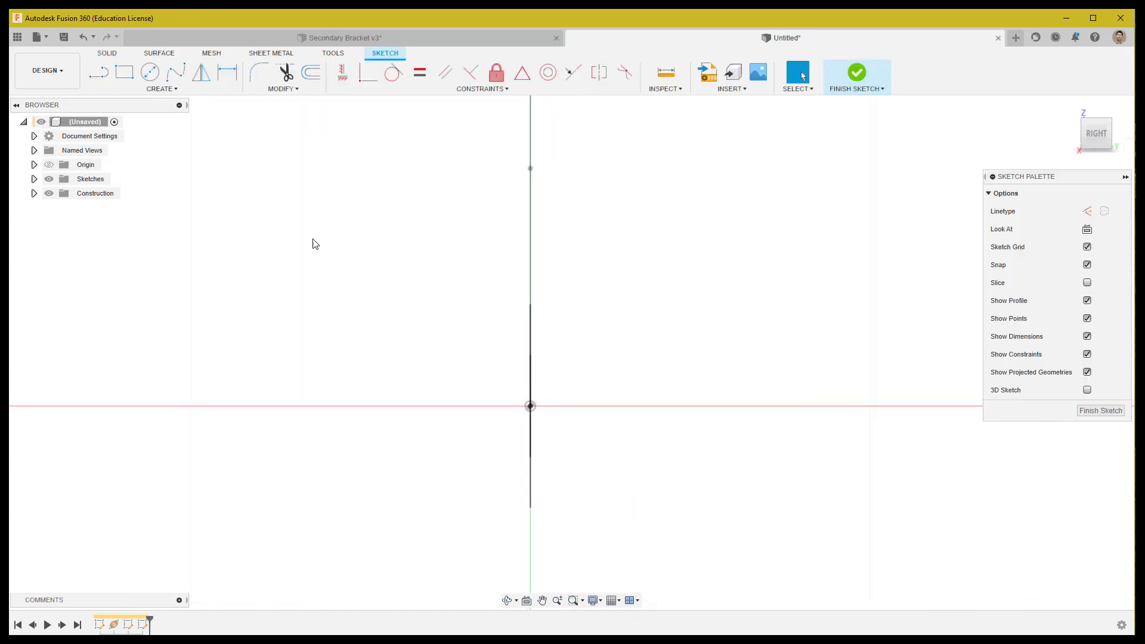
# Sketch a flat rectangle about 24 mm wide and 7 mm tall above the origin, and a narrower upright rectangle below it
pyautogui.press('r')
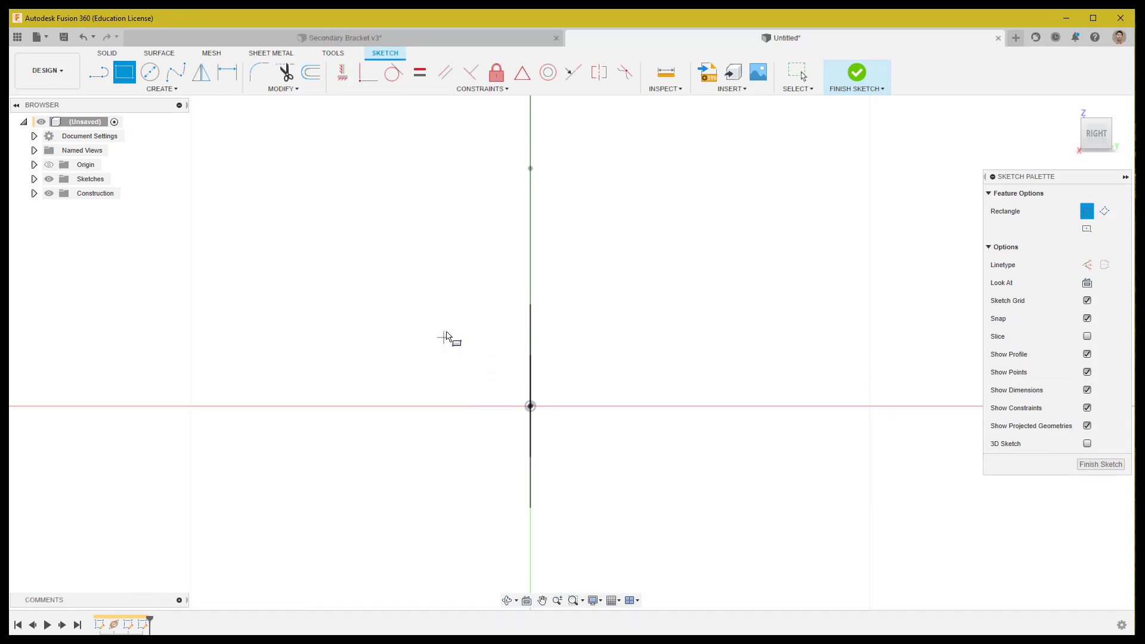
pyautogui.click(459, 319)
pyautogui.click(620, 369)
pyautogui.click(497, 393)
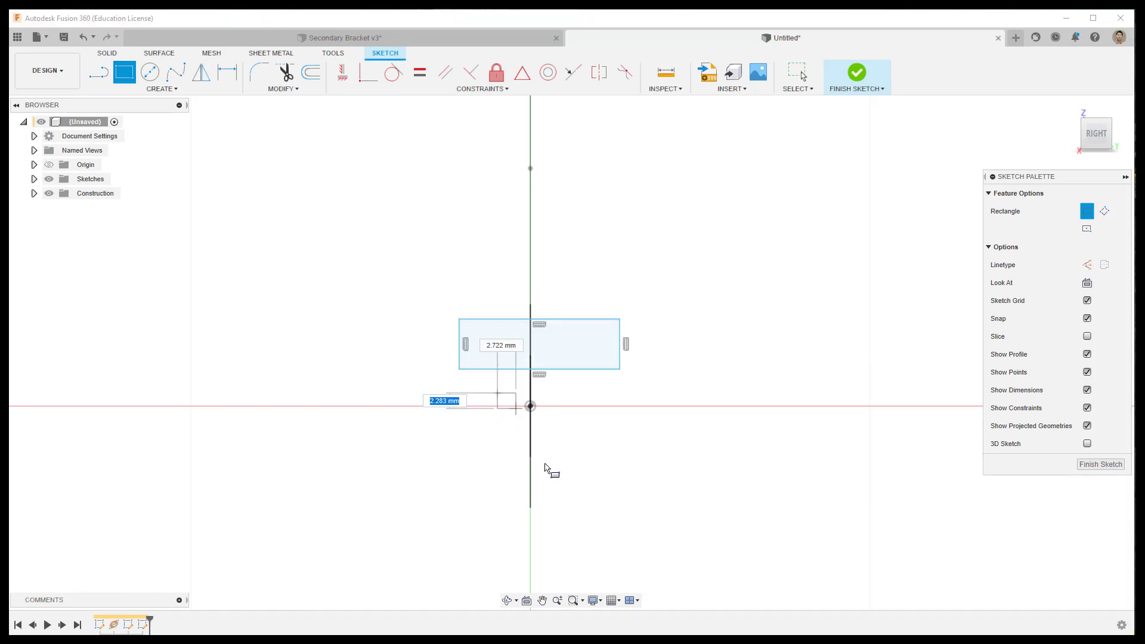
pyautogui.click(578, 522)
# Join the wide rectangle's bottom edge to the upright one's top edge with Midpoint, and make its side equal to the upright one's bottom edge
pyautogui.click(521, 74)
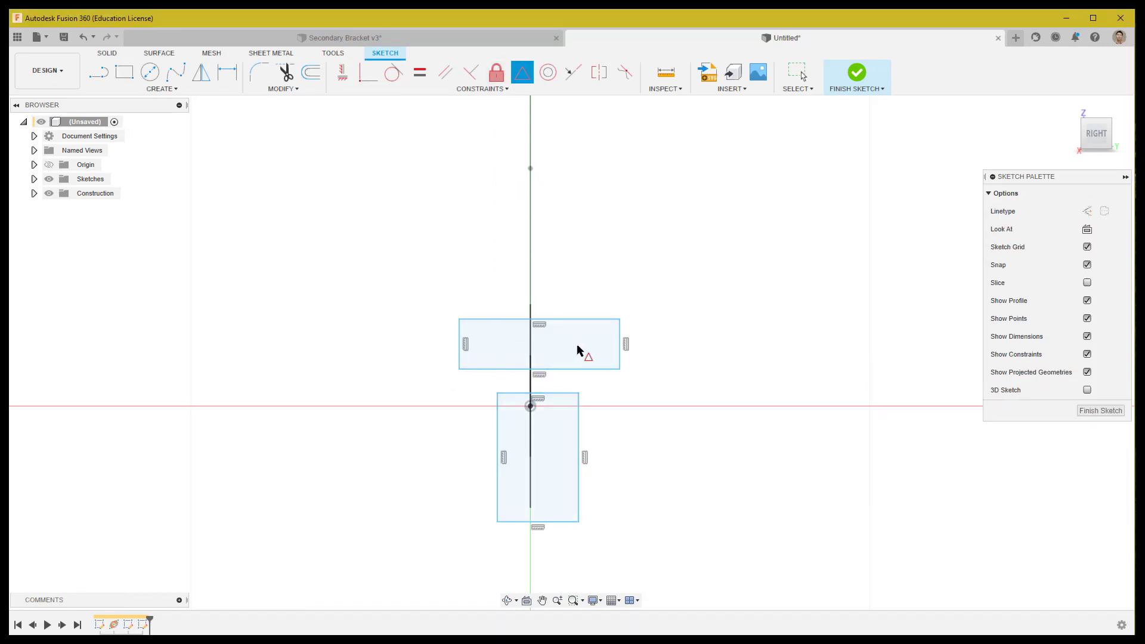
pyautogui.click(560, 369)
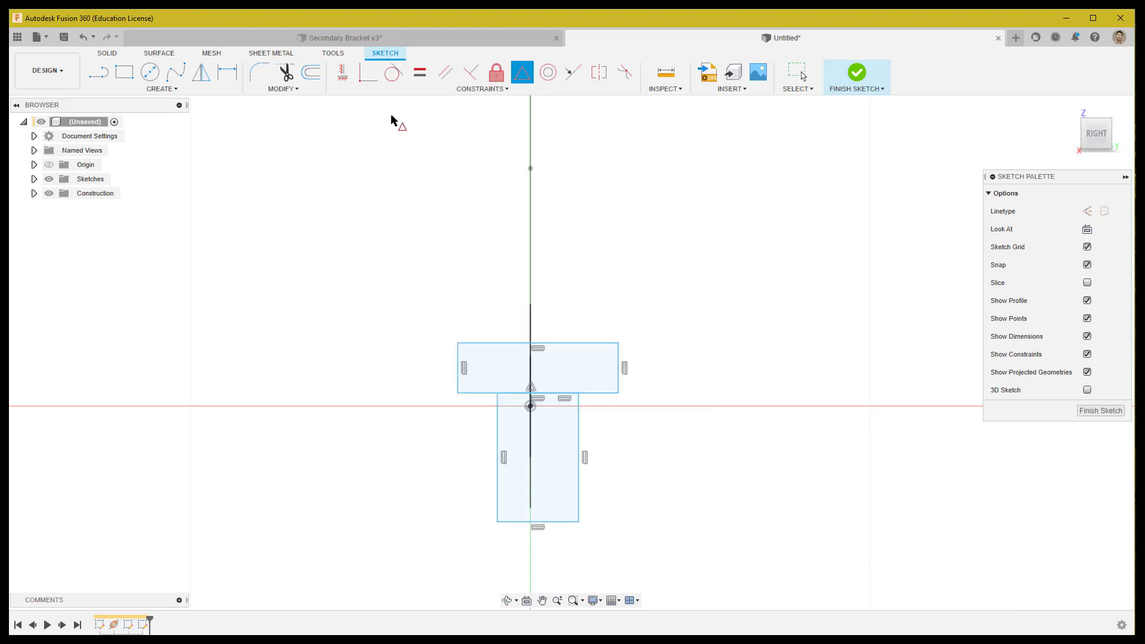
pyautogui.click(420, 72)
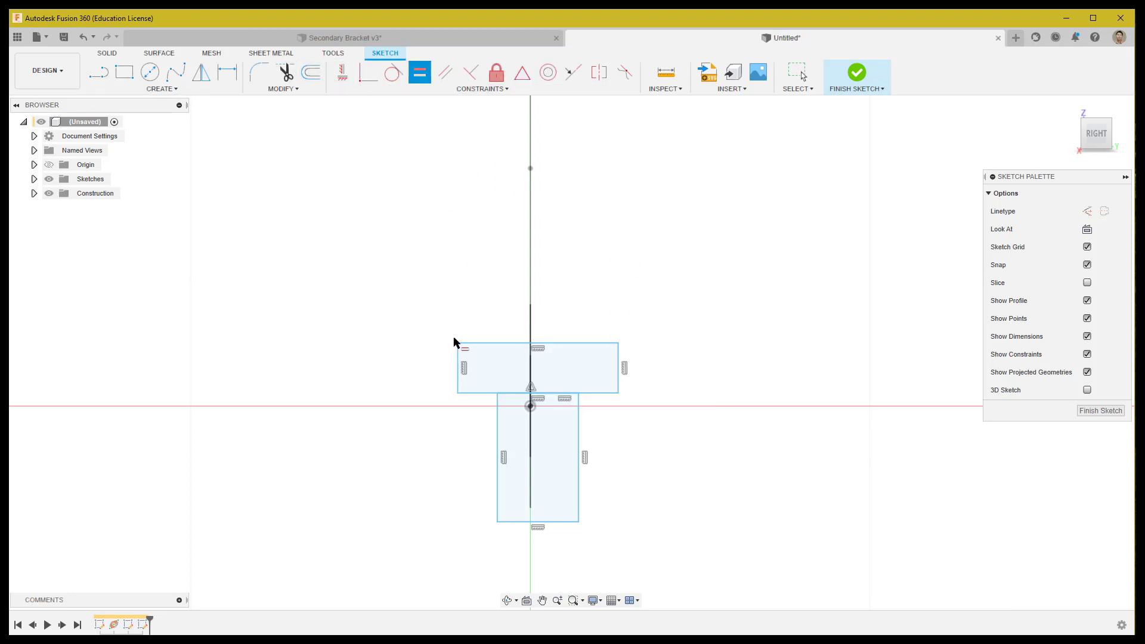
pyautogui.click(458, 374)
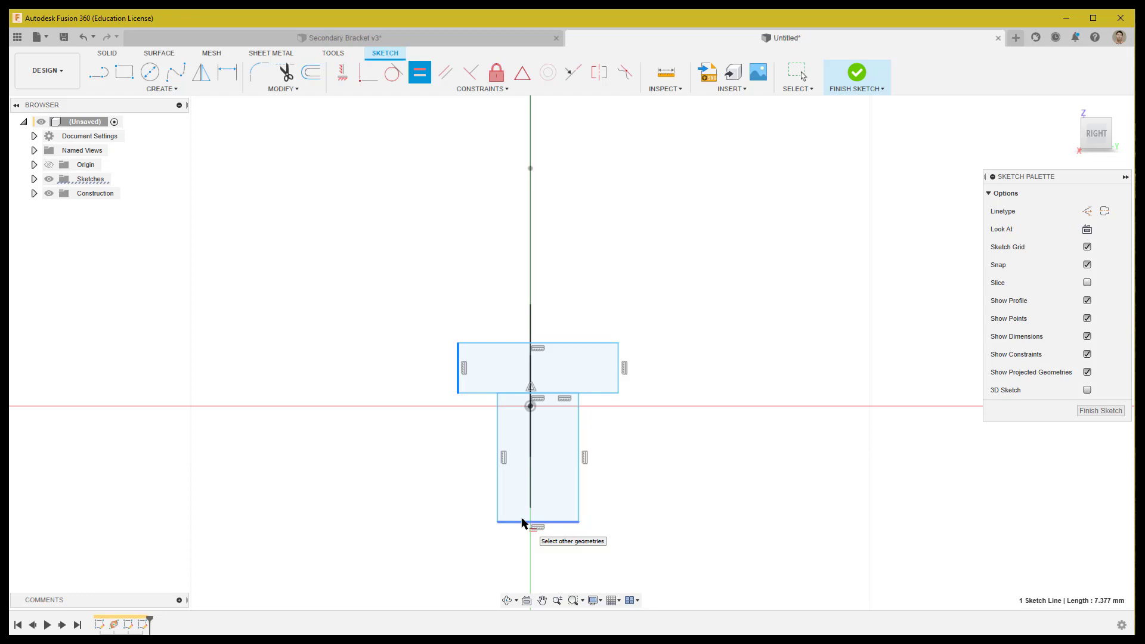
pyautogui.click(523, 522)
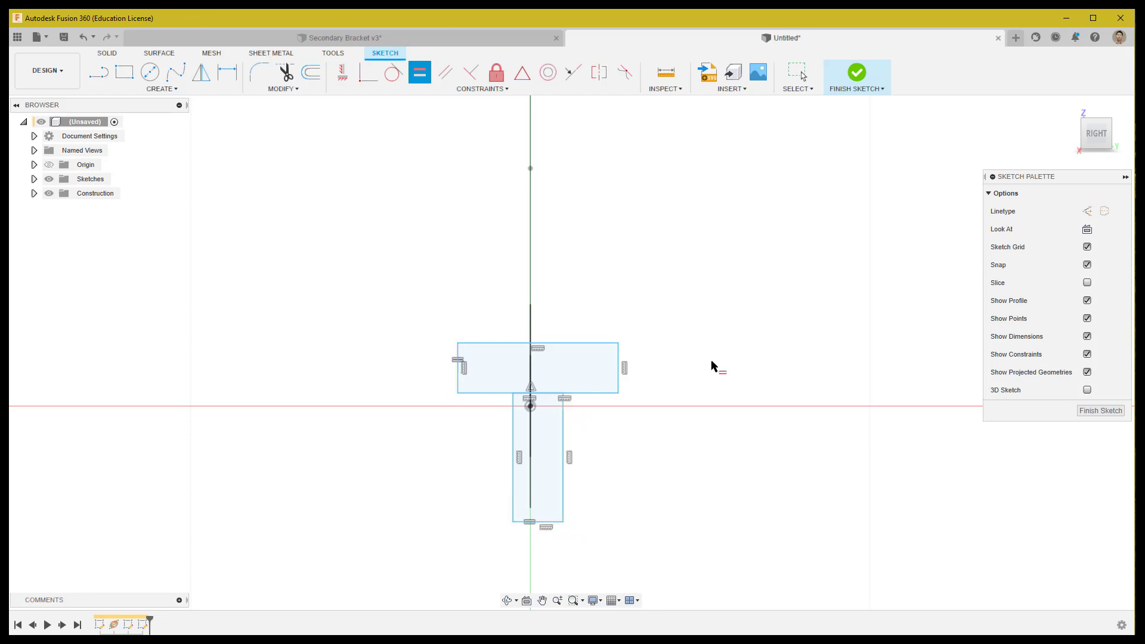
# Dimension the inverted profile's overall height from the wide rectangle's top edge to the upright rectangle's bottom edge as 30 mm
pyautogui.click(227, 72)
pyautogui.click(491, 346)
pyautogui.click(531, 523)
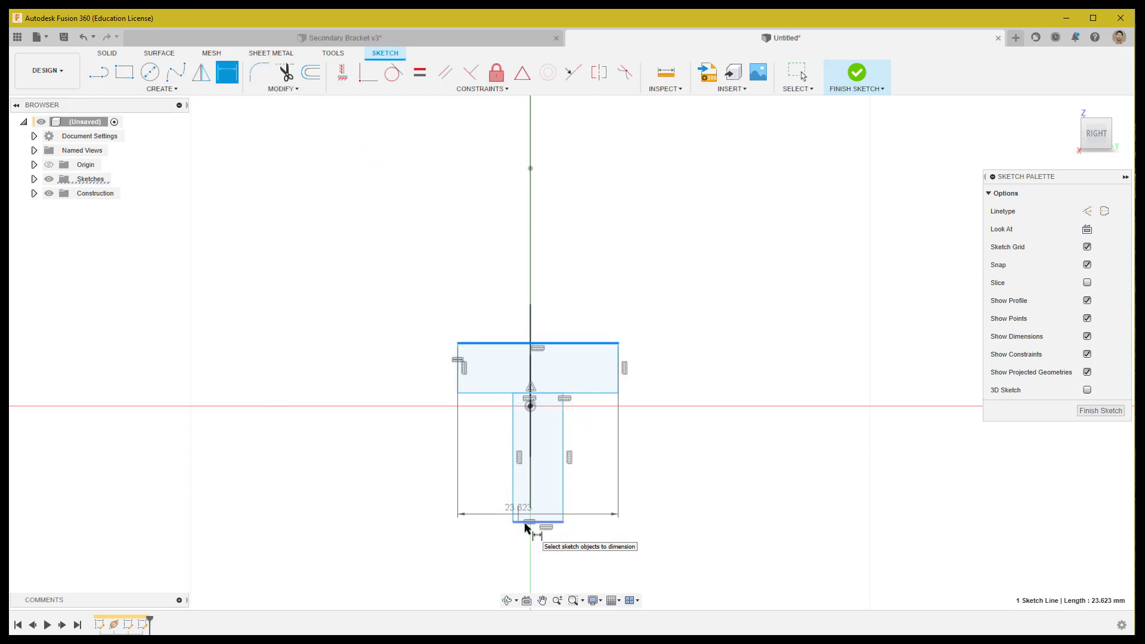
pyautogui.click(369, 444)
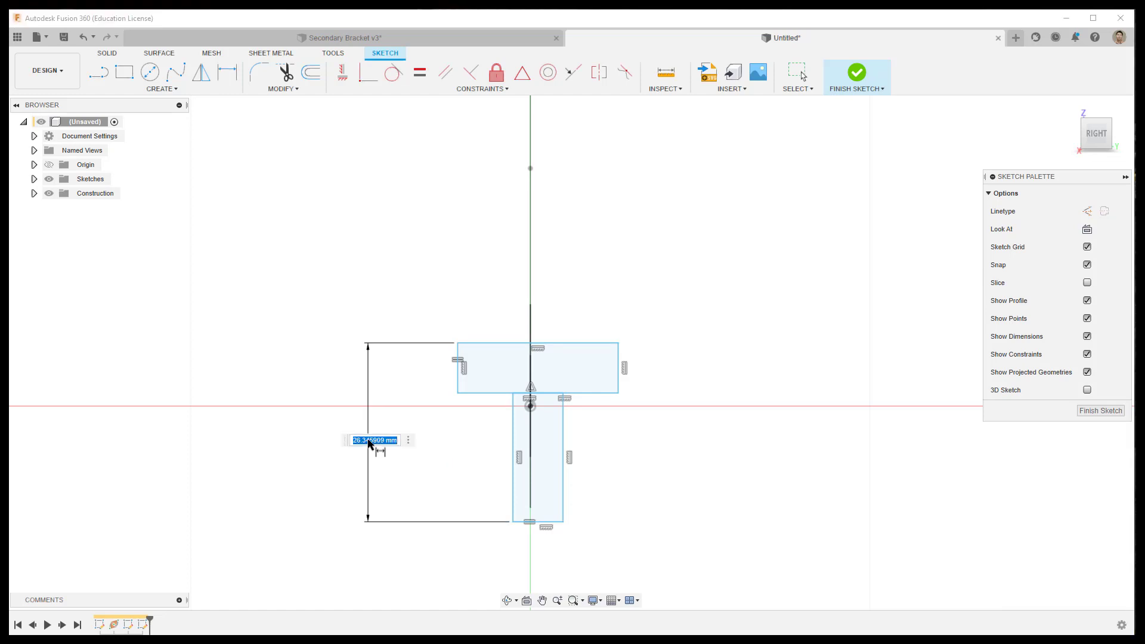
pyautogui.press('Return')
# Dimension the wide rectangle's top edge by referencing the 30 mm overall height dimension
pyautogui.click(501, 334)
pyautogui.click(504, 279)
pyautogui.click(356, 440)
pyautogui.press('Return')
# Dimension the wide rectangle's side edge to set its thickness to 8 mm
pyautogui.click(447, 371)
pyautogui.click(388, 355)
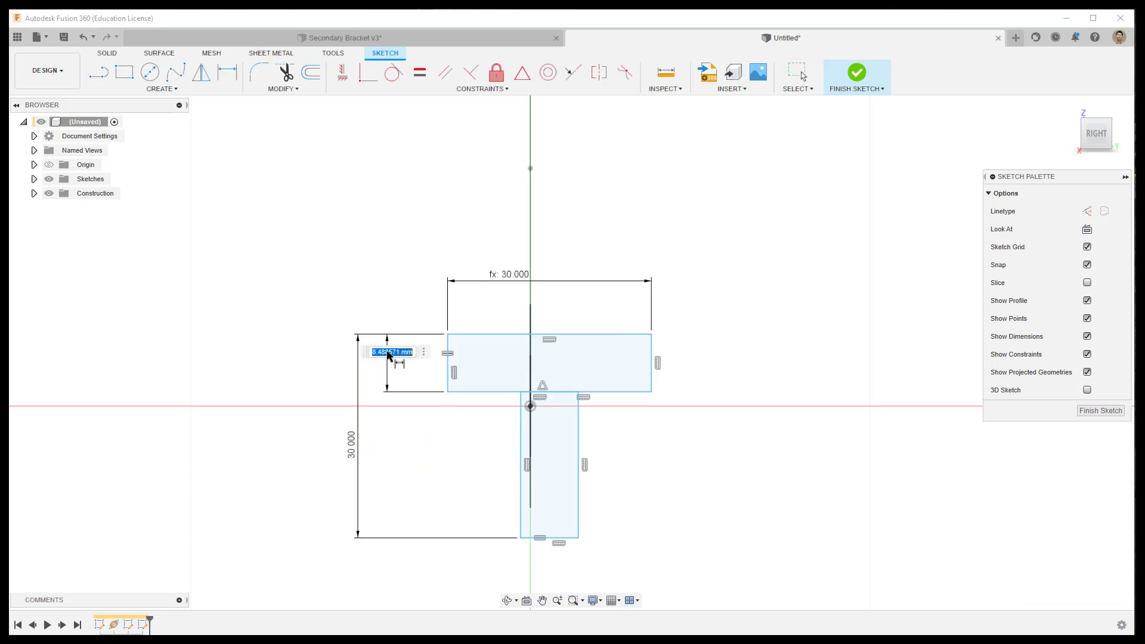
pyautogui.write('8')
pyautogui.press('Return')
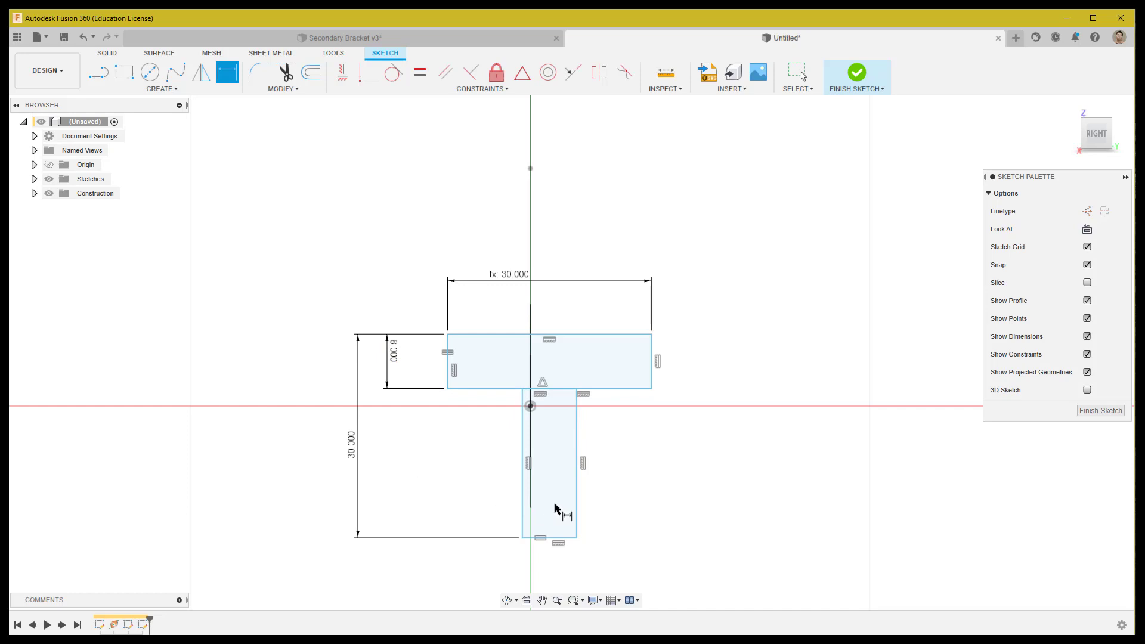
# Dimension the distance from the wide rectangle's top edge to the origin point as half of dimension d13, 15 mm
pyautogui.click(545, 334)
pyautogui.click(530, 406)
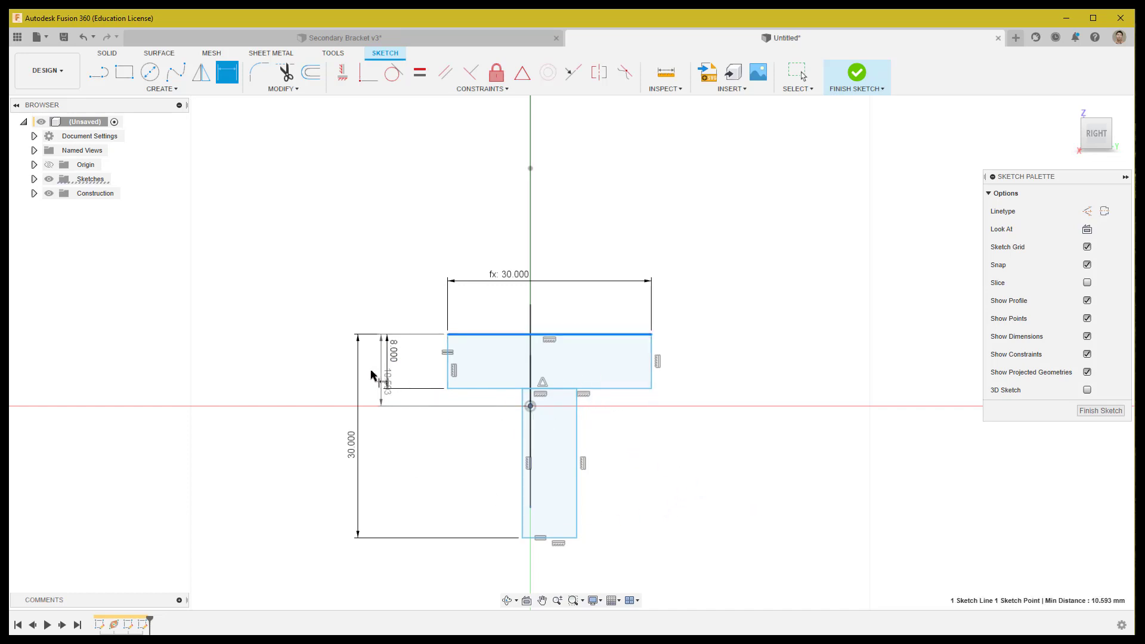
pyautogui.click(372, 373)
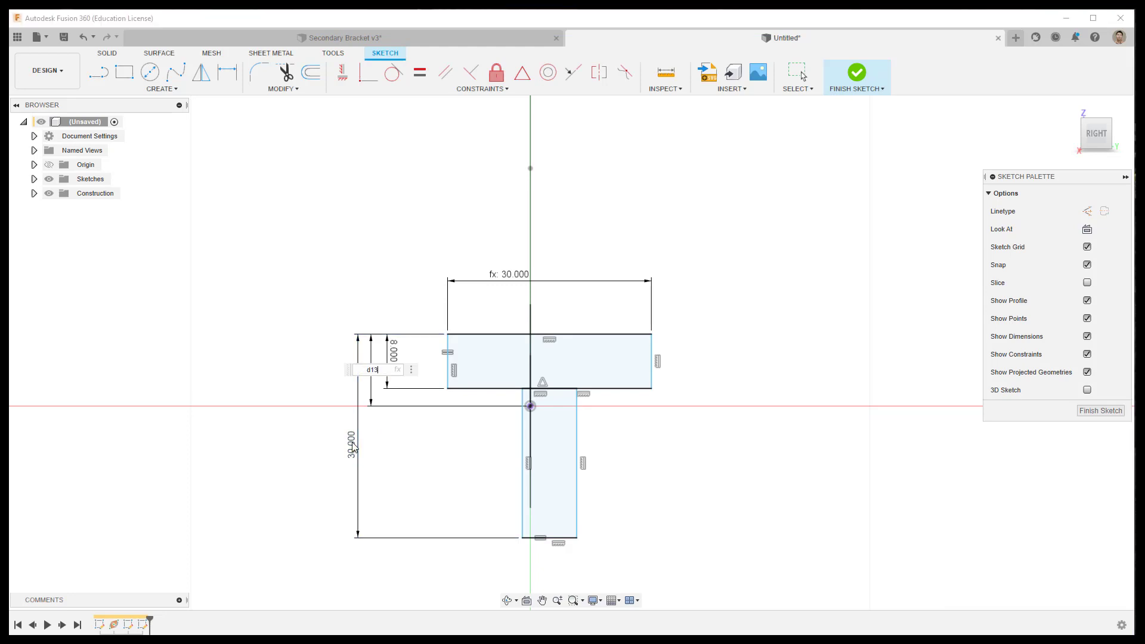
pyautogui.press('Return')
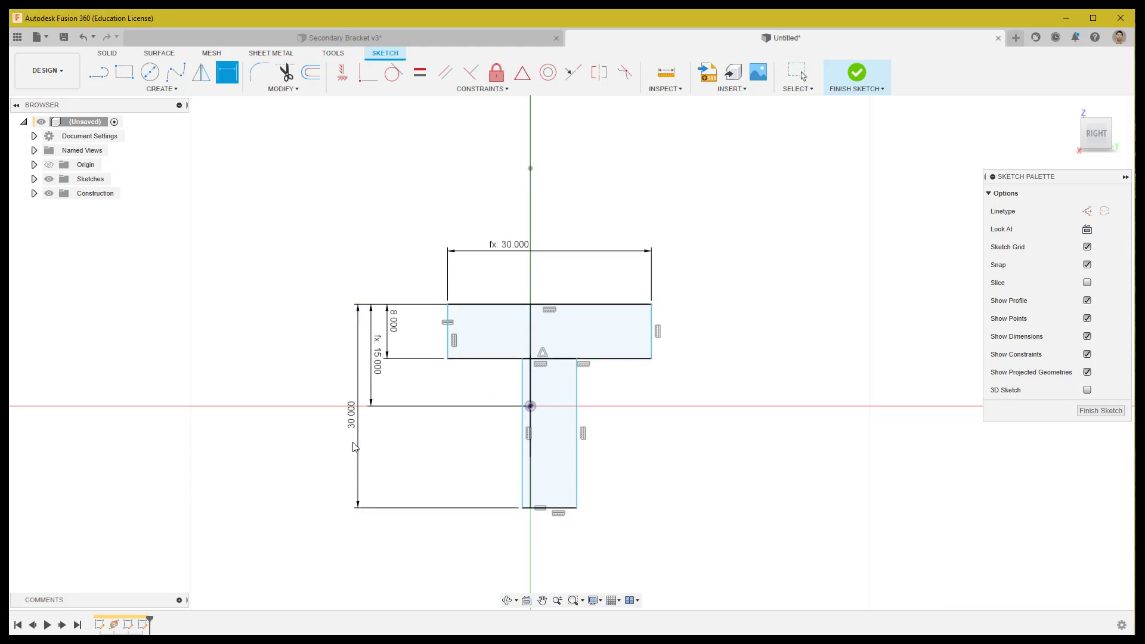
pyautogui.click(544, 508)
pyautogui.click(523, 487)
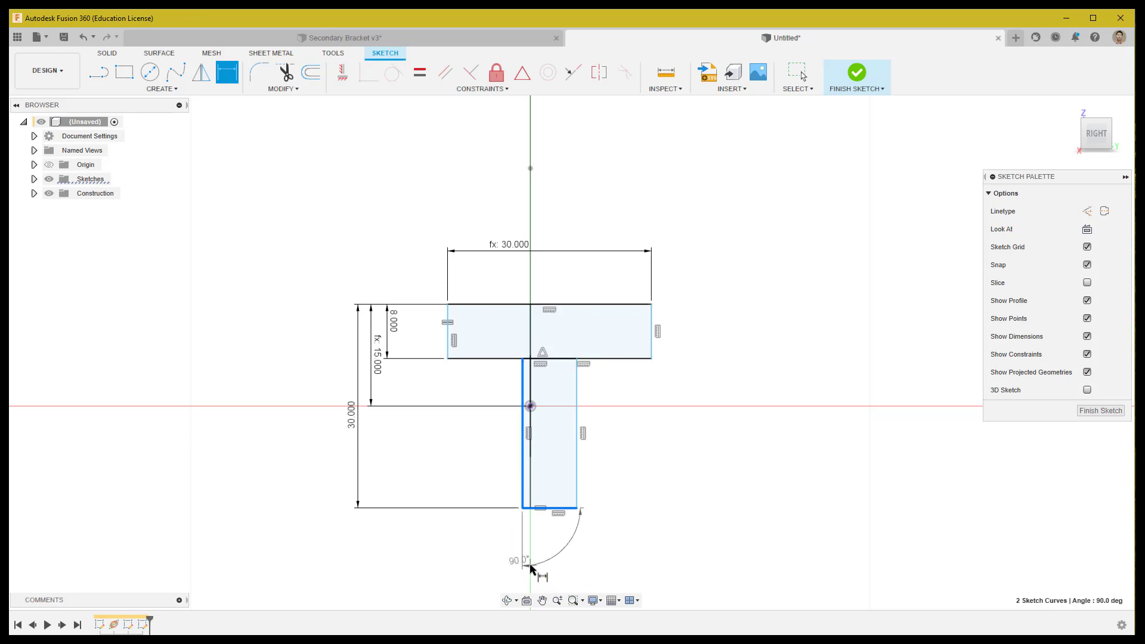
pyautogui.press('Escape')
pyautogui.click(501, 542)
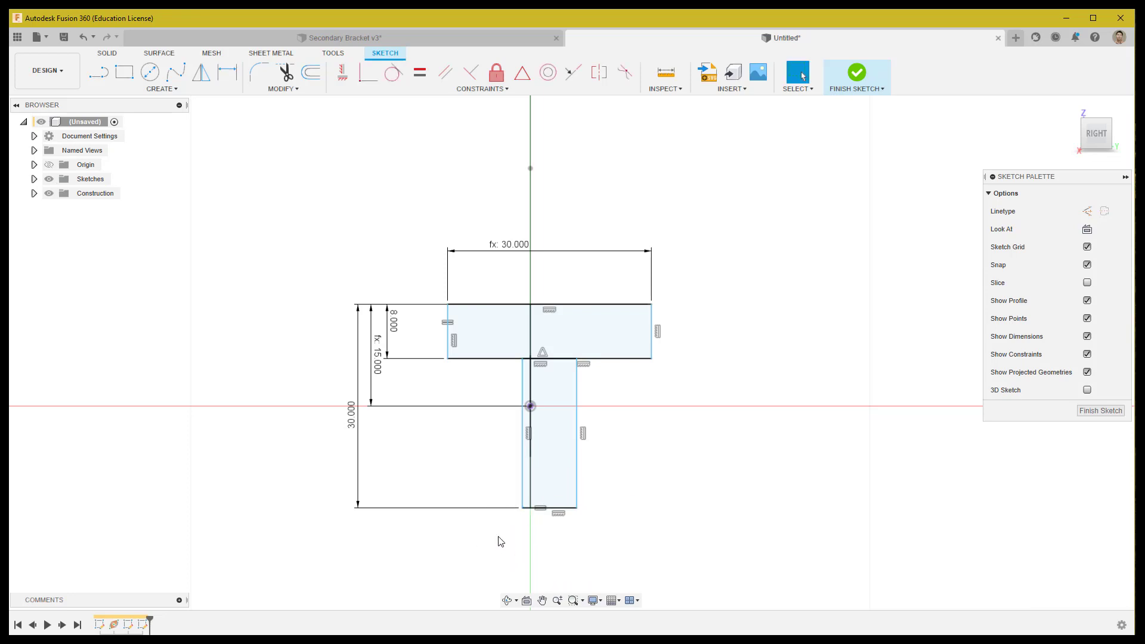
# Dimension the distance from the lower upright rectangle's side edge to the origin point as d15/2 and finish the sketch
pyautogui.press('d')
pyautogui.click(524, 427)
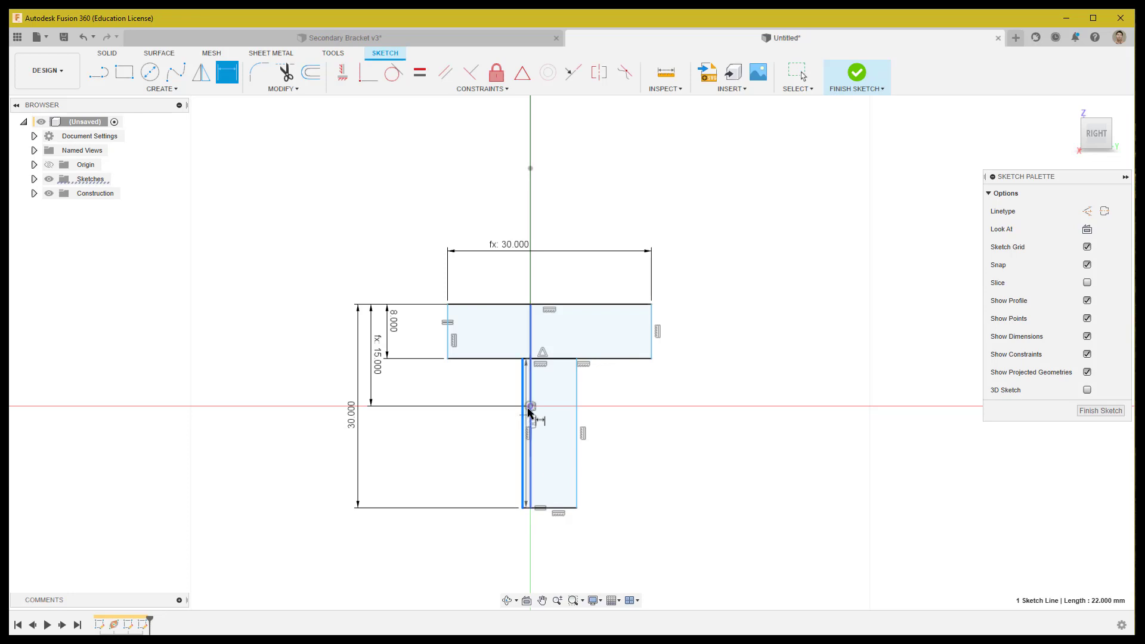
pyautogui.click(530, 406)
pyautogui.click(510, 548)
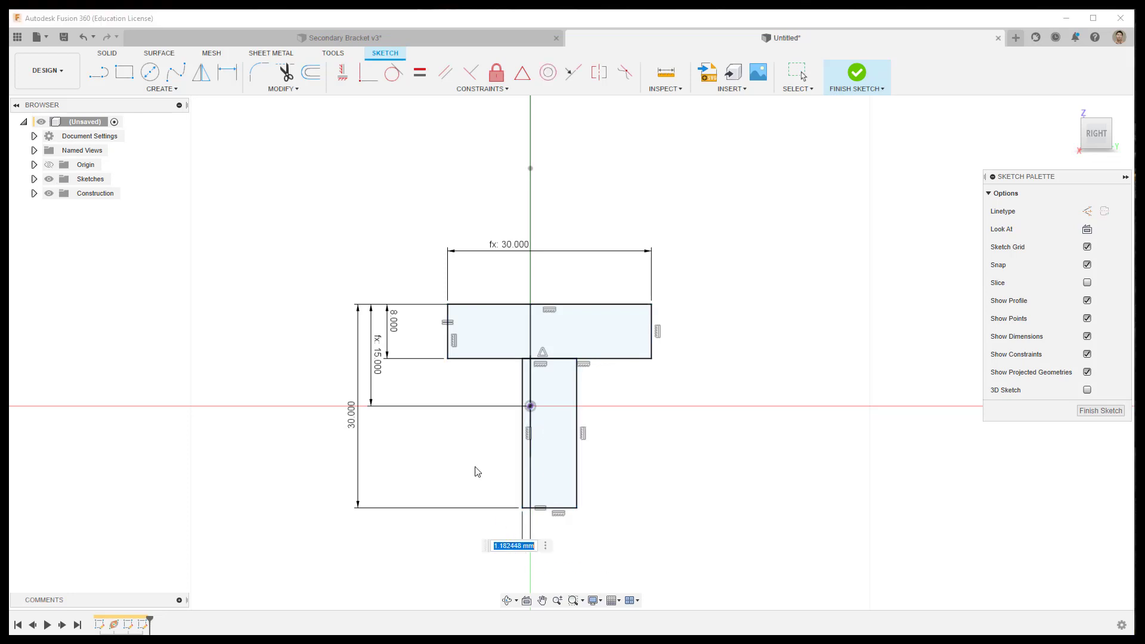
pyautogui.write('d15')
pyautogui.write('/')
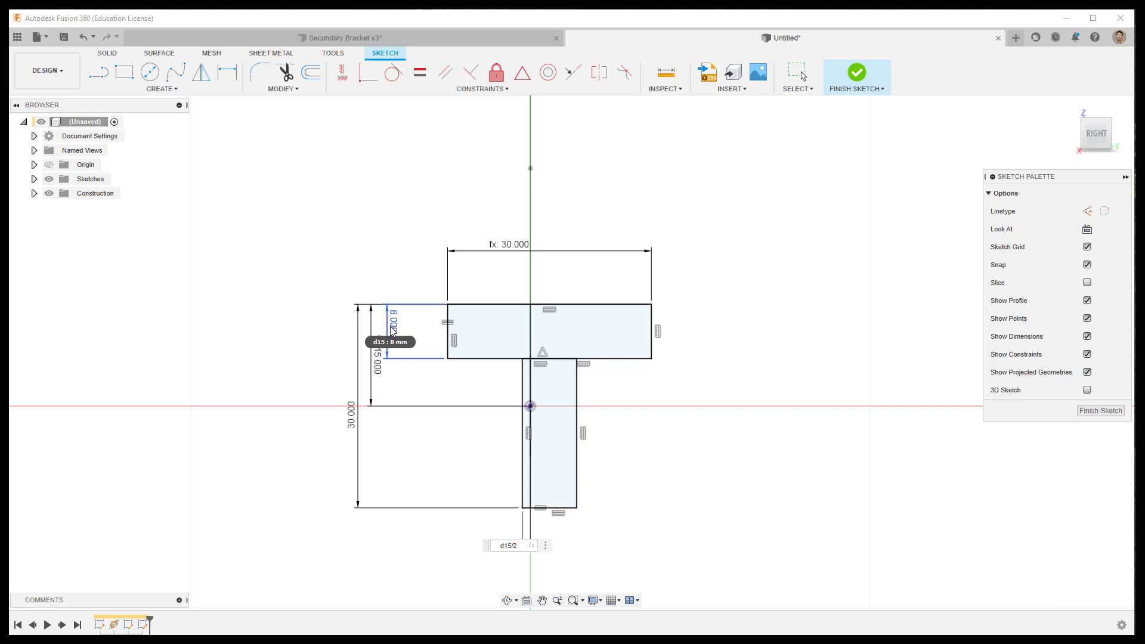
pyautogui.write('2')
pyautogui.press('Return')
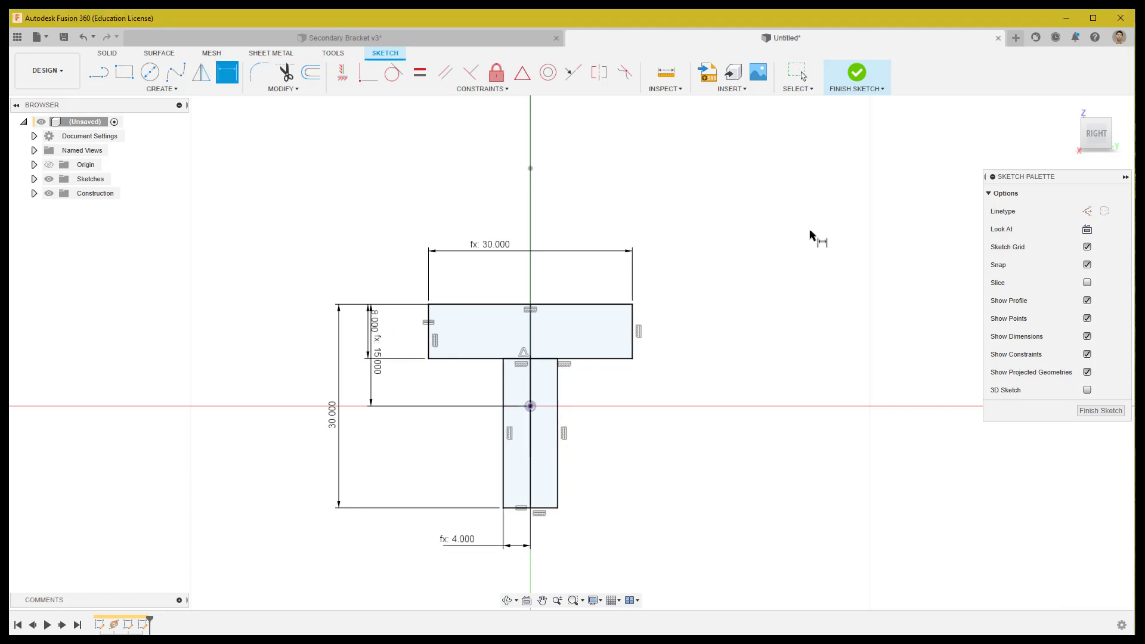
pyautogui.rightClick(810, 234)
pyautogui.click(776, 231)
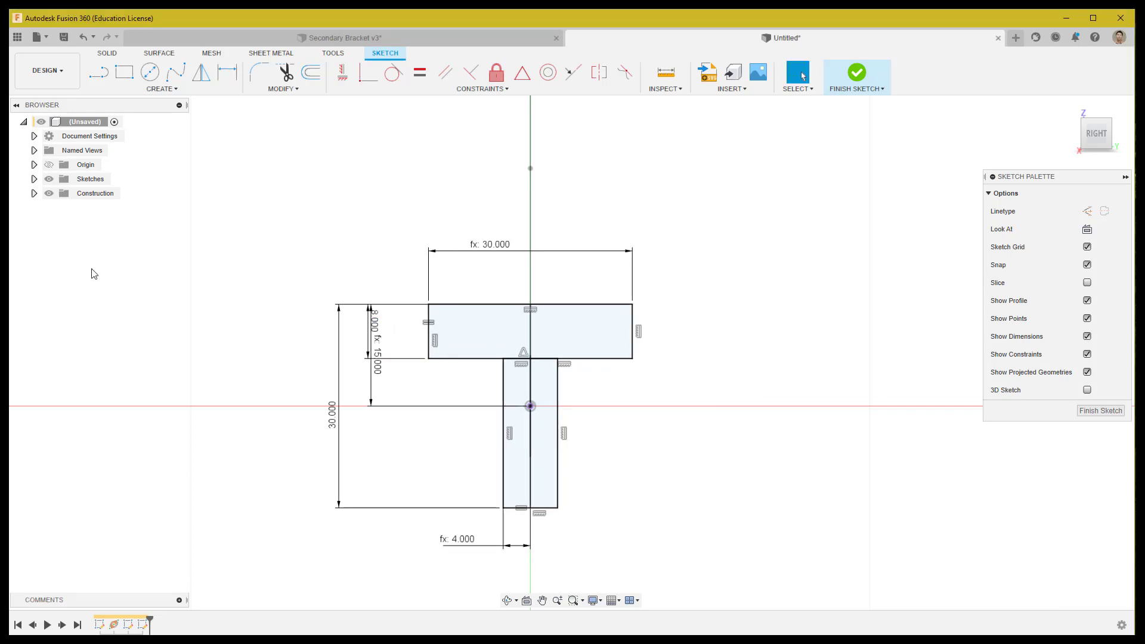
pyautogui.click(857, 72)
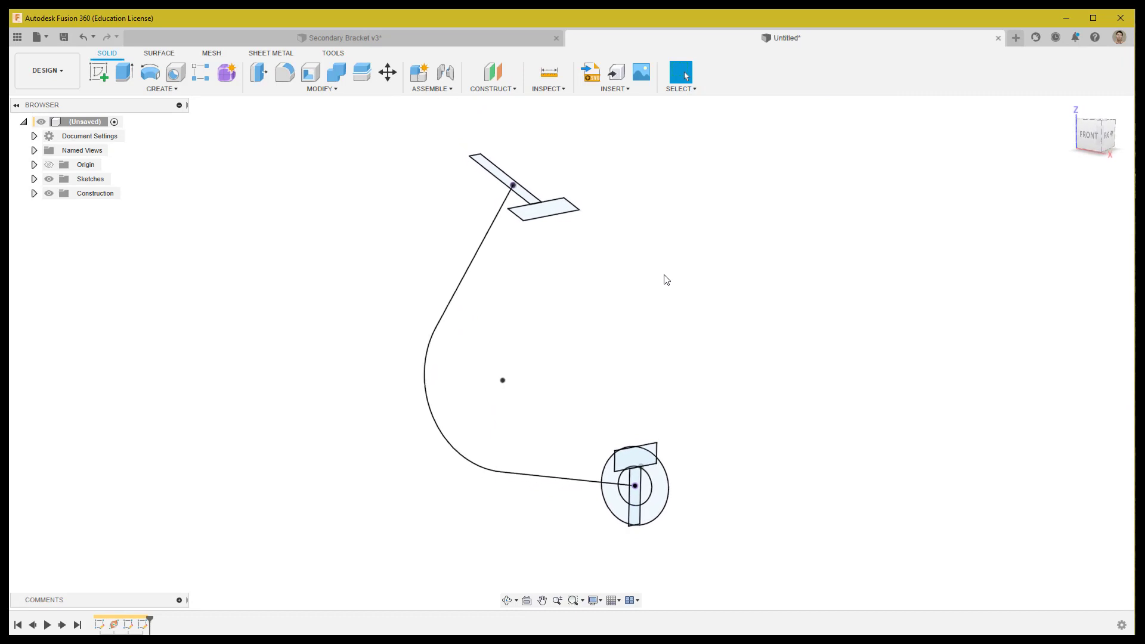
# Start a loft from the T-shaped section at the path's upper end to the T-shaped section at its lower end
pyautogui.click(151, 89)
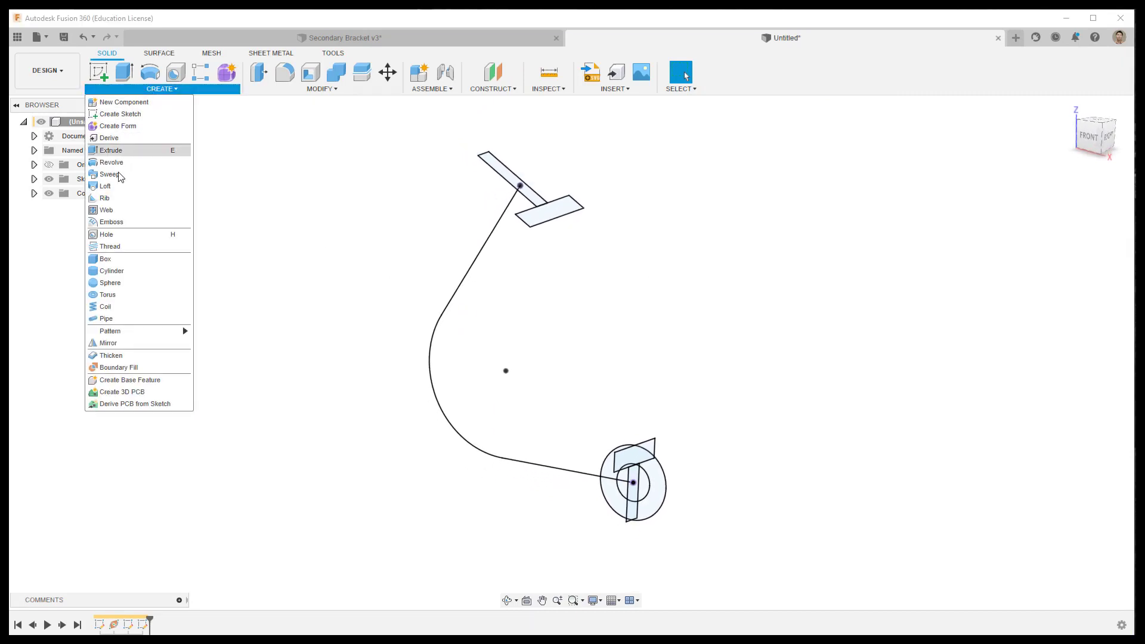
pyautogui.click(116, 186)
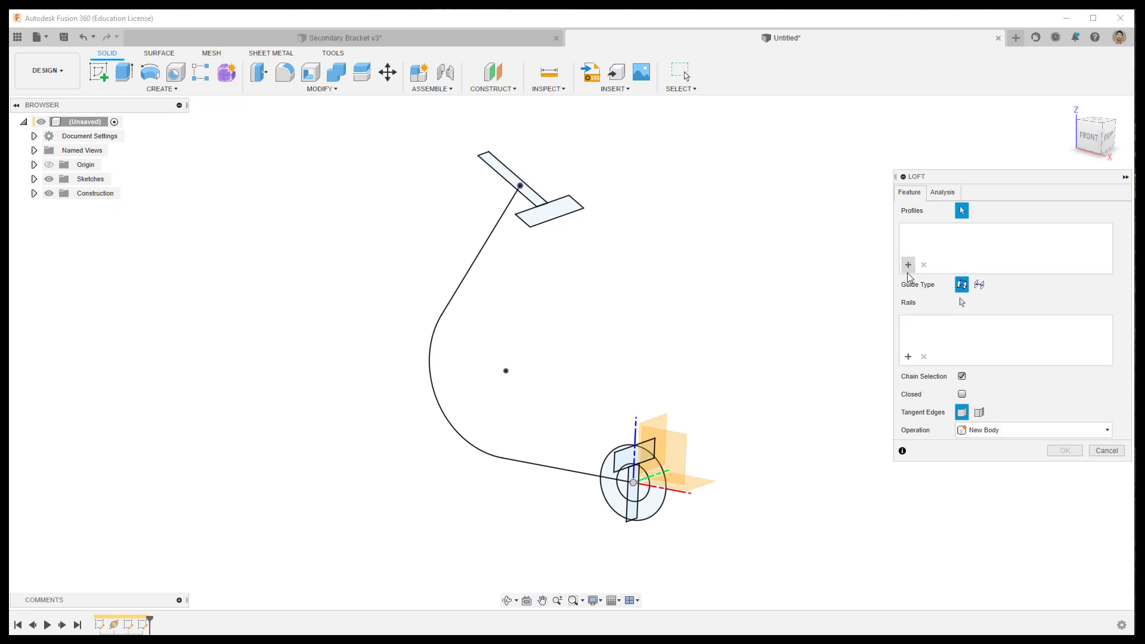
pyautogui.click(540, 209)
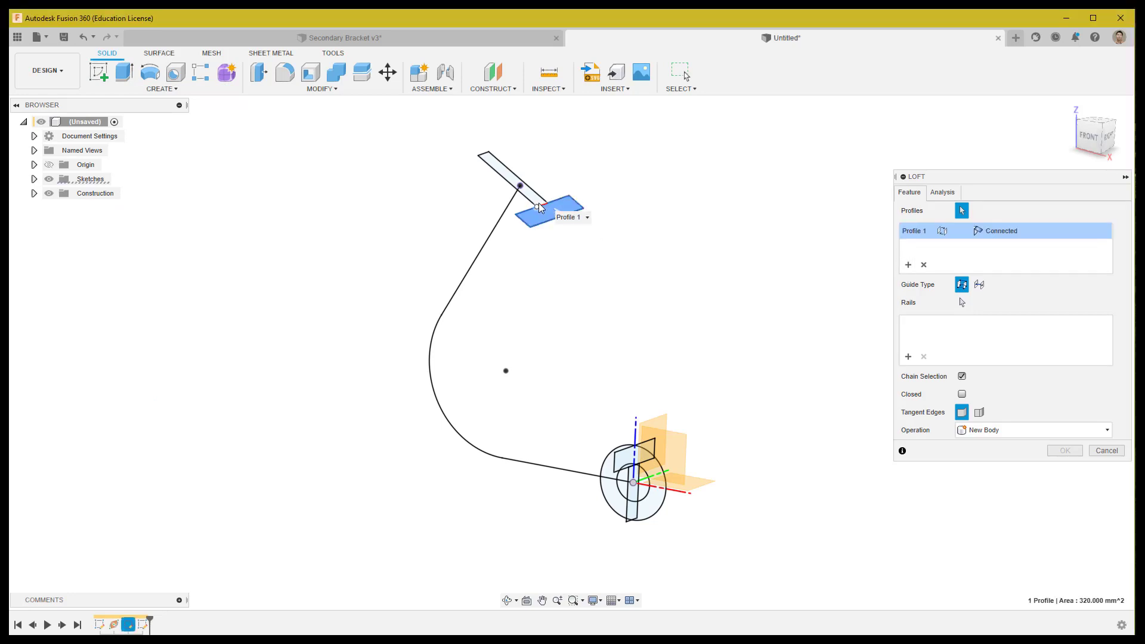
pyautogui.click(528, 198)
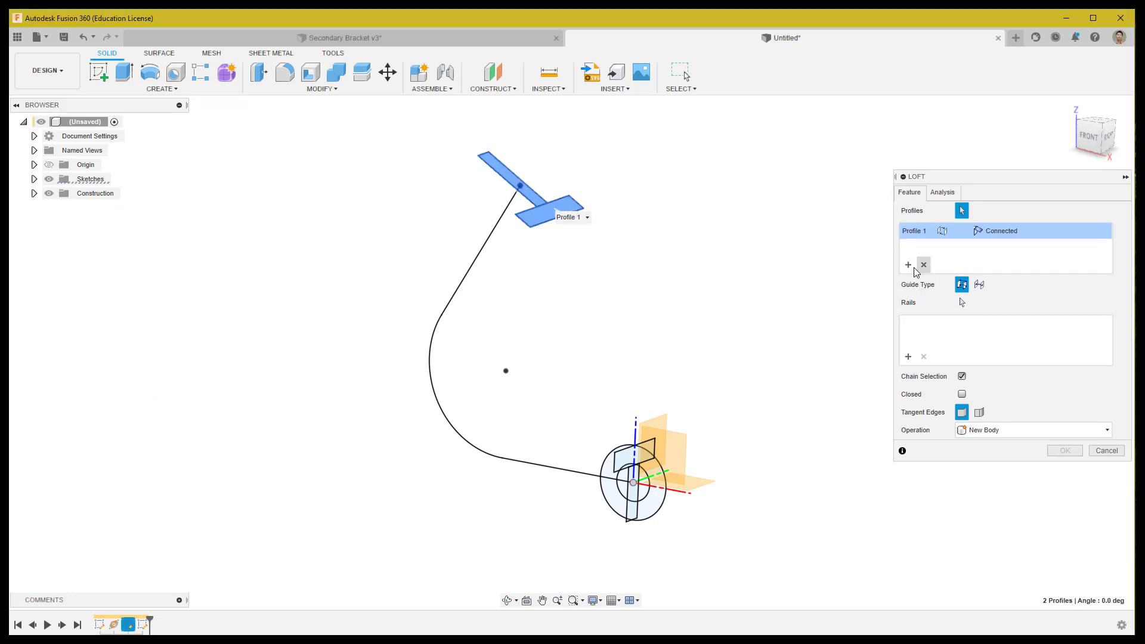
pyautogui.scroll(5, 629, 485)
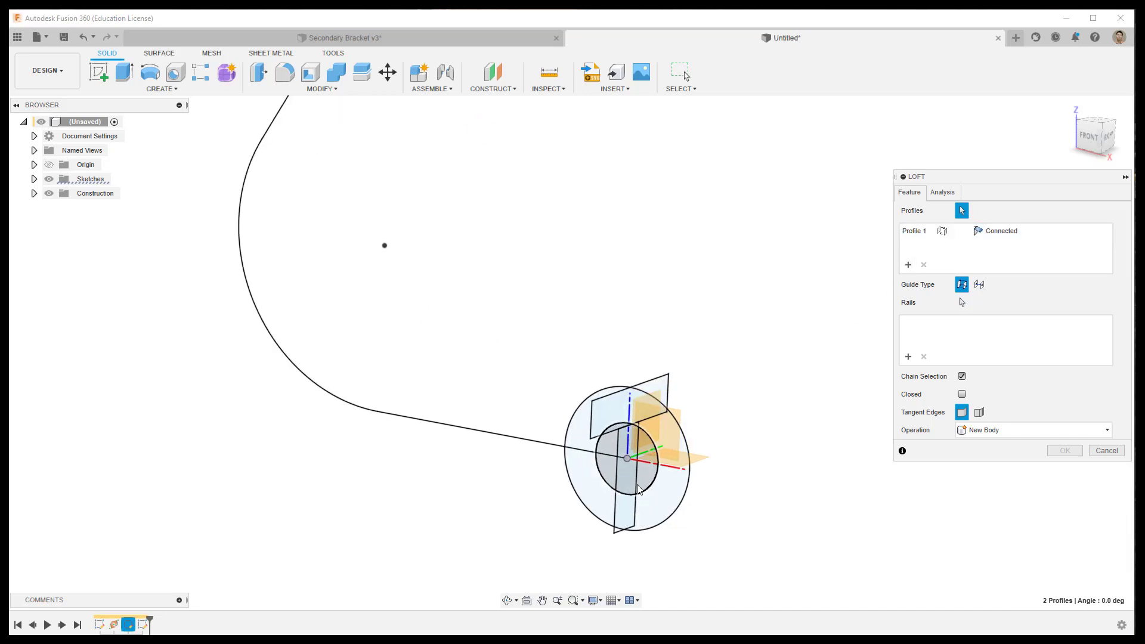
pyautogui.moveTo(621, 532)
pyautogui.keyDown('shift'); pyautogui.mouseDown(button='middle')
pyautogui.moveTo(613, 550)
pyautogui.moveTo(637, 537)
pyautogui.mouseUp(button='middle'); pyautogui.keyUp('shift')
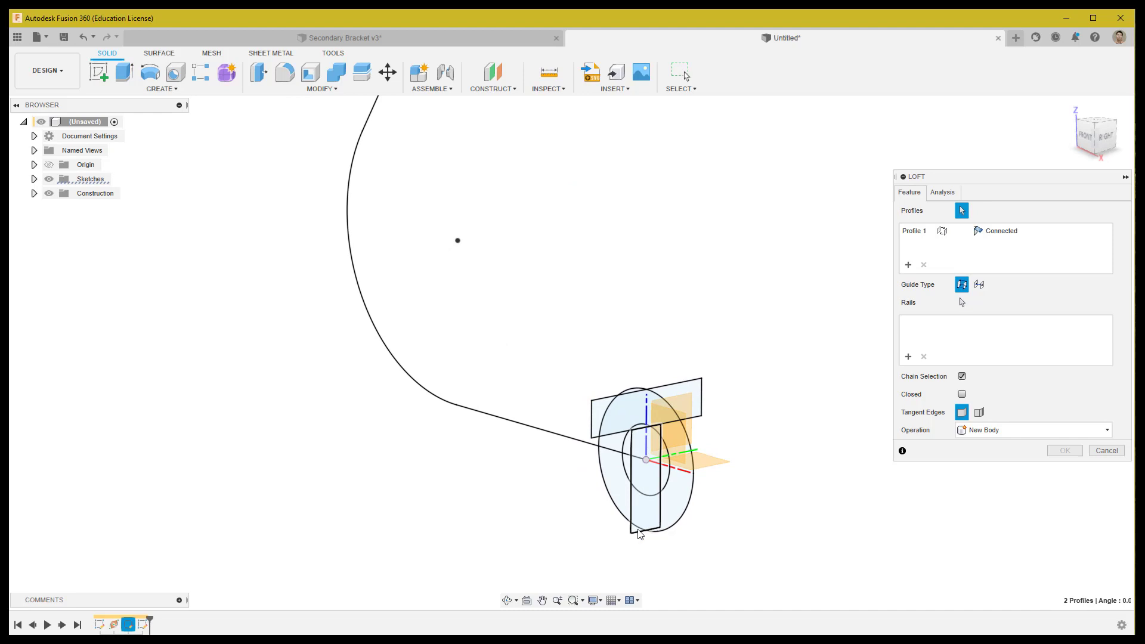
pyautogui.click(637, 530)
pyautogui.click(695, 398)
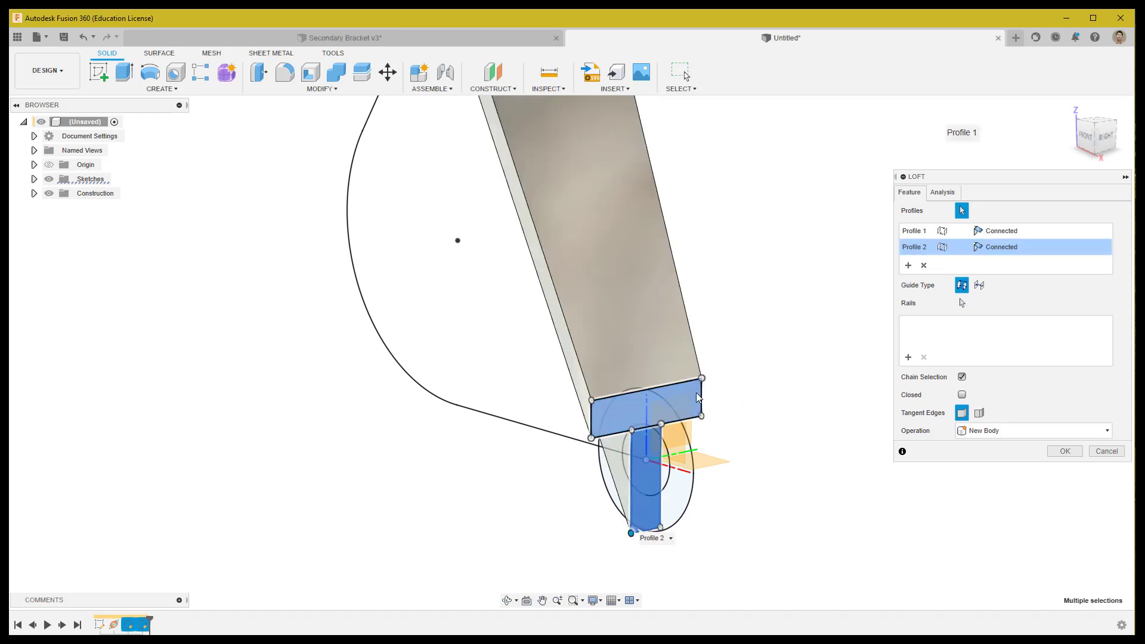
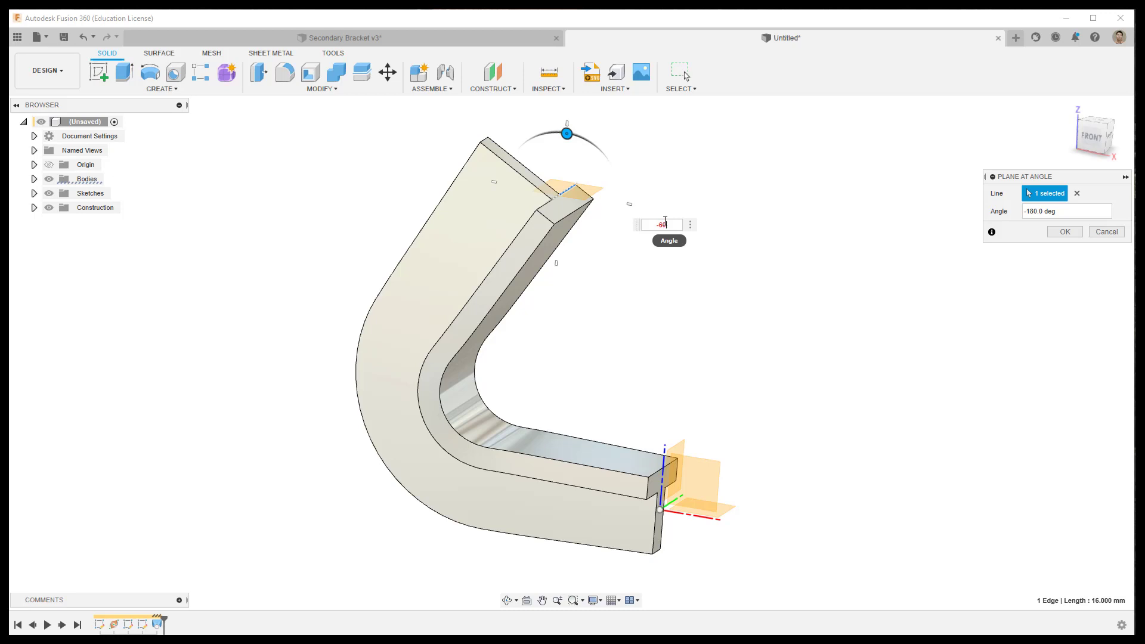
# Create a construction plane at -60 degrees through the inner flange edge at the bracket's upper end and start a sketch on it
pyautogui.keyDown('shift'); pyautogui.moveTo(748, 288); pyautogui.dragTo(727, 278, button='middle'); pyautogui.keyUp('shift')
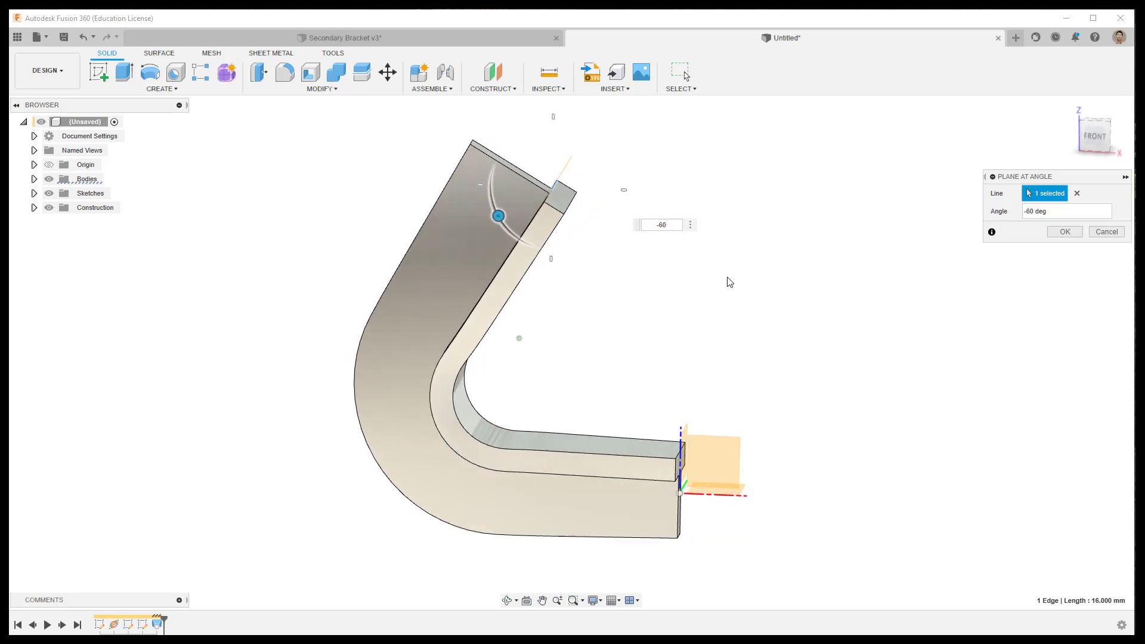
pyautogui.click(1065, 233)
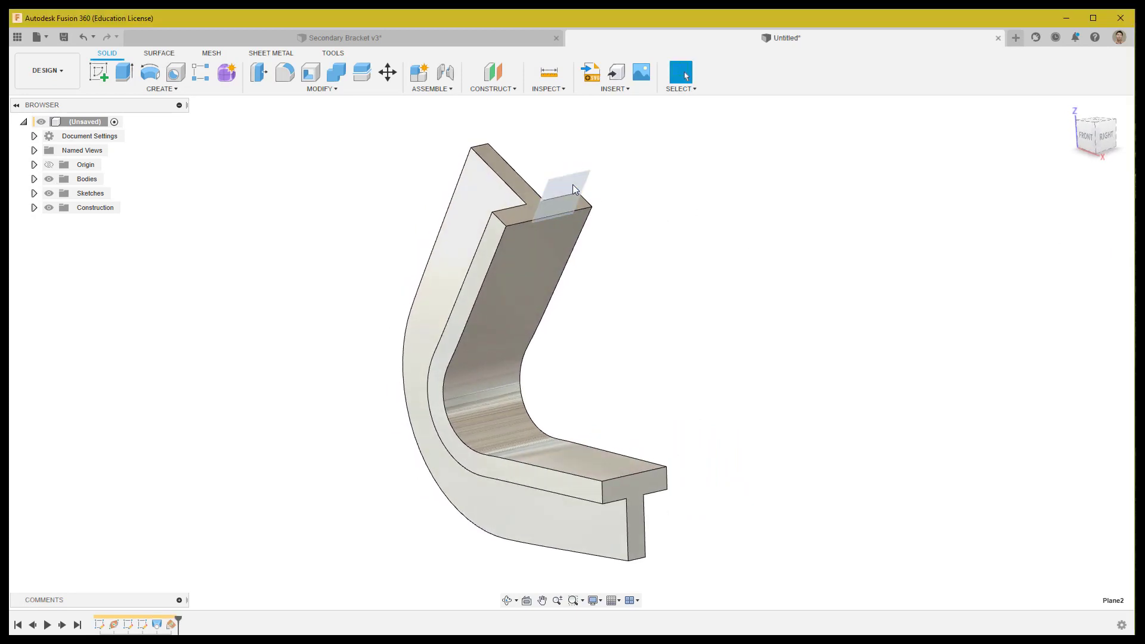
pyautogui.click(573, 189)
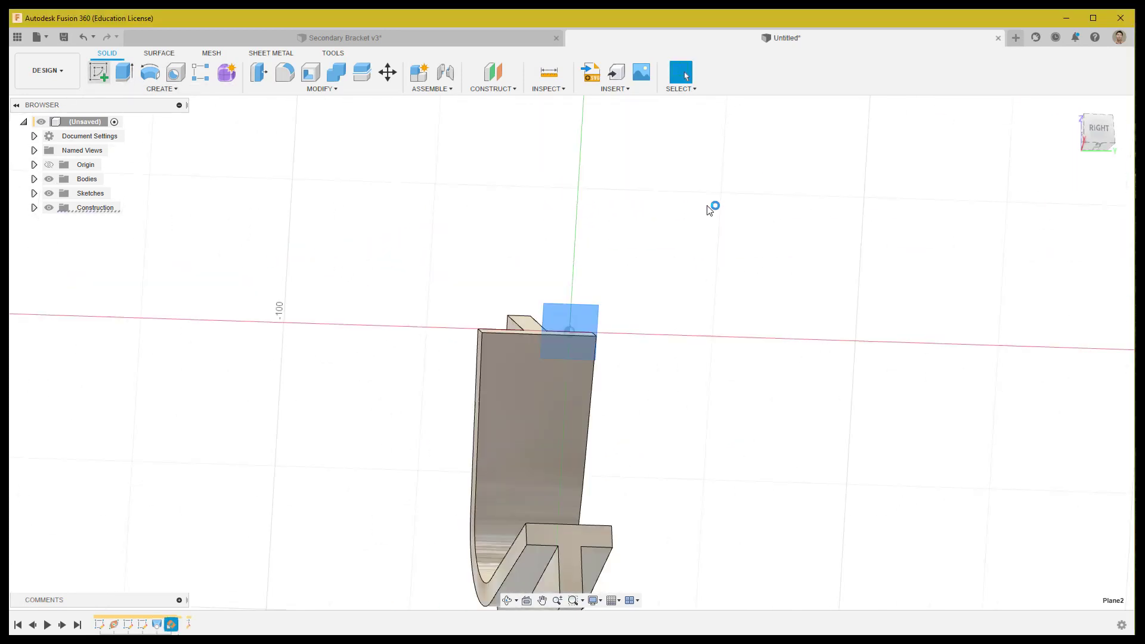
pyautogui.scroll(3, 534, 391)
pyautogui.moveTo(533, 381); pyautogui.dragTo(528, 322, button='middle')
pyautogui.scroll(-2, 528, 322)
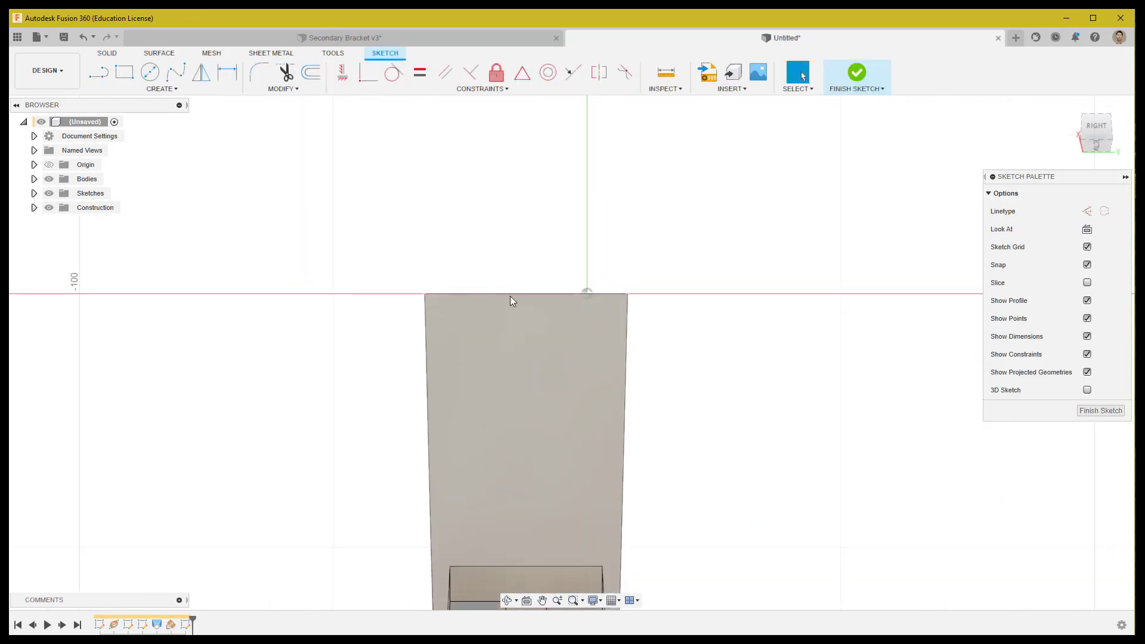
pyautogui.click(150, 73)
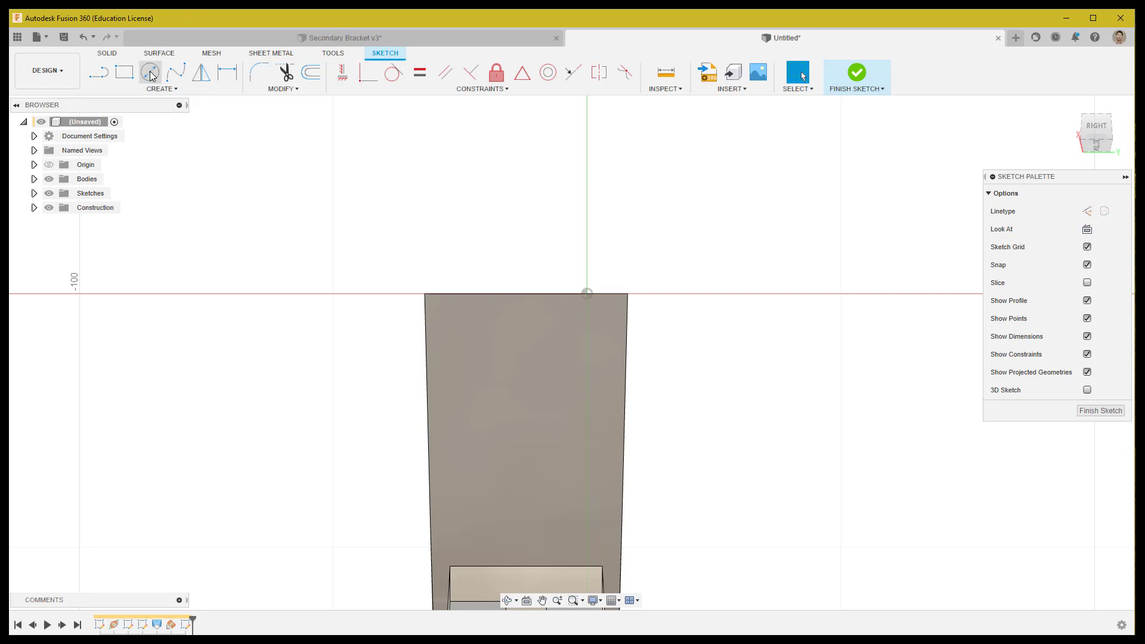
pyautogui.rightClick(523, 291)
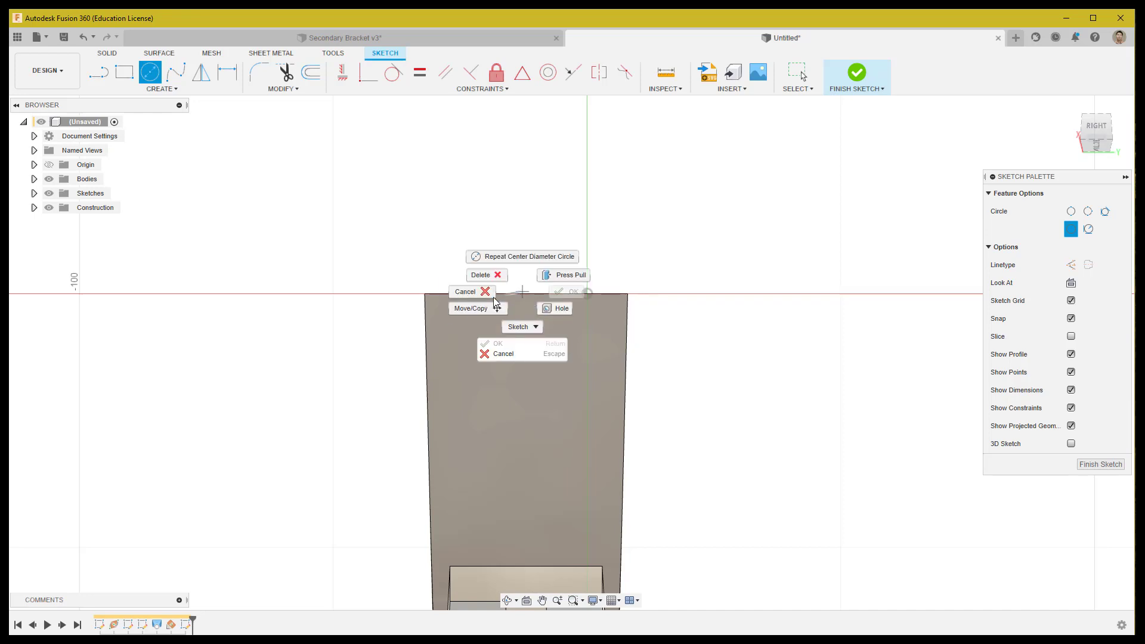
pyautogui.click(477, 290)
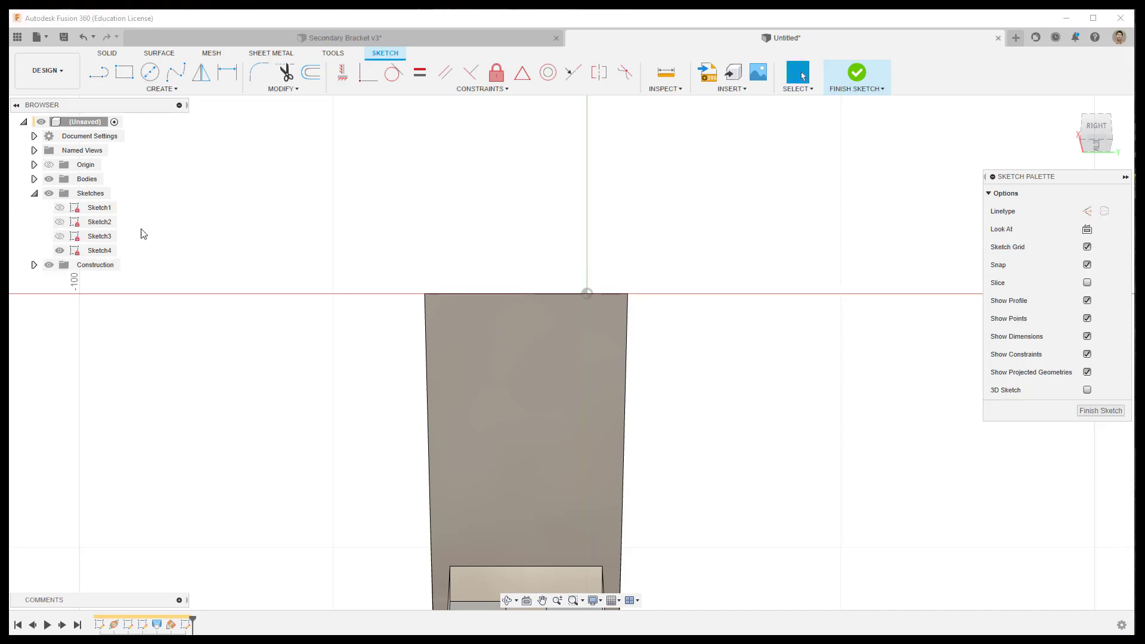
# Show the path sketch Sketch1 and project the path's upper endpoint into the current sketch
pyautogui.click(61, 224)
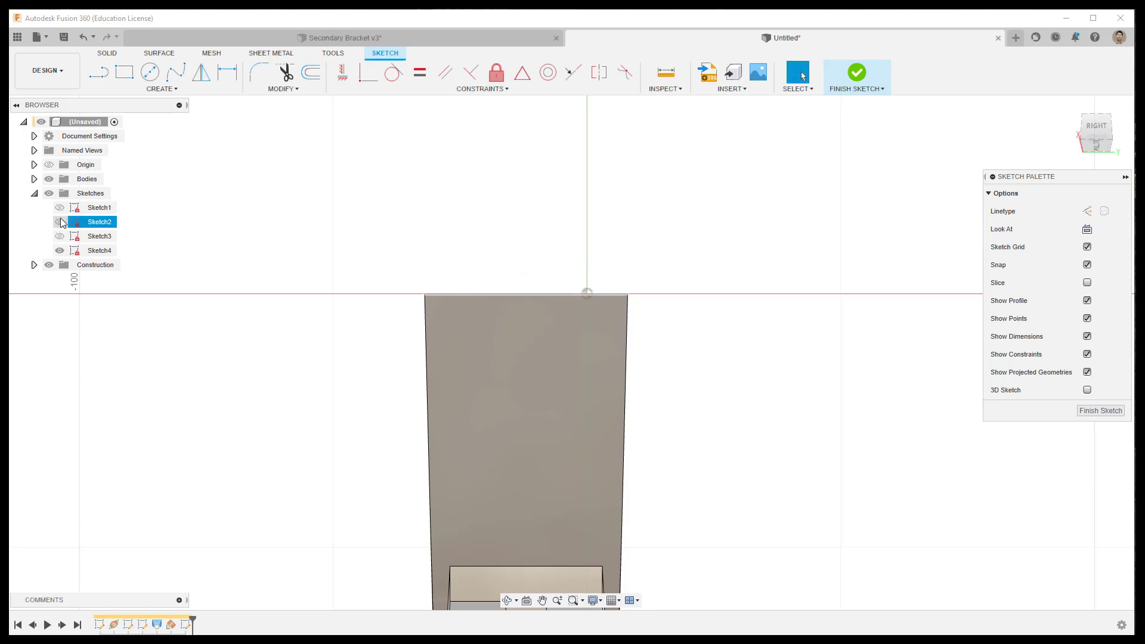
pyautogui.click(60, 208)
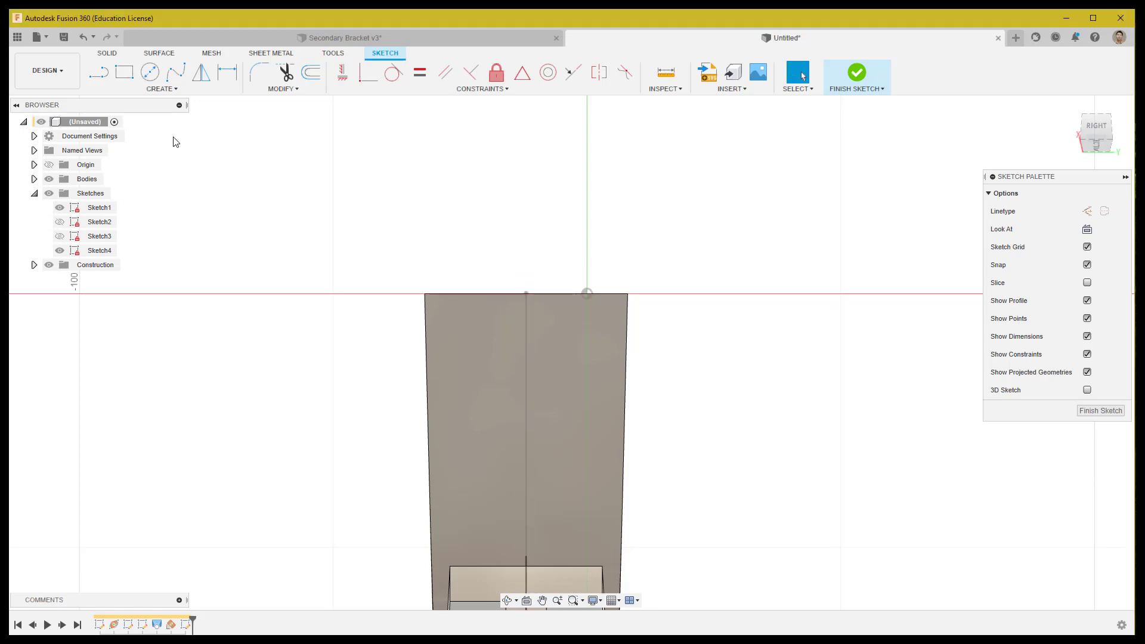
pyautogui.click(150, 72)
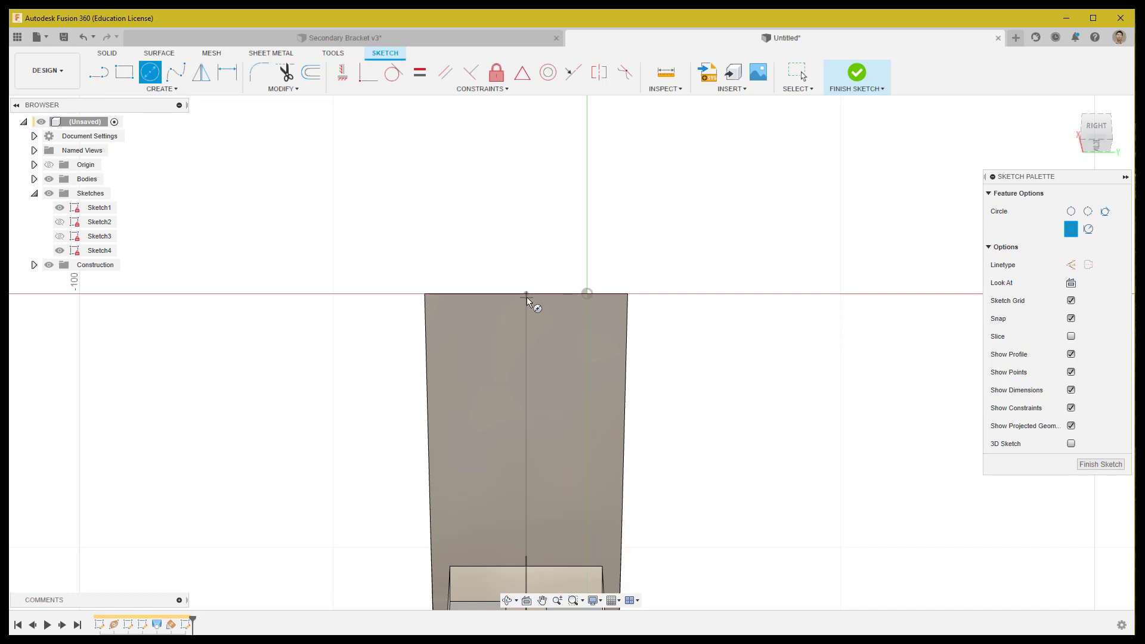
pyautogui.click(173, 91)
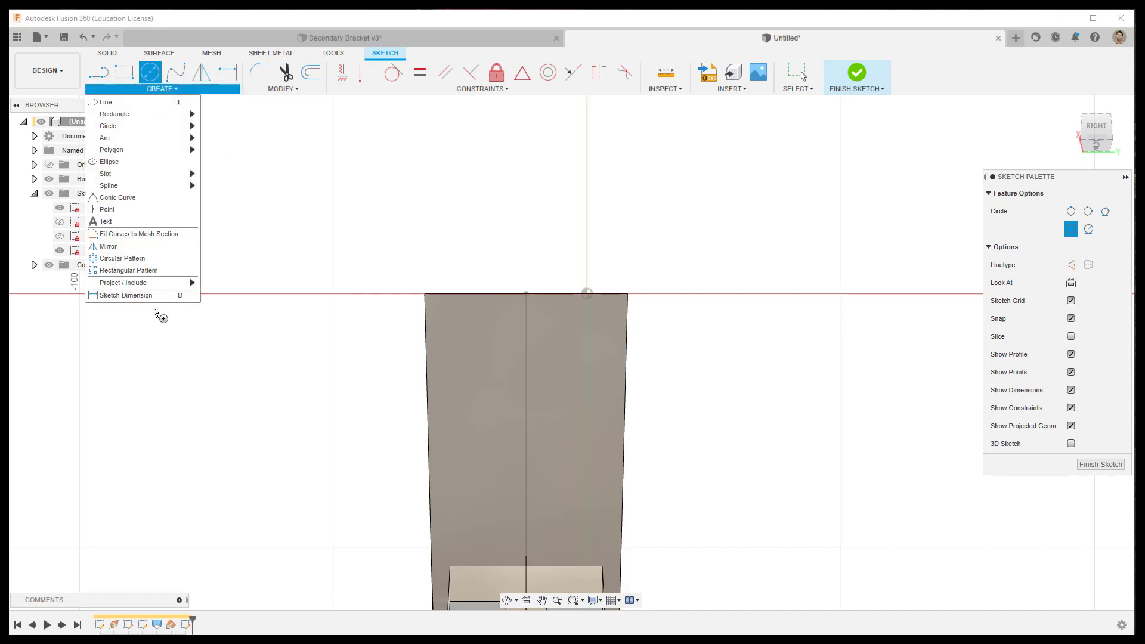
pyautogui.moveTo(160, 284)
pyautogui.click(219, 284)
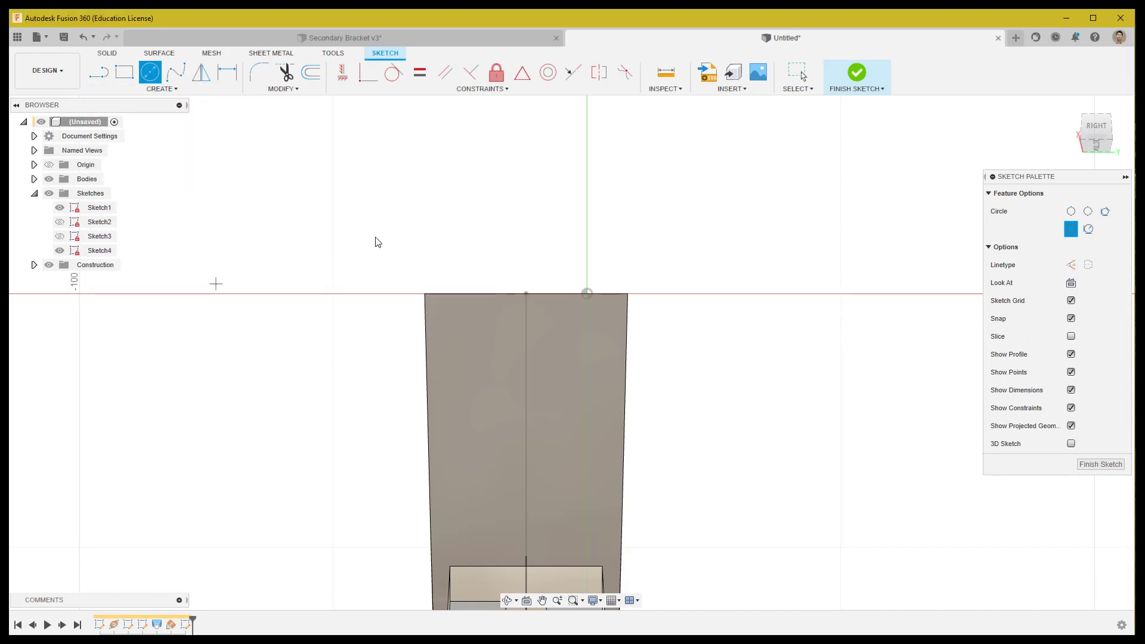
pyautogui.keyDown('shift'); pyautogui.moveTo(490, 206); pyautogui.dragTo(524, 286, button='middle'); pyautogui.keyUp('shift')
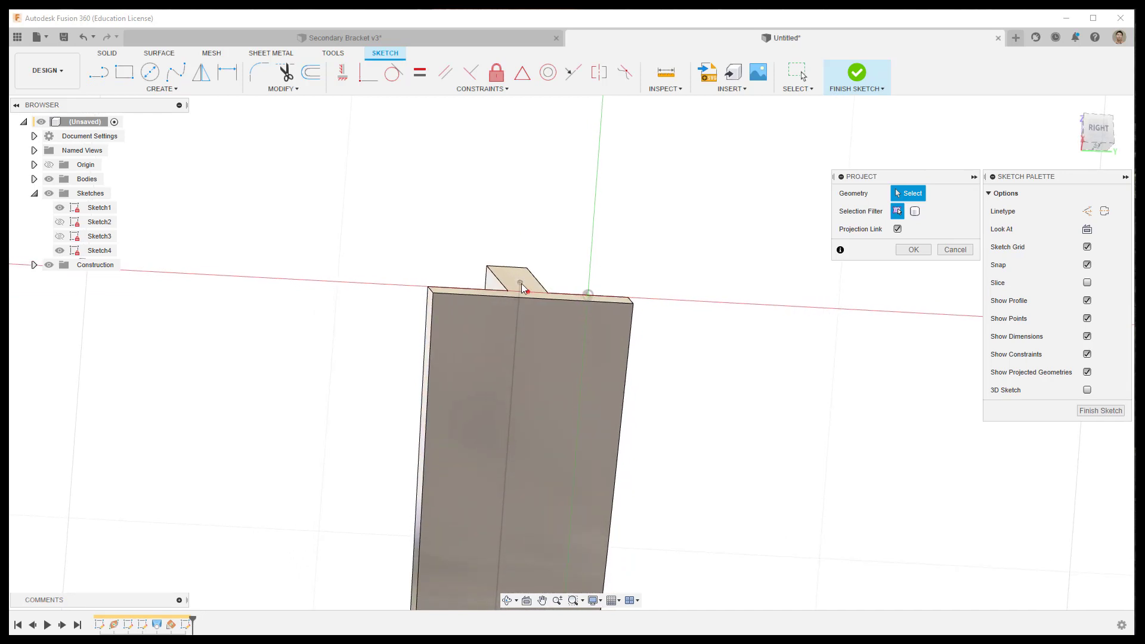
pyautogui.click(522, 289)
pyautogui.click(913, 250)
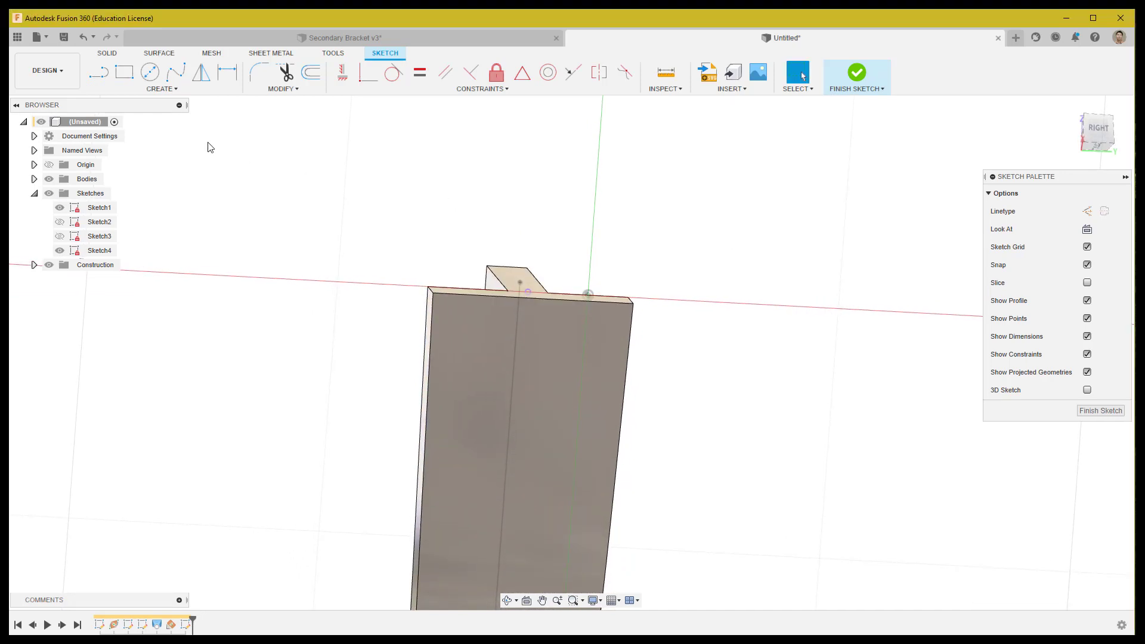
# Sketch a circle about 85 mm in diameter centred on the projected point
pyautogui.click(150, 73)
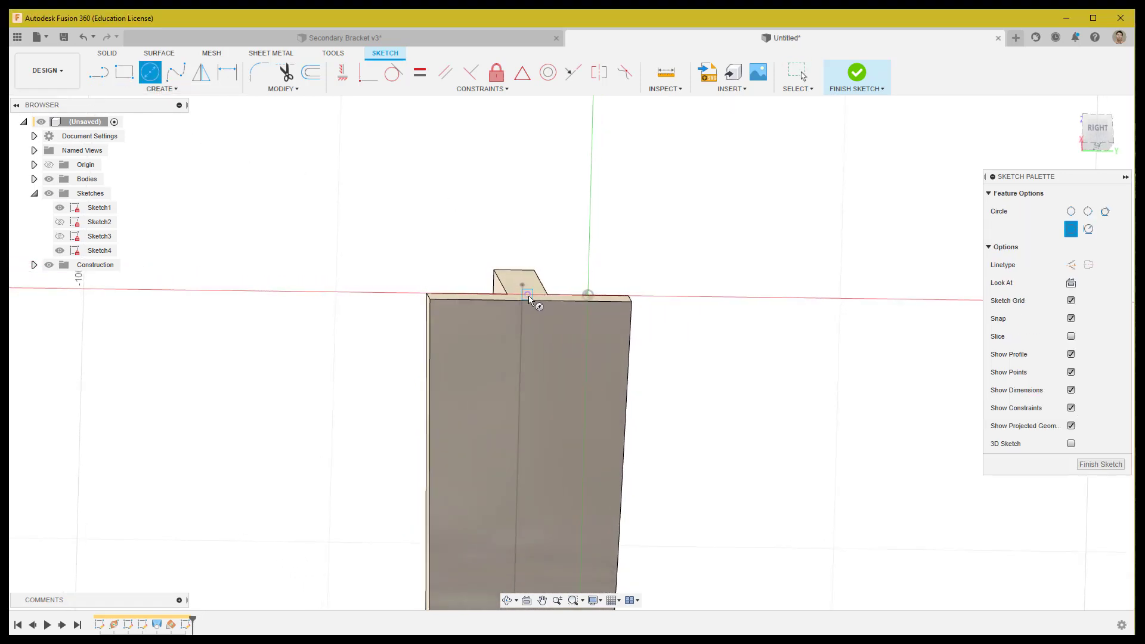
pyautogui.click(528, 296)
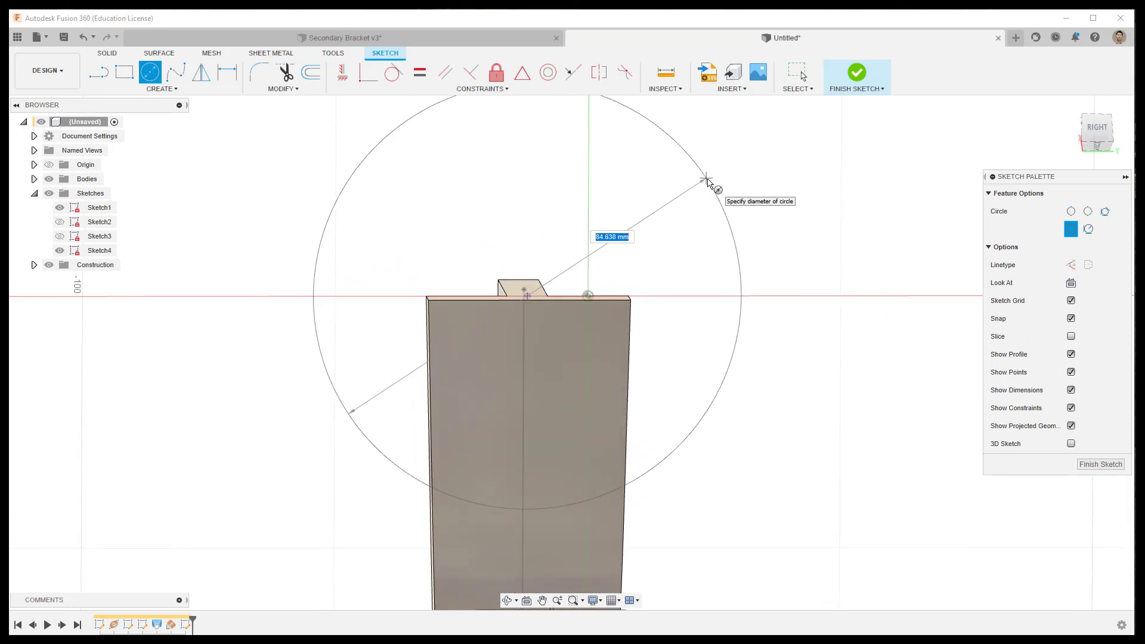
pyautogui.click(707, 180)
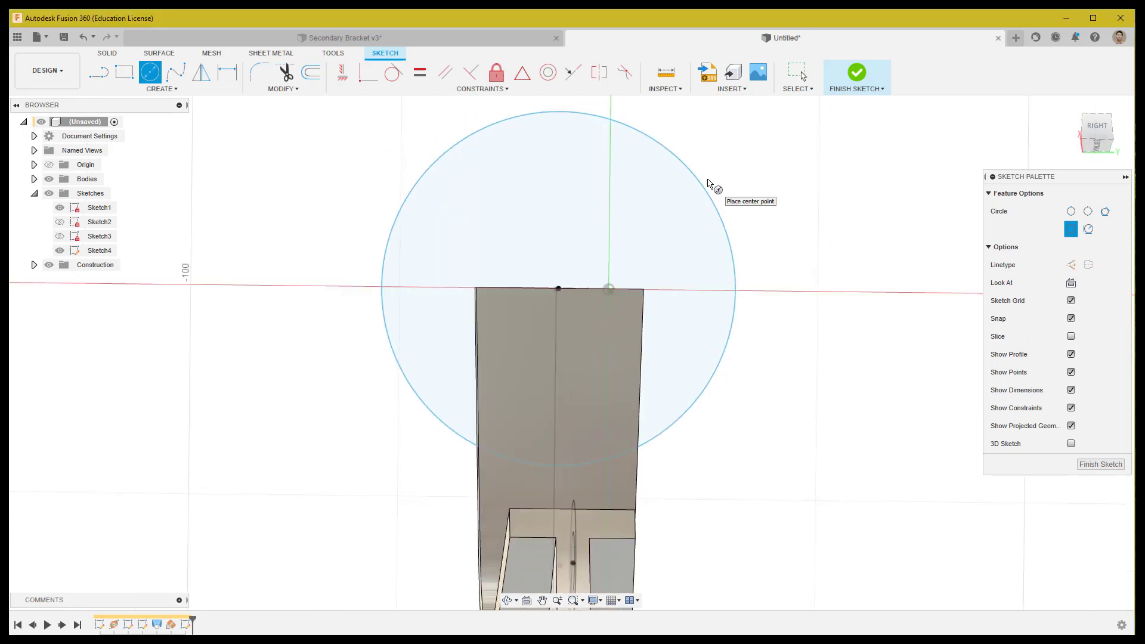
pyautogui.scroll(-2, 710, 203)
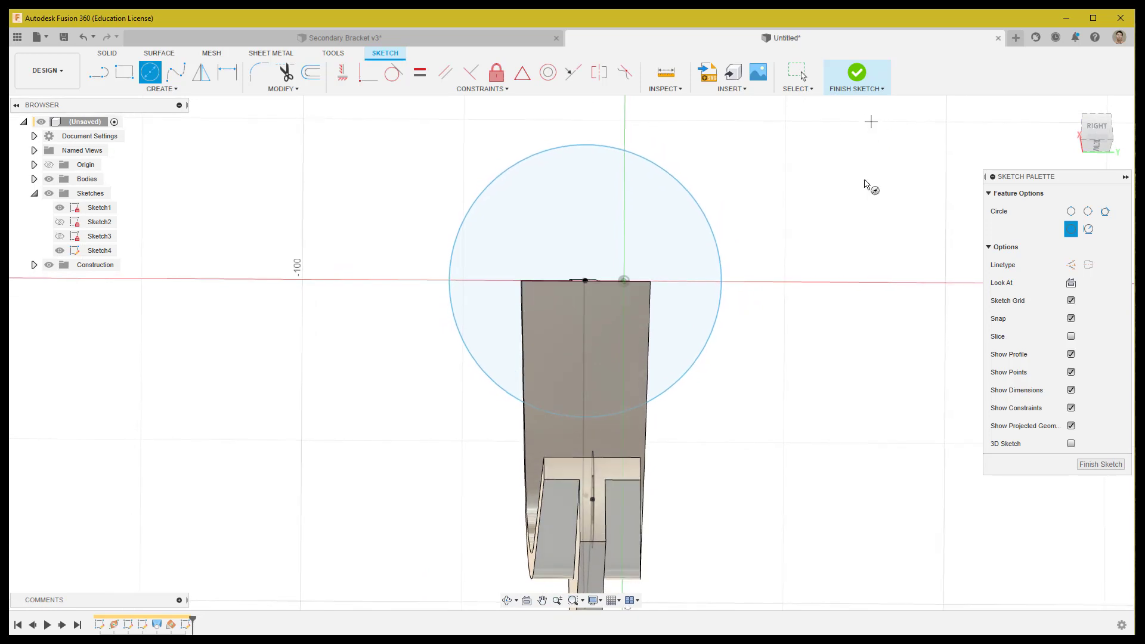
pyautogui.press('Escape')
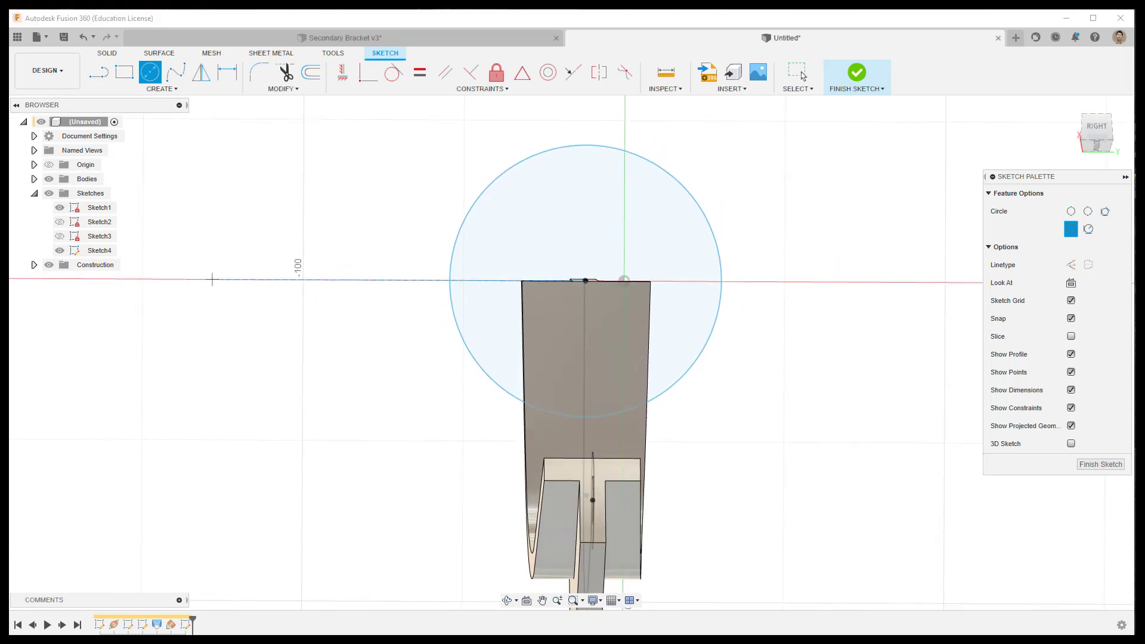
# Dimension the circle's diameter as 65 mm
pyautogui.click(226, 73)
pyautogui.click(648, 167)
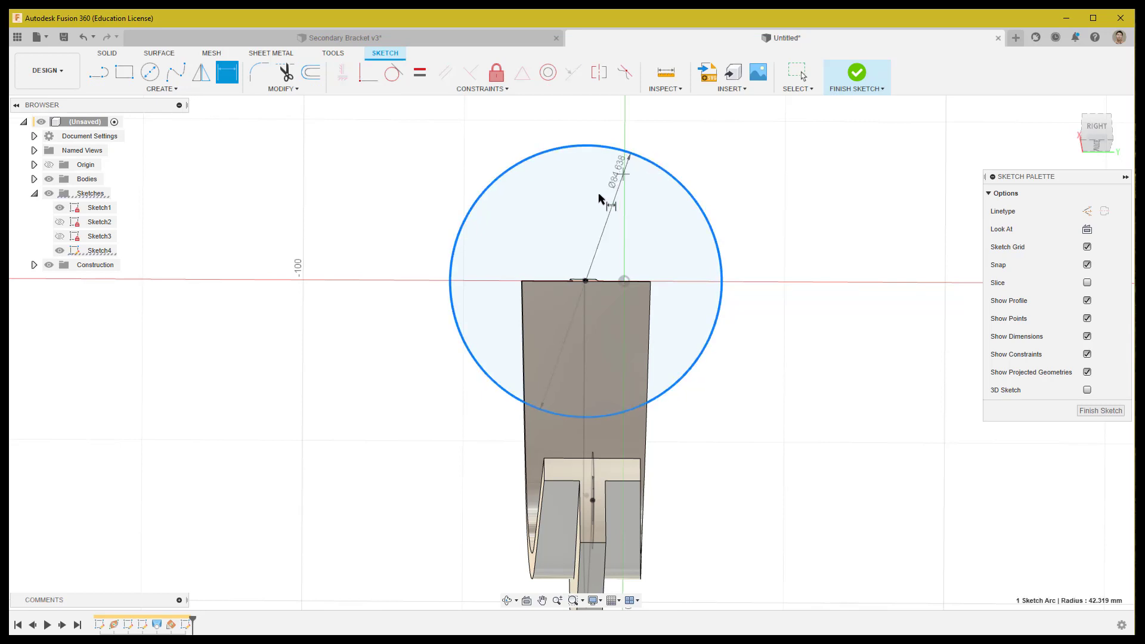
pyautogui.click(513, 213)
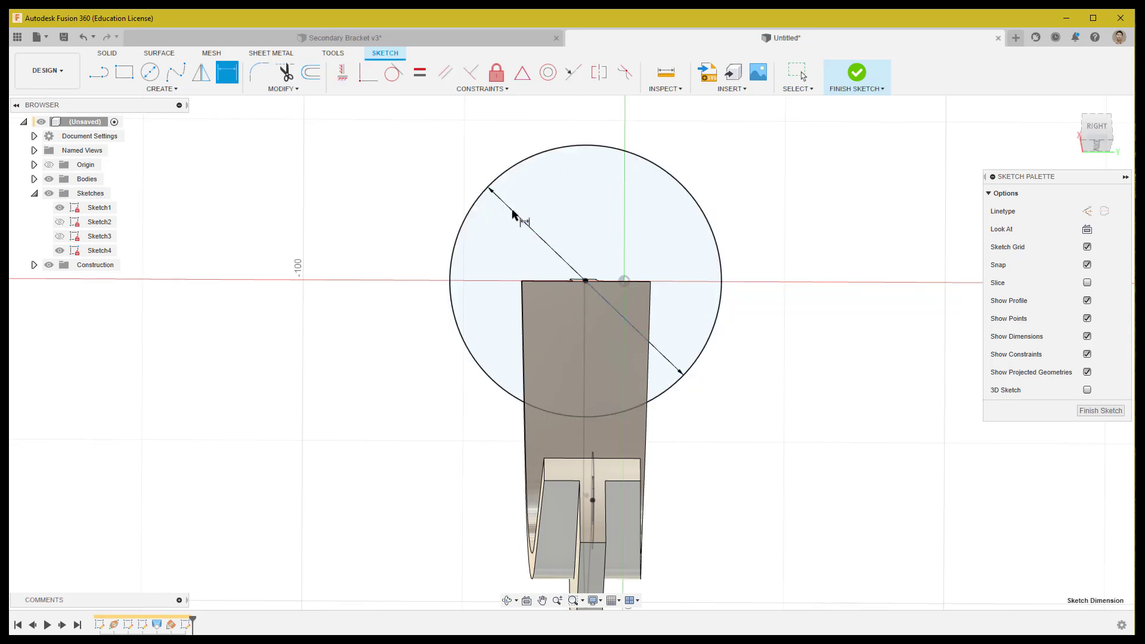
pyautogui.press('Return')
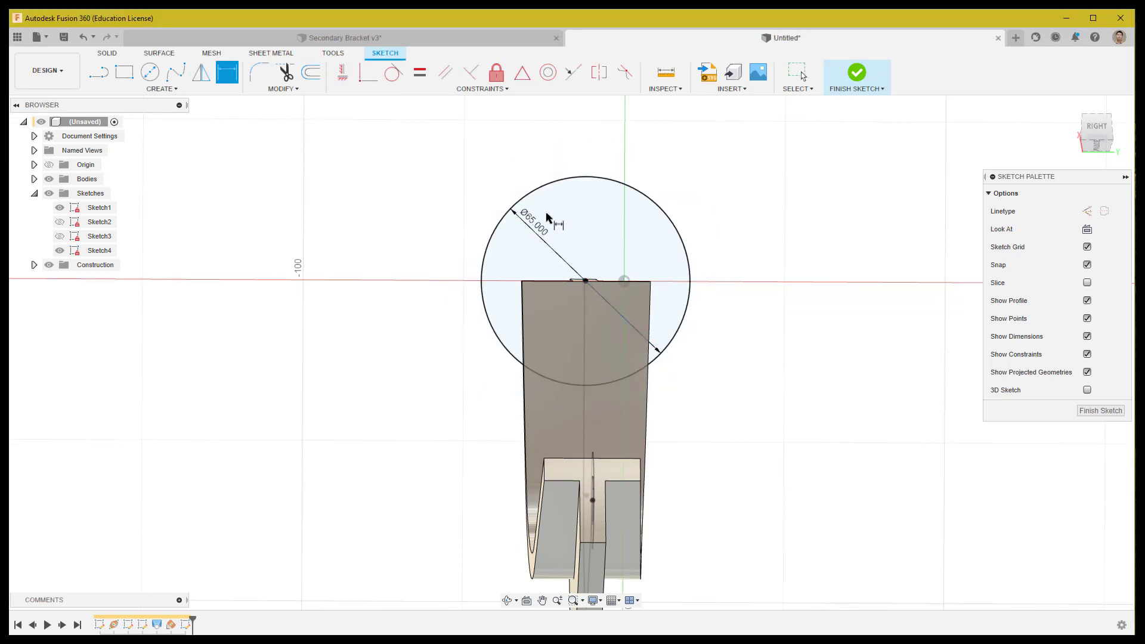
# Offset the 65 mm circle outward by 10 mm to form a concentric ring
pyautogui.moveTo(325, 307); pyautogui.dragTo(301, 334, button='middle')
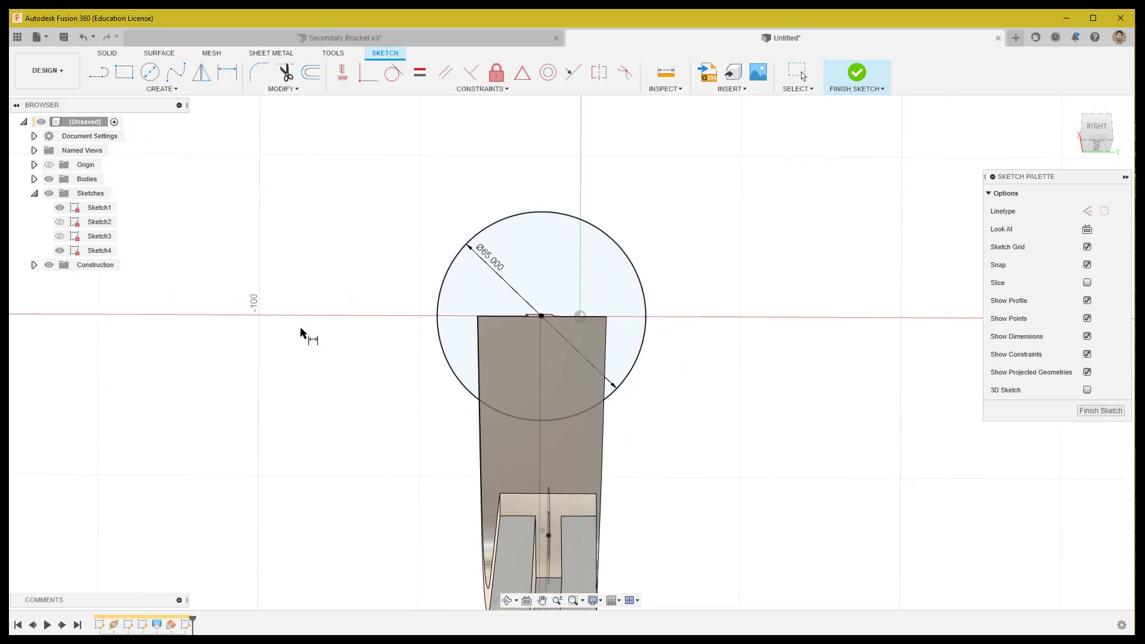
pyautogui.click(183, 89)
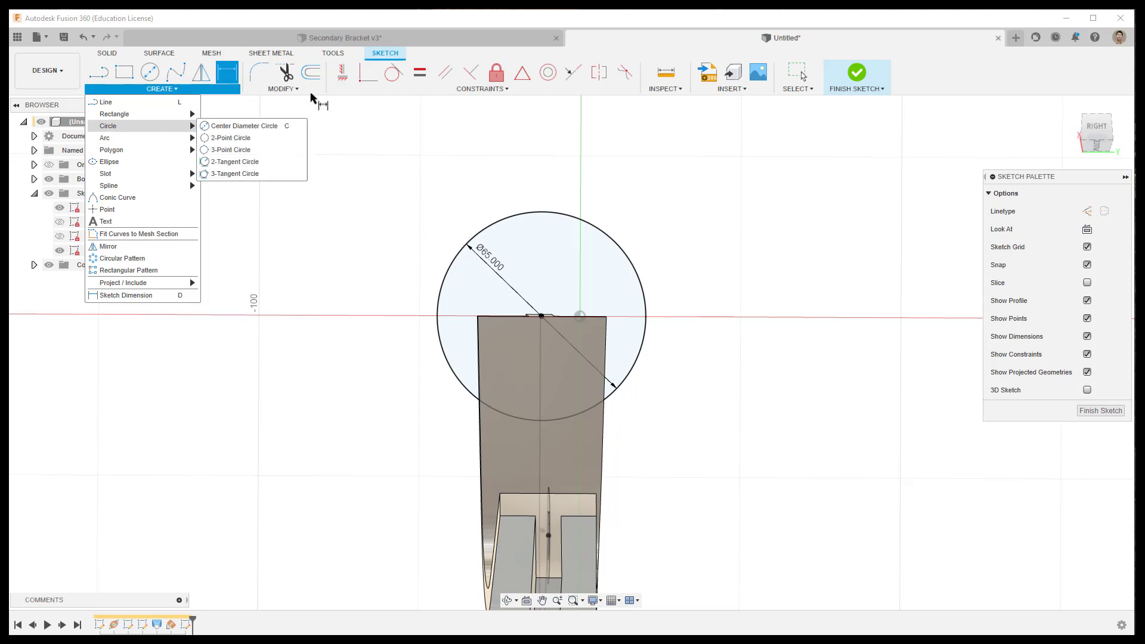
pyautogui.click(311, 75)
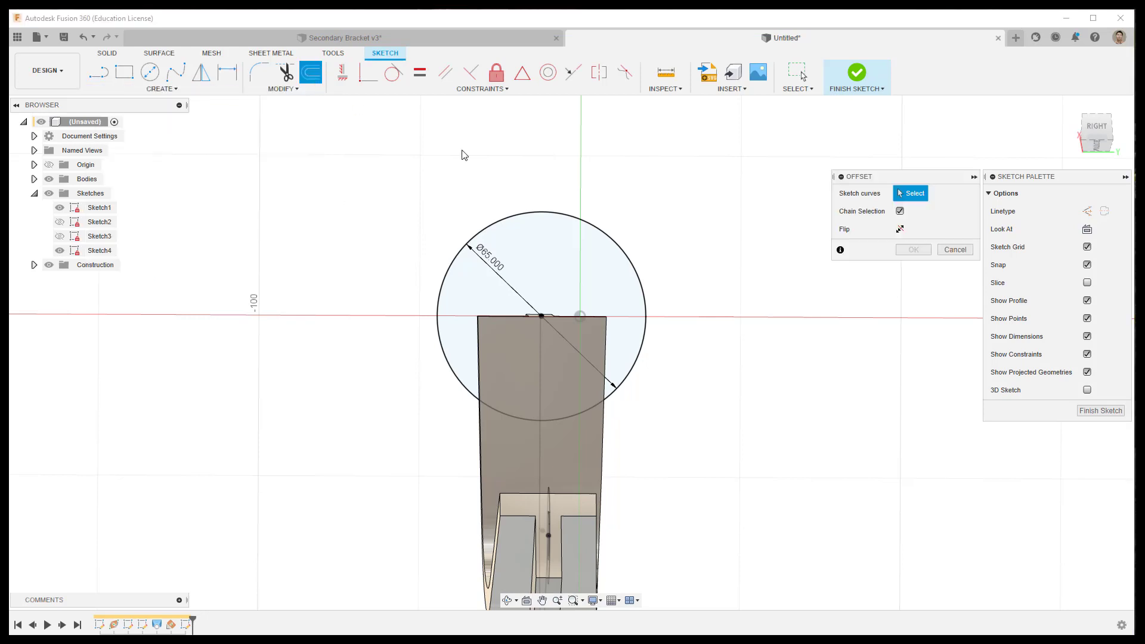
pyautogui.click(573, 214)
pyautogui.moveTo(580, 191); pyautogui.dragTo(581, 190)
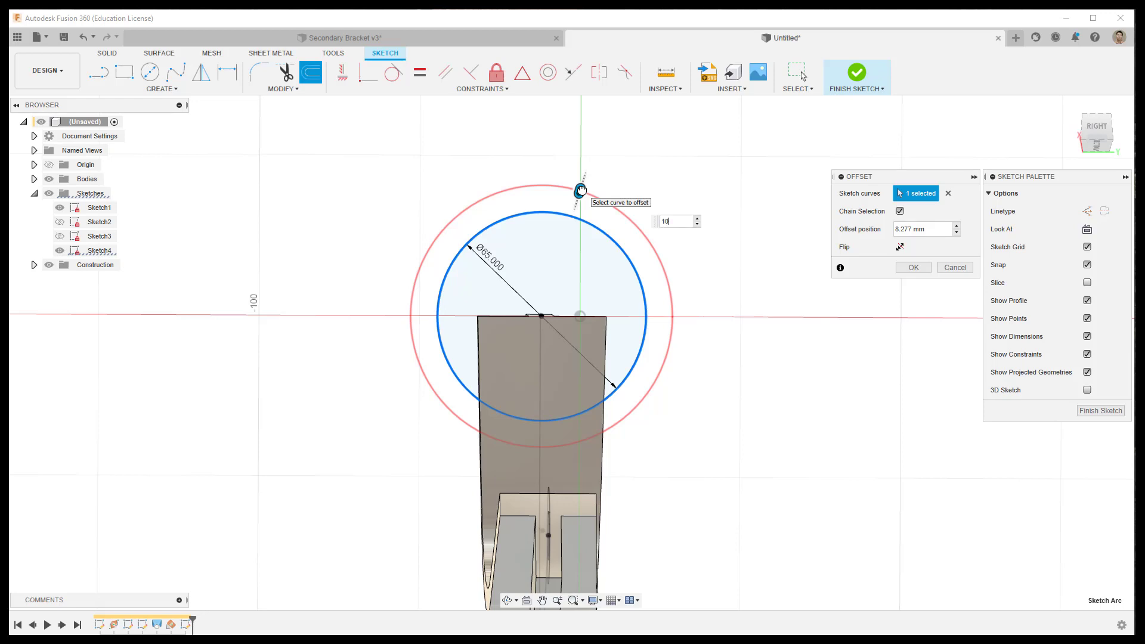
pyautogui.press('Return')
pyautogui.click(922, 272)
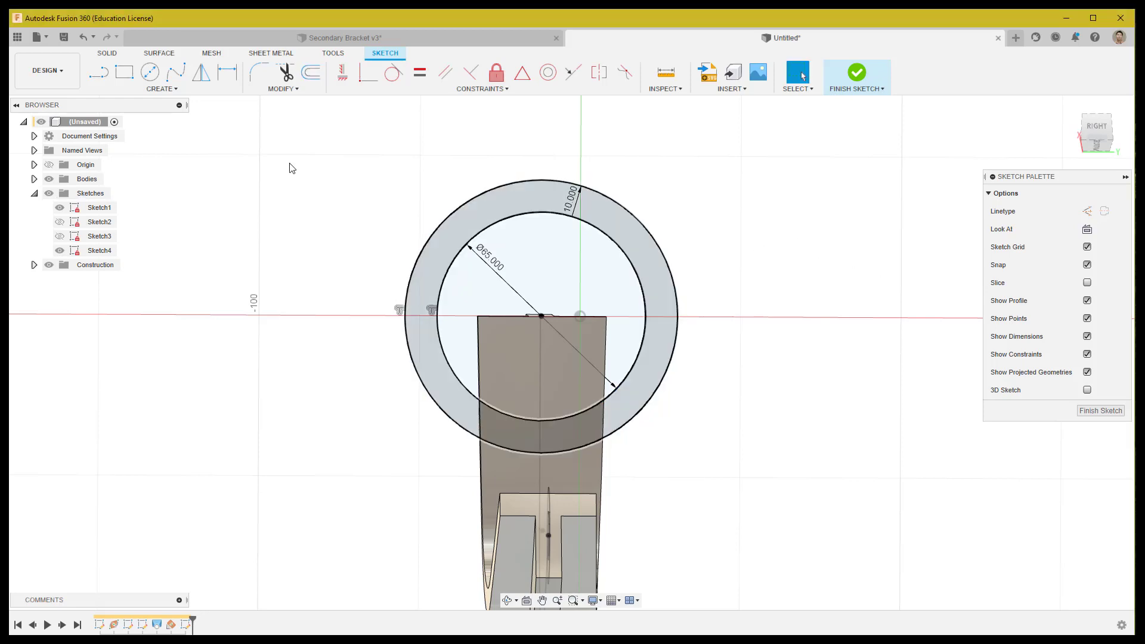
# Sketch a diagonal line about 143 mm long across the ring and constrain its midpoint to the ring's centre
pyautogui.click(99, 73)
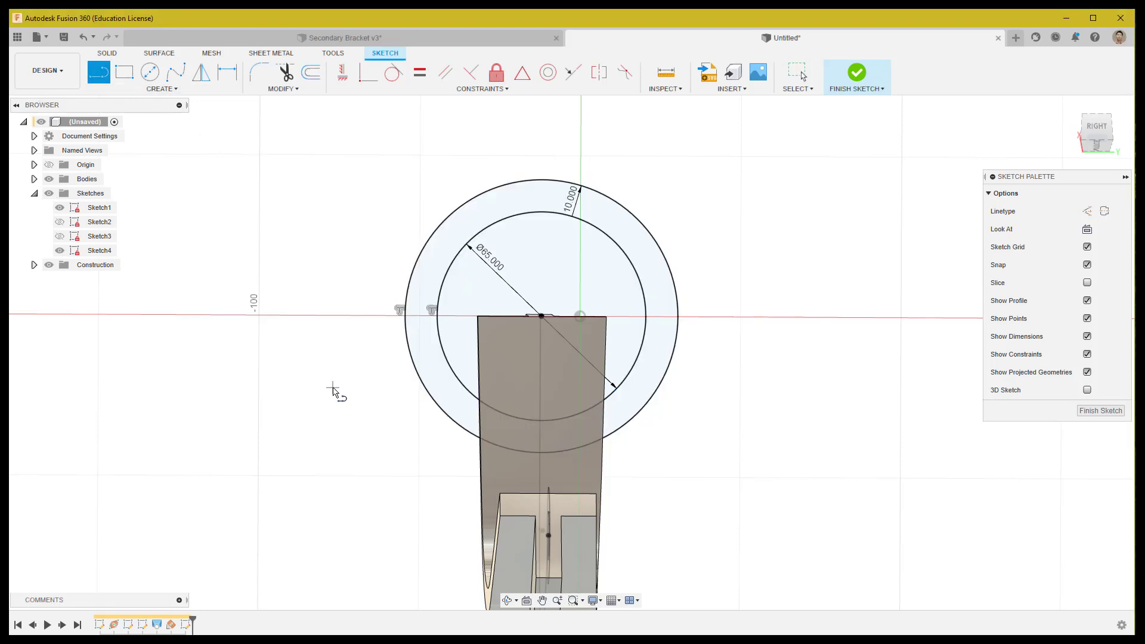
pyautogui.click(333, 387)
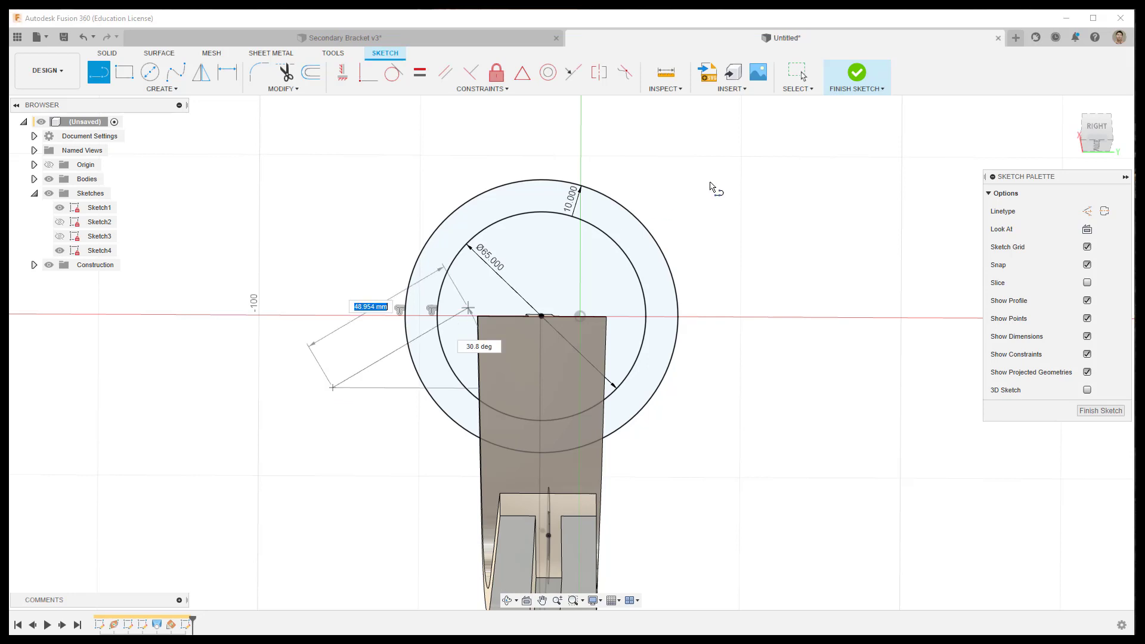
pyautogui.click(527, 82)
pyautogui.click(540, 272)
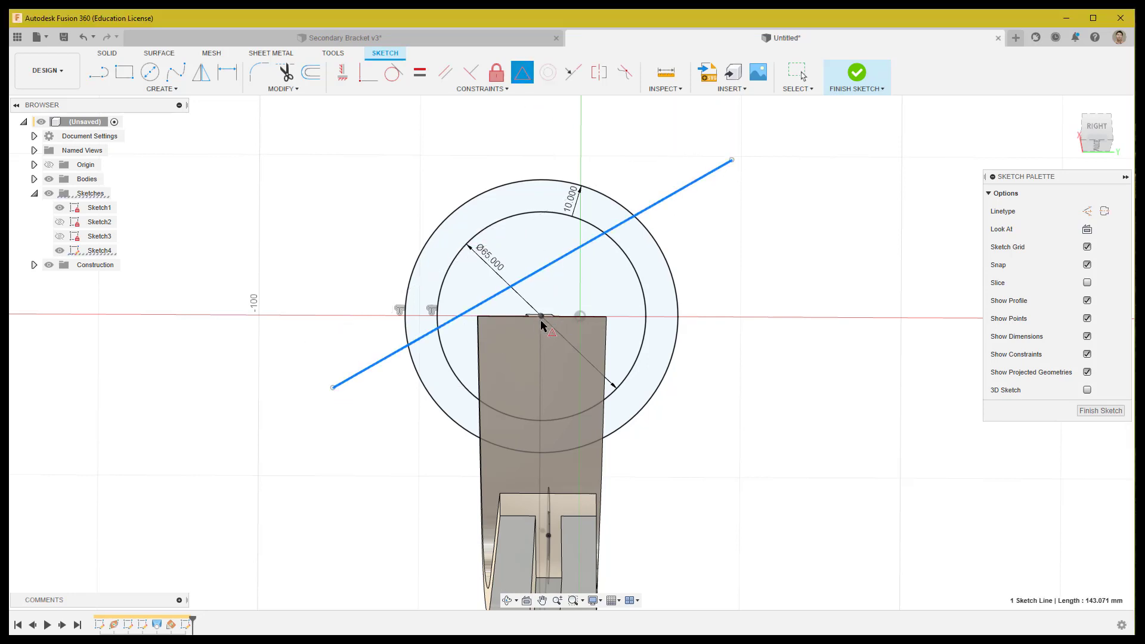
pyautogui.click(541, 318)
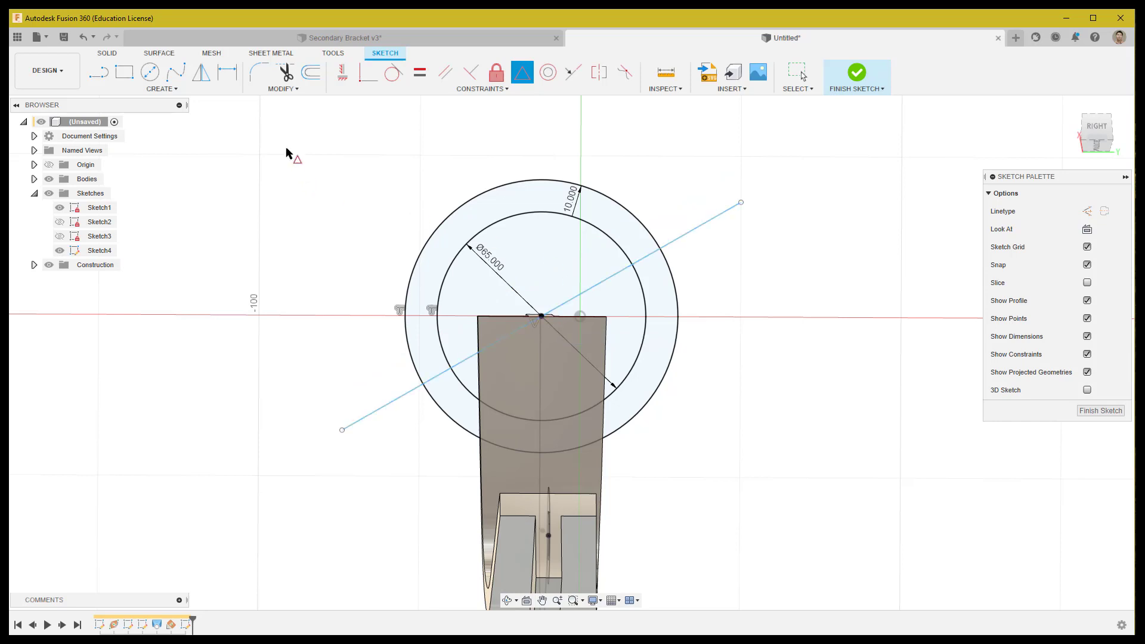
# Sketch a horizontal line from the ring's centre to the inner circle and convert it to a construction line
pyautogui.click(98, 72)
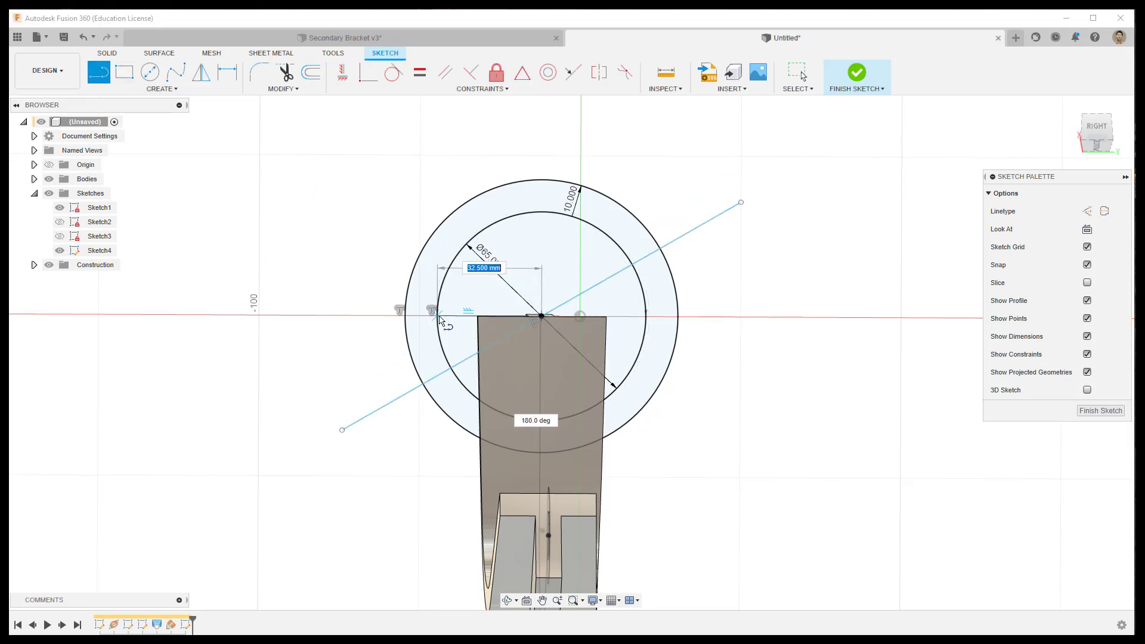
pyautogui.click(439, 318)
pyautogui.rightClick(454, 325)
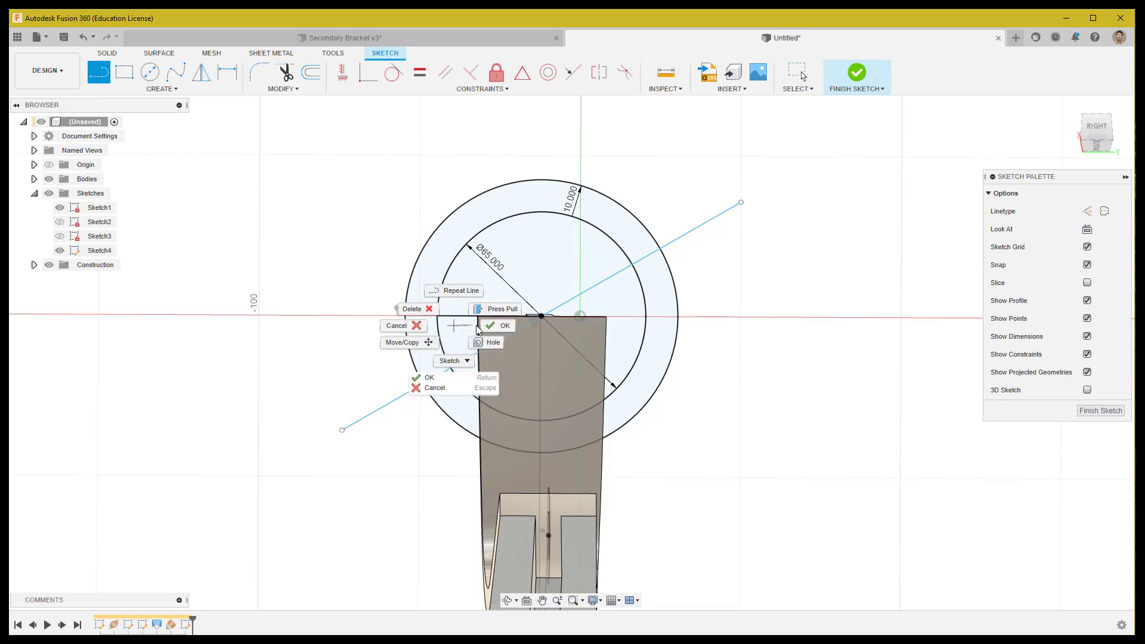
pyautogui.click(494, 326)
pyautogui.click(458, 318)
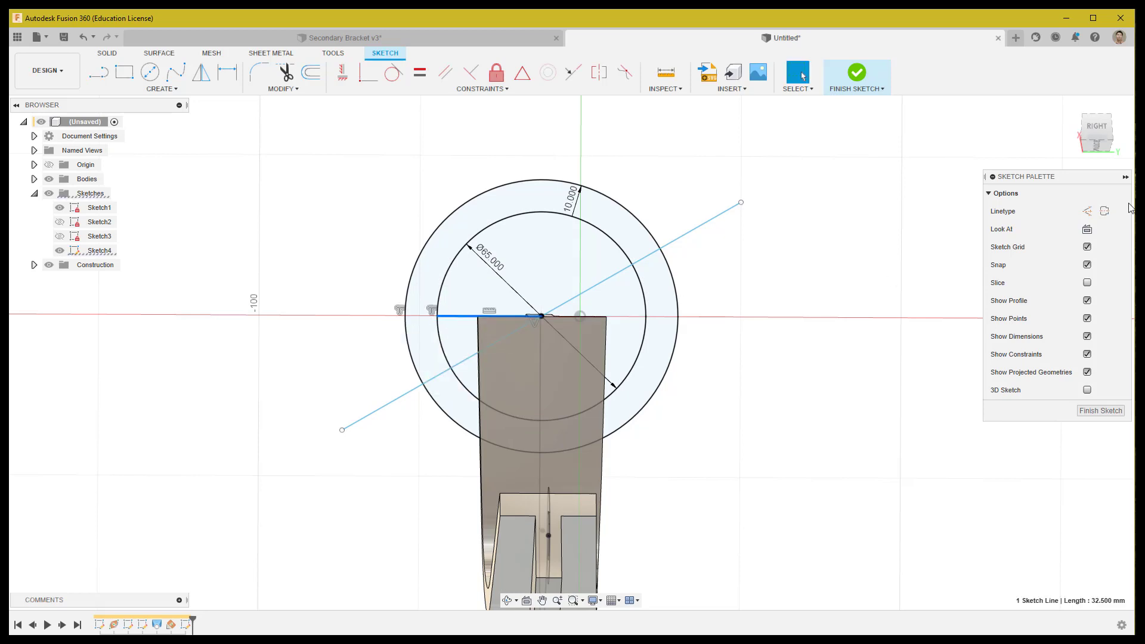
pyautogui.click(1088, 212)
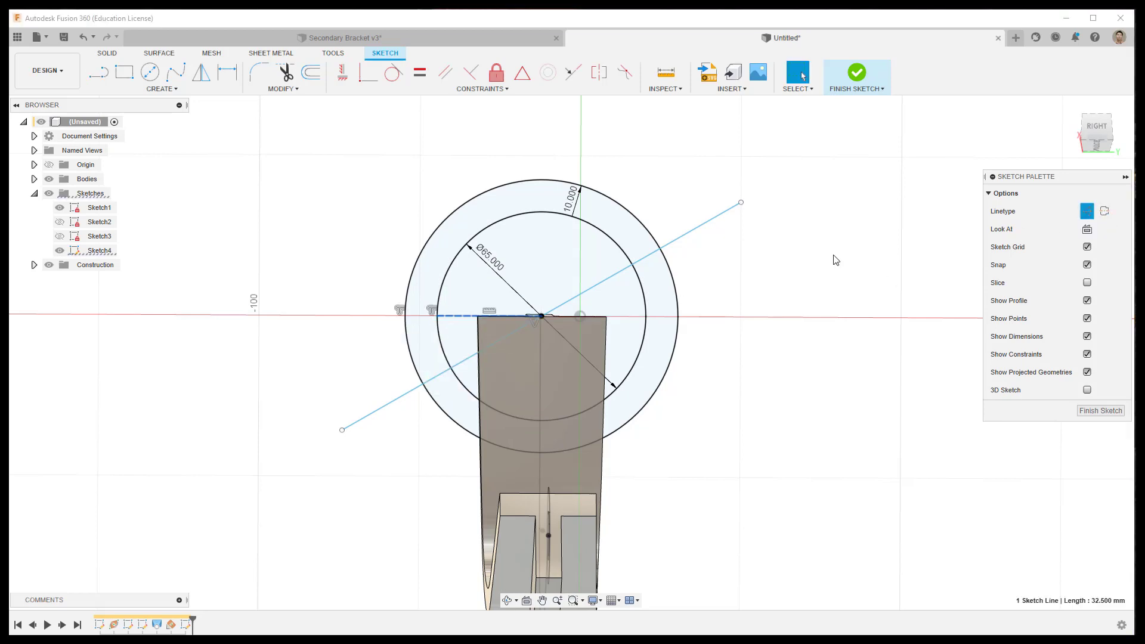
# Dimension the angle between the horizontal construction line and the diagonal line as 30°
pyautogui.click(229, 76)
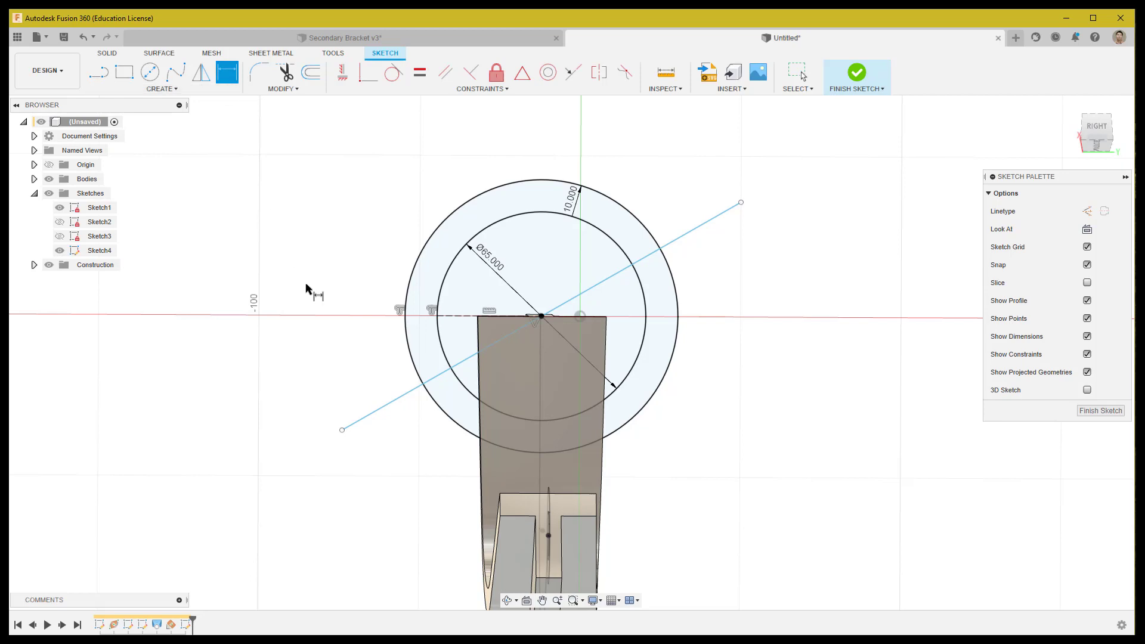
pyautogui.click(472, 317)
pyautogui.click(460, 363)
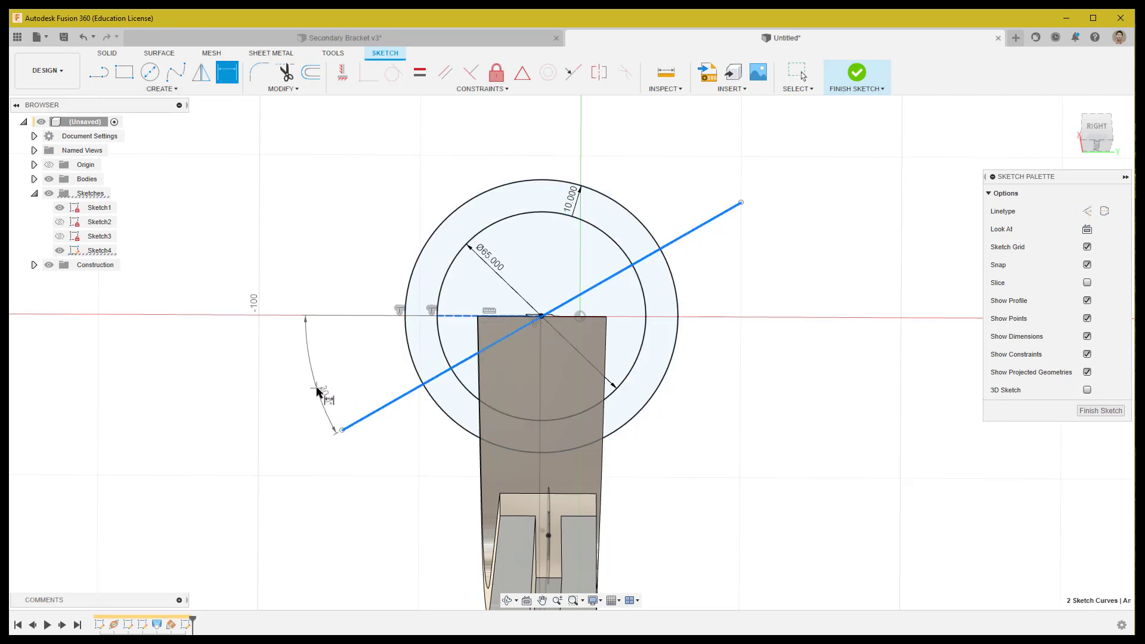
pyautogui.click(327, 418)
pyautogui.write('30')
pyautogui.press('Return')
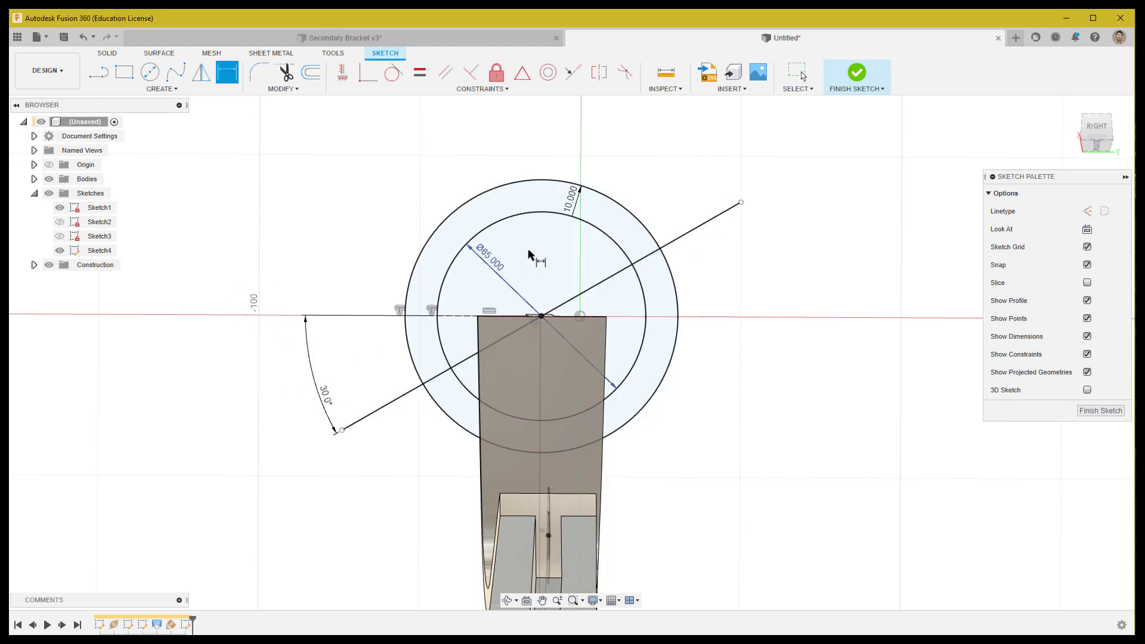
# Dimension the distance from the ring's centre to the diagonal line's upper endpoint as 70 mm
pyautogui.click(741, 203)
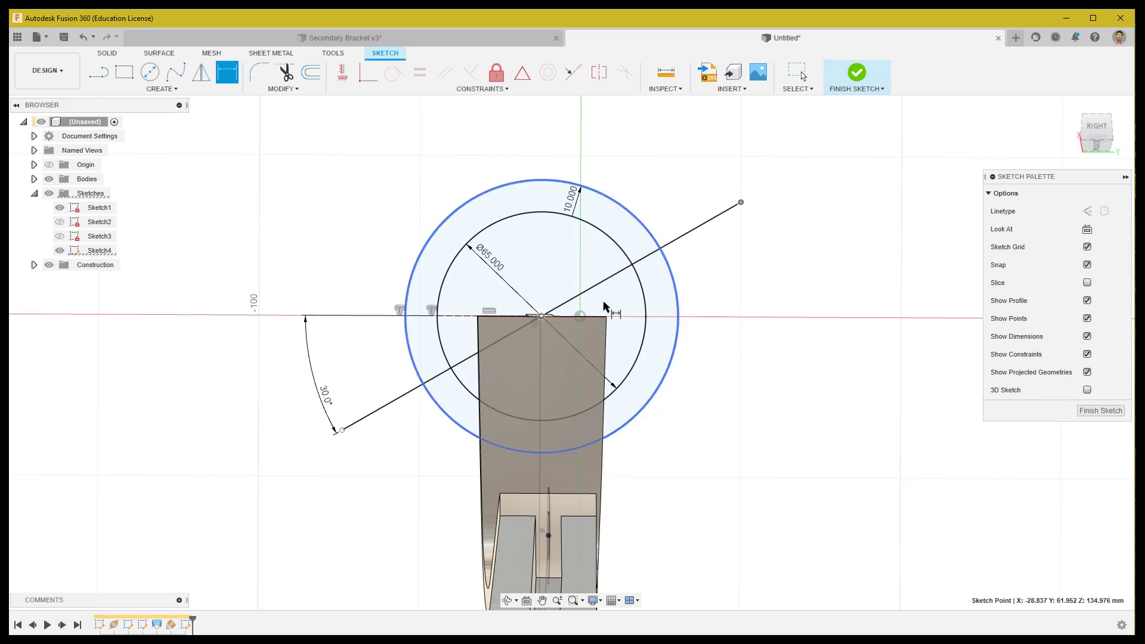
pyautogui.click(581, 282)
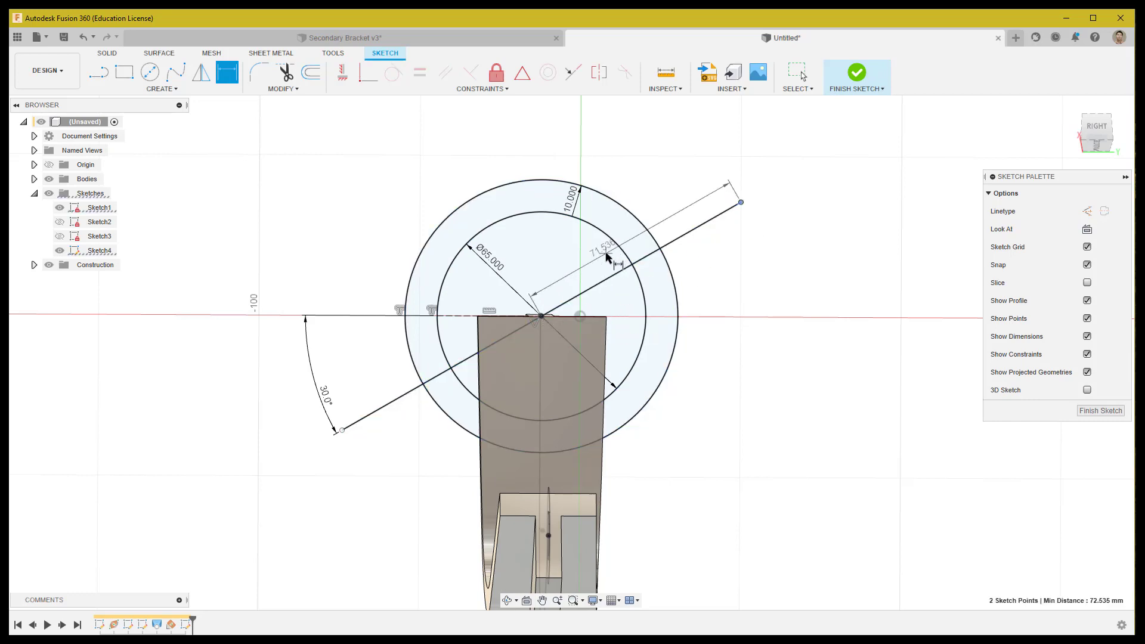
pyautogui.click(607, 256)
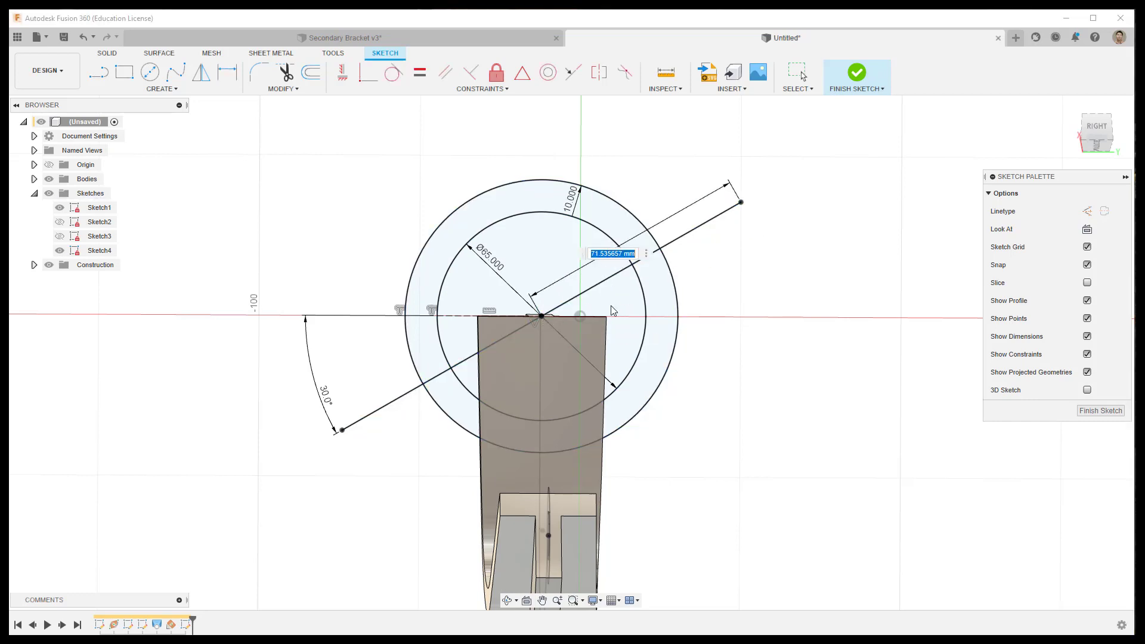
pyautogui.write('70')
pyautogui.press('Return')
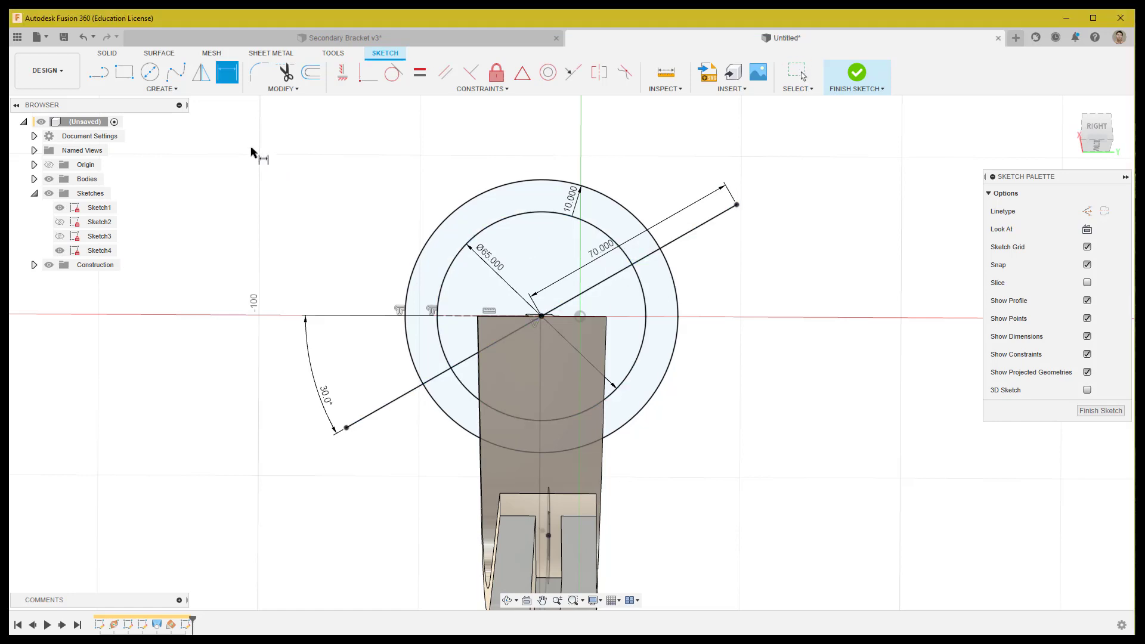
# Sketch a perpendicular line about 17 mm long from the diagonal's upper end and a parallel line back into the ring
pyautogui.click(105, 72)
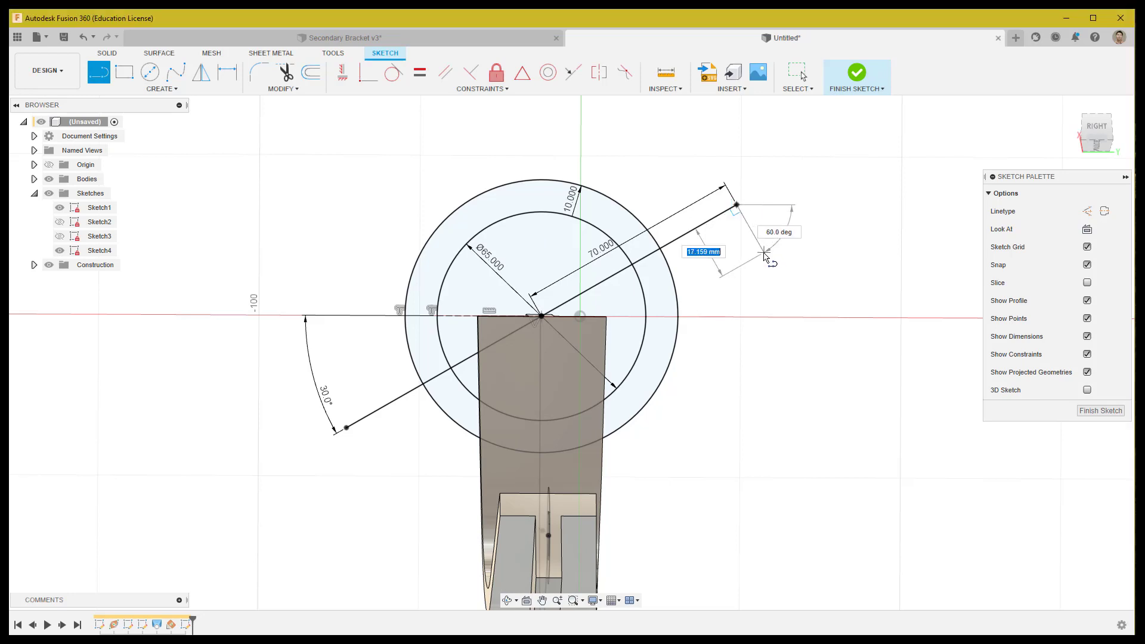
pyautogui.click(764, 252)
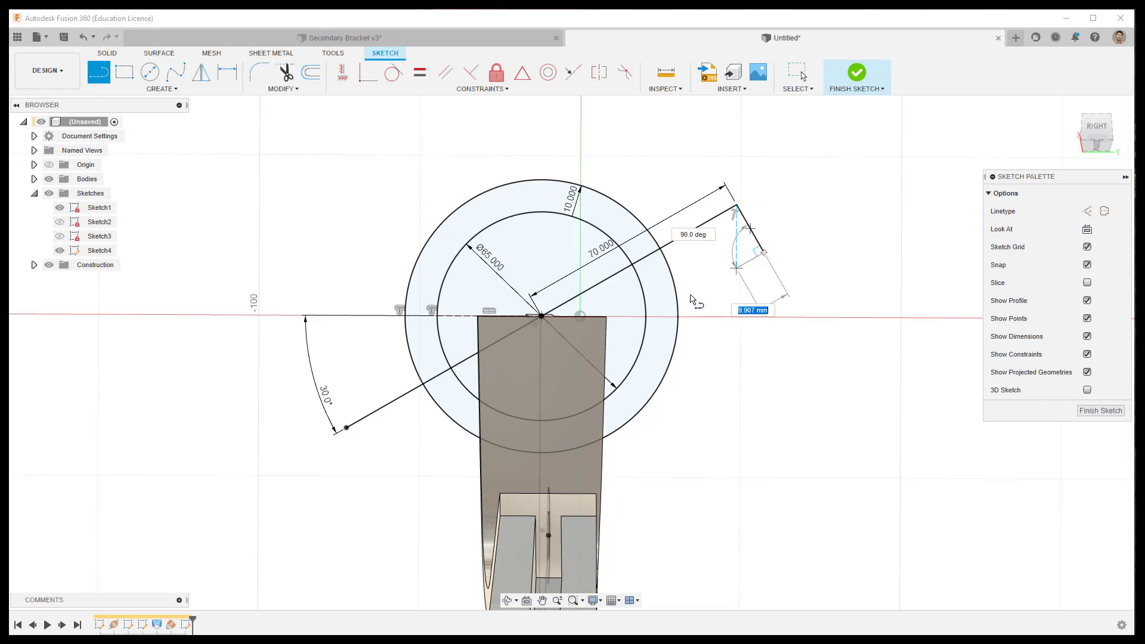
pyautogui.click(668, 307)
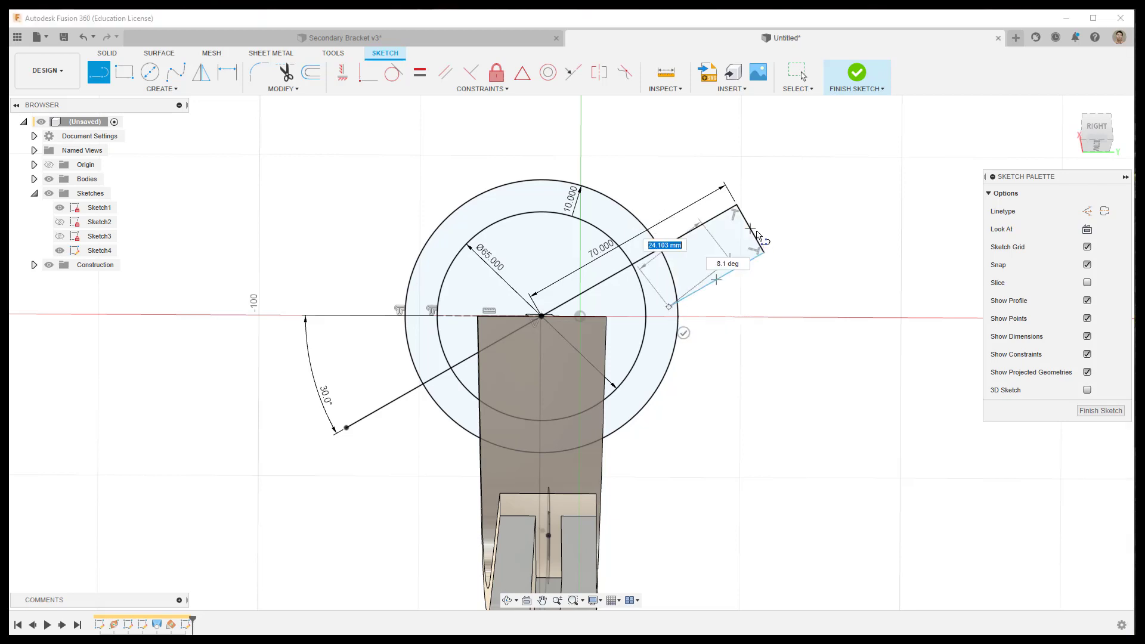
pyautogui.click(110, 74)
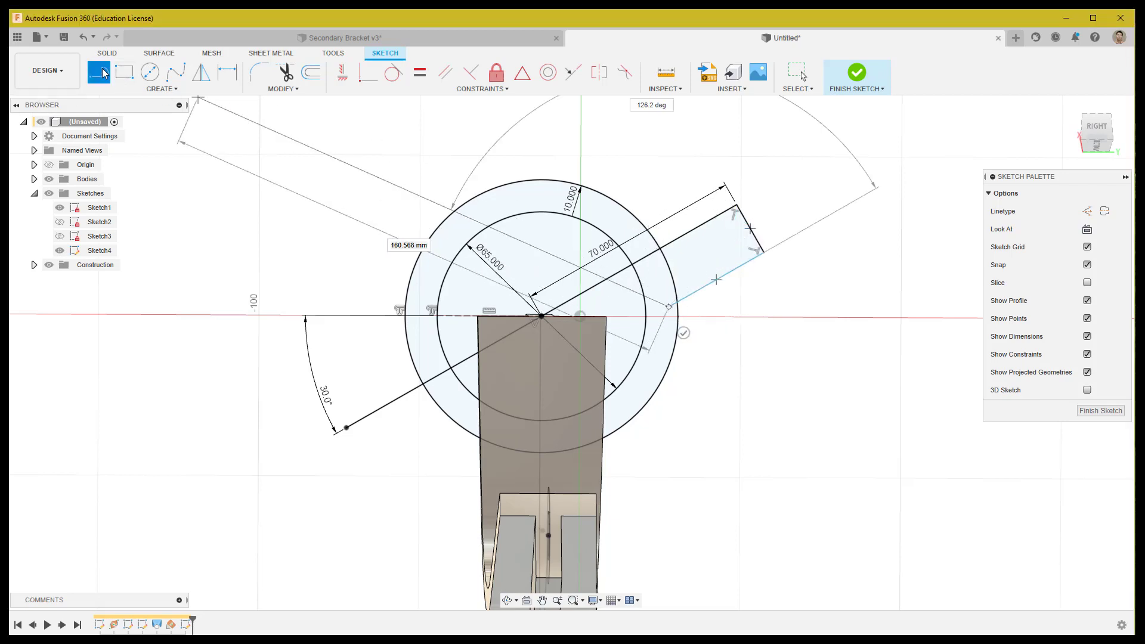
# Sketch a second line parallel to the diagonal, from near the upper end of the short perpendicular line into the ring
pyautogui.click(100, 72)
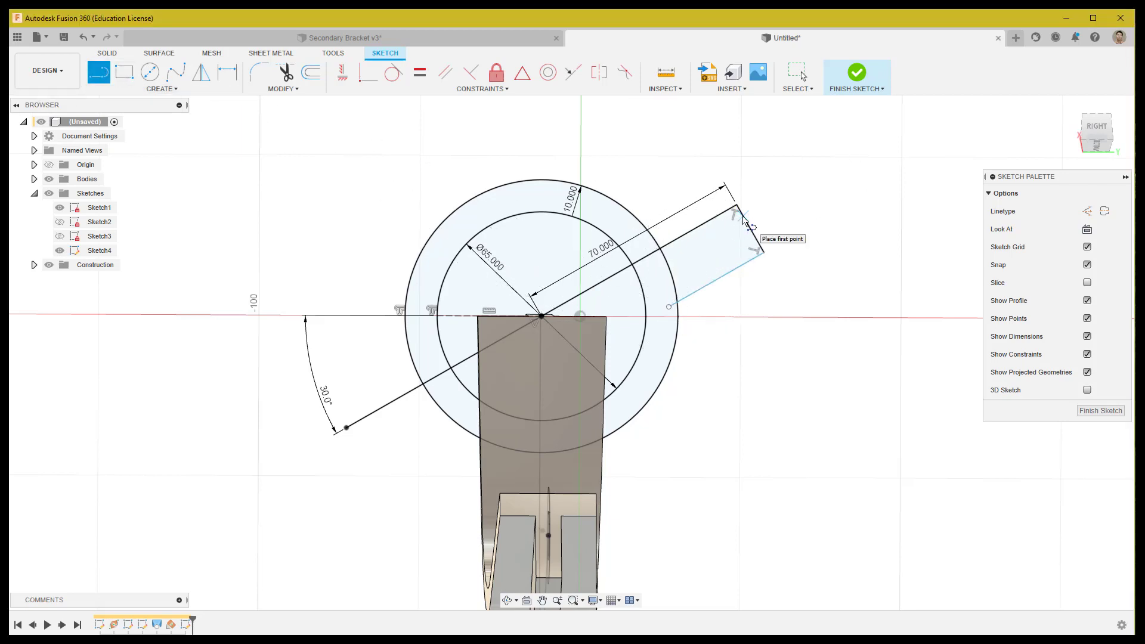
pyautogui.click(745, 222)
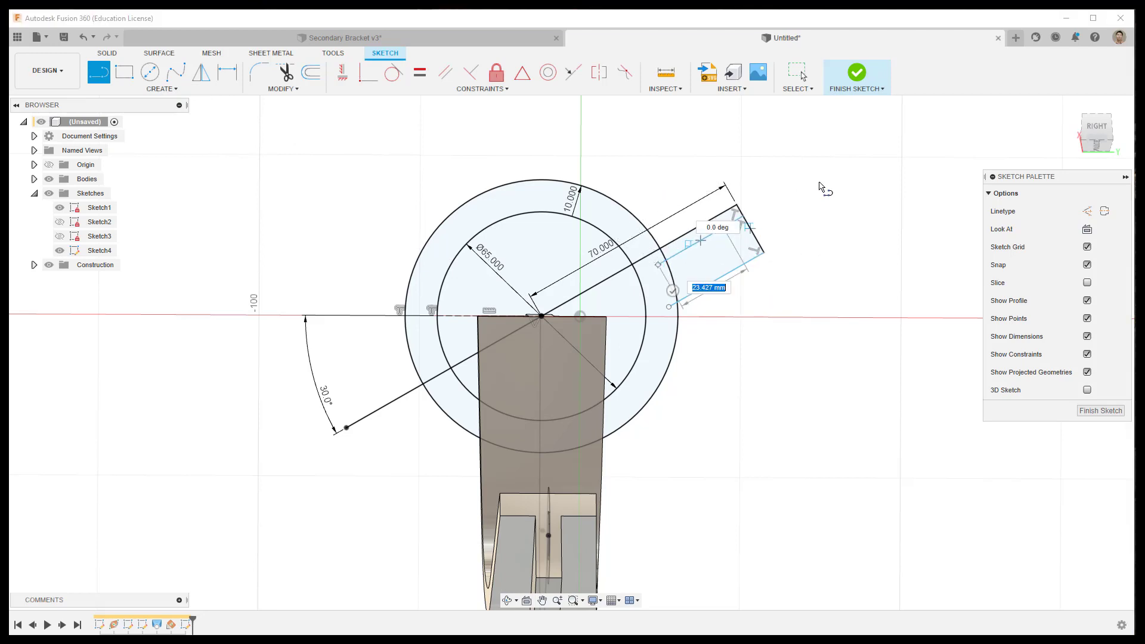
pyautogui.rightClick(820, 187)
pyautogui.click(864, 179)
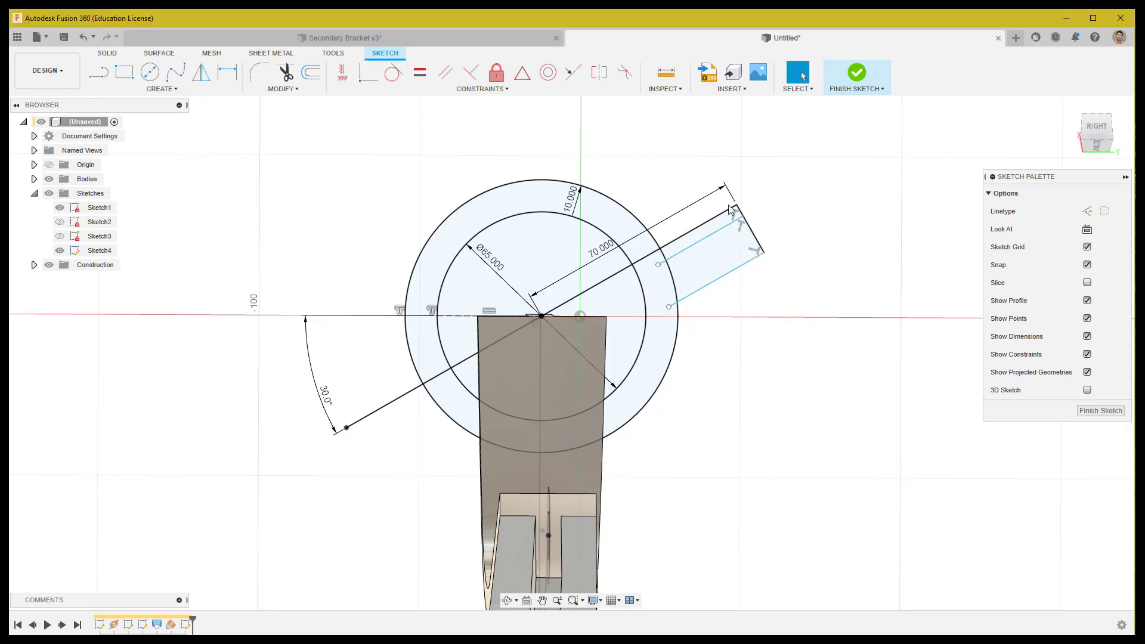
# Trim the ends of the two upper parallel lines that extend inside the ring's outer circle
pyautogui.click(288, 74)
pyautogui.rightClick(761, 167)
pyautogui.click(798, 175)
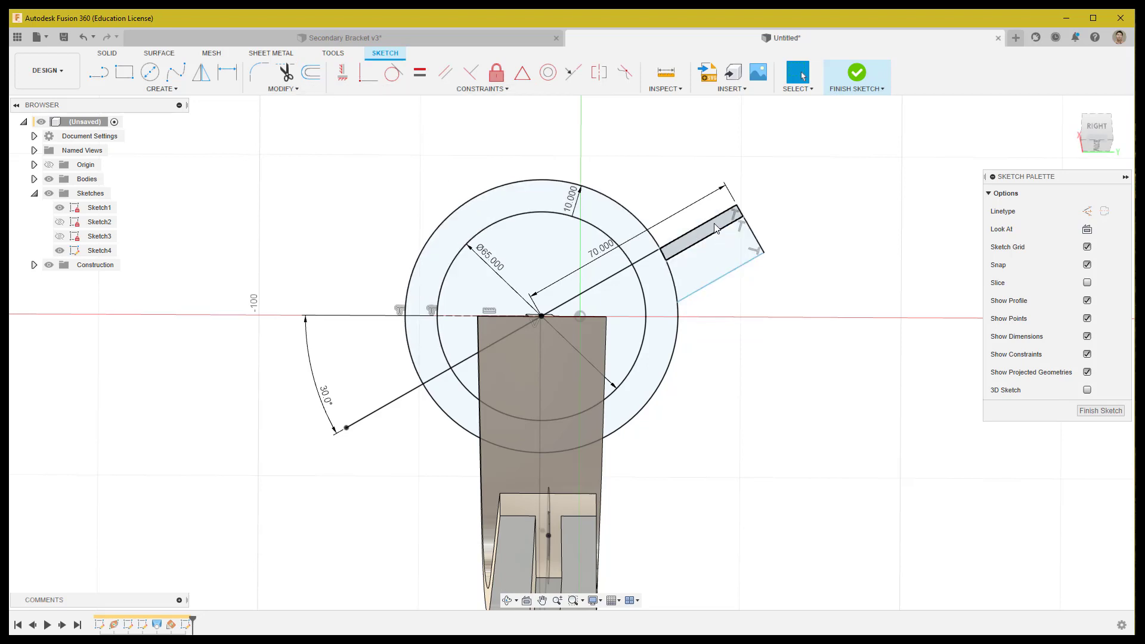
# Dimension the gap between the diagonal and the nearest upper parallel line as 3 mm
pyautogui.scroll(3, 672, 215)
pyautogui.press('d')
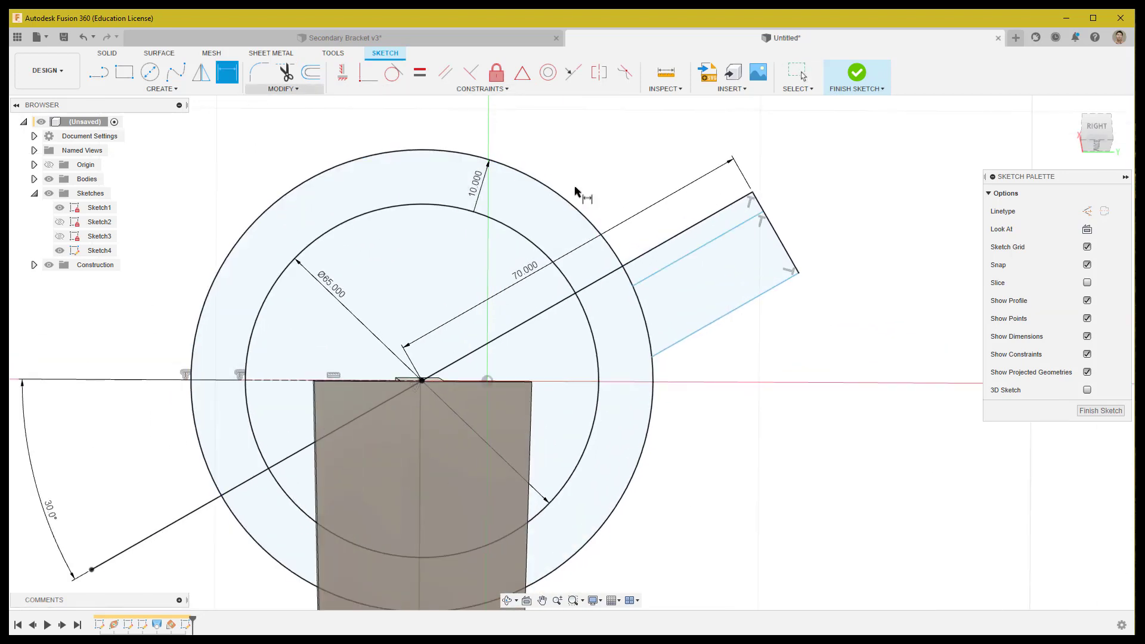
pyautogui.click(737, 206)
pyautogui.click(802, 186)
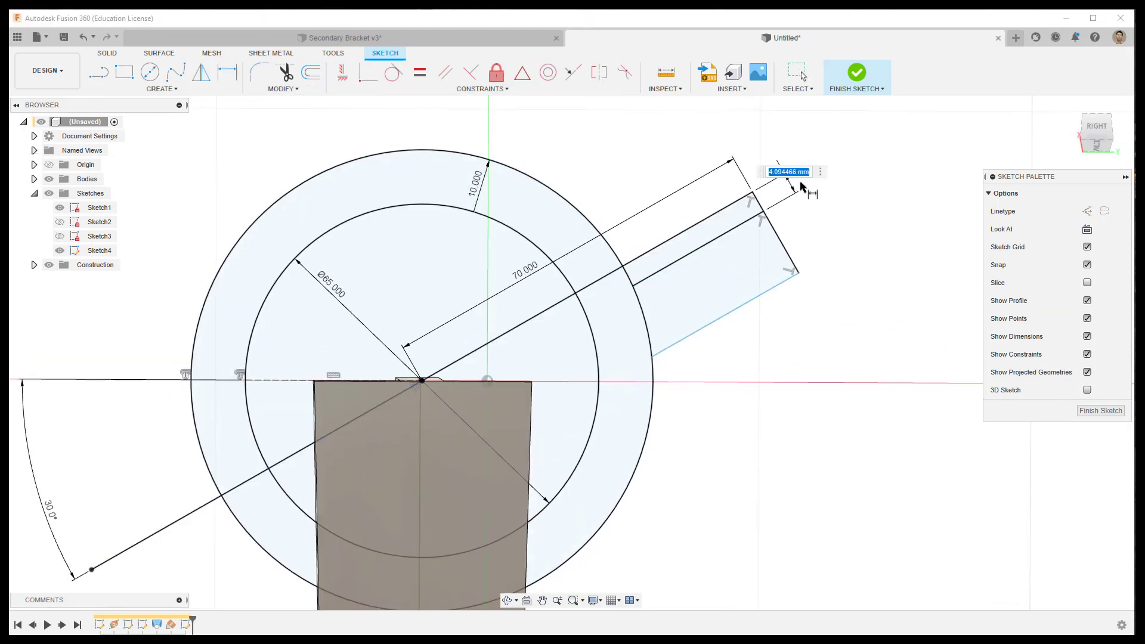
pyautogui.press('Return')
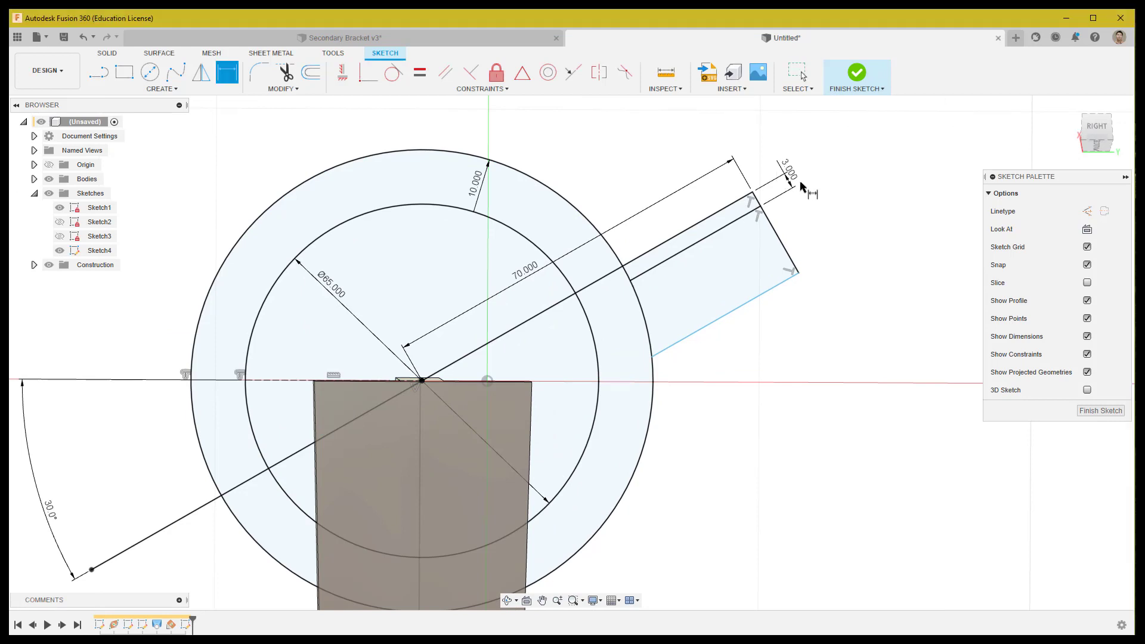
# Dimension the spacing between the two upper parallel lines as 12 mm
pyautogui.click(744, 222)
pyautogui.click(759, 296)
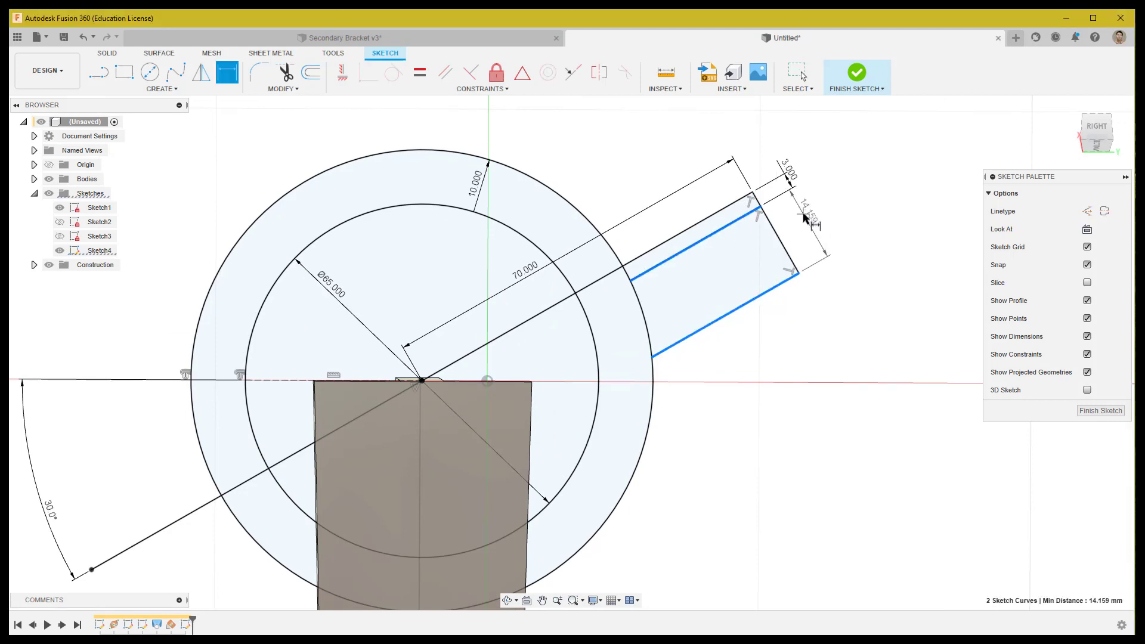
pyautogui.click(804, 217)
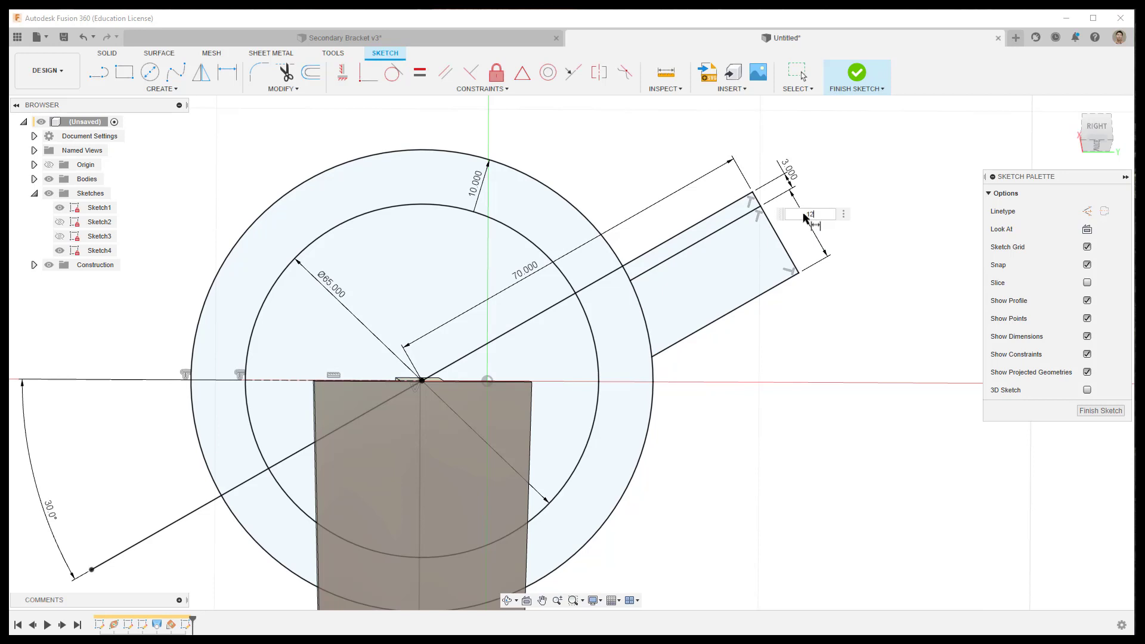
pyautogui.write('12')
pyautogui.press('Return')
# Sketch a perpendicular line about 14 mm long from the diagonal's lower end and a parallel line back into the ring
pyautogui.scroll(-2, 715, 325)
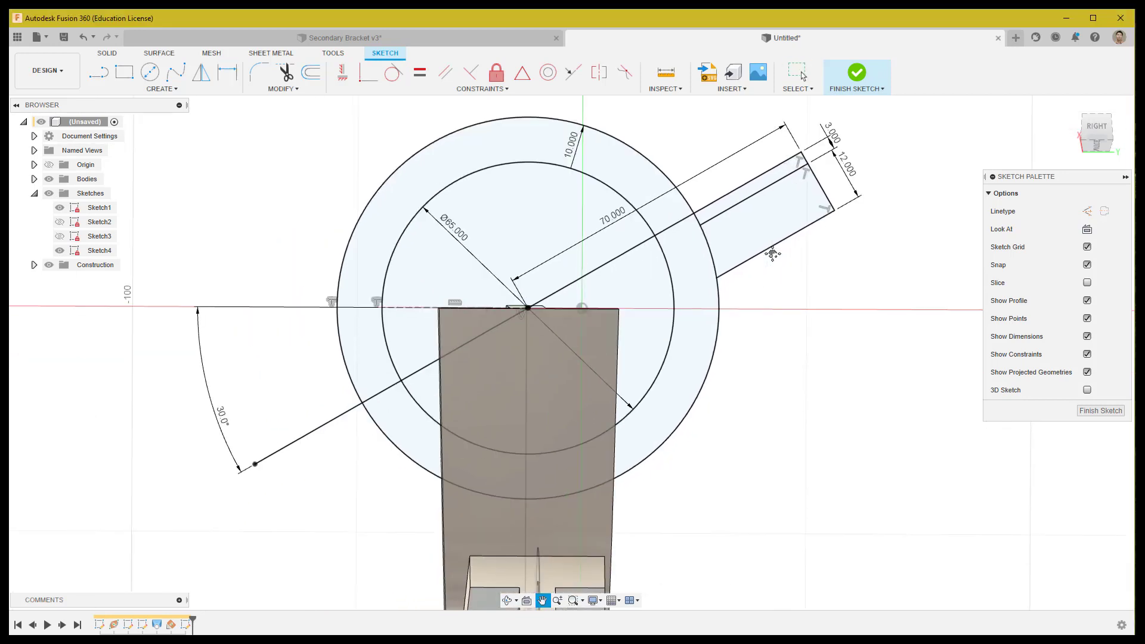
pyautogui.click(99, 74)
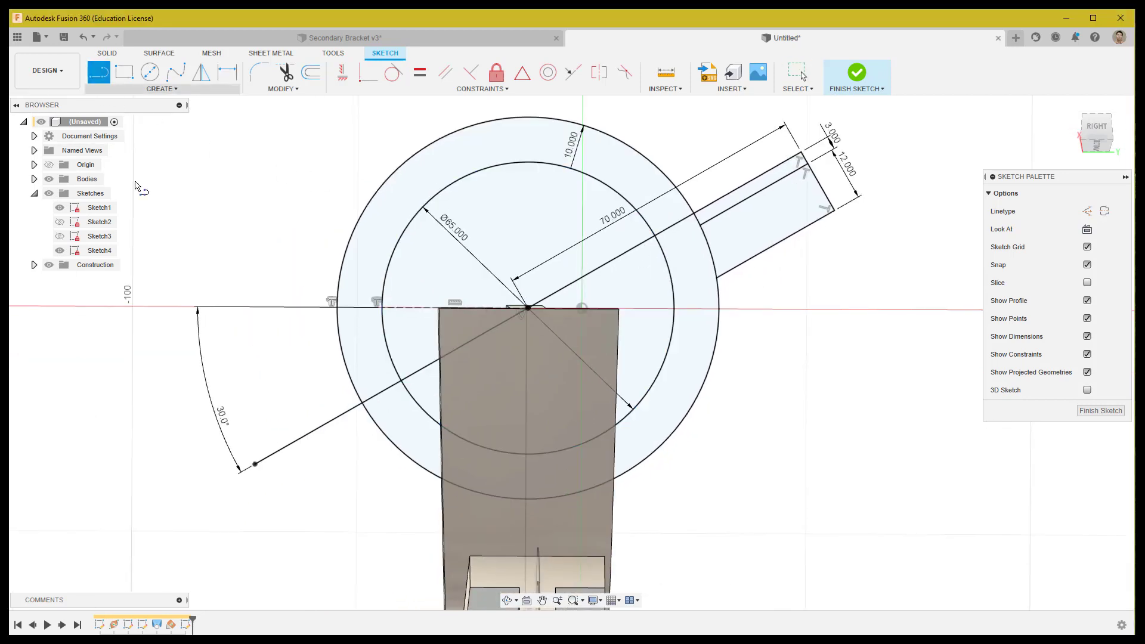
pyautogui.click(255, 464)
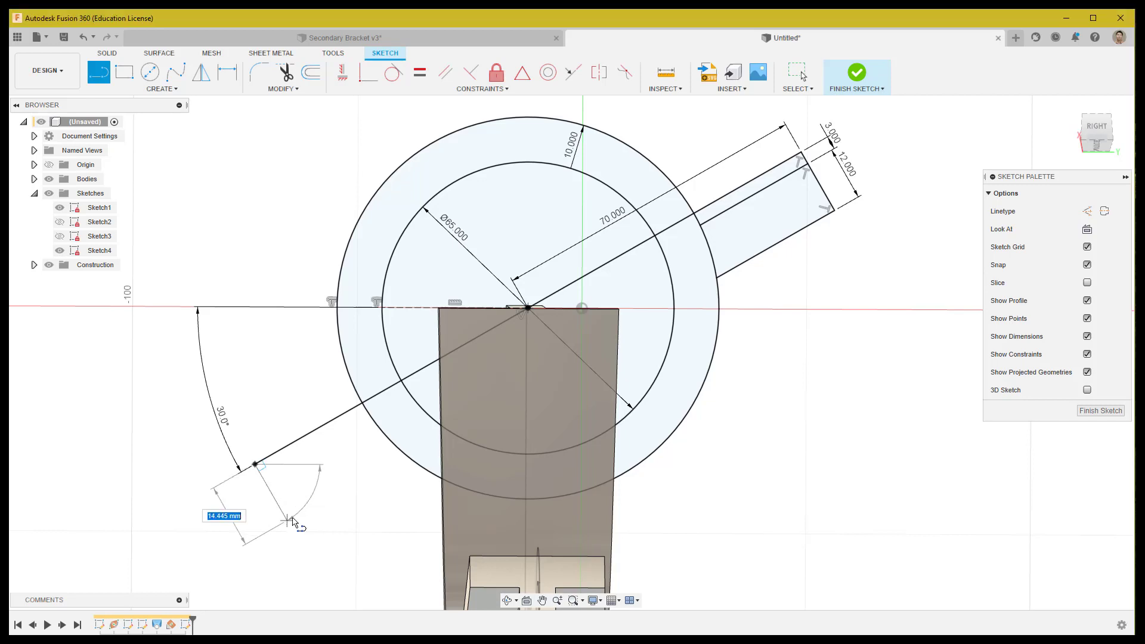
pyautogui.click(287, 520)
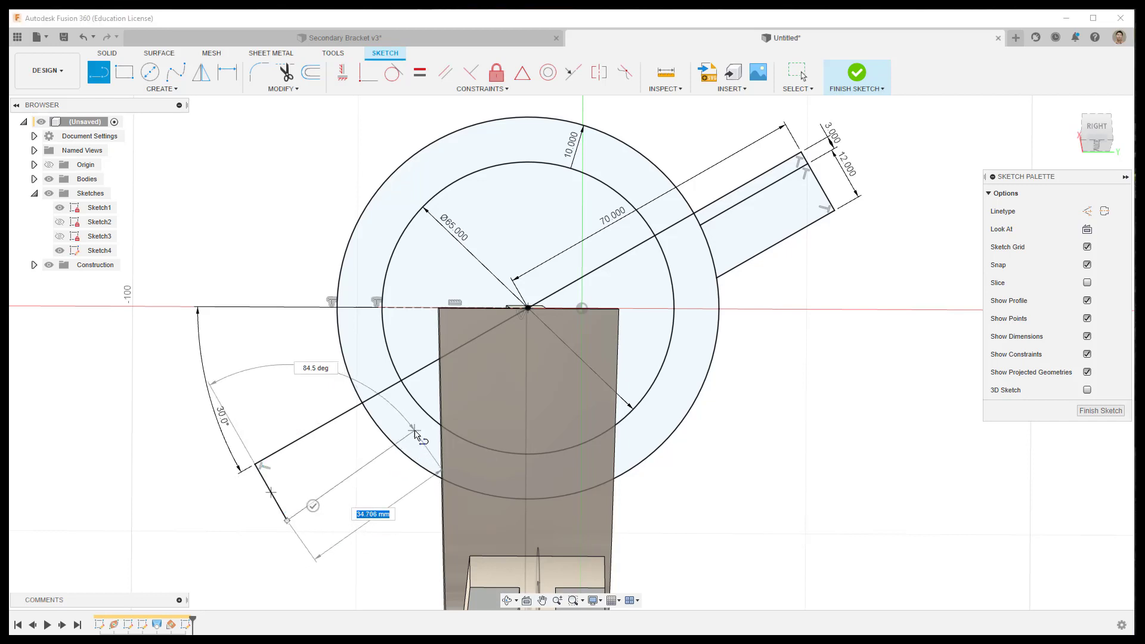
pyautogui.click(421, 444)
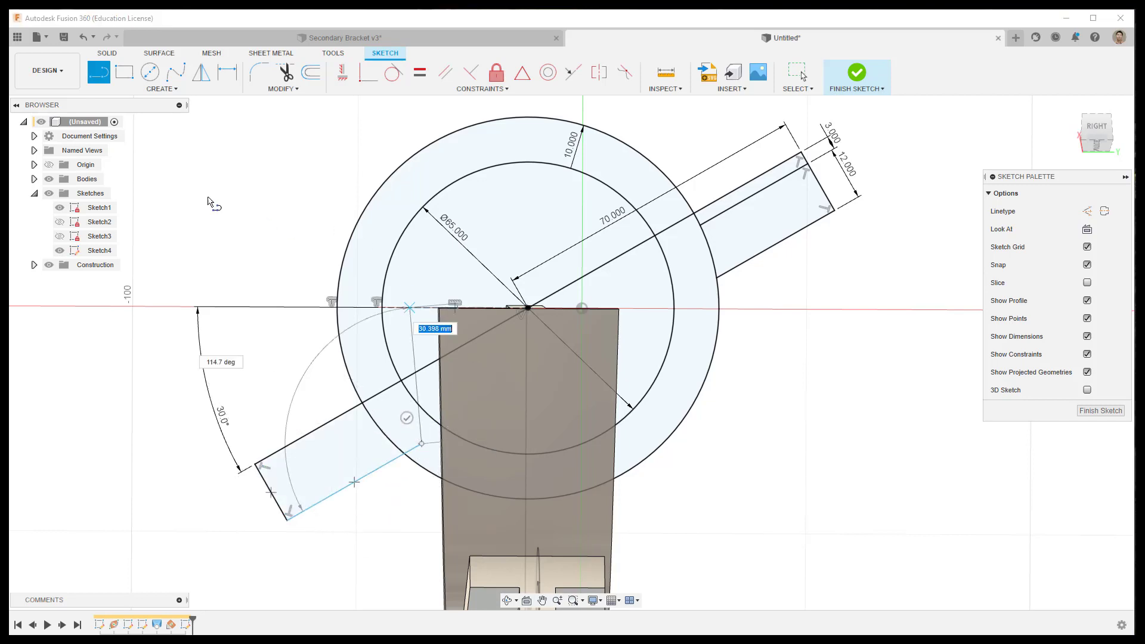
pyautogui.press('Escape')
# Sketch a parallel line about 32 mm long inside the lower tab and trim the tab's lines back to the ring's outer circle
pyautogui.click(105, 77)
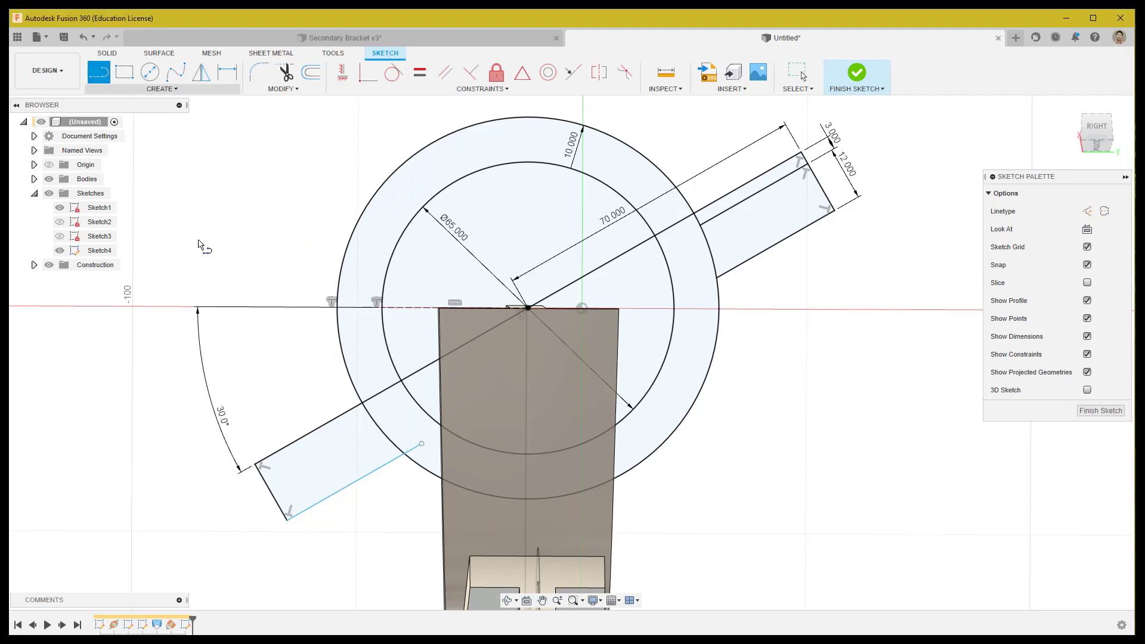
pyautogui.click(267, 481)
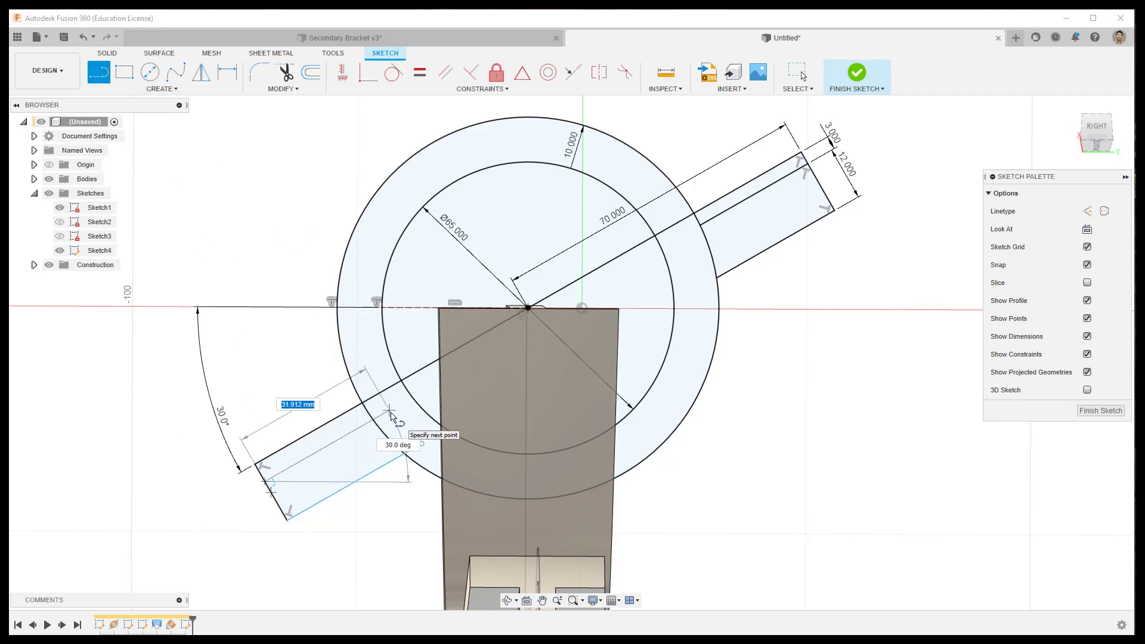
pyautogui.click(389, 410)
pyautogui.press('Escape')
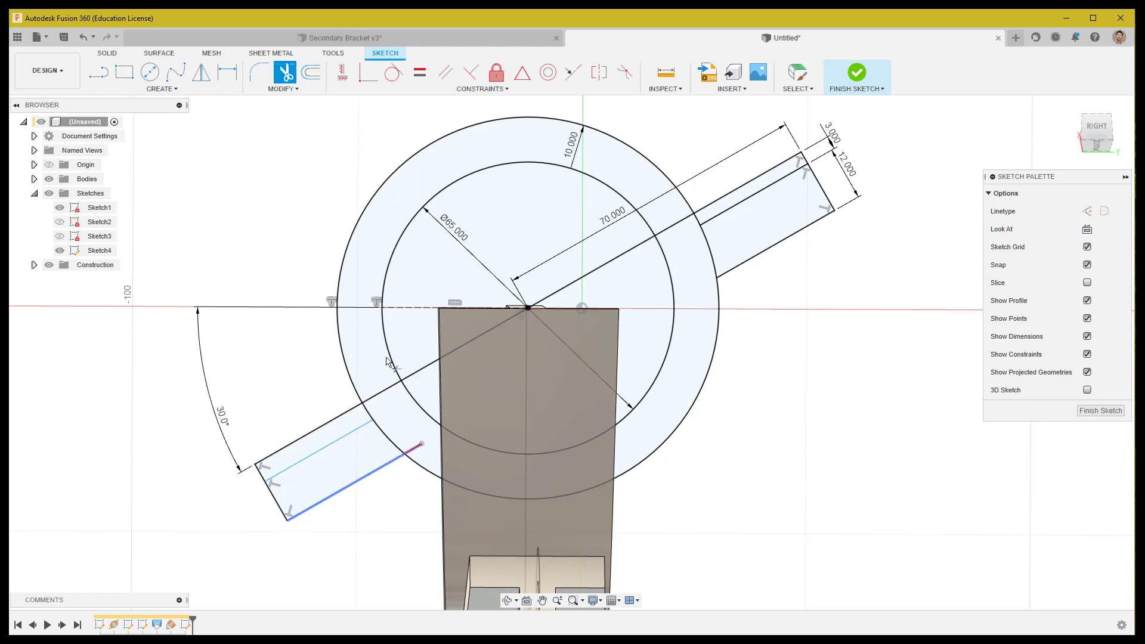
pyautogui.press('Escape')
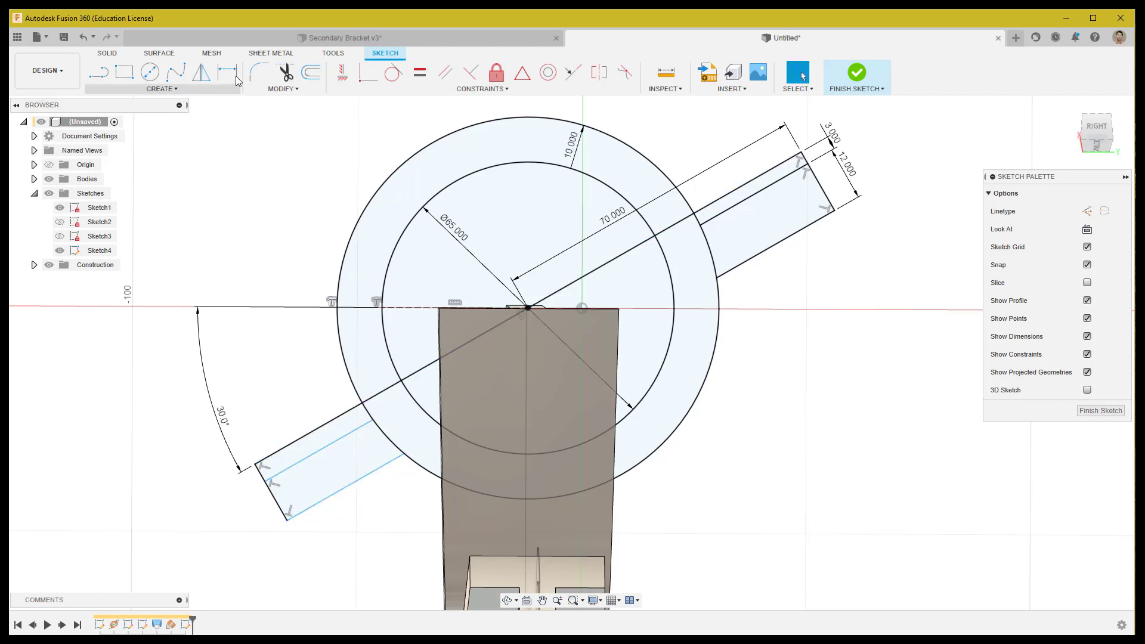
# Make the lower tab's two parallel lines collinear with the matching lines of the upper tab and finish the sketch
pyautogui.click(573, 72)
pyautogui.click(722, 211)
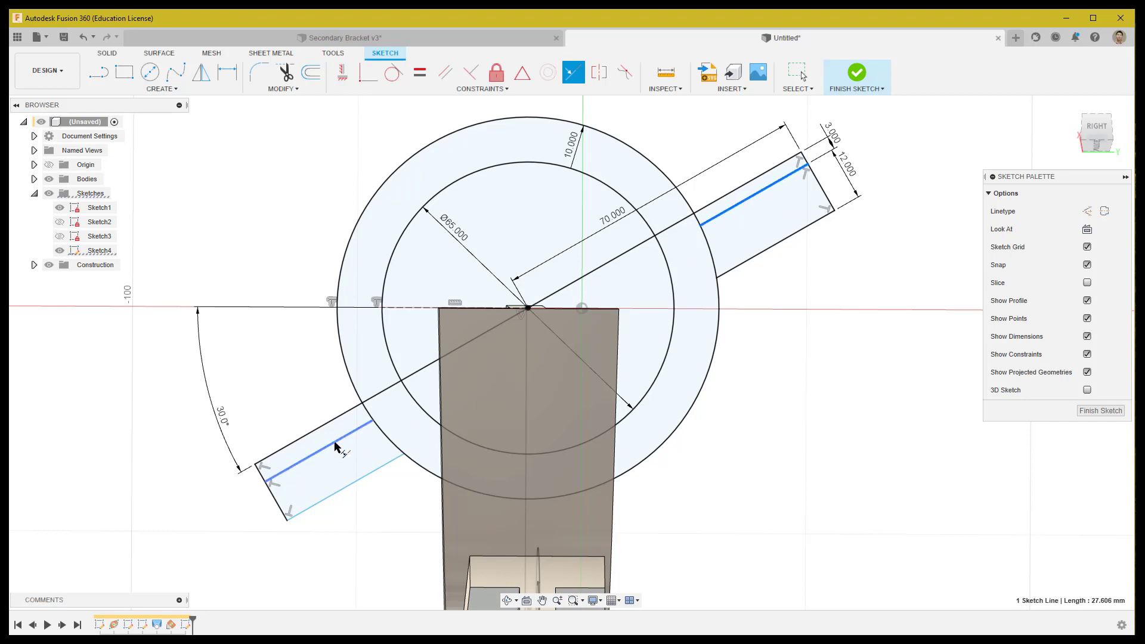
pyautogui.click(781, 243)
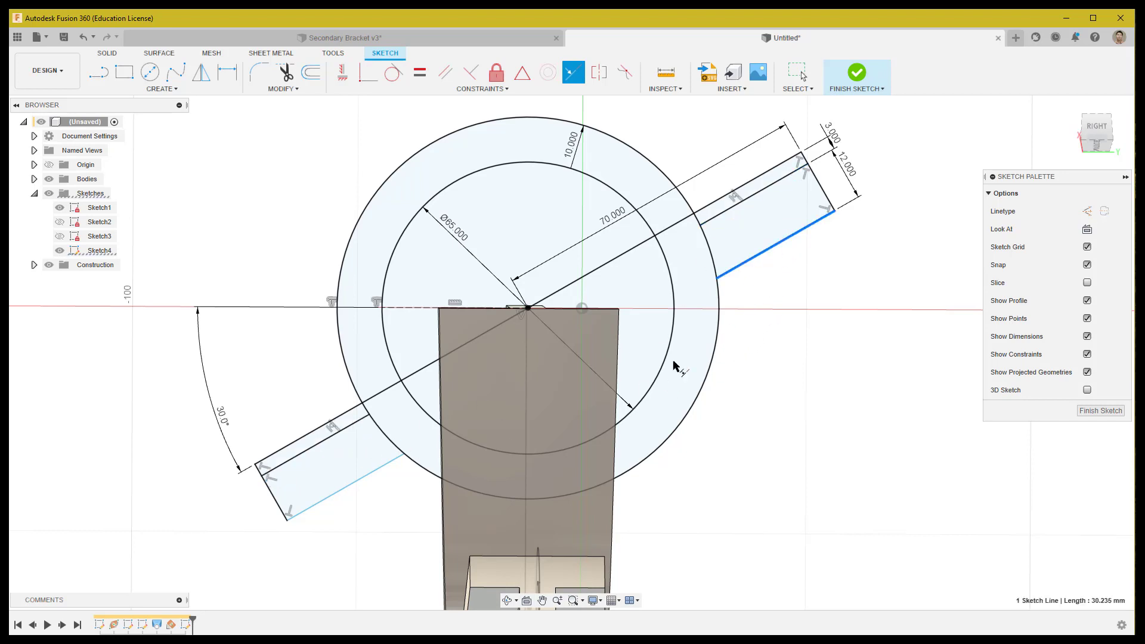
pyautogui.rightClick(823, 247)
pyautogui.click(849, 244)
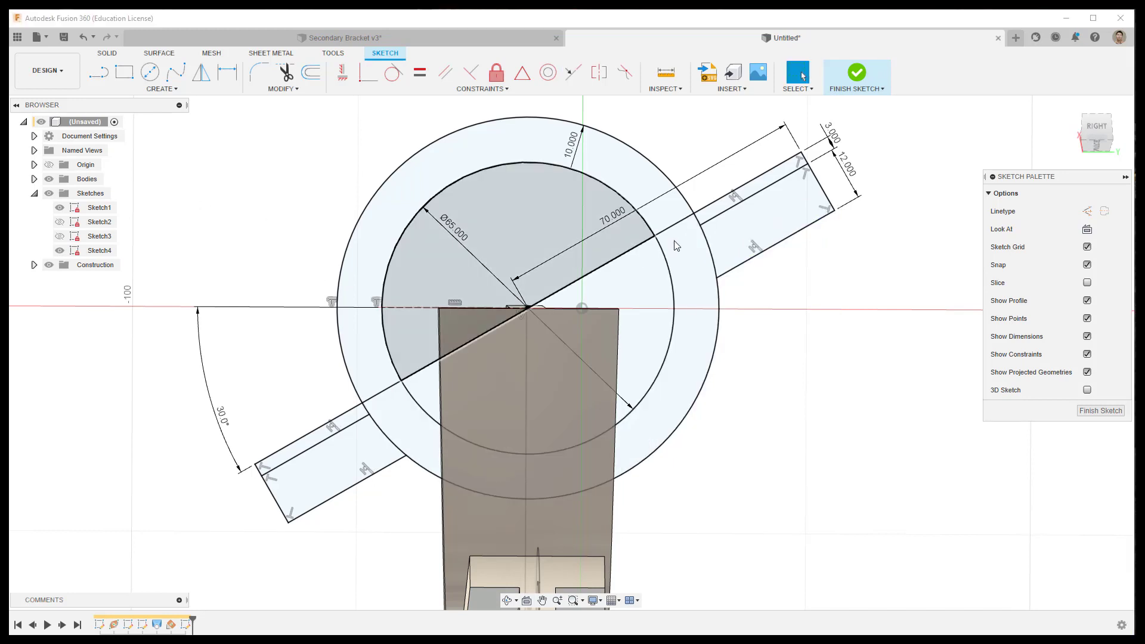
pyautogui.scroll(-4, 825, 349)
pyautogui.keyDown('shift'); pyautogui.moveTo(839, 356); pyautogui.dragTo(895, 281, button='middle'); pyautogui.keyUp('shift')
pyautogui.click(859, 75)
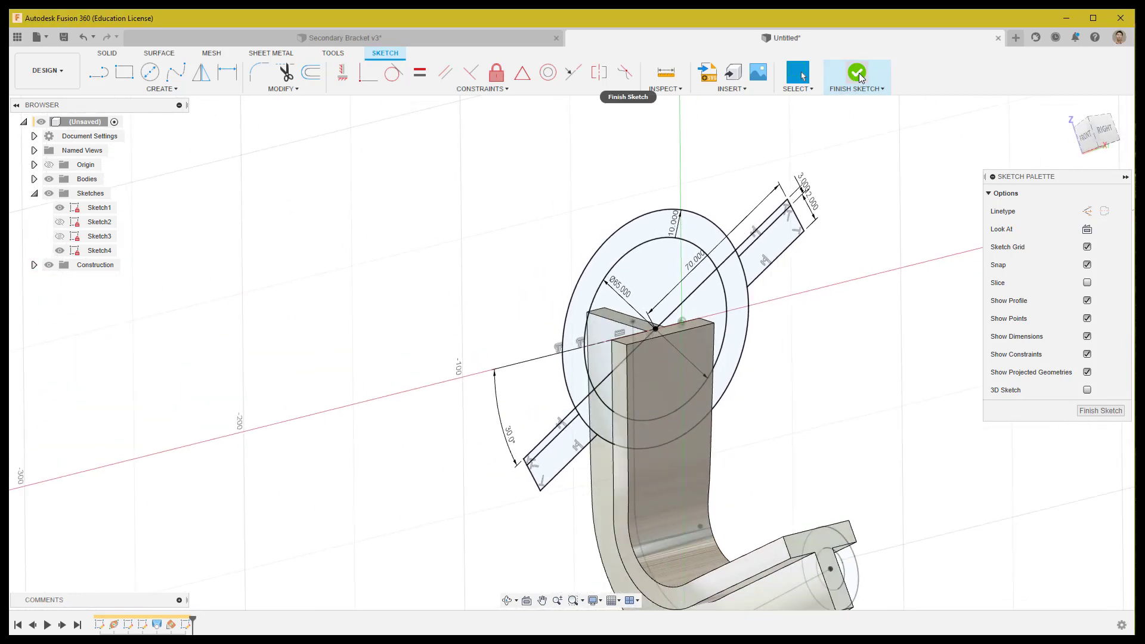
pyautogui.click(859, 74)
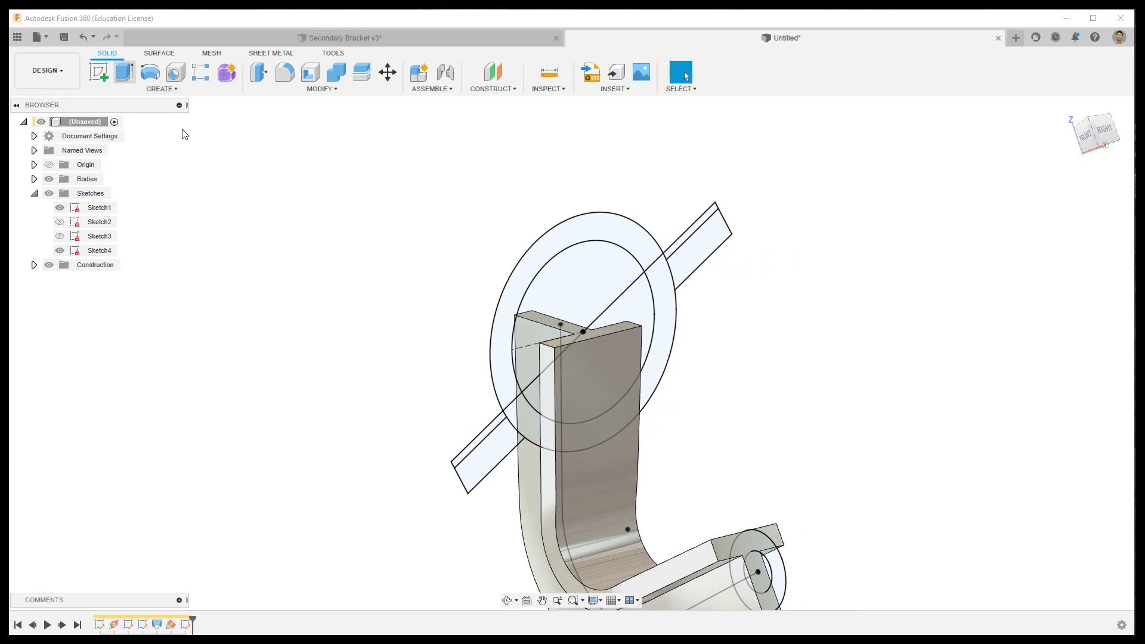
# Extrude the lower half of the ring, its inner half-disc and both side tabs in two directions, about 52 mm and 11 mm
pyautogui.press('e')
pyautogui.click(656, 299)
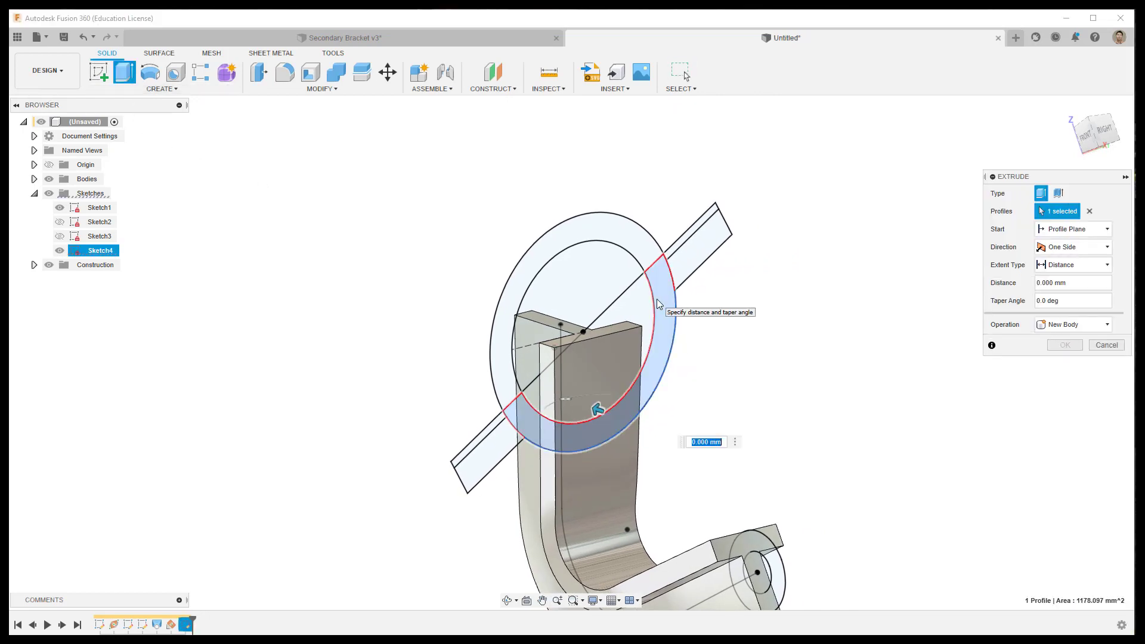
pyautogui.keyDown('shift'); pyautogui.moveTo(657, 299); pyautogui.dragTo(640, 307, button='middle'); pyautogui.keyUp('shift')
pyautogui.click(640, 307)
pyautogui.click(692, 267)
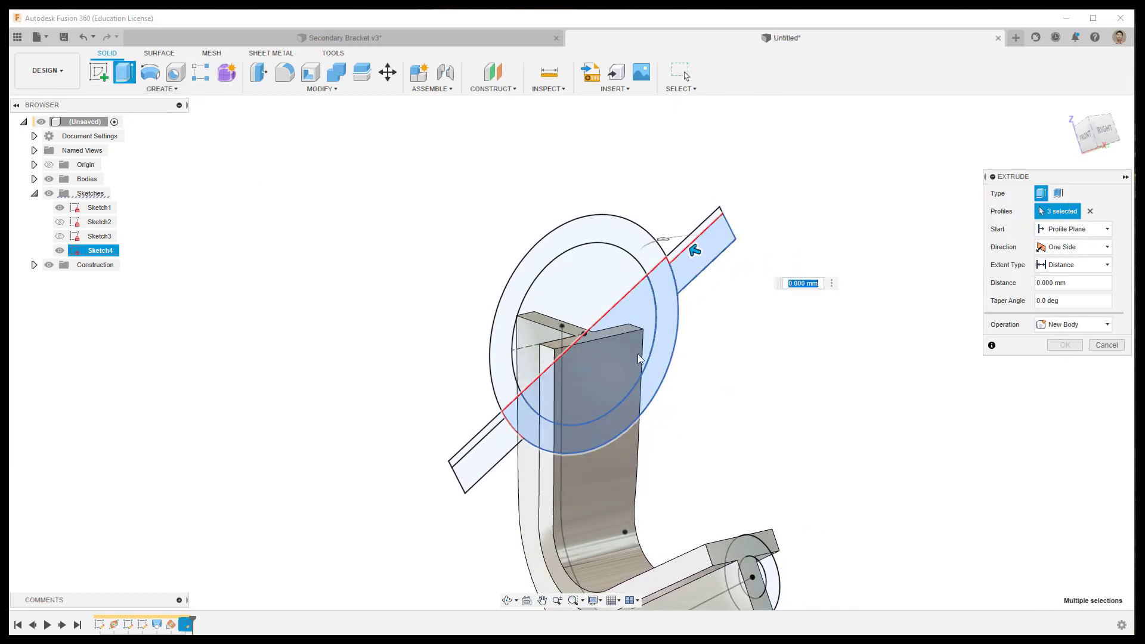
pyautogui.click(491, 457)
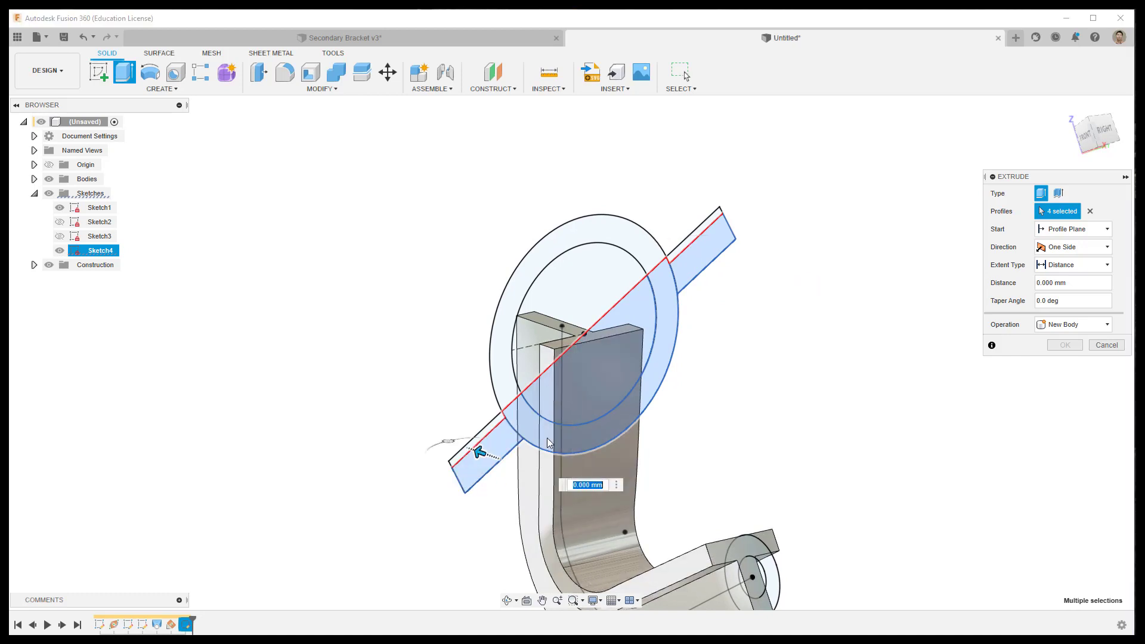
pyautogui.click(1107, 246)
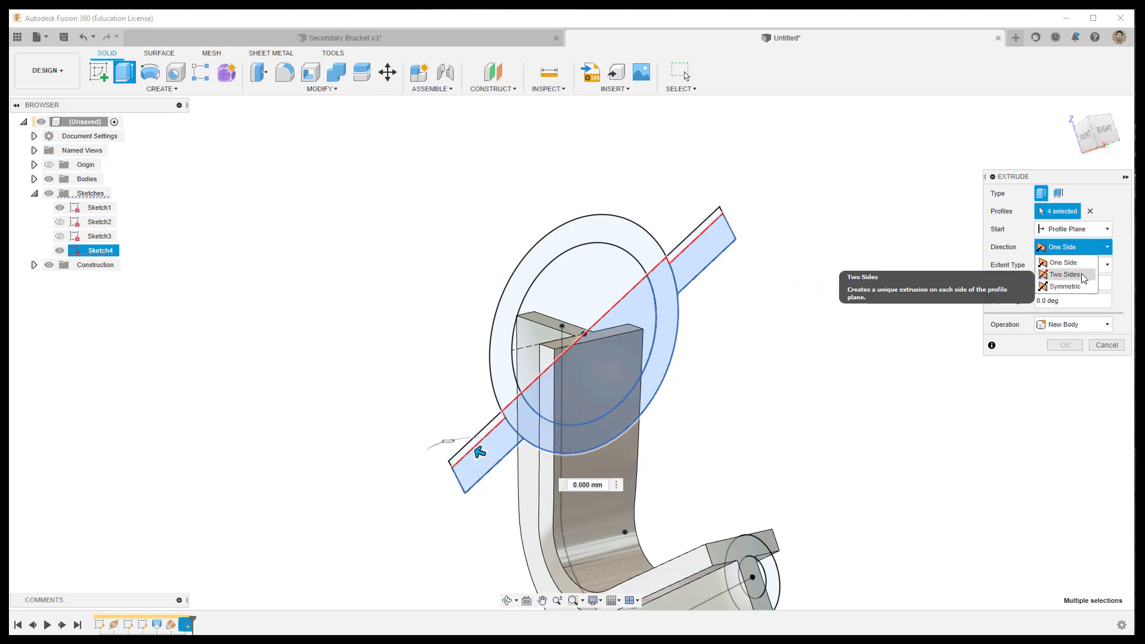
pyautogui.click(1074, 273)
pyautogui.keyDown('shift'); pyautogui.moveTo(625, 485); pyautogui.dragTo(654, 476, button='middle'); pyautogui.keyUp('shift')
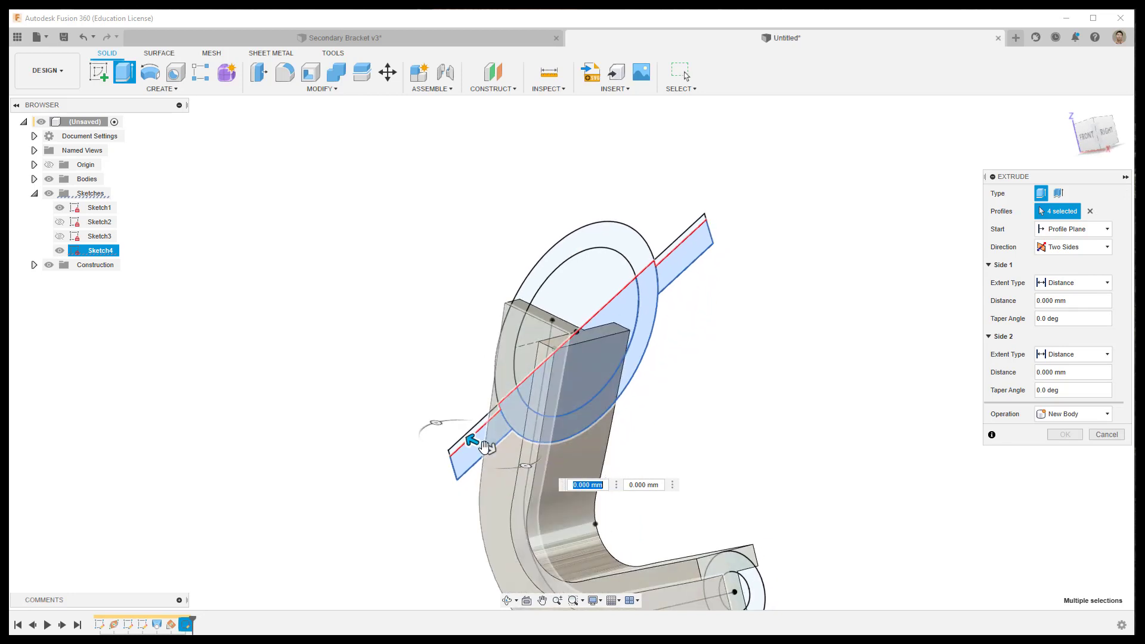
pyautogui.moveTo(473, 442); pyautogui.dragTo(368, 389)
pyautogui.moveTo(494, 453); pyautogui.dragTo(510, 459)
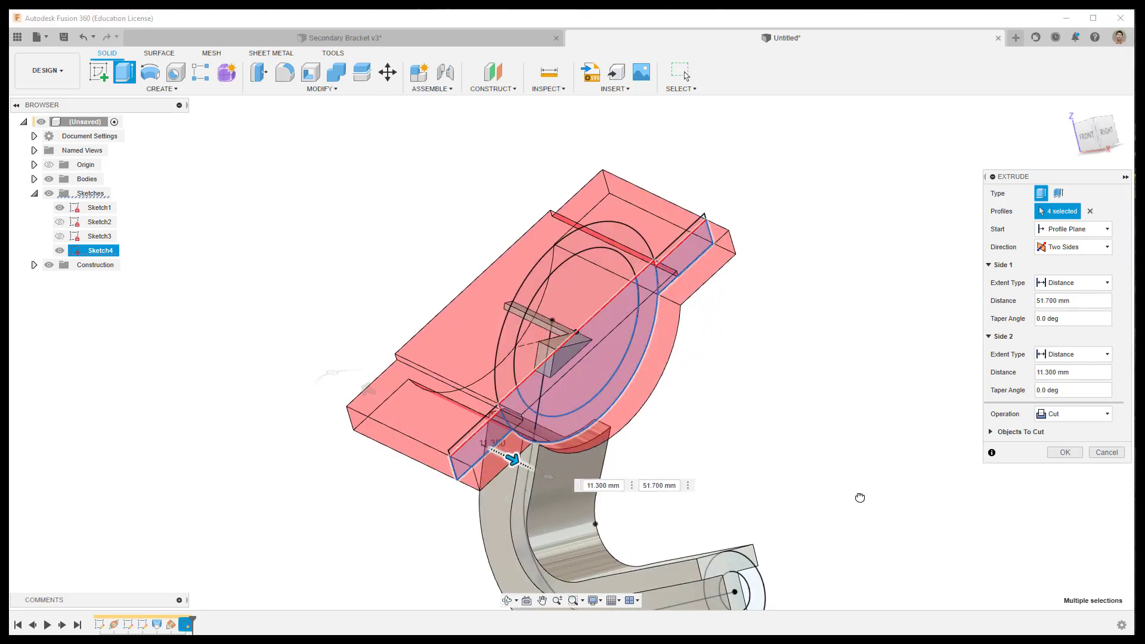
# Join the two-sided extrusion to the arm with distances of 35 mm on side 1 and 10 mm on side 2
pyautogui.click(1079, 414)
pyautogui.click(1068, 430)
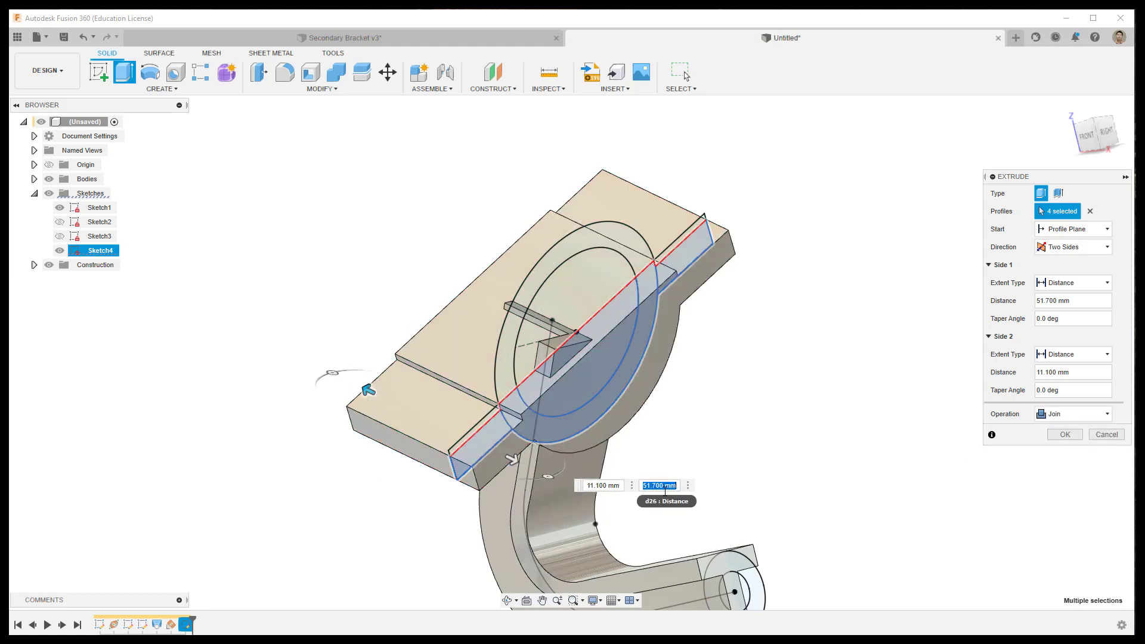
pyautogui.press('Tab')
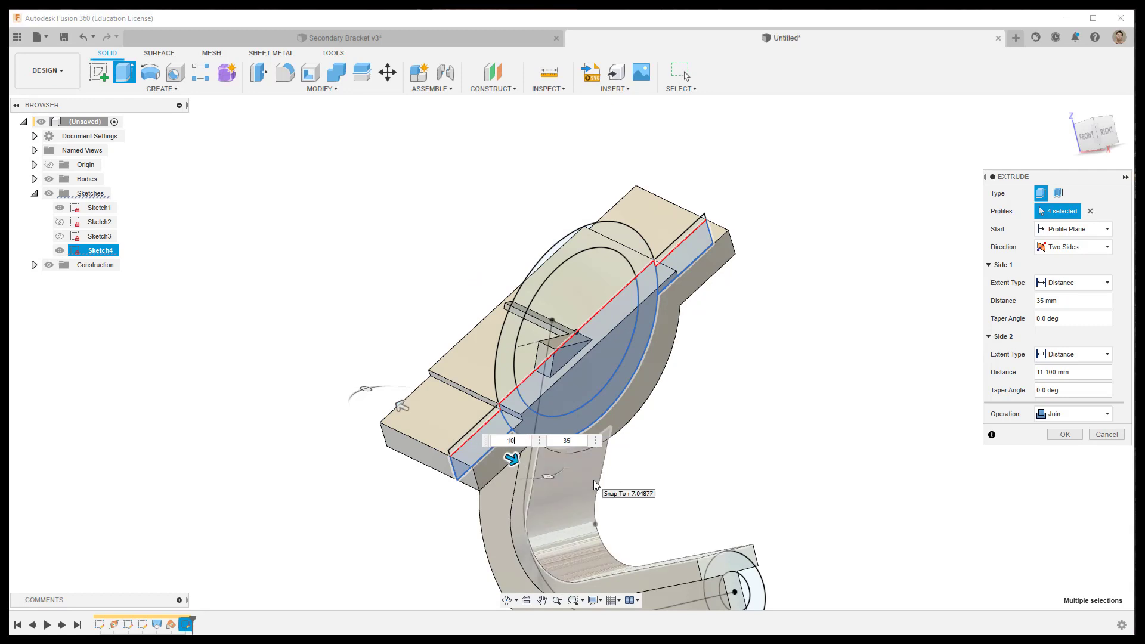
pyautogui.write('10')
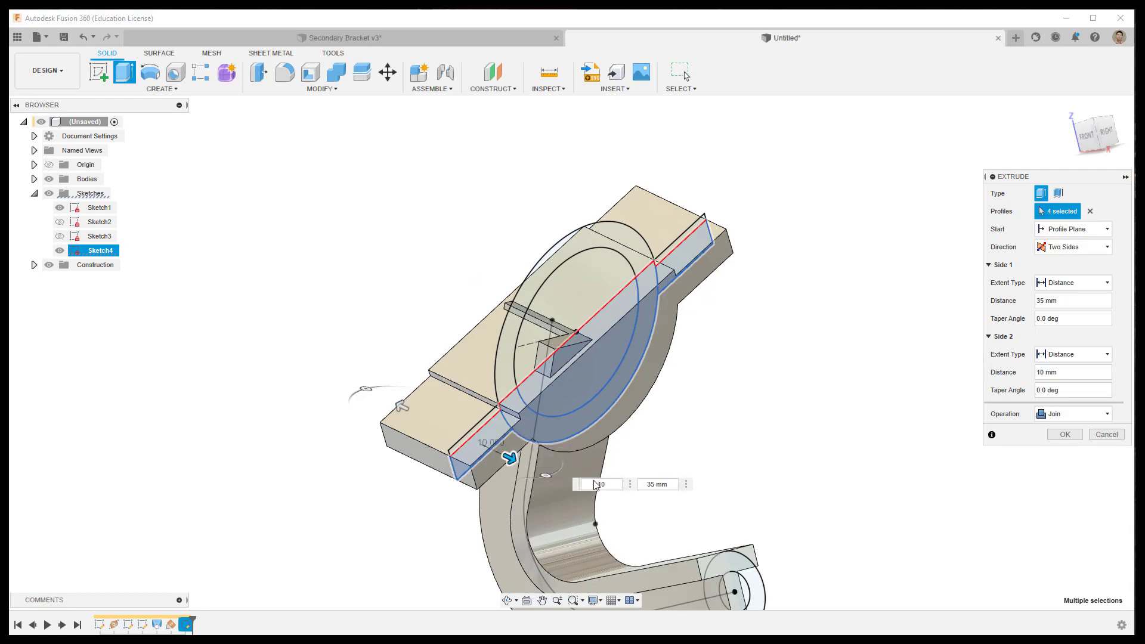
pyautogui.click(1072, 437)
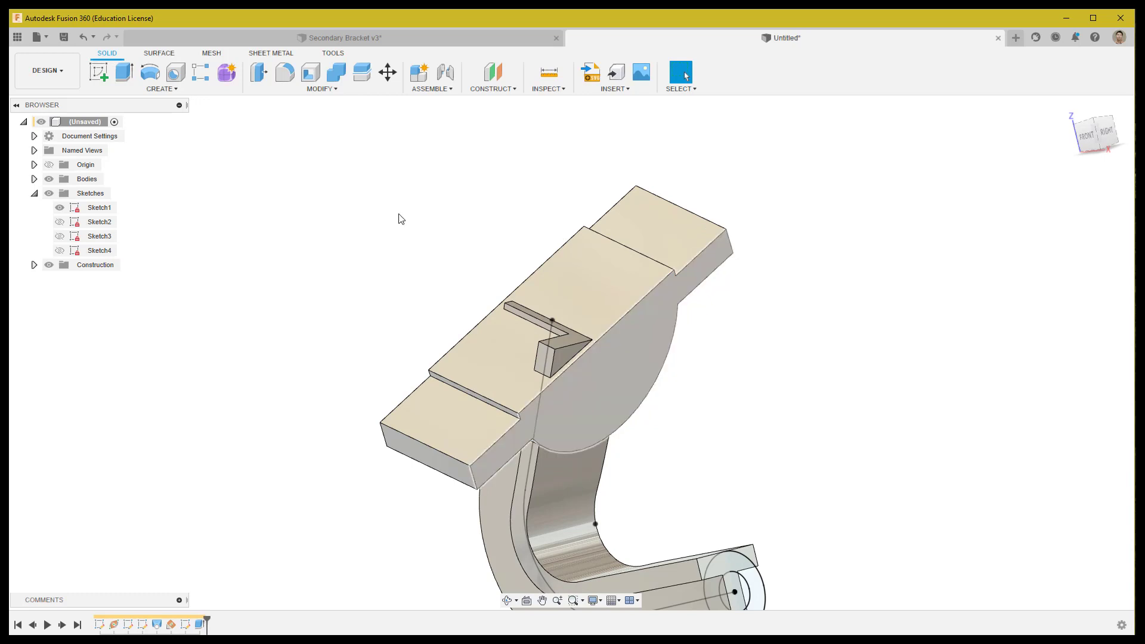
# Show Sketch4 and cut its two inner half-circle profiles symmetrically through all to open the 65 mm bore
pyautogui.click(127, 75)
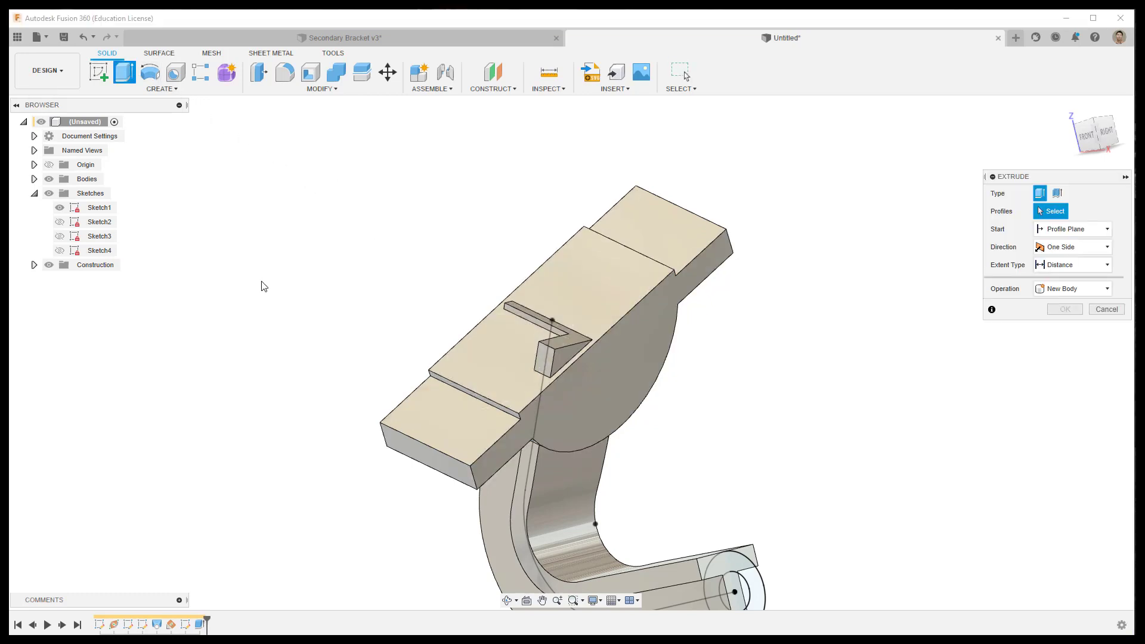
pyautogui.click(60, 250)
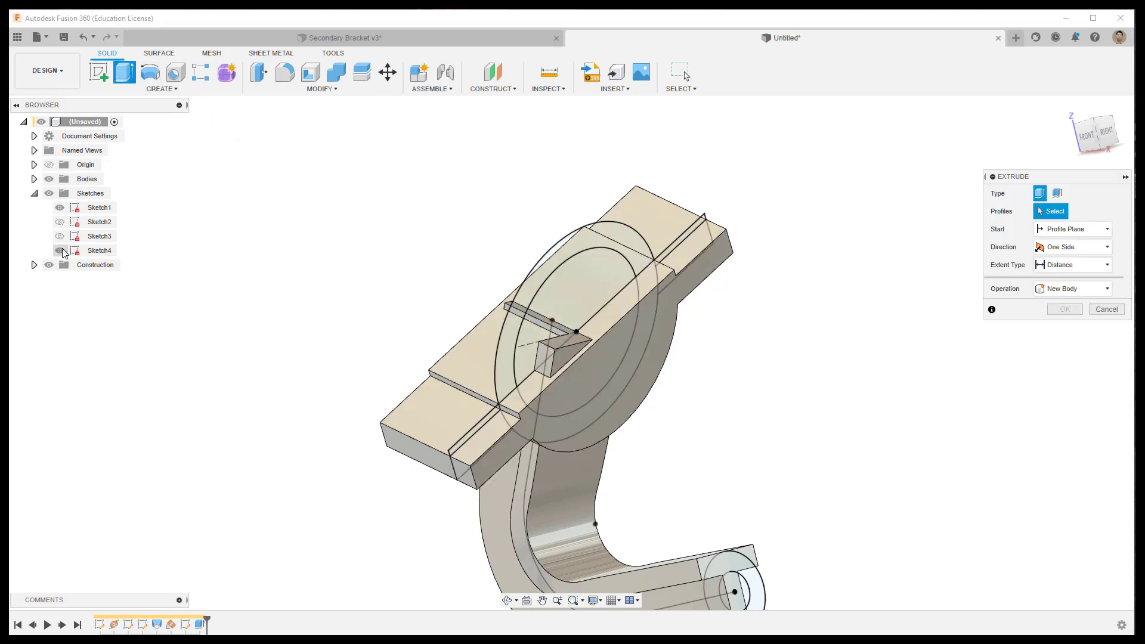
pyautogui.click(584, 275)
pyautogui.click(611, 321)
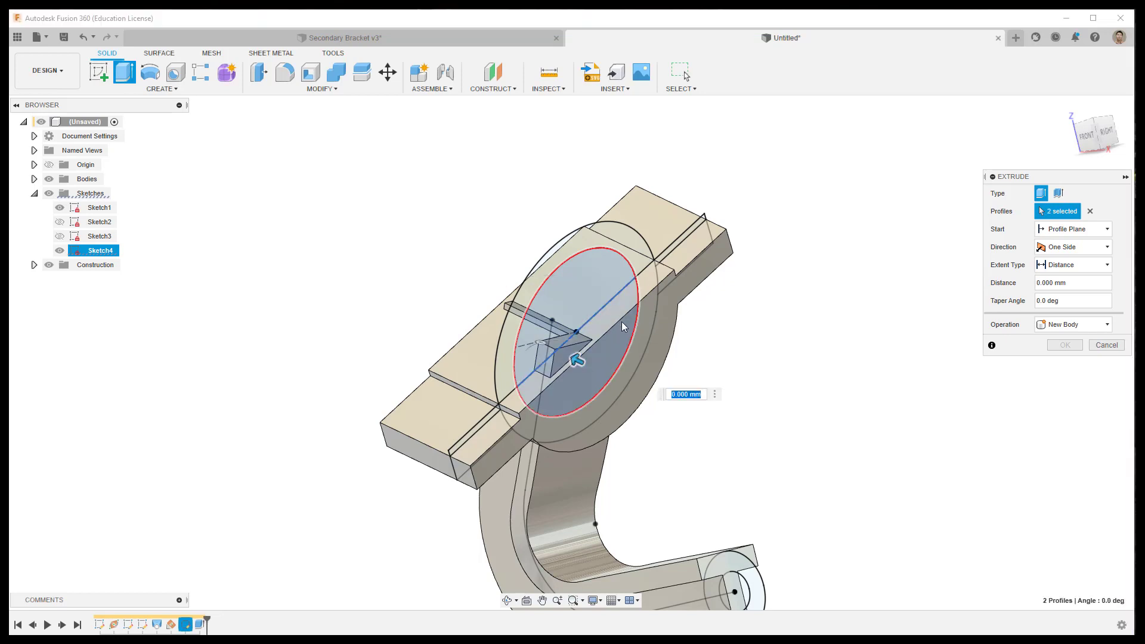
pyautogui.click(1073, 247)
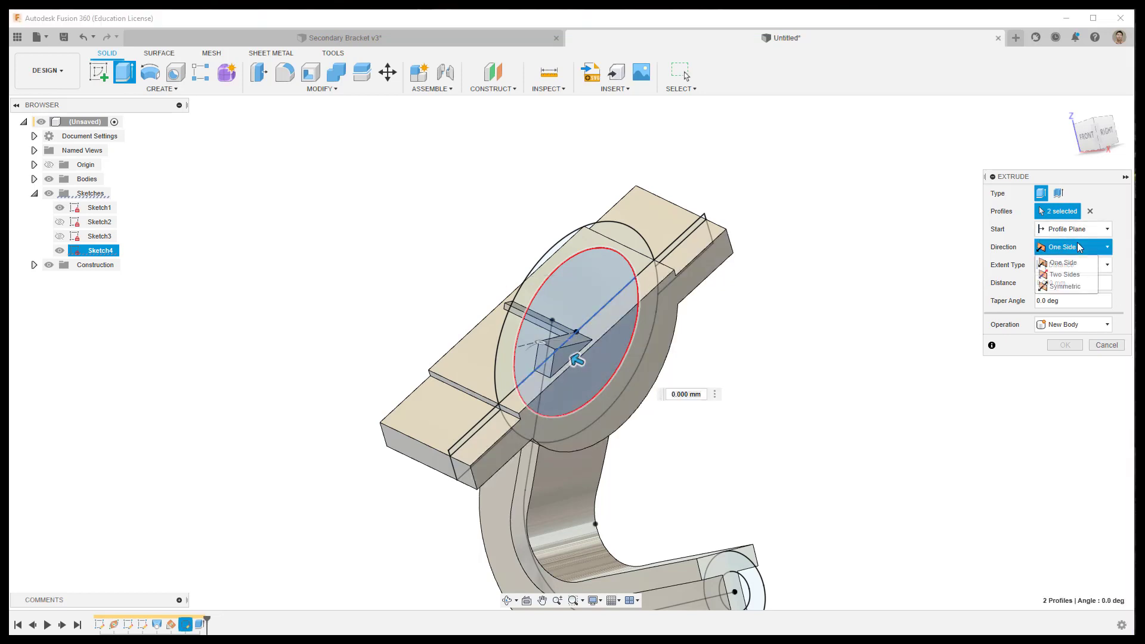
pyautogui.click(1065, 283)
pyautogui.click(1065, 284)
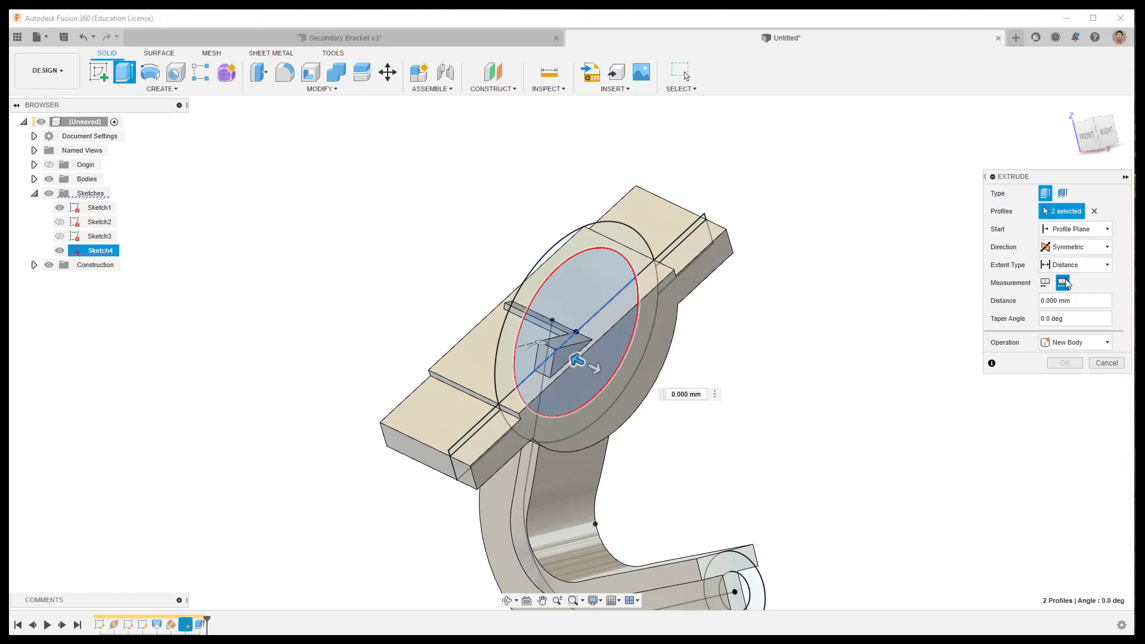
pyautogui.click(1069, 266)
pyautogui.click(1064, 291)
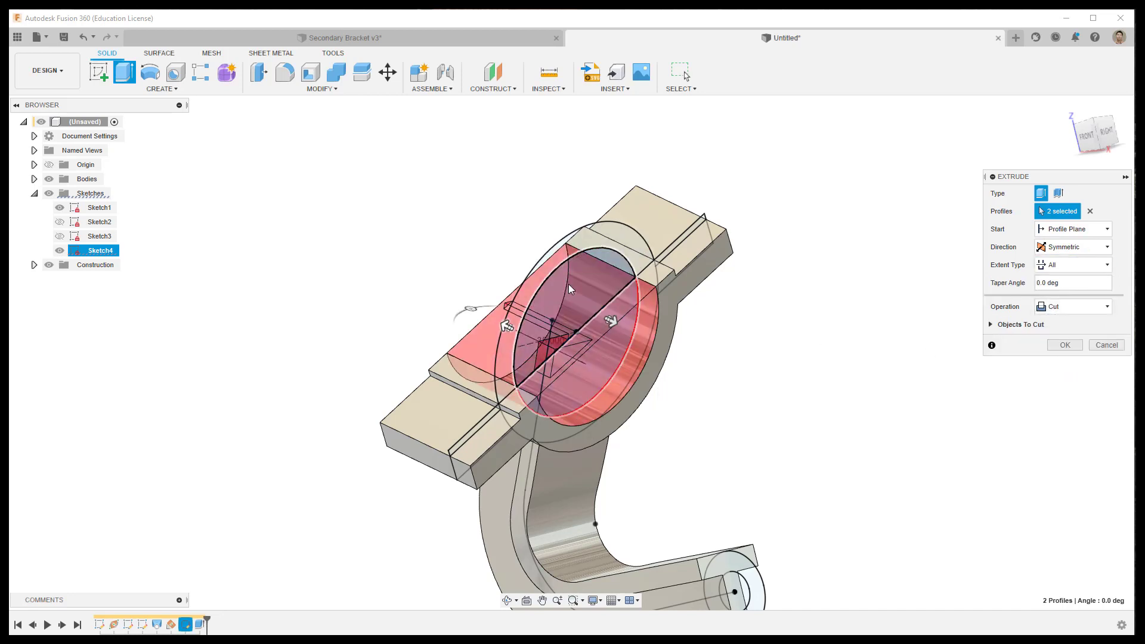
pyautogui.click(1056, 346)
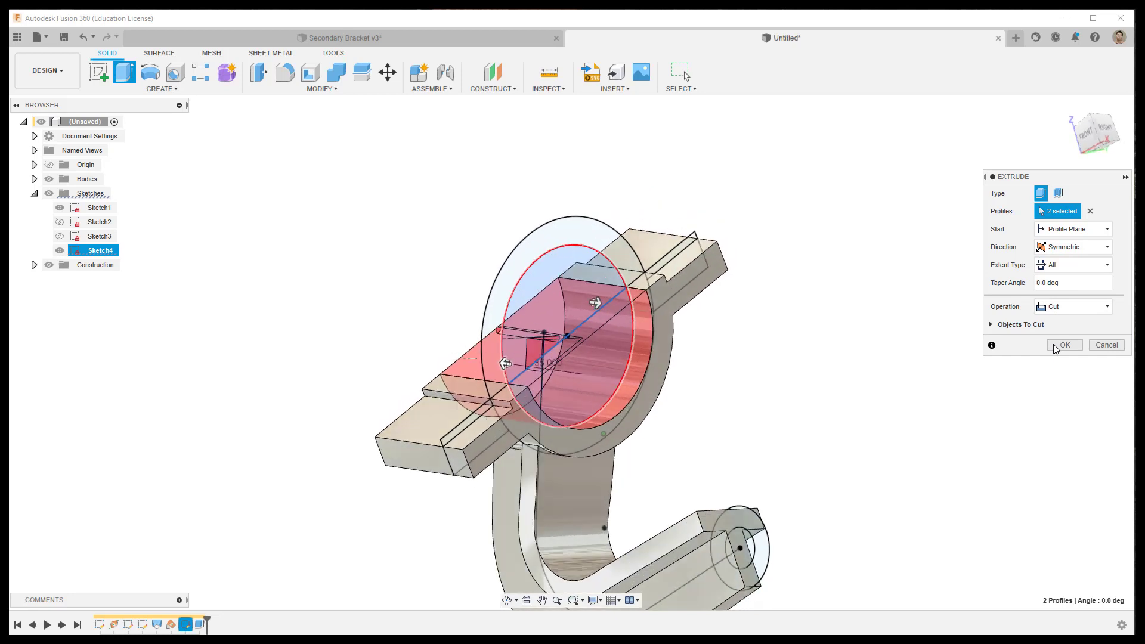
pyautogui.click(1055, 347)
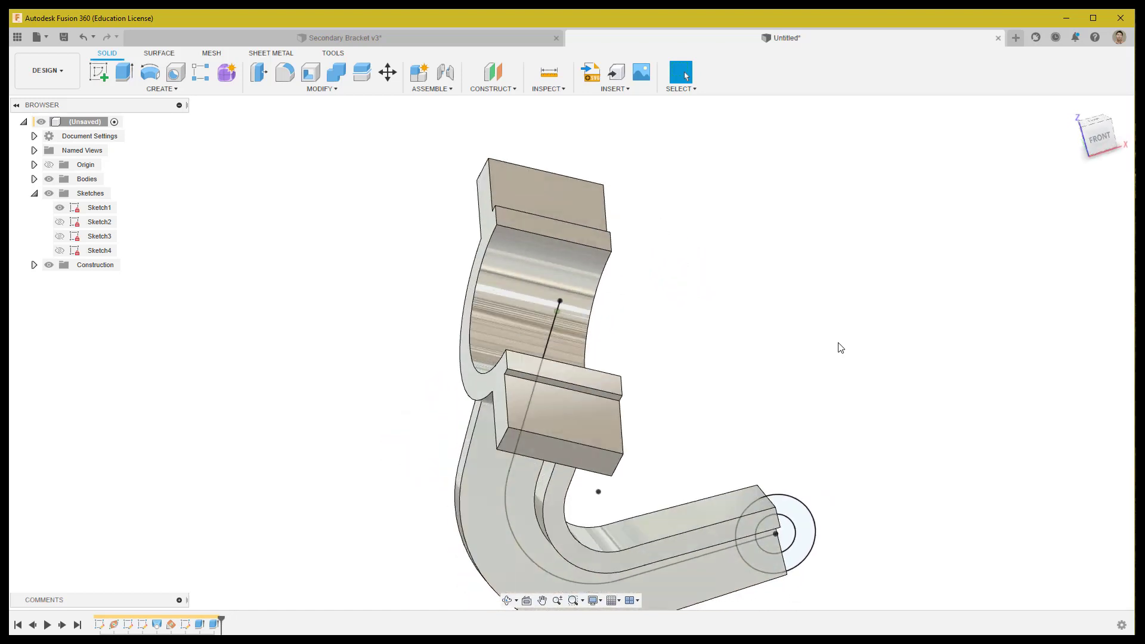
# Start a Two Distance chamfer on the lower tab's first outer corner edge with distances of 25 mm and 12 mm
pyautogui.keyDown('shift'); pyautogui.moveTo(840, 348); pyautogui.dragTo(797, 335, button='middle'); pyautogui.keyUp('shift')
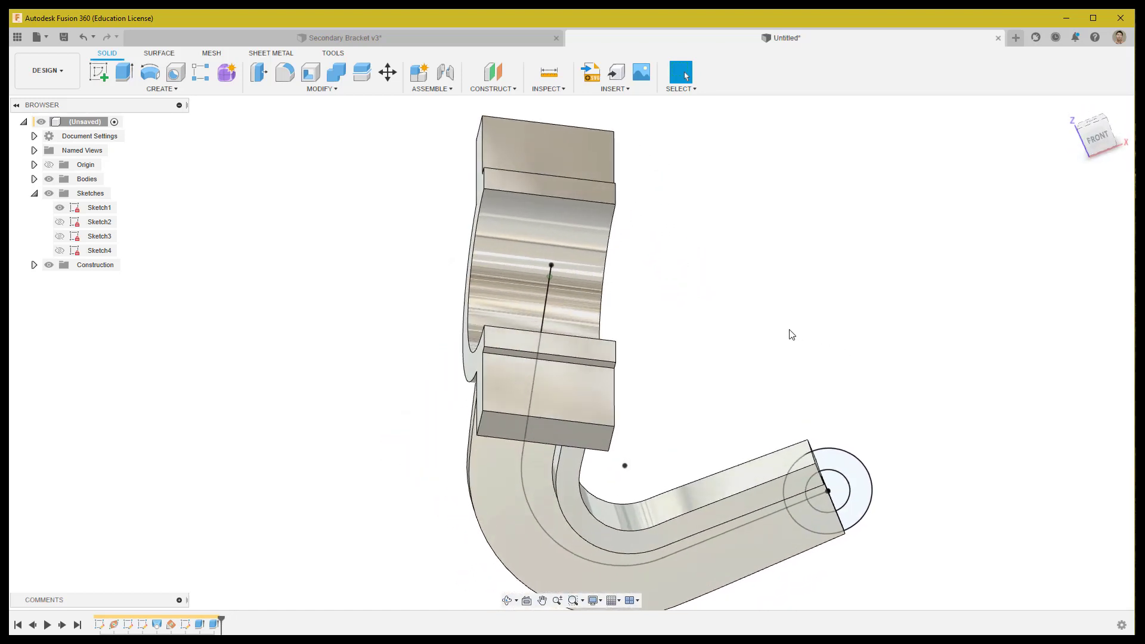
pyautogui.click(293, 91)
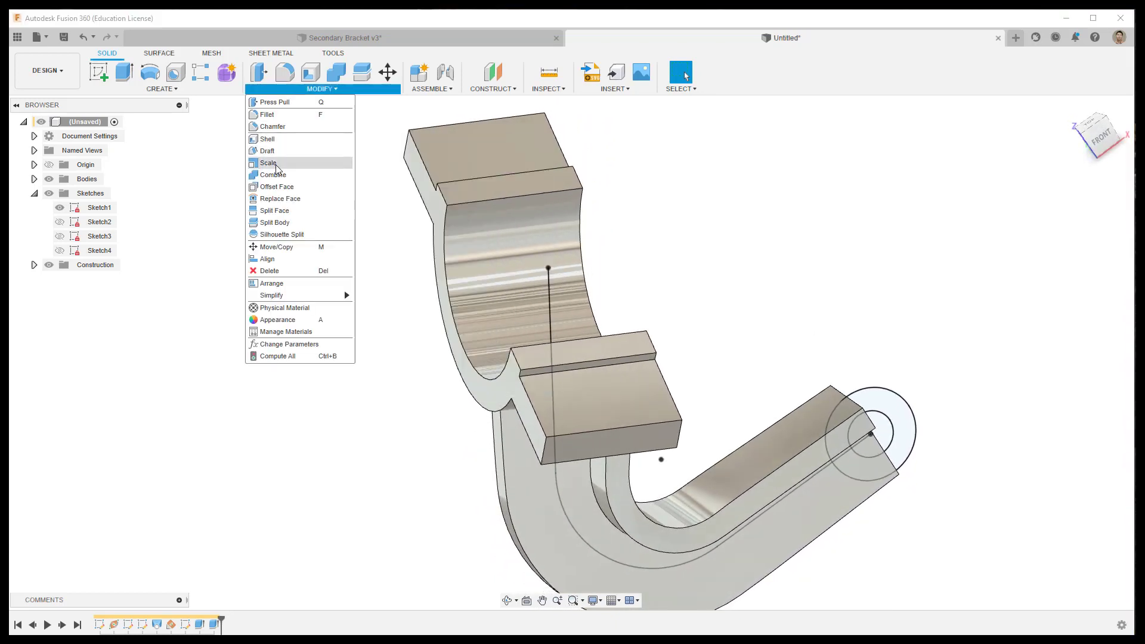
pyautogui.click(269, 126)
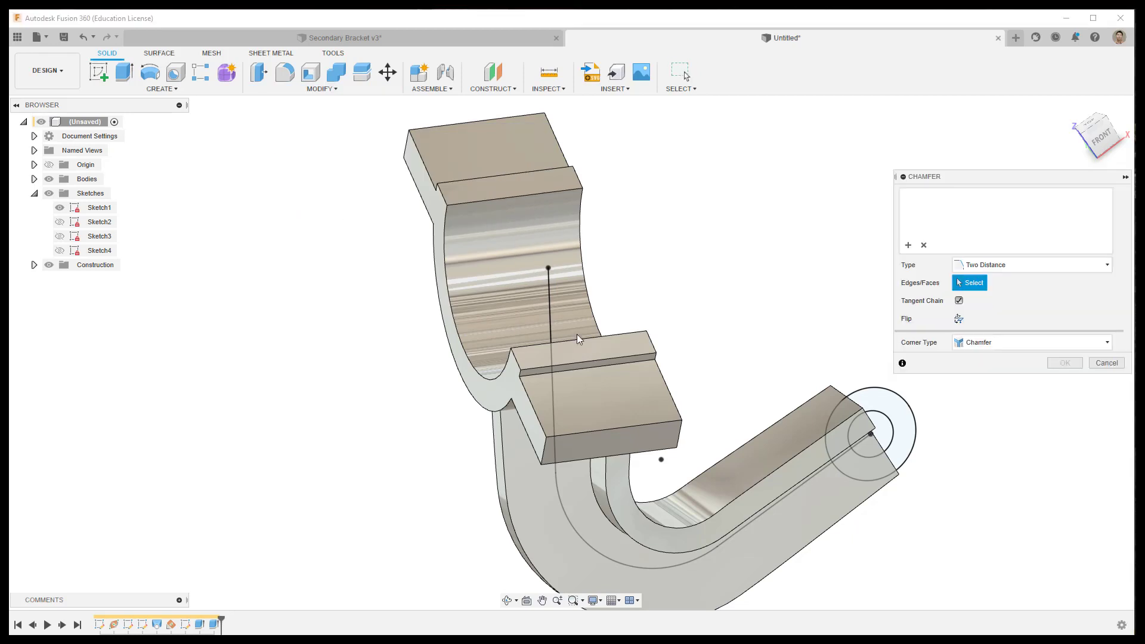
pyautogui.click(979, 267)
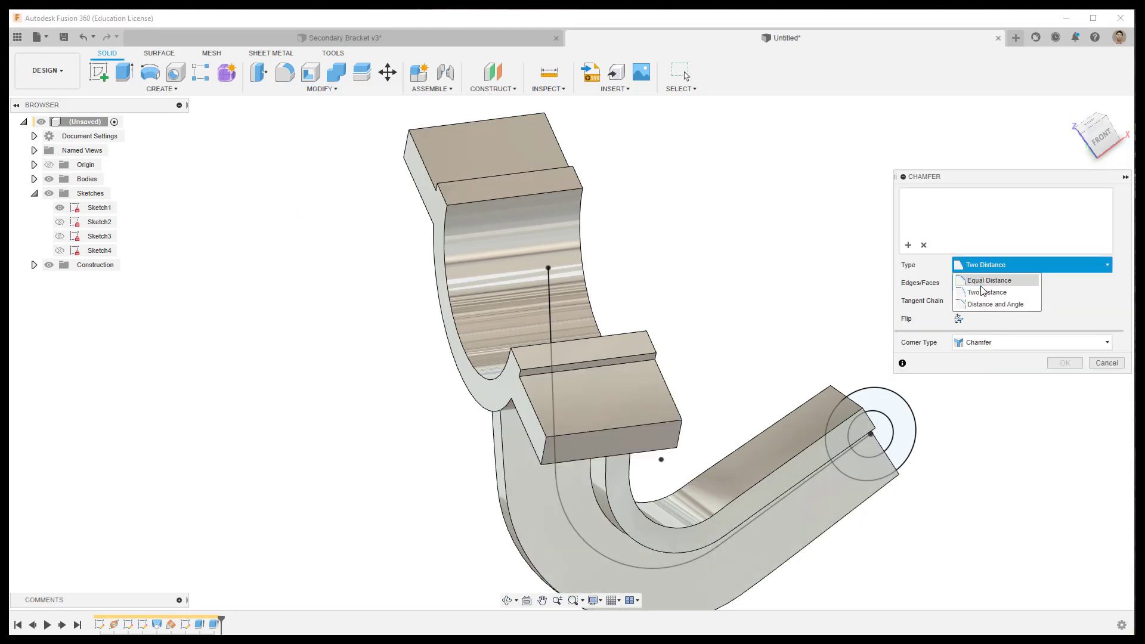
pyautogui.click(982, 291)
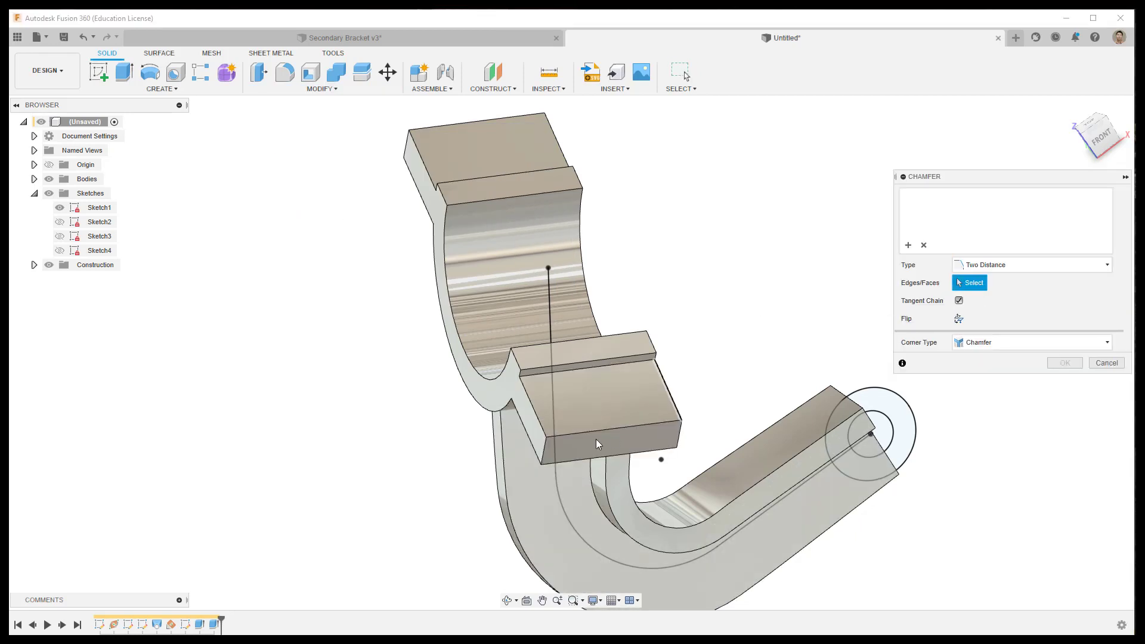
pyautogui.click(543, 449)
pyautogui.moveTo(543, 449); pyautogui.dragTo(523, 404)
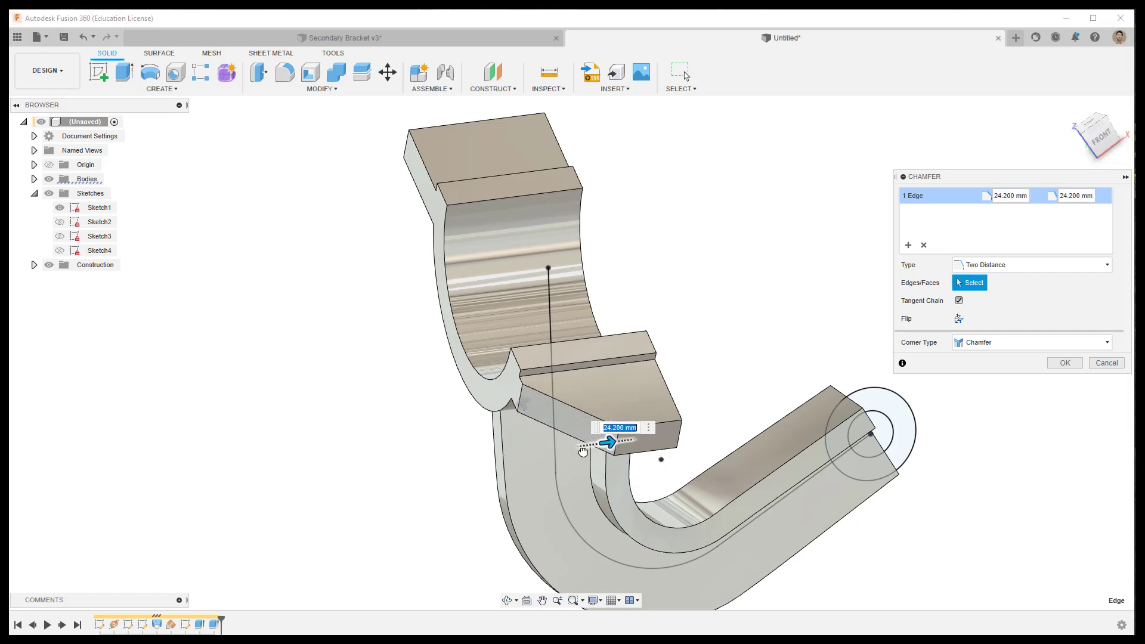
pyautogui.moveTo(583, 452); pyautogui.dragTo(581, 451)
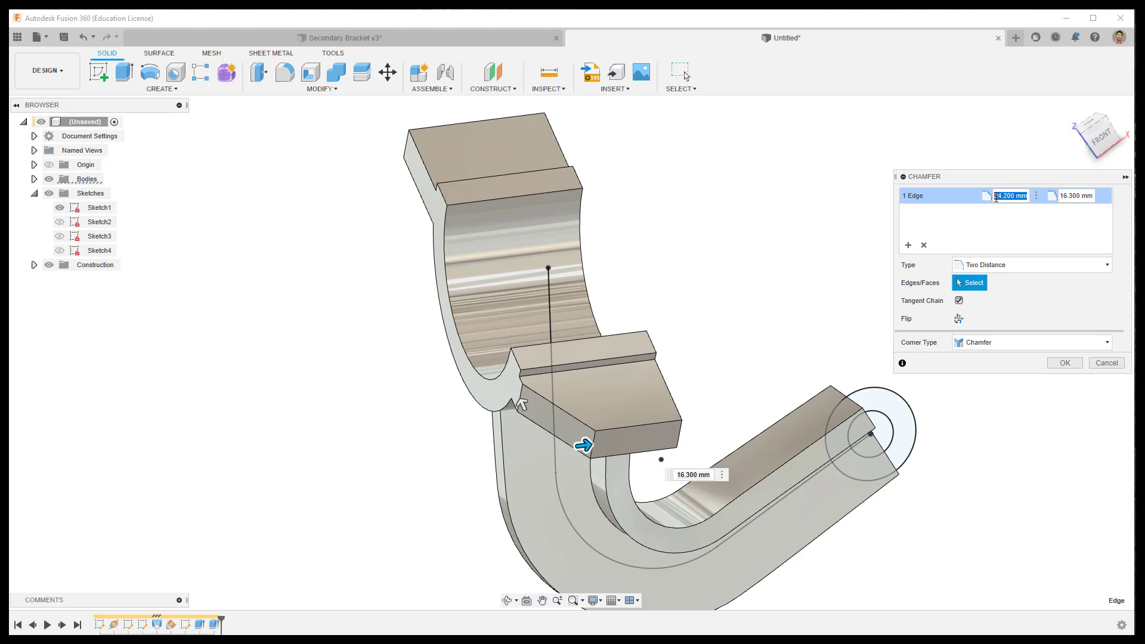
pyautogui.click(1092, 195)
pyautogui.write('12')
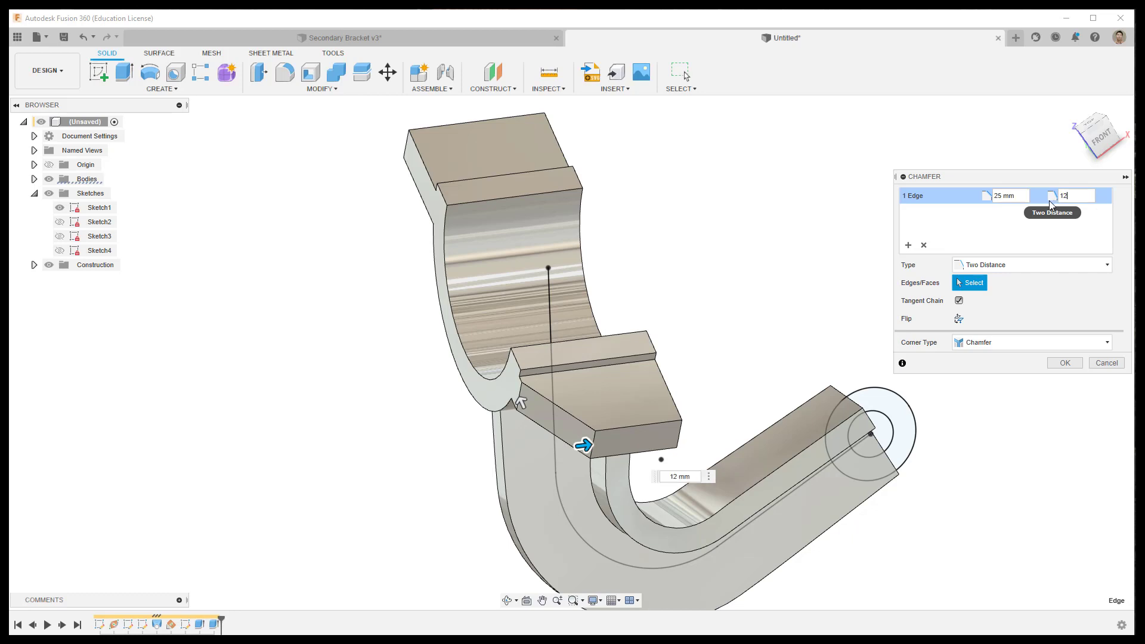
# Add the lower tab's opposite outer corner edge as a second chamfer set with distances of 25 mm and 12 mm
pyautogui.click(907, 245)
pyautogui.click(681, 431)
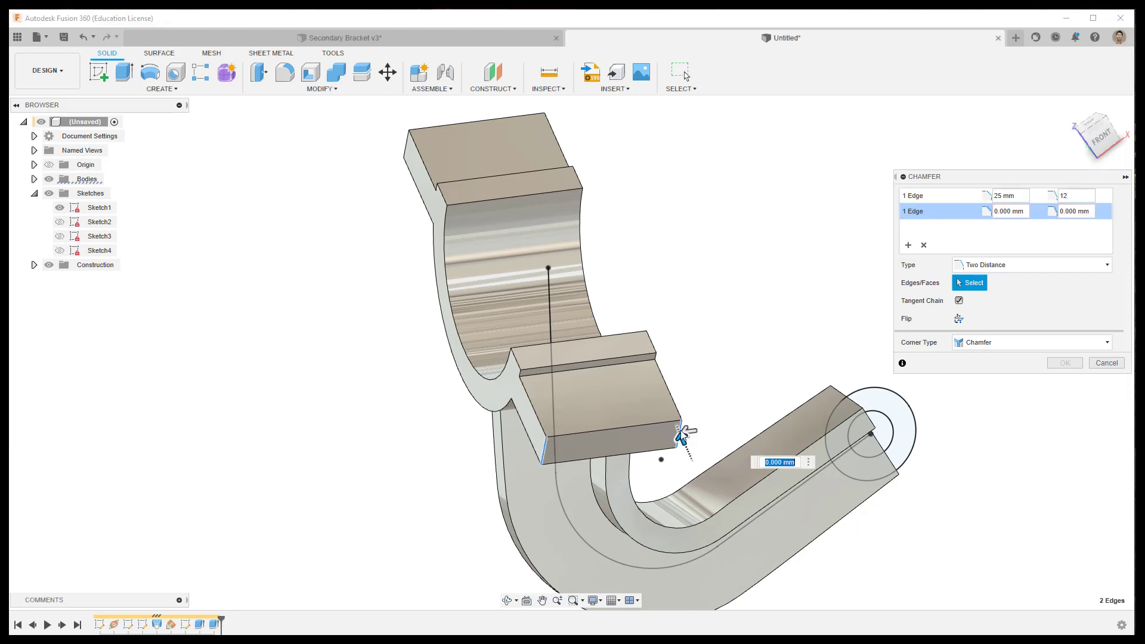
pyautogui.moveTo(681, 431); pyautogui.dragTo(662, 397)
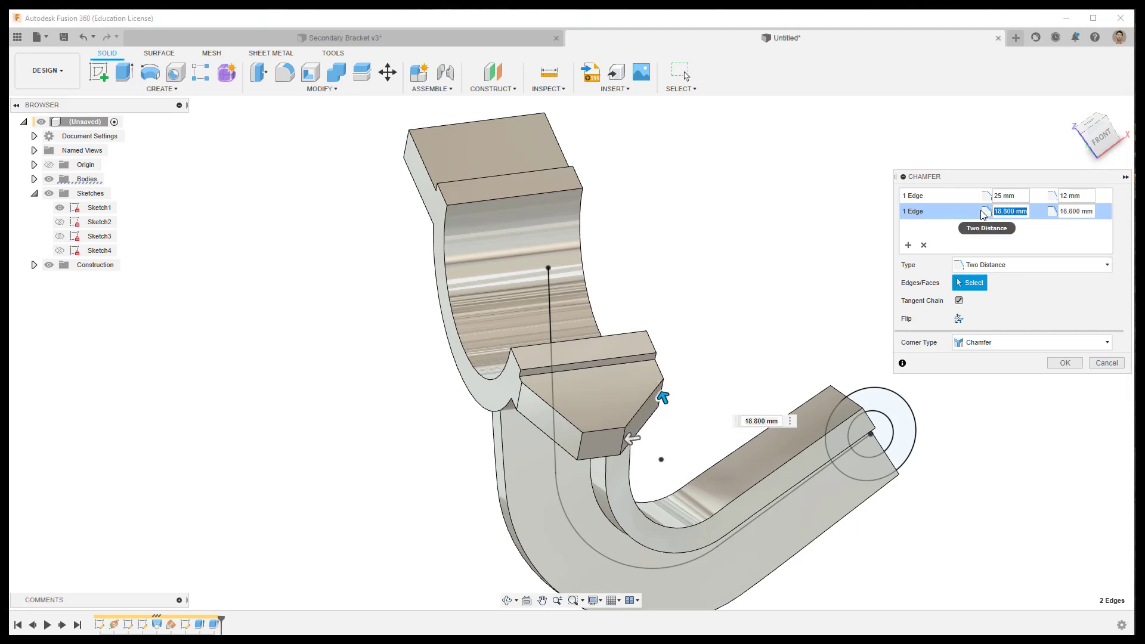
pyautogui.moveTo(1091, 210); pyautogui.dragTo(1064, 216)
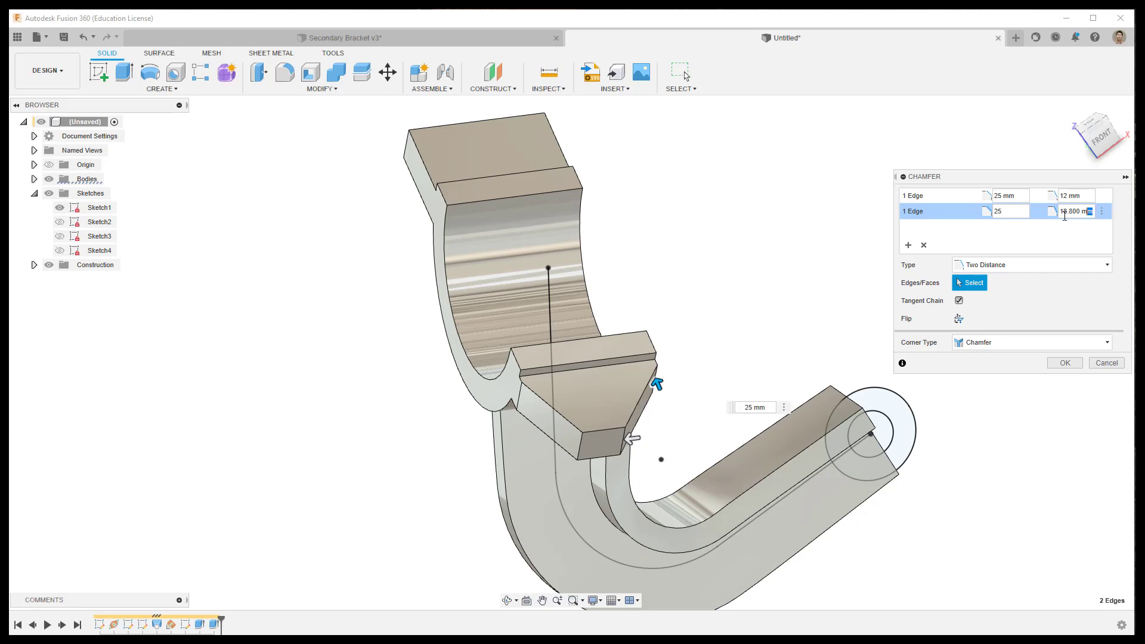
pyautogui.write('12')
# Add the upper tab's outer corner edge on the same side as the first as a chamfer set of 25 mm by 12 mm
pyautogui.click(908, 245)
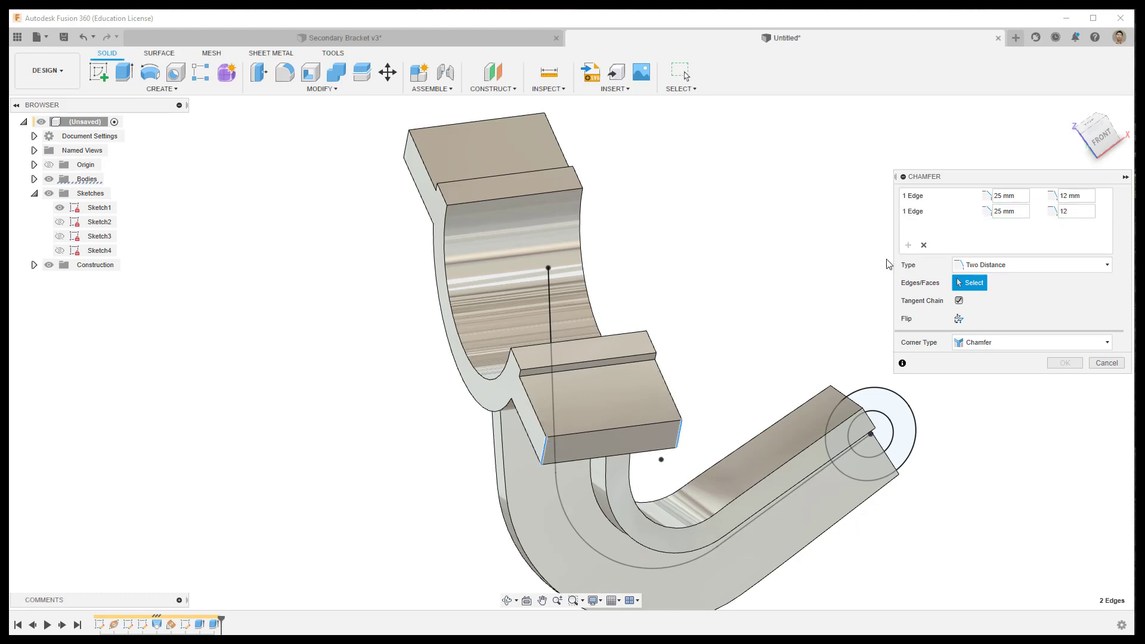
pyautogui.click(406, 144)
pyautogui.moveTo(407, 162)
pyautogui.mouseDown()
pyautogui.moveTo(405, 147)
pyautogui.moveTo(421, 146)
pyautogui.moveTo(416, 172)
pyautogui.mouseUp()
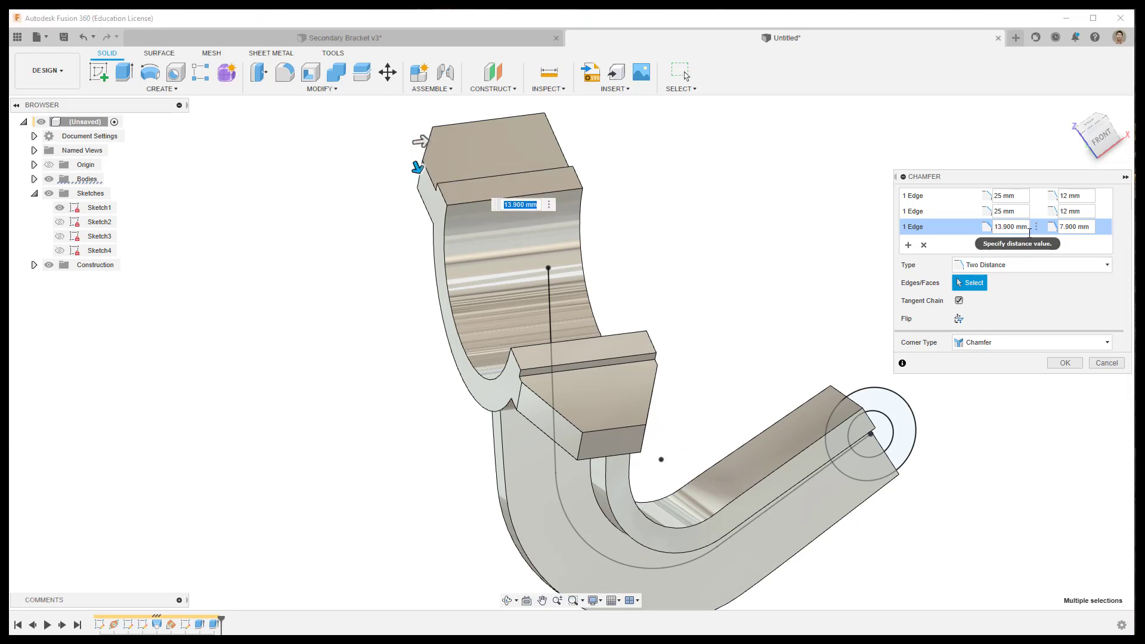
pyautogui.moveTo(1027, 233); pyautogui.dragTo(1001, 233)
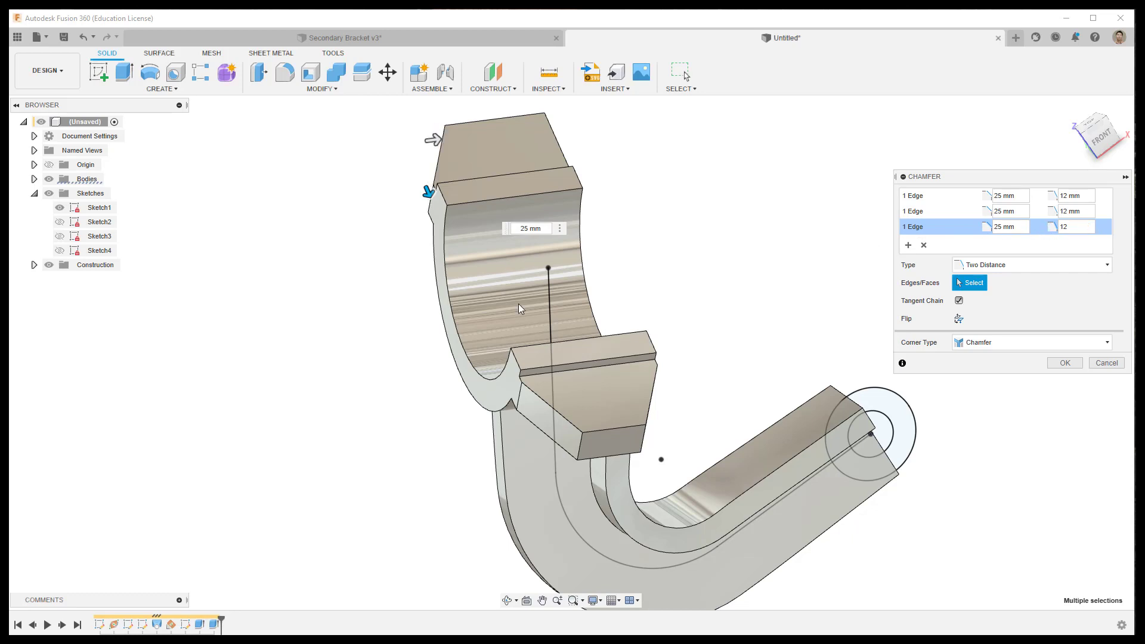
# Add the upper tab's remaining outer corner edge at 25 mm by 12 mm and complete the chamfer
pyautogui.click(909, 247)
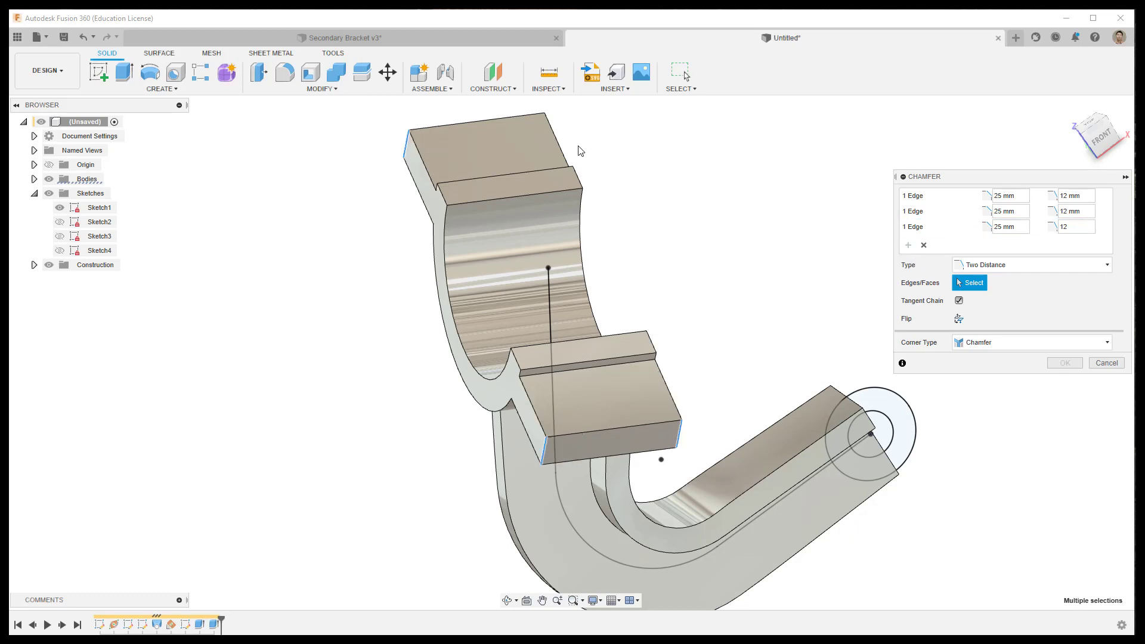
pyautogui.click(544, 125)
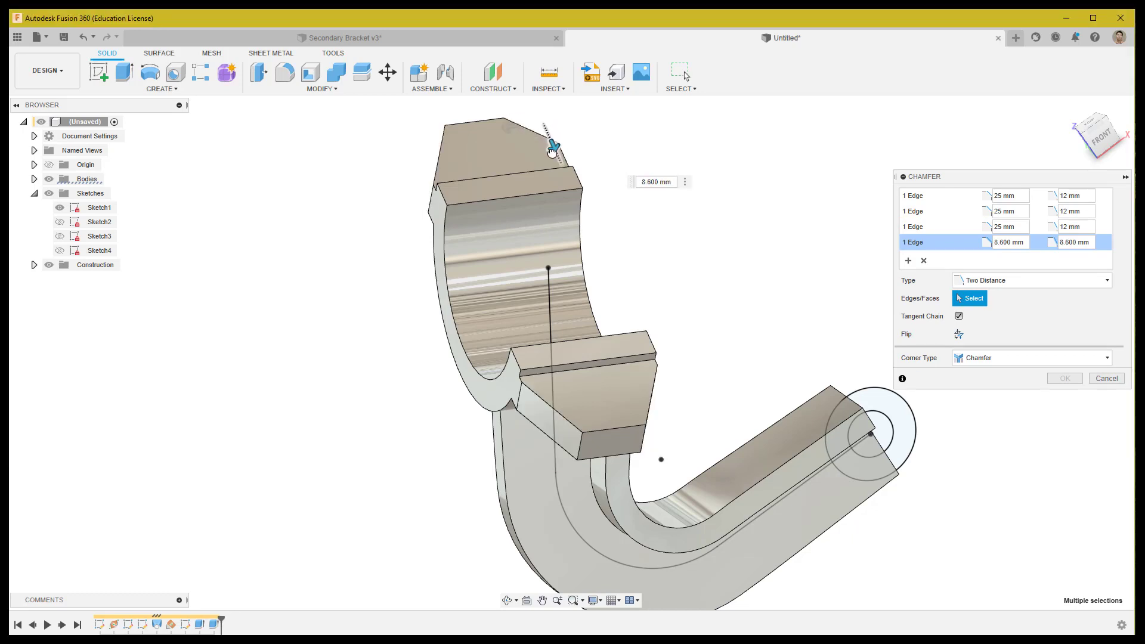
pyautogui.moveTo(552, 151); pyautogui.dragTo(547, 137)
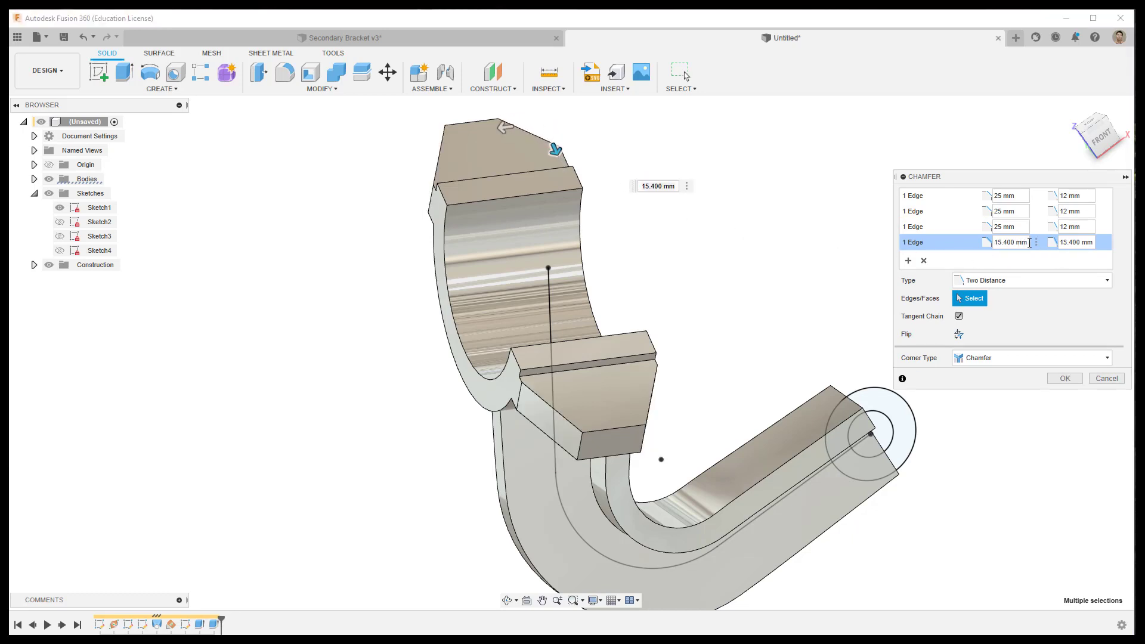
pyautogui.write('25')
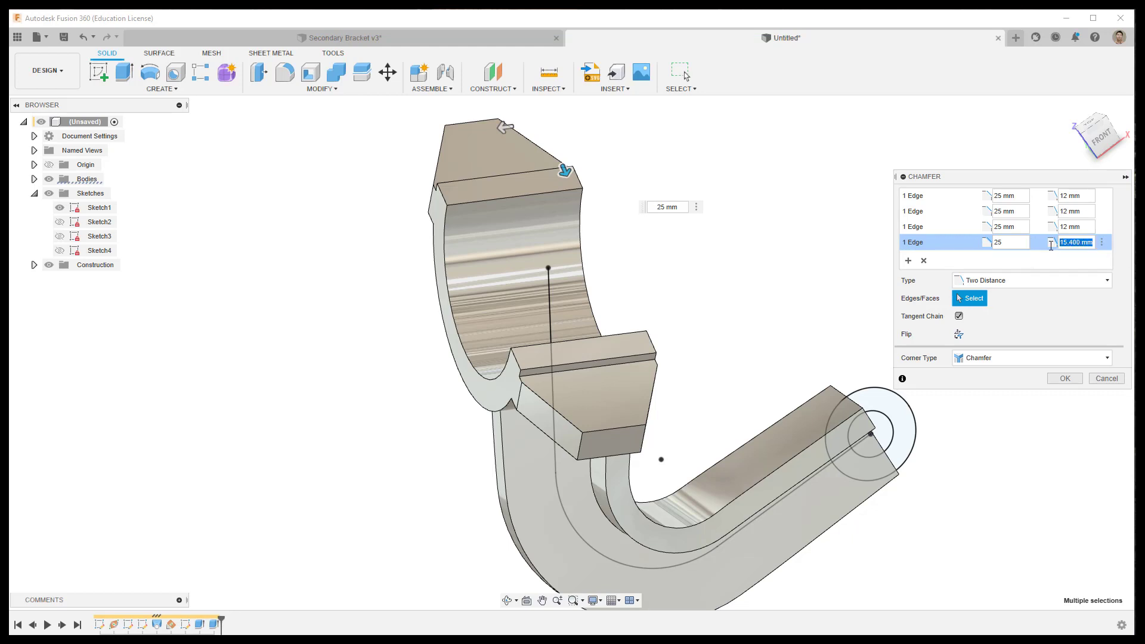
pyautogui.click(1065, 378)
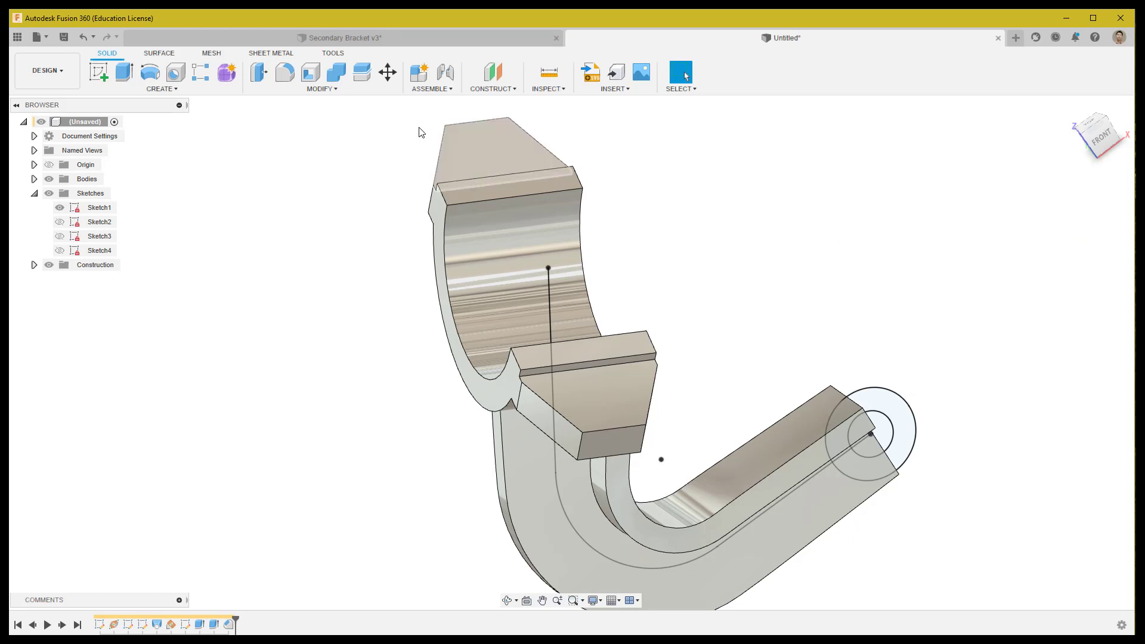
# Start a Full Round Fillet with the lower tab's narrow end face as the center face
pyautogui.click(287, 75)
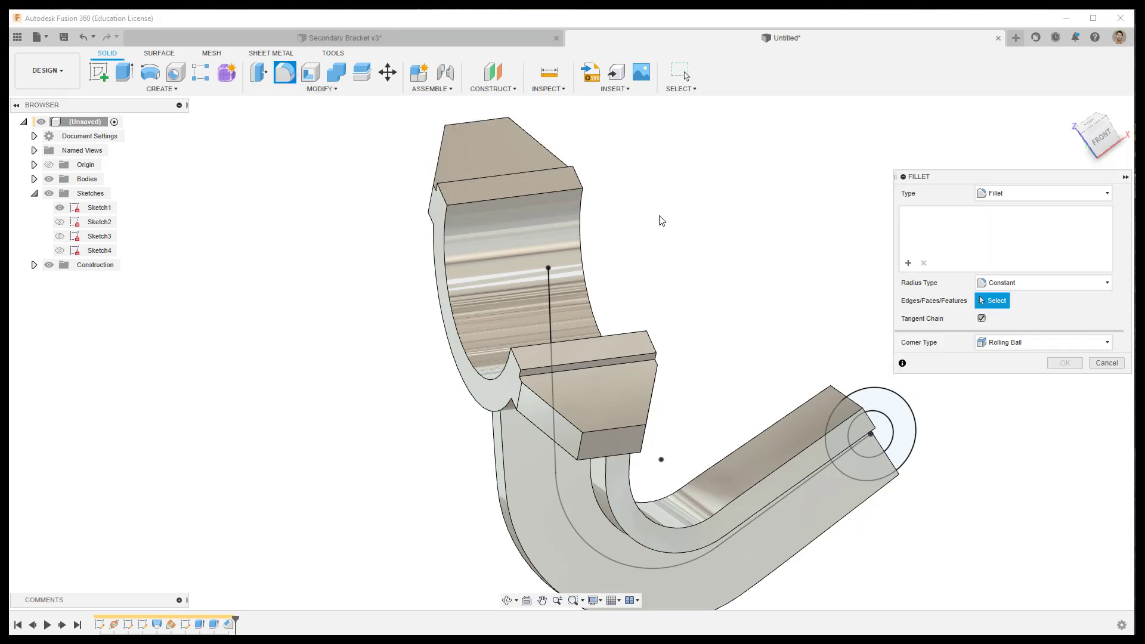
pyautogui.click(987, 195)
pyautogui.click(1007, 234)
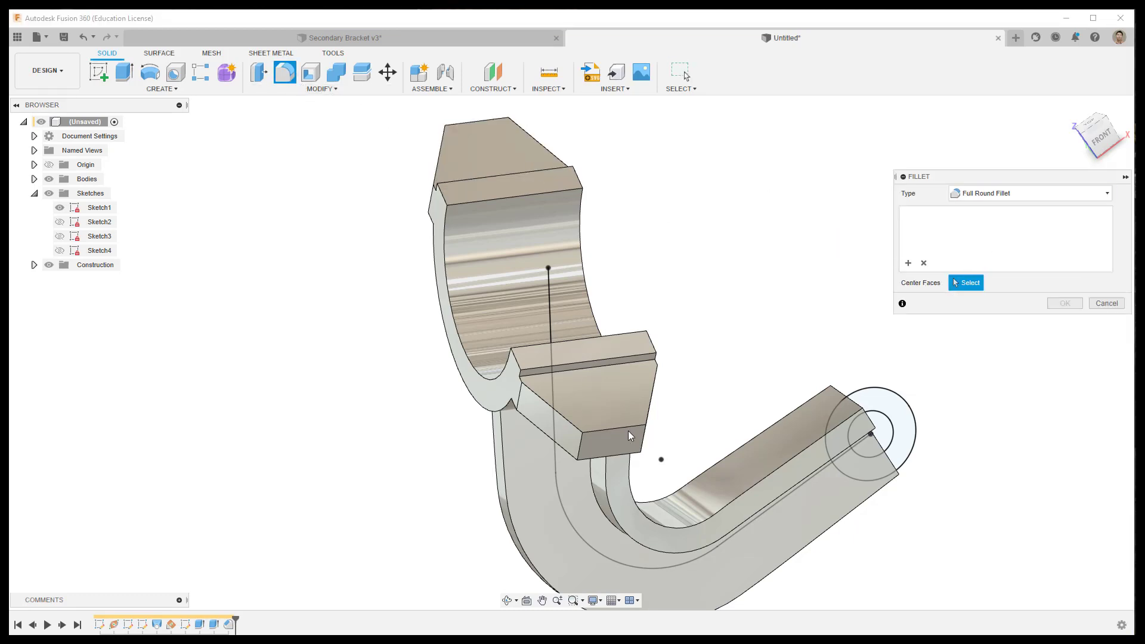
pyautogui.click(588, 442)
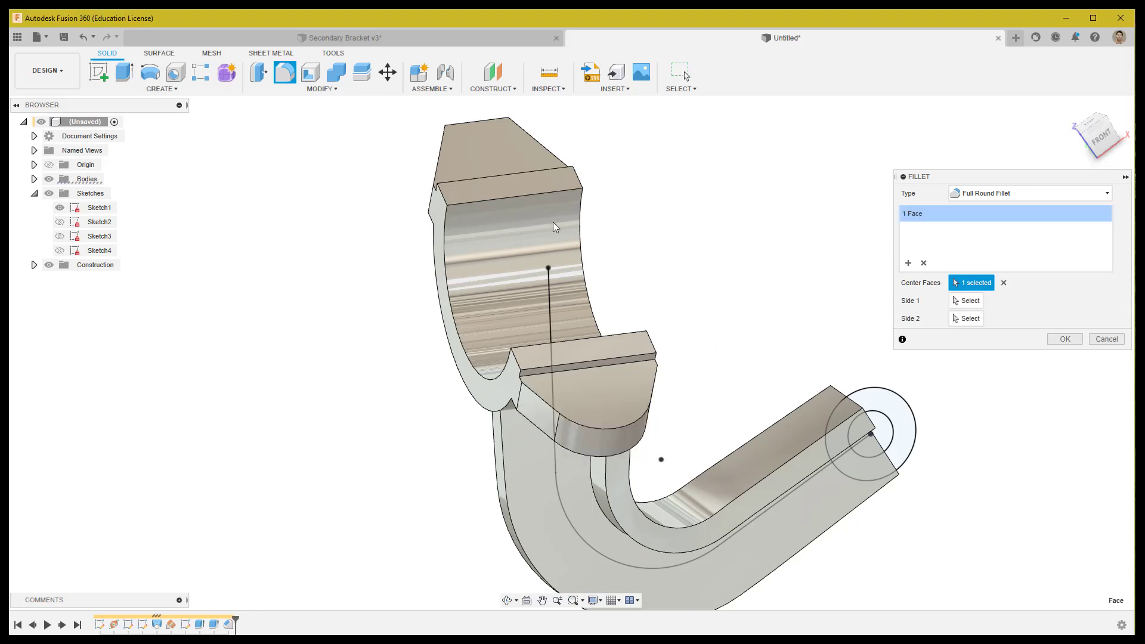
# Add the upper tab's narrow end face as a second center face and complete the full round fillet
pyautogui.click(908, 263)
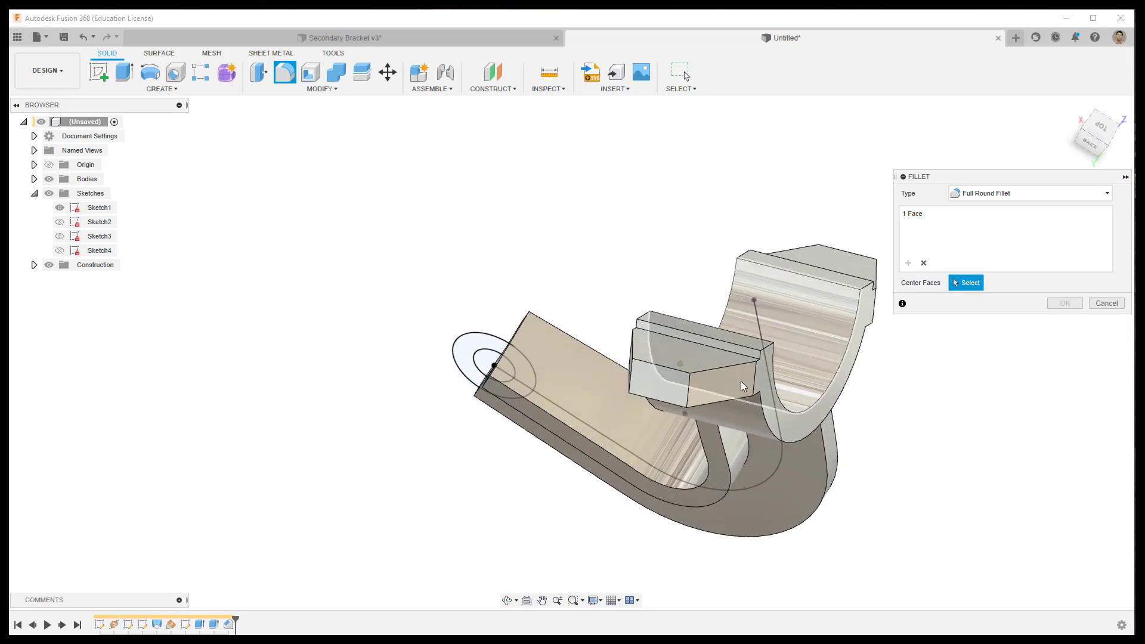
pyautogui.click(694, 388)
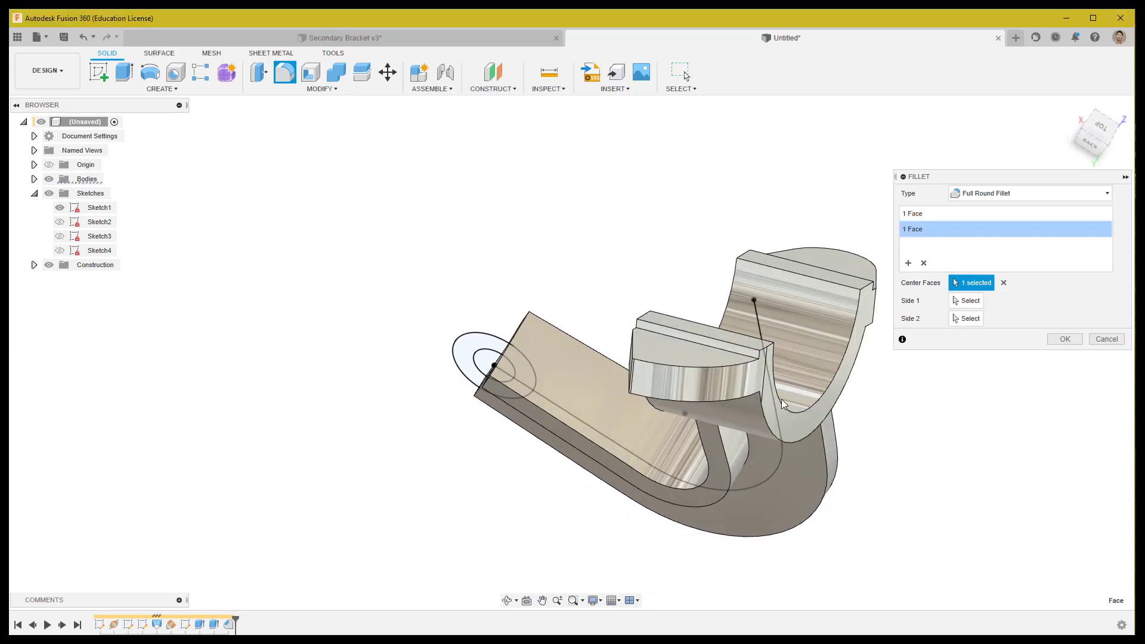
pyautogui.click(1002, 283)
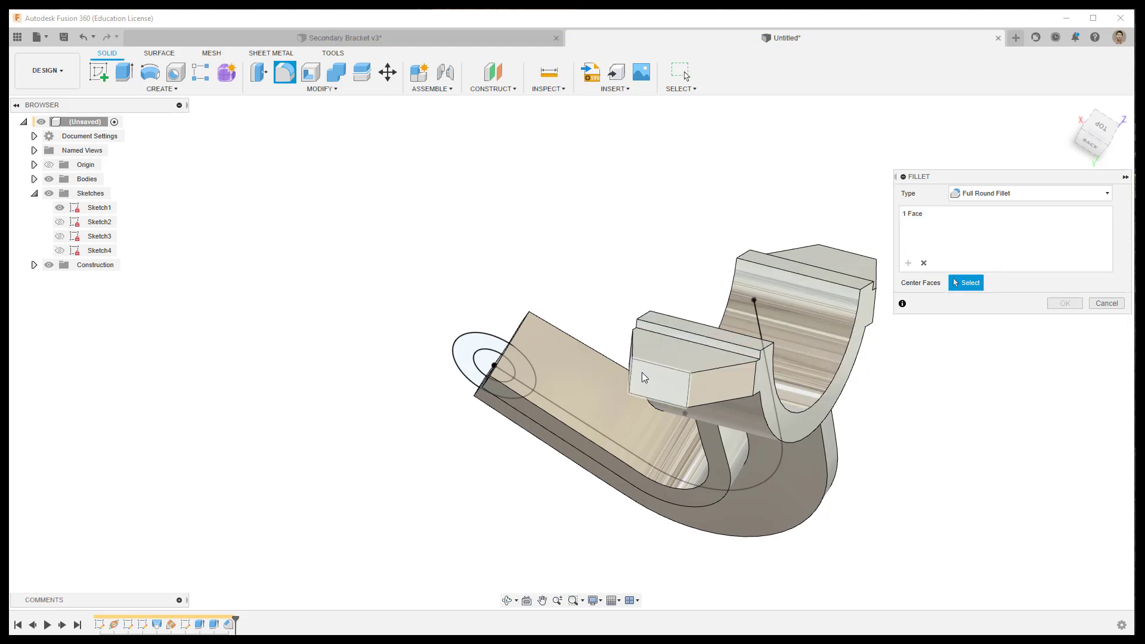
pyautogui.keyDown('shift'); pyautogui.moveTo(632, 372); pyautogui.dragTo(657, 371, button='middle'); pyautogui.keyUp('shift')
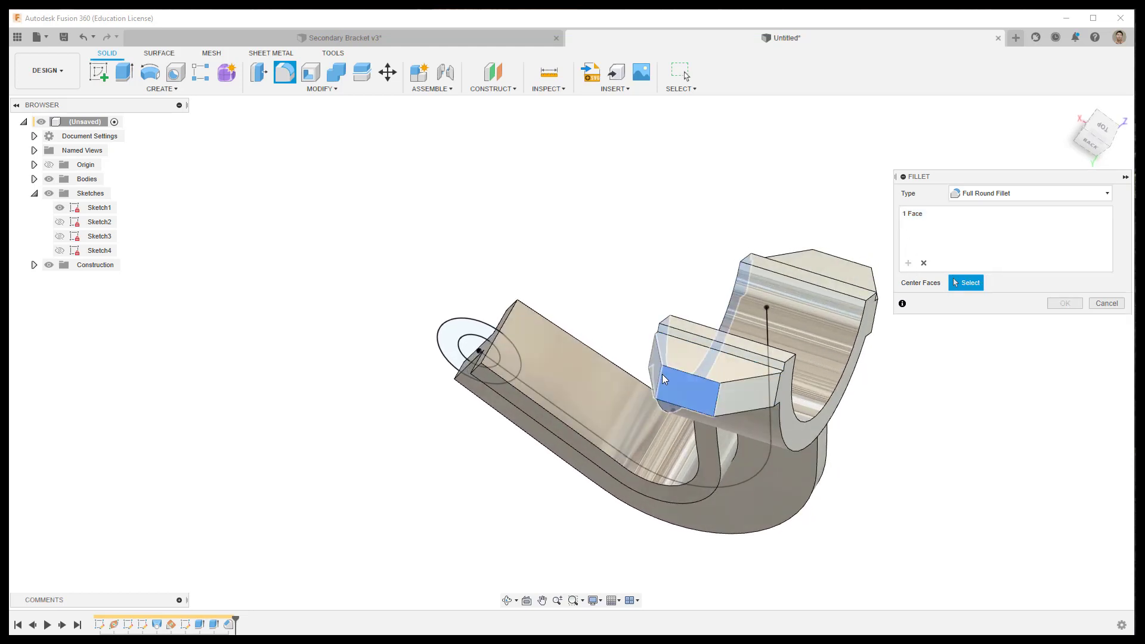
pyautogui.click(662, 374)
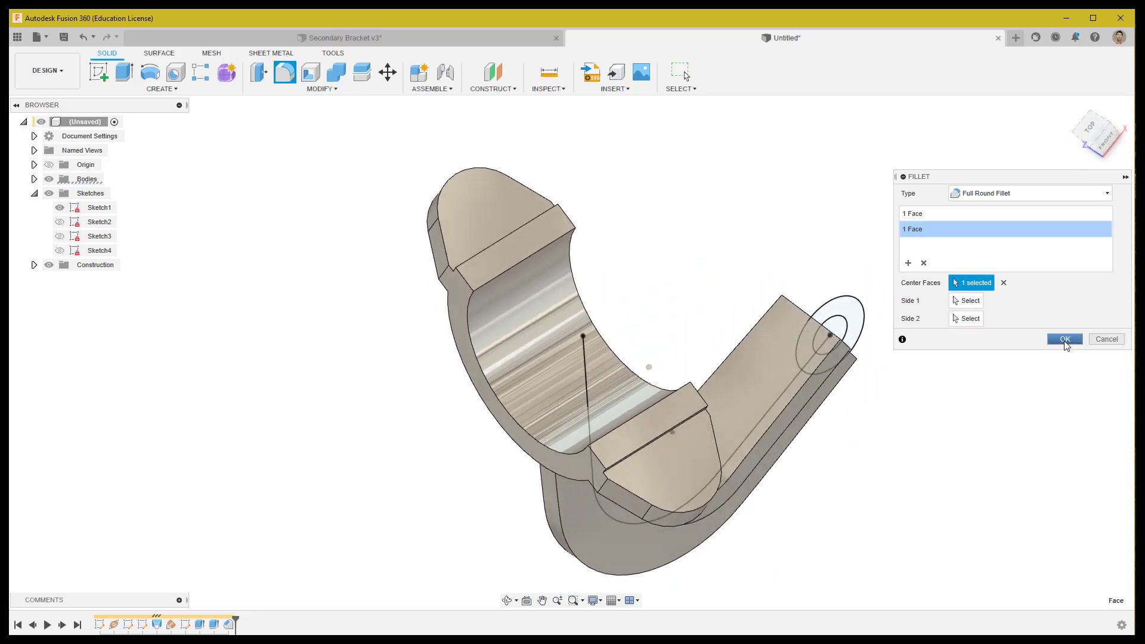
pyautogui.click(1065, 340)
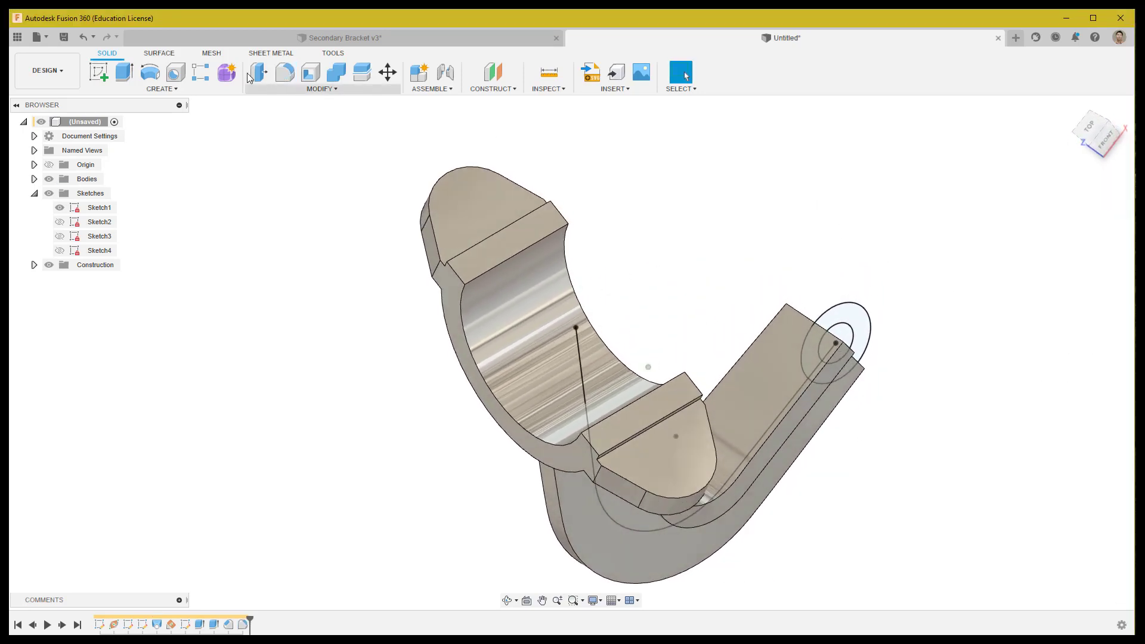
# Create a tapped ISO Metric M16x2 hole, size 16.0 mm, with extents All, centred in the upper tab's rounded end
pyautogui.press('h')
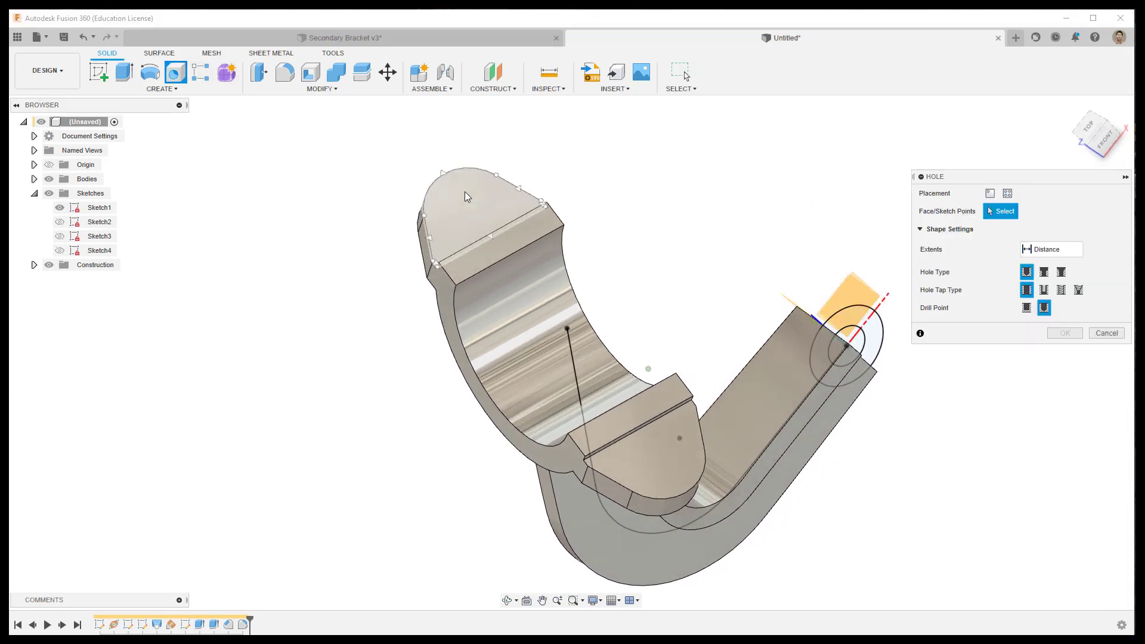
pyautogui.click(464, 194)
pyautogui.moveTo(467, 197)
pyautogui.mouseDown()
pyautogui.moveTo(509, 193)
pyautogui.moveTo(465, 211)
pyautogui.mouseUp()
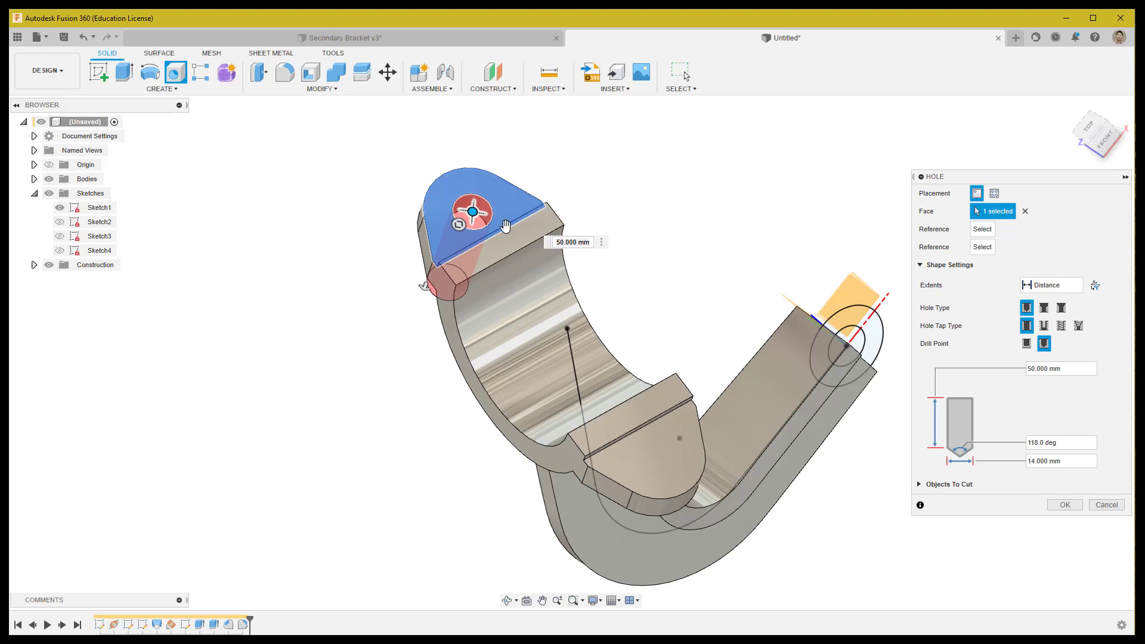
pyautogui.click(1061, 326)
pyautogui.click(1019, 519)
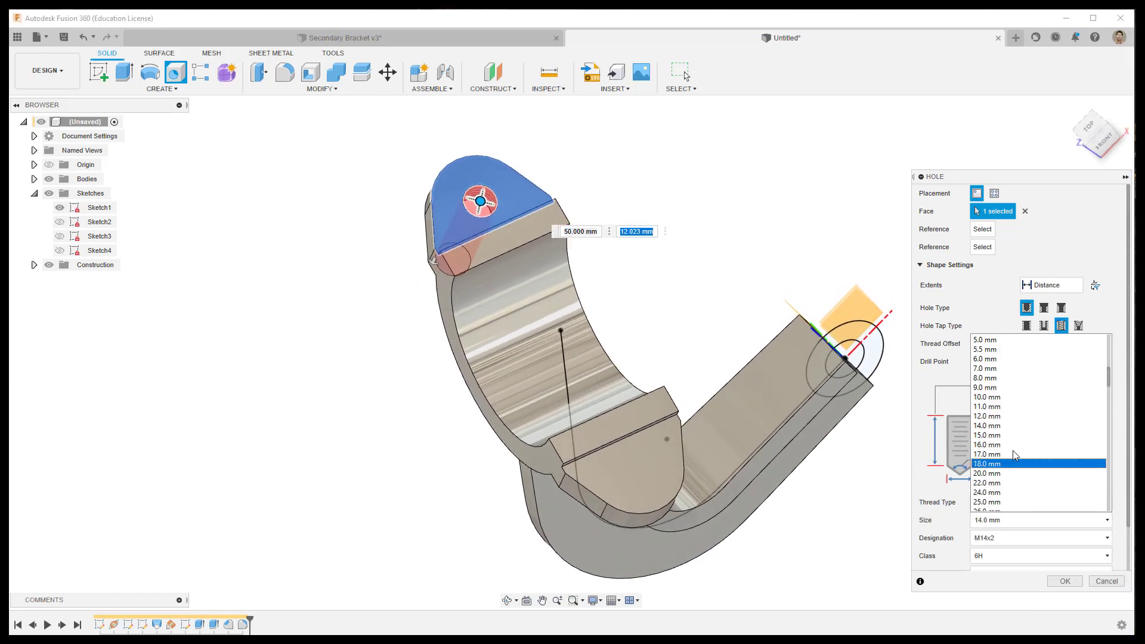
pyautogui.click(1012, 446)
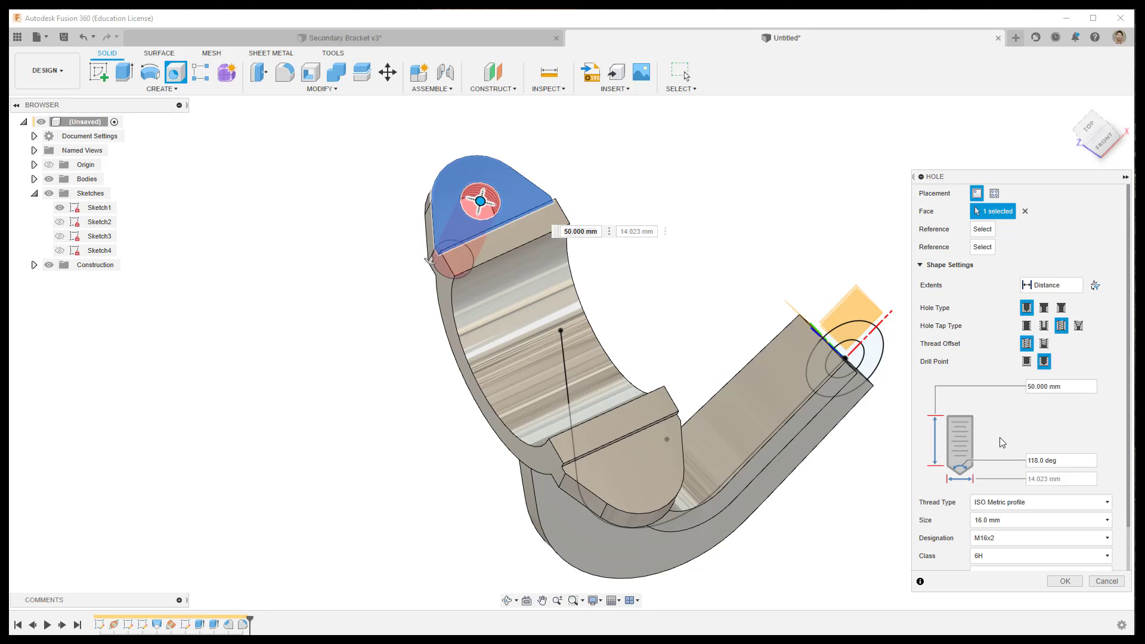
pyautogui.click(1073, 292)
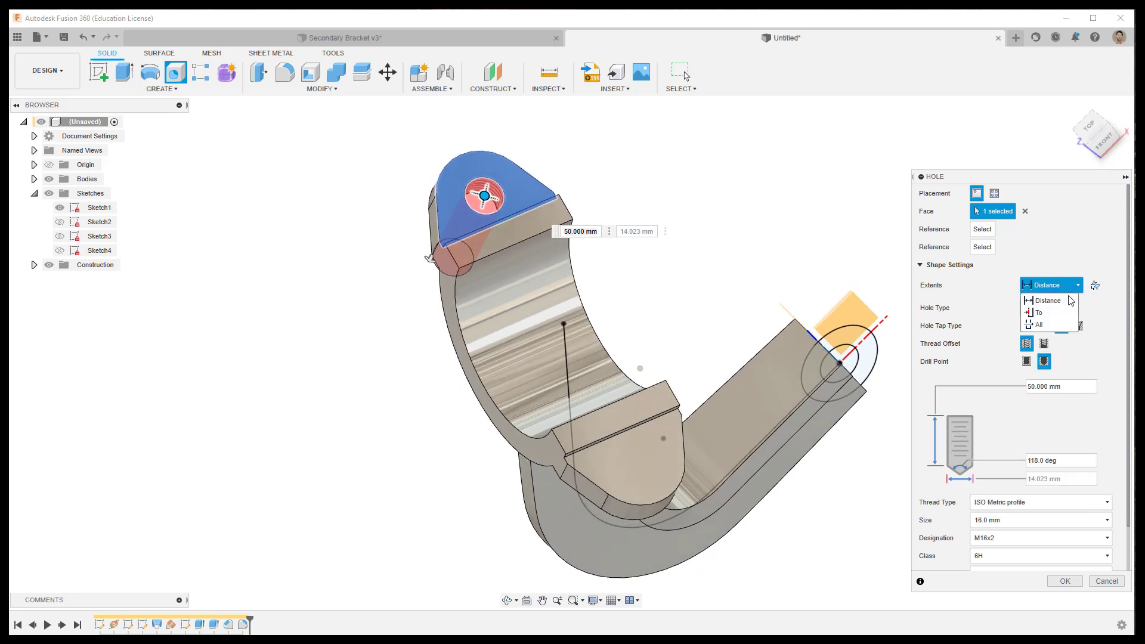
pyautogui.click(1055, 324)
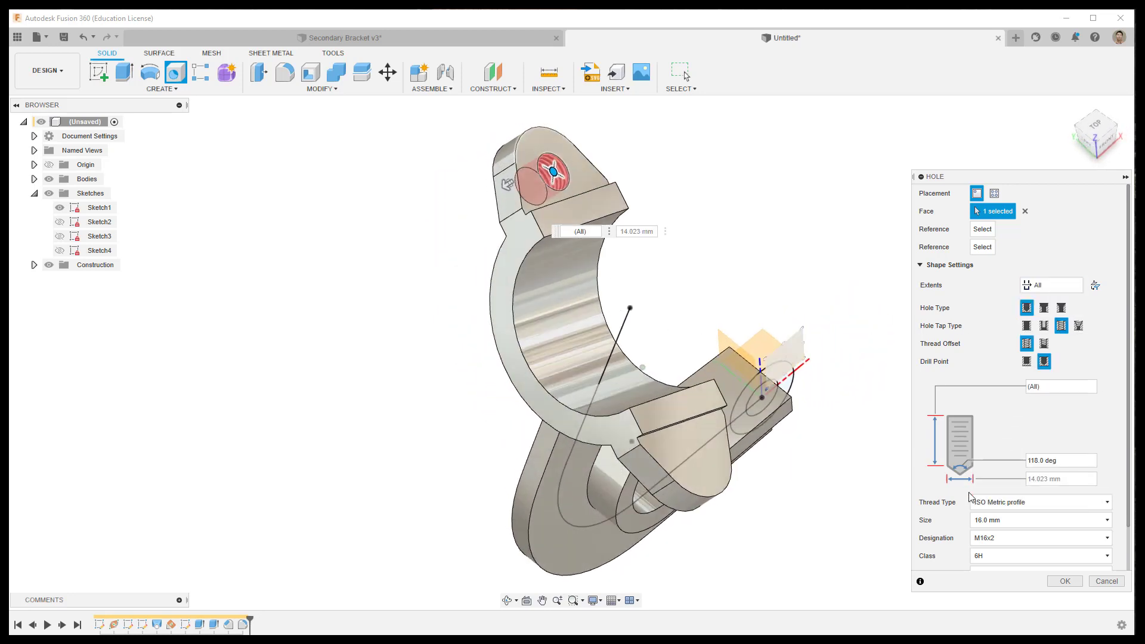
pyautogui.click(1063, 582)
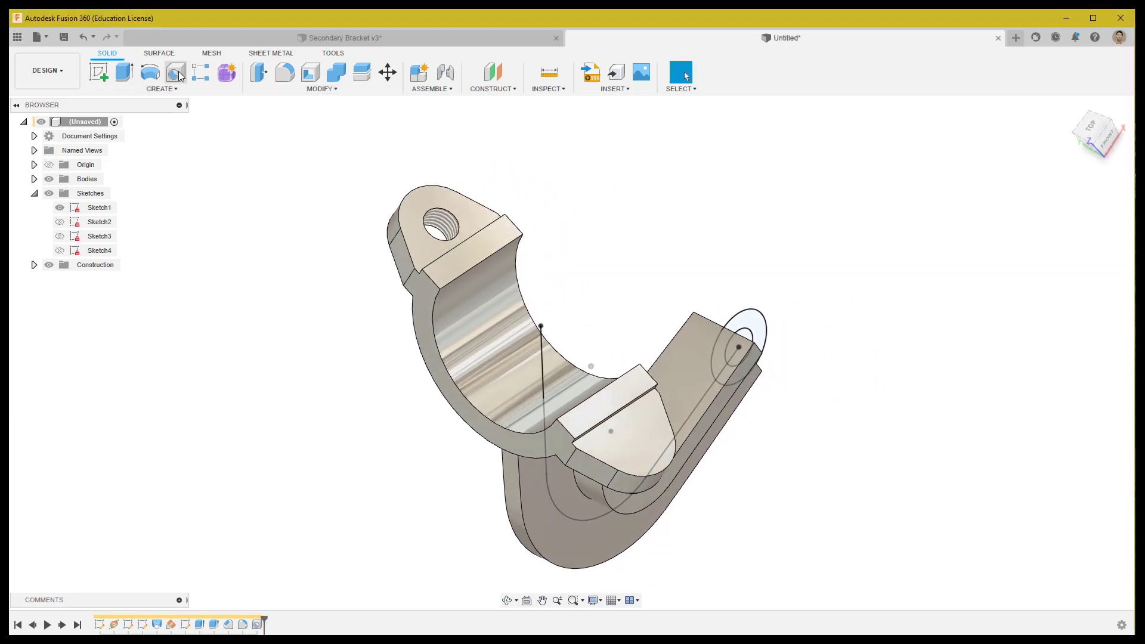
# Create a tapped ISO Metric M16x2 hole, size 16.0 mm, about 21 mm deep, centred in the lower tab's rounded end
pyautogui.click(176, 72)
pyautogui.click(642, 439)
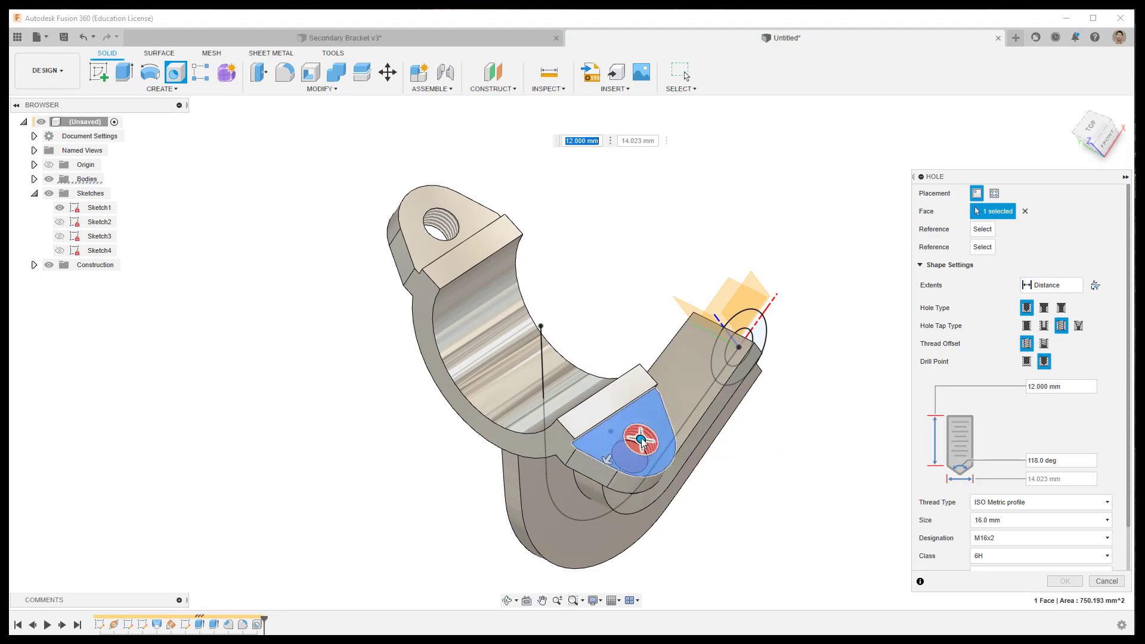
pyautogui.moveTo(637, 436); pyautogui.dragTo(632, 440)
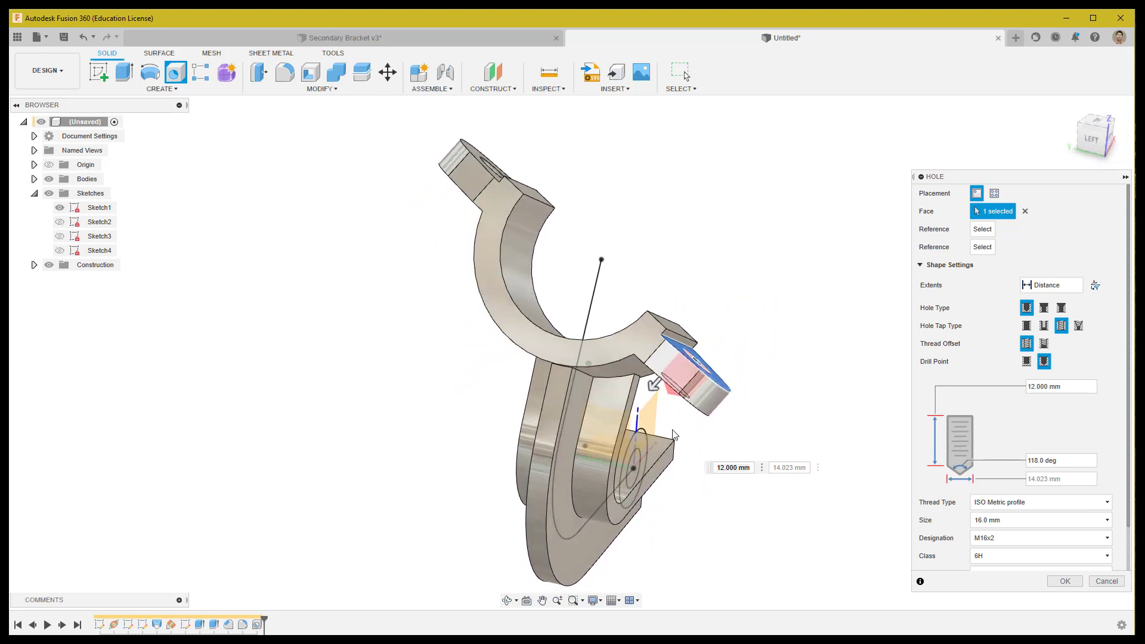
pyautogui.keyDown('shift'); pyautogui.moveTo(661, 381); pyautogui.dragTo(659, 380, button='middle'); pyautogui.keyUp('shift')
pyautogui.moveTo(660, 379); pyautogui.dragTo(645, 396)
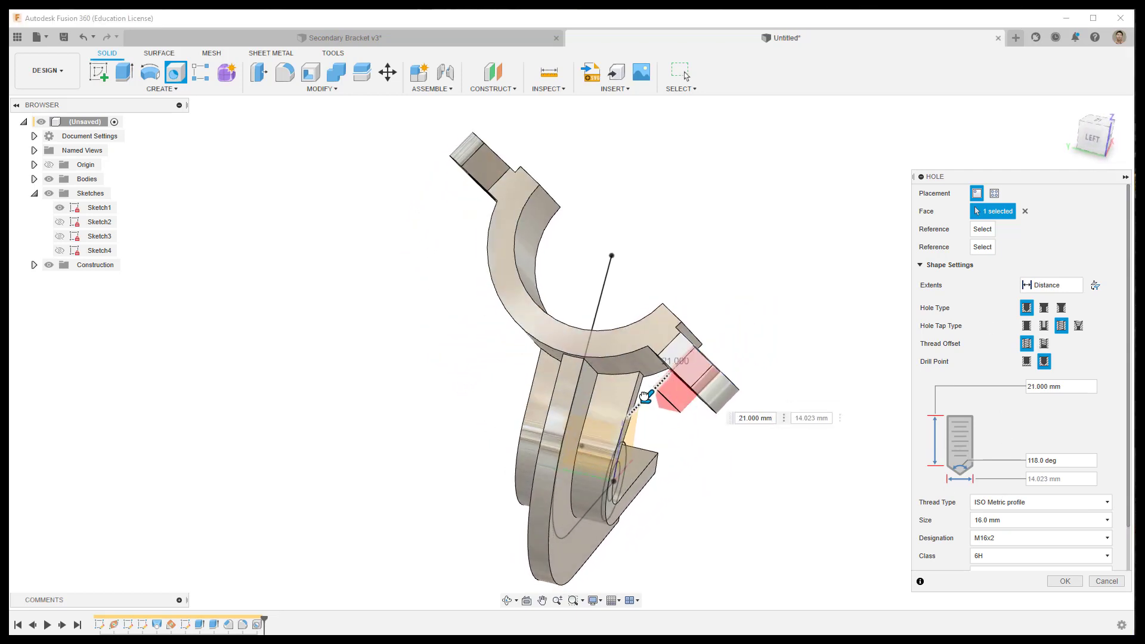
pyautogui.click(1073, 583)
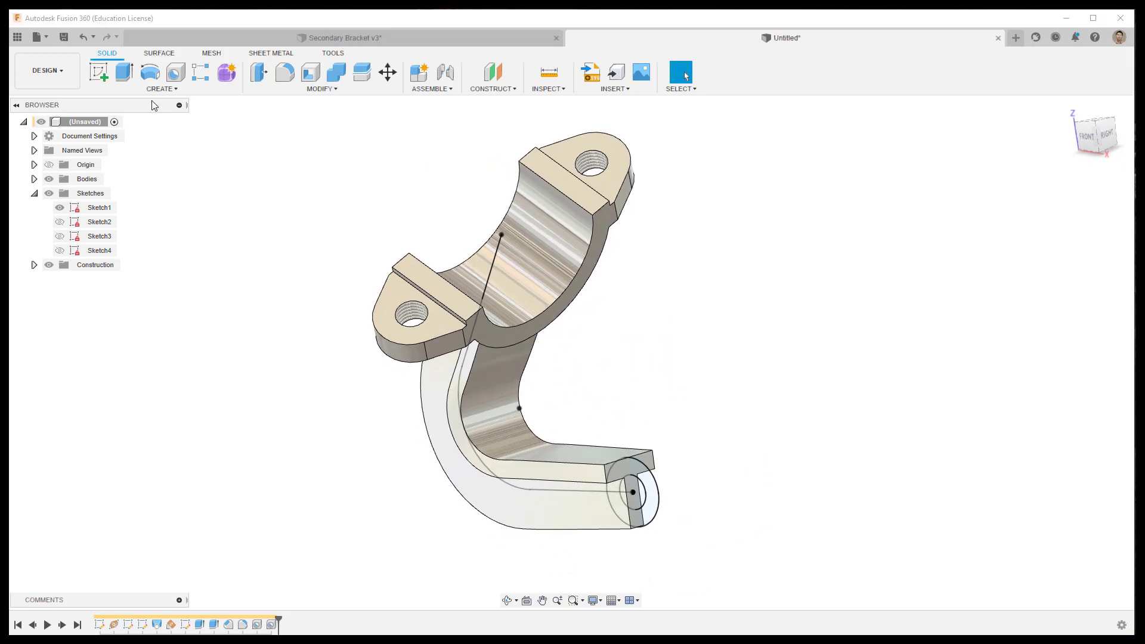
# Set up an extrusion of both circular profiles at the arm's free end, with a Symmetric direction and the Join operation
pyautogui.click(124, 72)
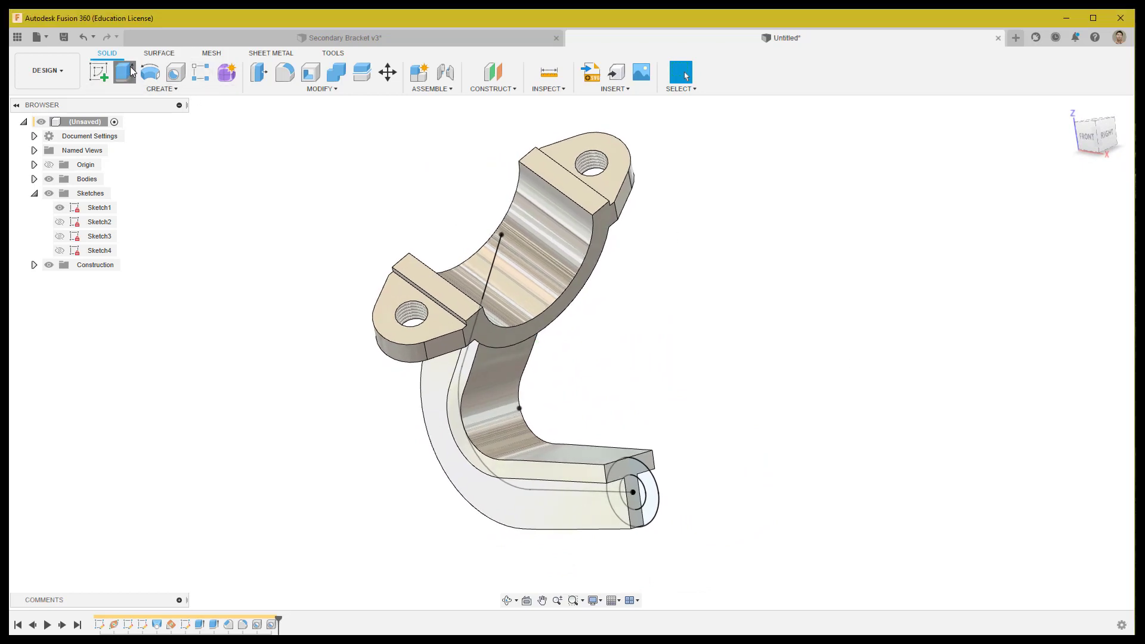
pyautogui.click(635, 485)
pyautogui.click(638, 487)
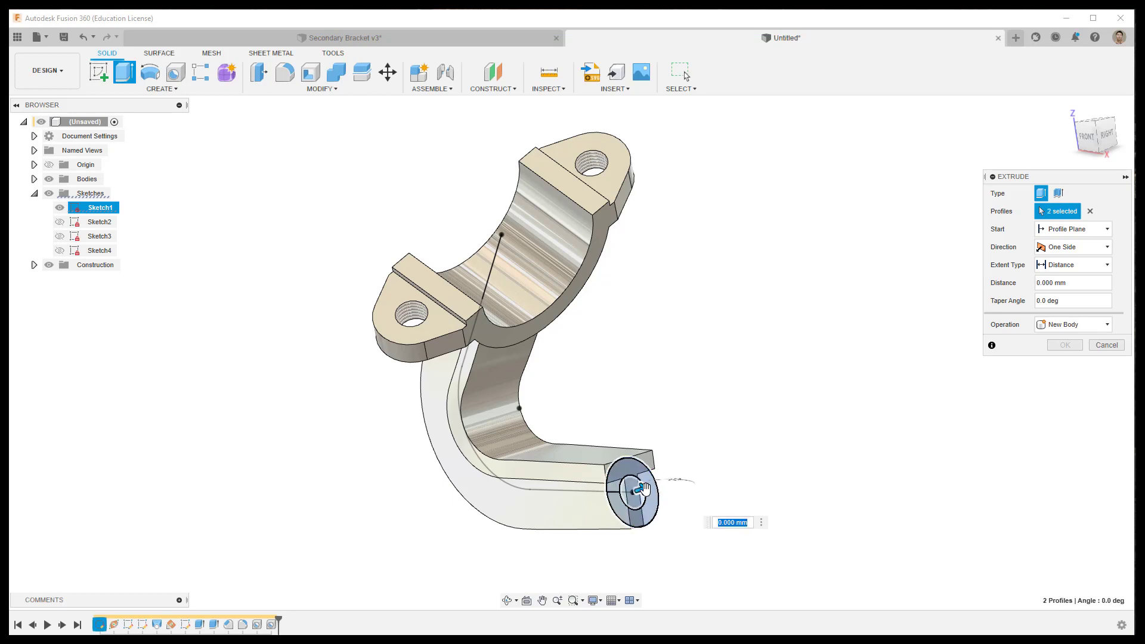
pyautogui.keyDown('shift'); pyautogui.moveTo(645, 489); pyautogui.dragTo(610, 509, button='middle'); pyautogui.keyUp('shift')
pyautogui.moveTo(610, 509); pyautogui.dragTo(665, 487)
pyautogui.click(1085, 326)
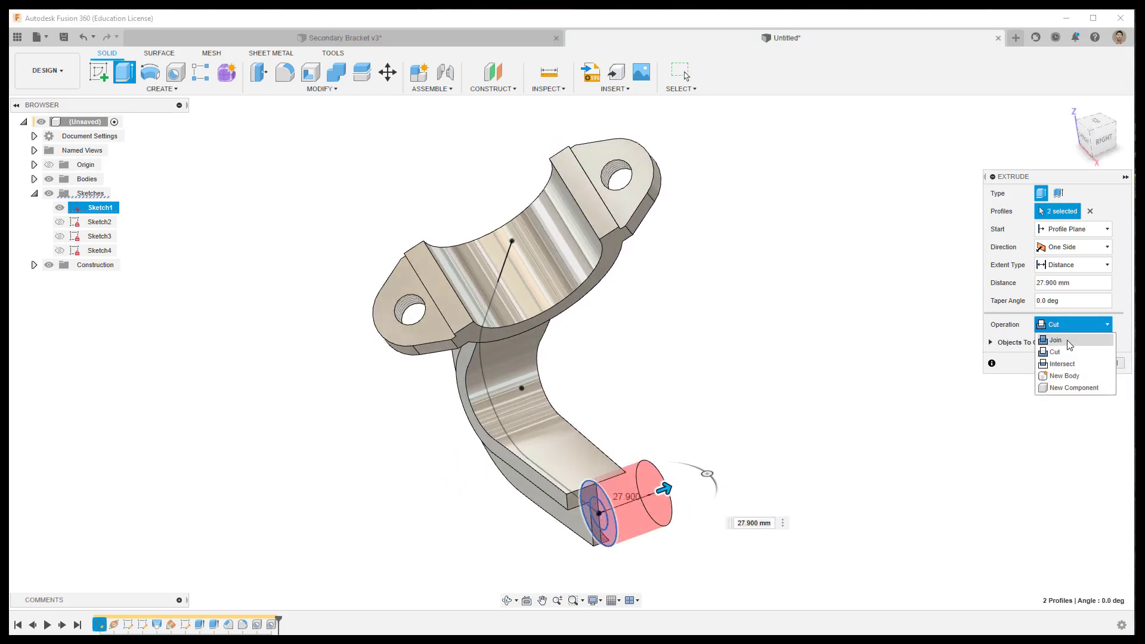
pyautogui.click(1058, 336)
pyautogui.click(1074, 247)
pyautogui.click(1064, 286)
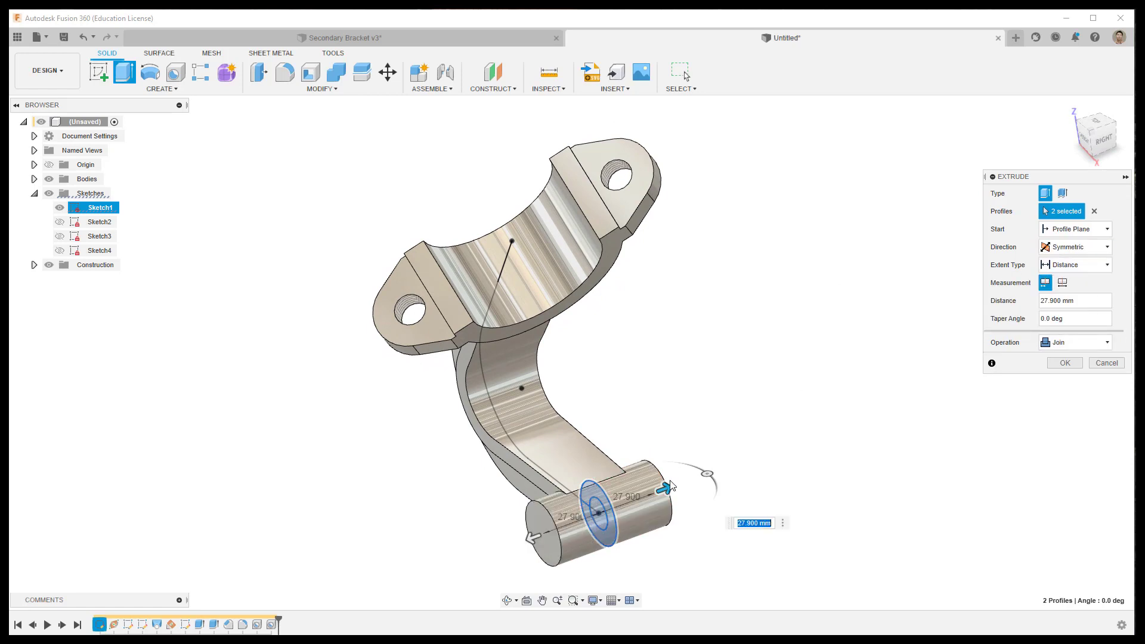
# Measure the symmetric boss extrusion by whole length, set it to 40 mm and complete it
pyautogui.click(1062, 282)
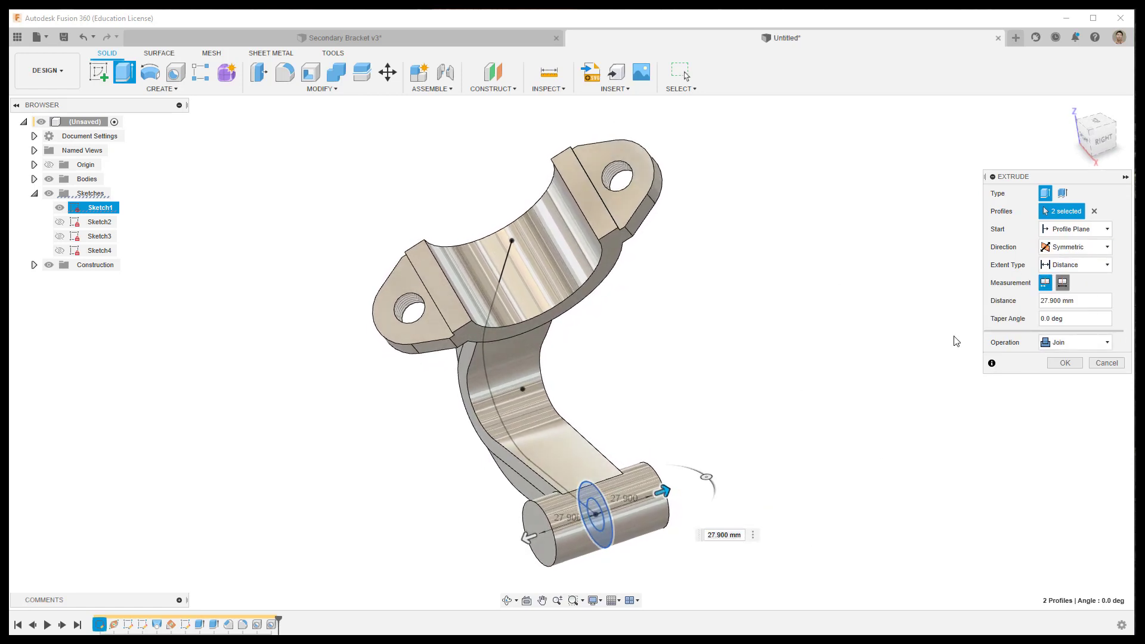
pyautogui.moveTo(741, 535); pyautogui.dragTo(689, 529)
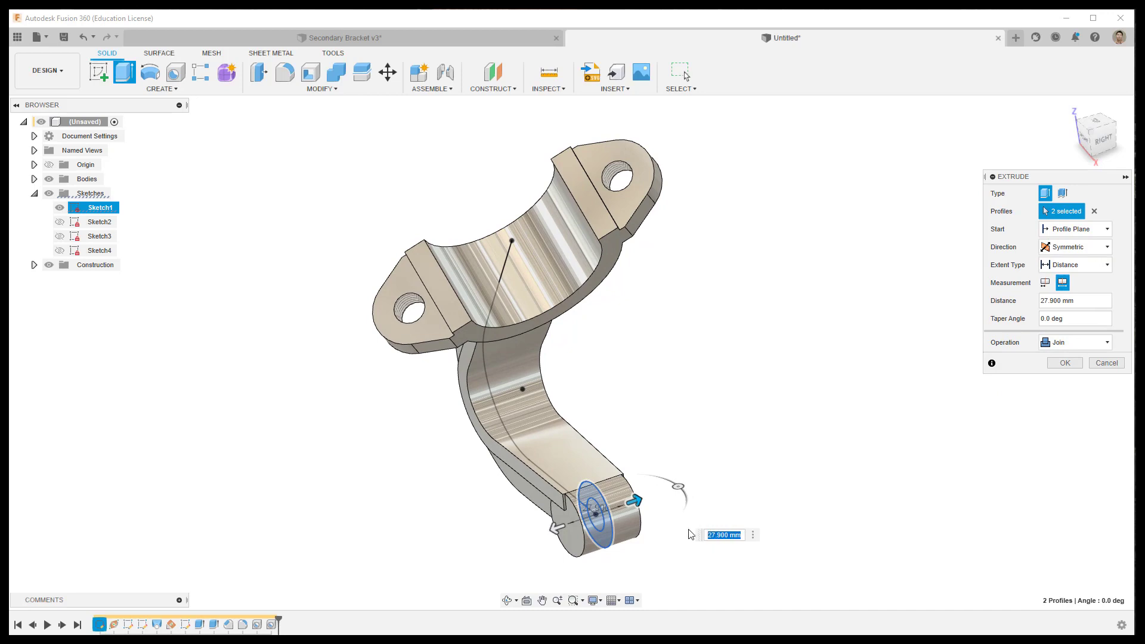
pyautogui.scroll(3, 595, 503)
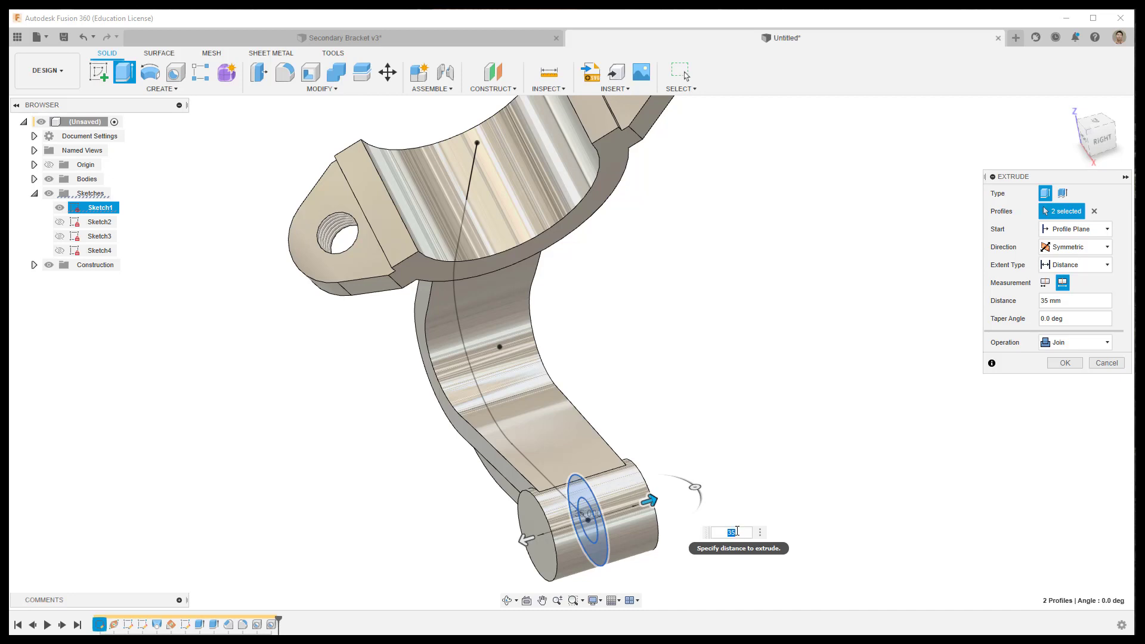
pyautogui.write('40')
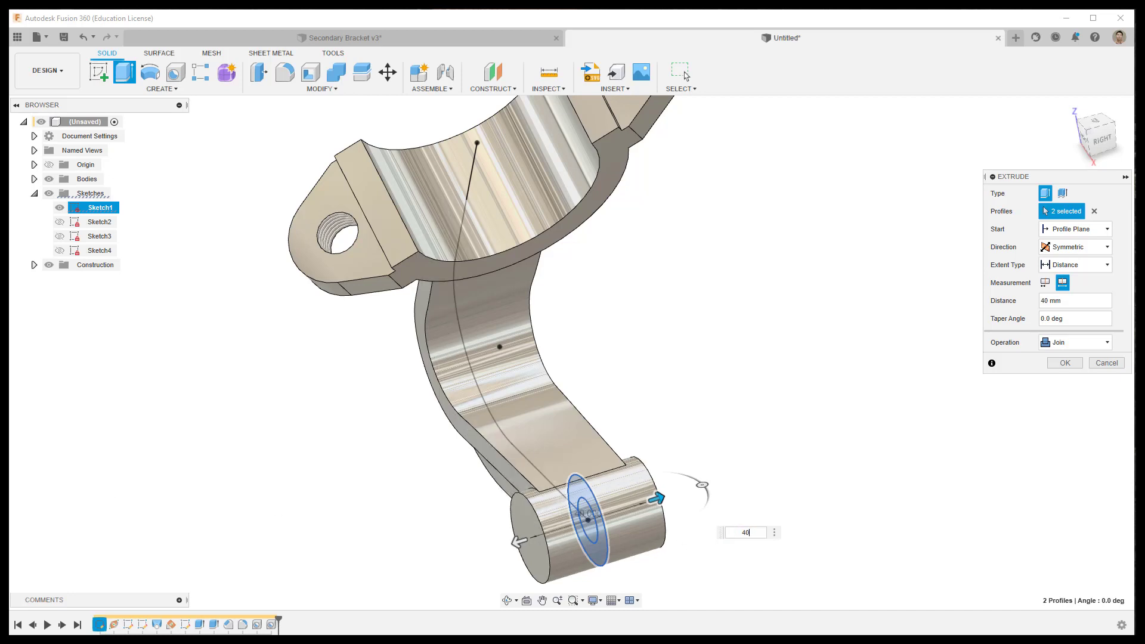
pyautogui.press('Return')
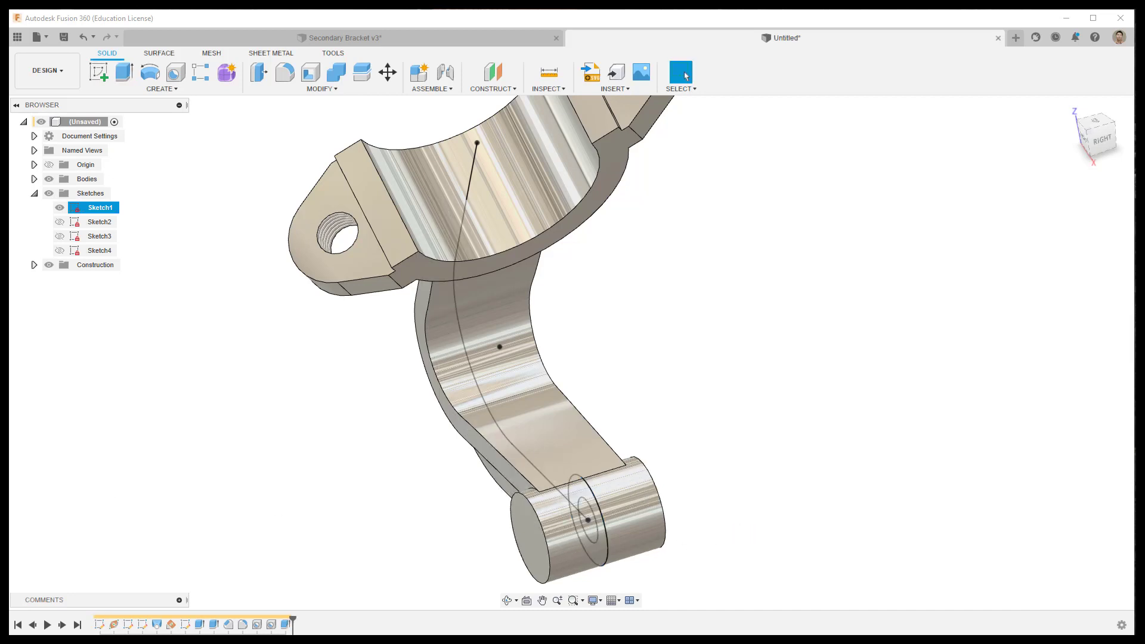
# Edit the end boss extrusion to give it a longer symmetric whole length
pyautogui.doubleClick(285, 625)
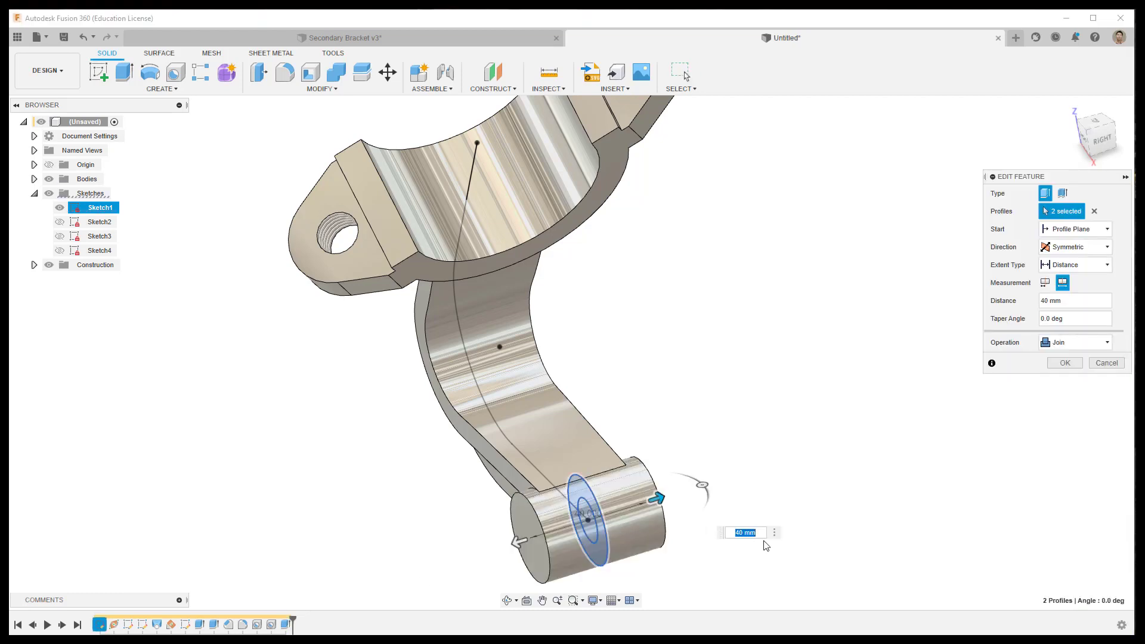
pyautogui.click(1052, 364)
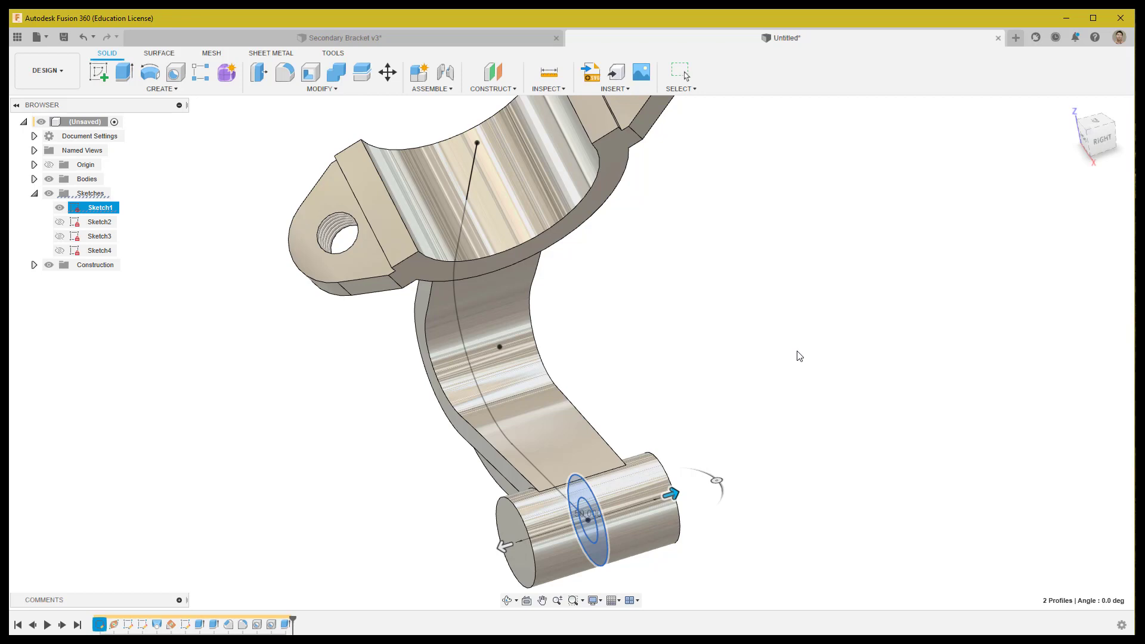
pyautogui.press('Escape')
# Start a sketch on the front plane and project the arm's inner and outer side edges and the boss's outer circle
pyautogui.click(98, 72)
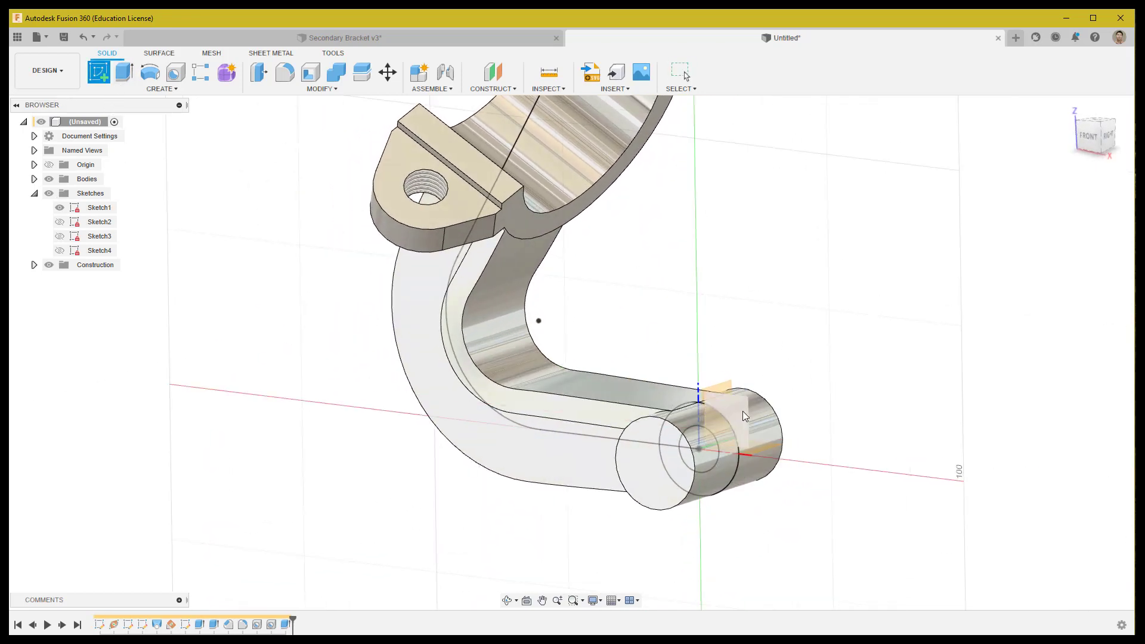
pyautogui.click(741, 412)
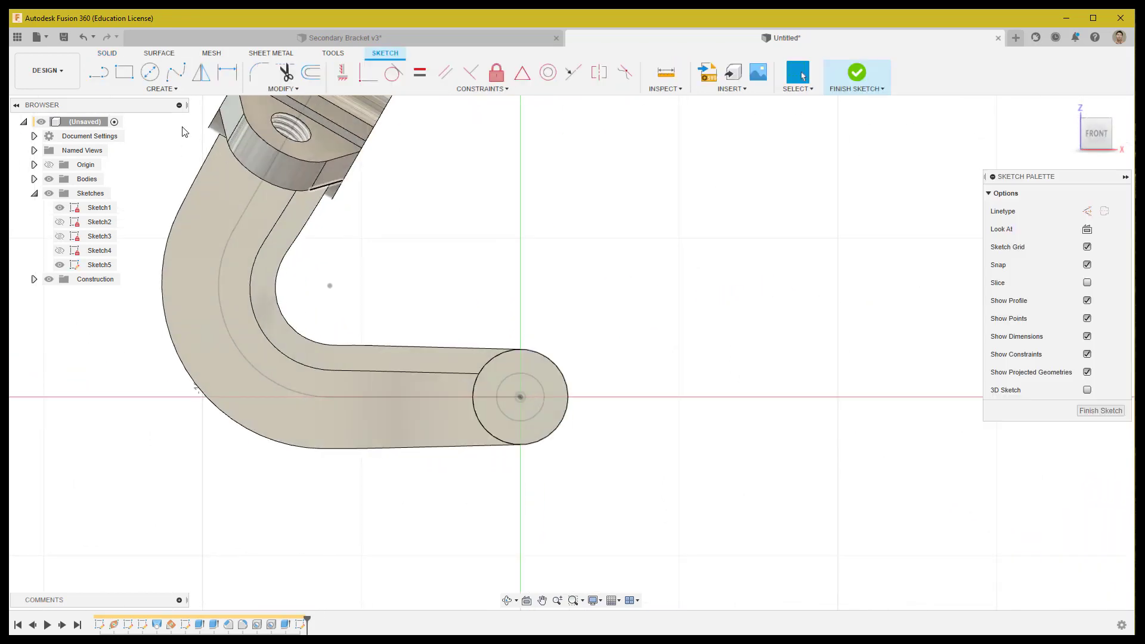
pyautogui.click(136, 91)
pyautogui.moveTo(135, 284)
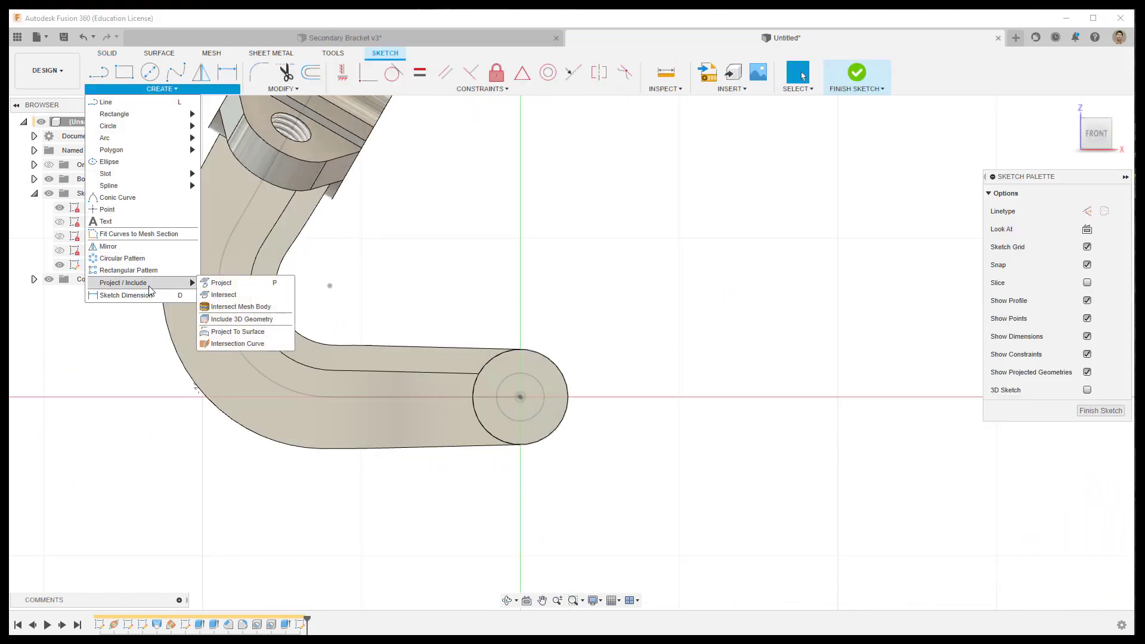
pyautogui.click(222, 284)
pyautogui.click(346, 345)
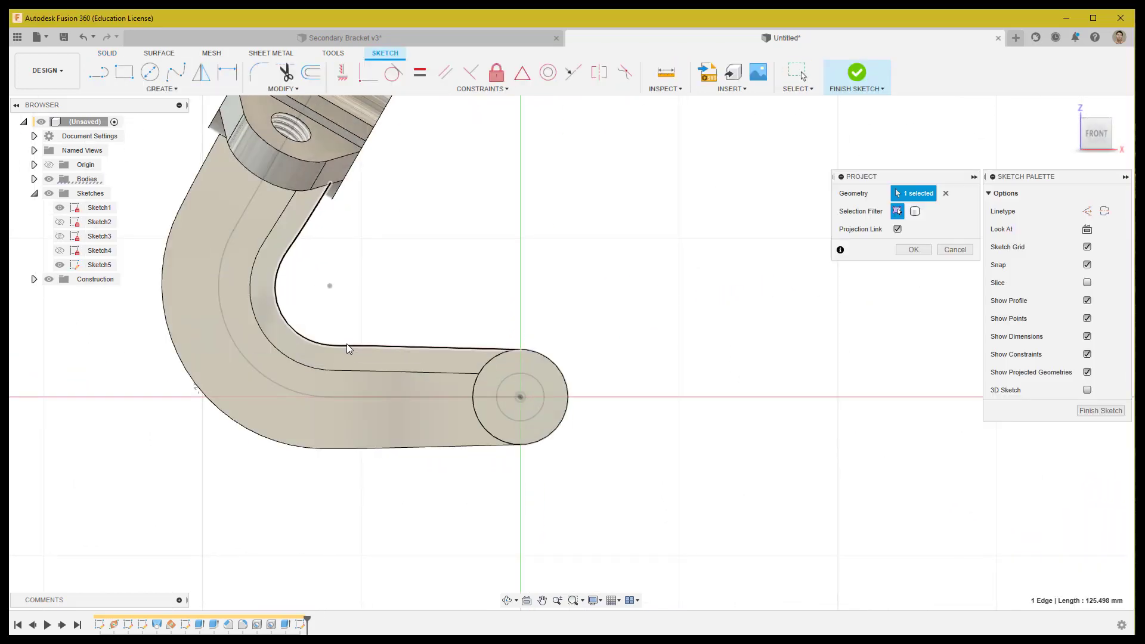
pyautogui.click(420, 454)
pyautogui.click(561, 375)
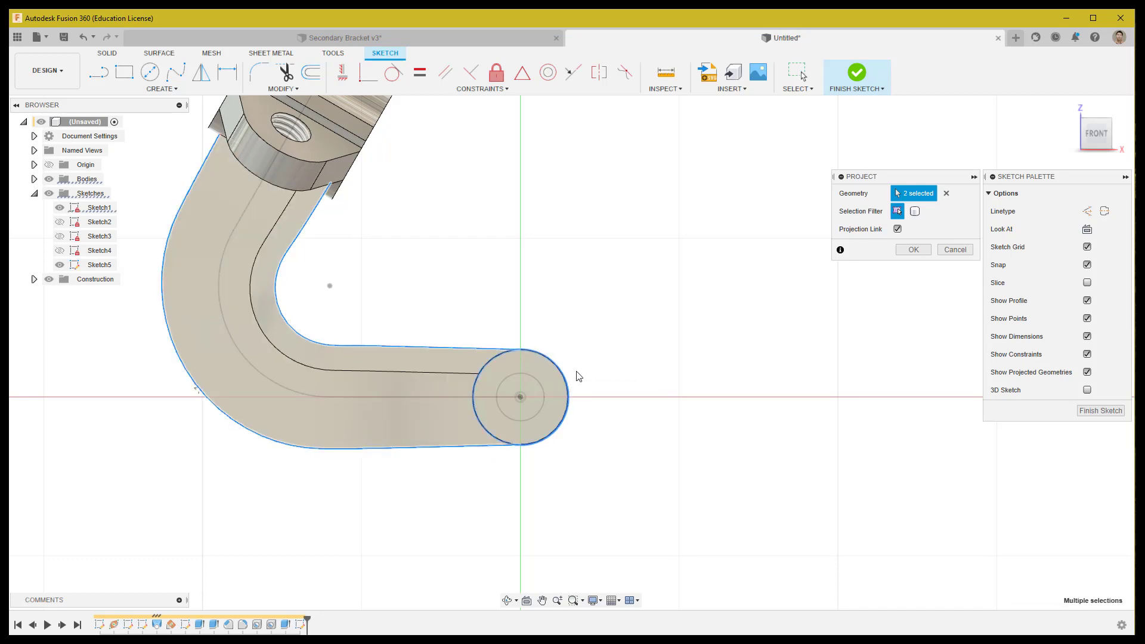
pyautogui.click(910, 250)
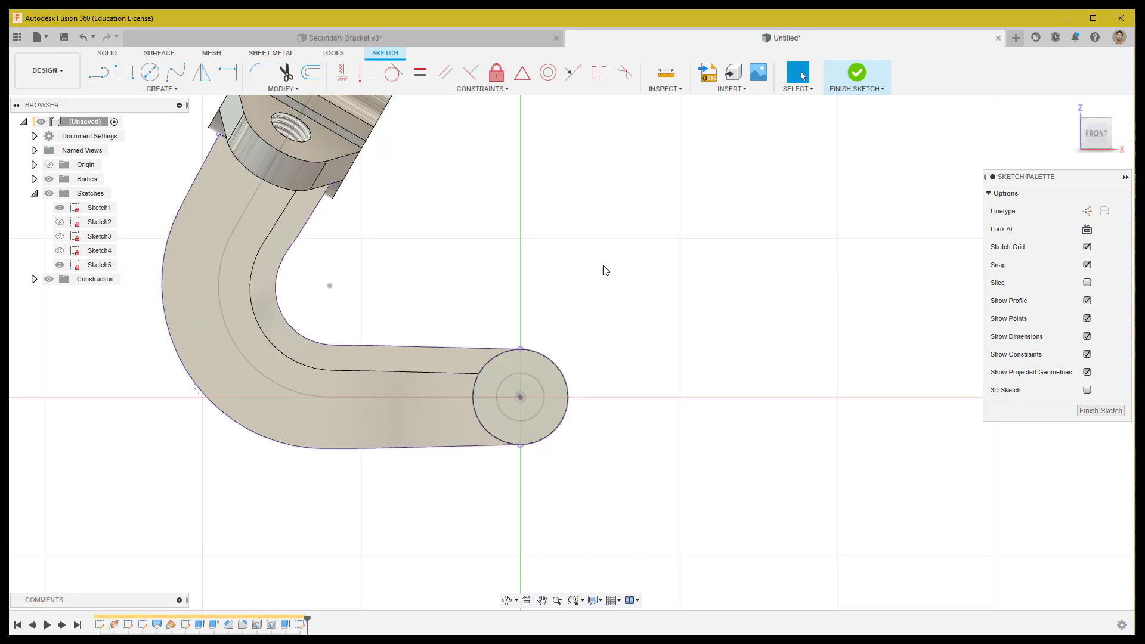
# Sketch a slanted line about 36 mm long across the arm near the boss, joining the two projected arm edges
pyautogui.moveTo(604, 266); pyautogui.dragTo(710, 268, button='middle')
pyautogui.click(106, 74)
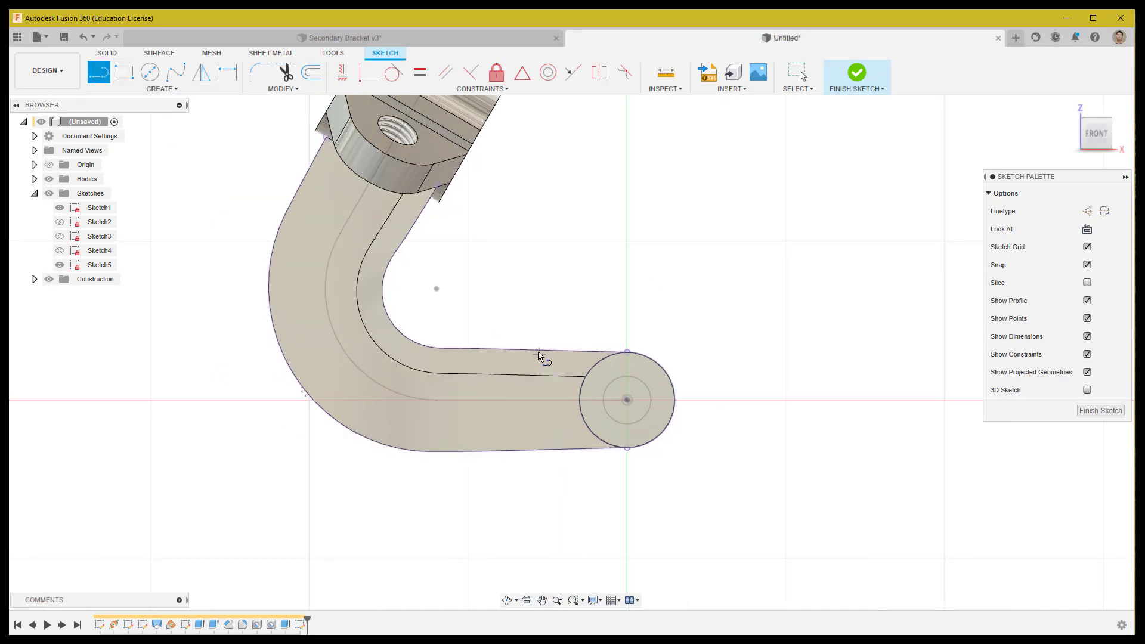
pyautogui.click(537, 350)
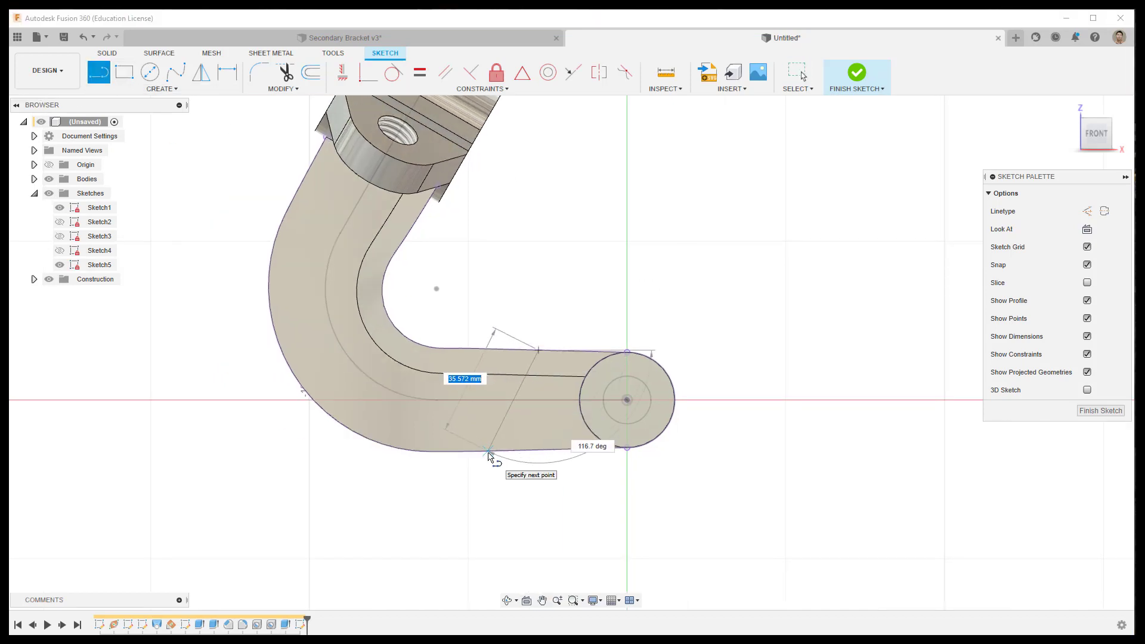
pyautogui.click(488, 450)
pyautogui.press('Escape')
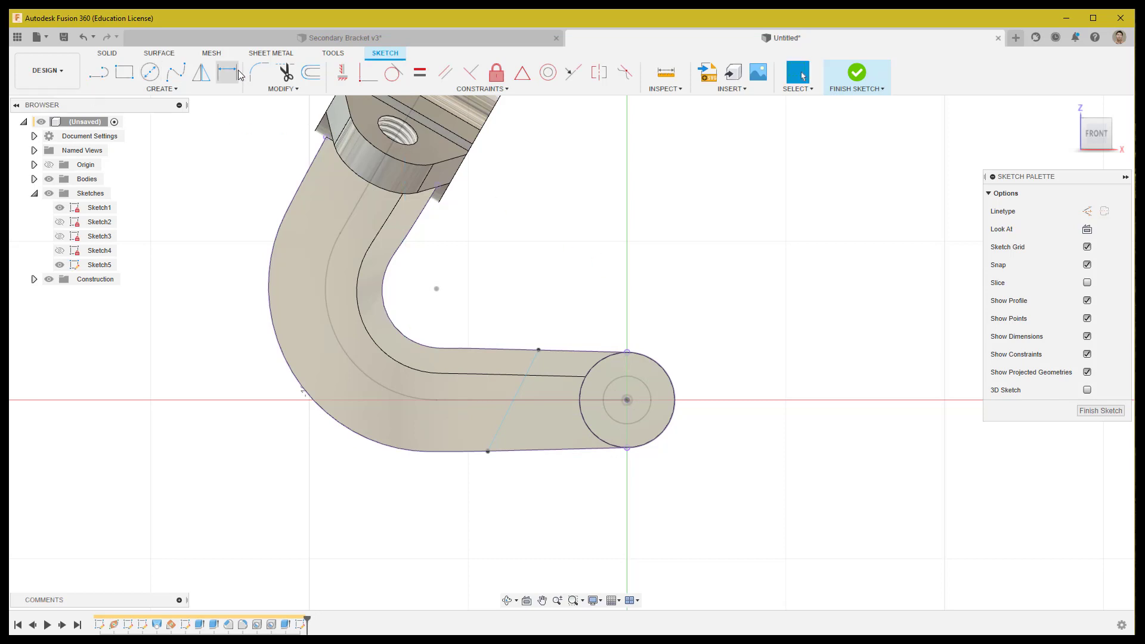
# Draw a 15 mm horizontal line from the boss centre to its outer circle and make it a construction line
pyautogui.click(227, 73)
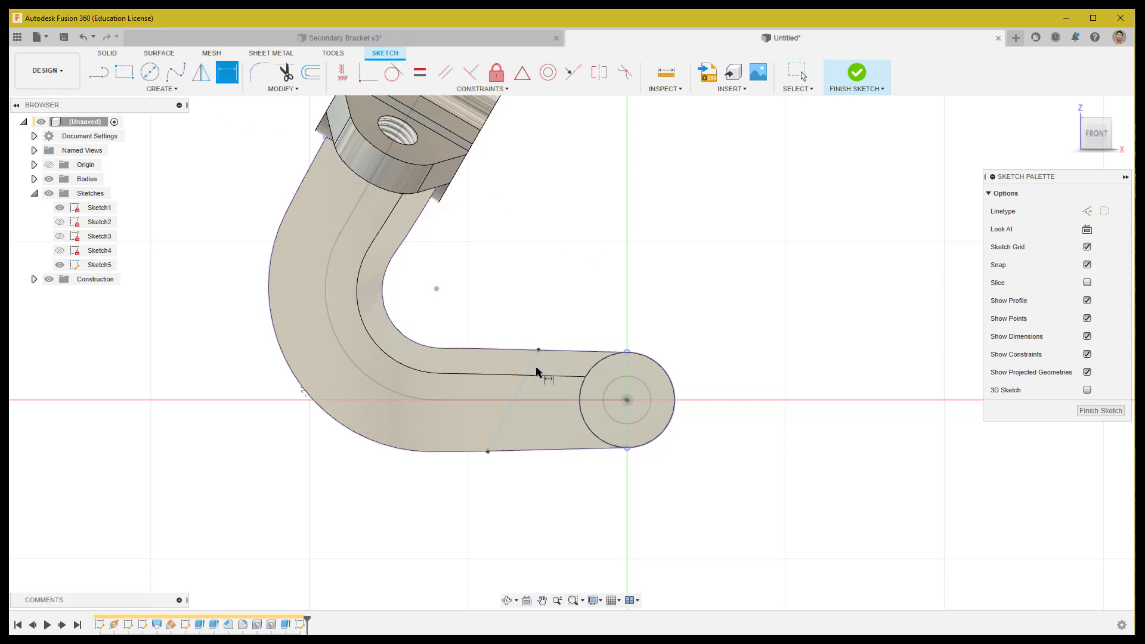
pyautogui.press('l')
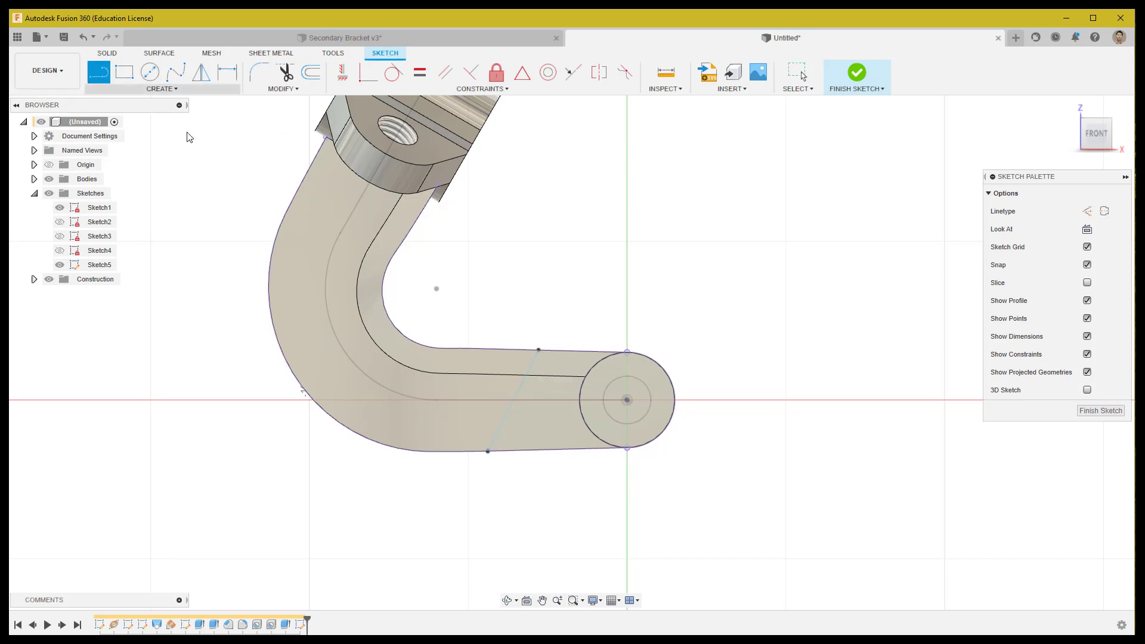
pyautogui.click(627, 400)
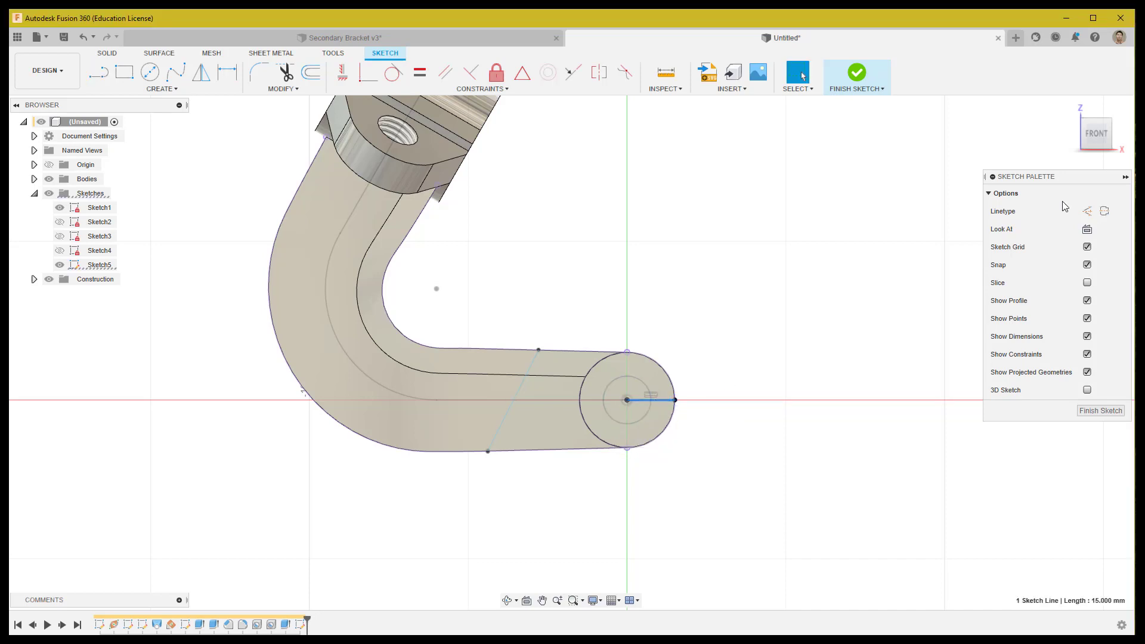
pyautogui.click(1087, 211)
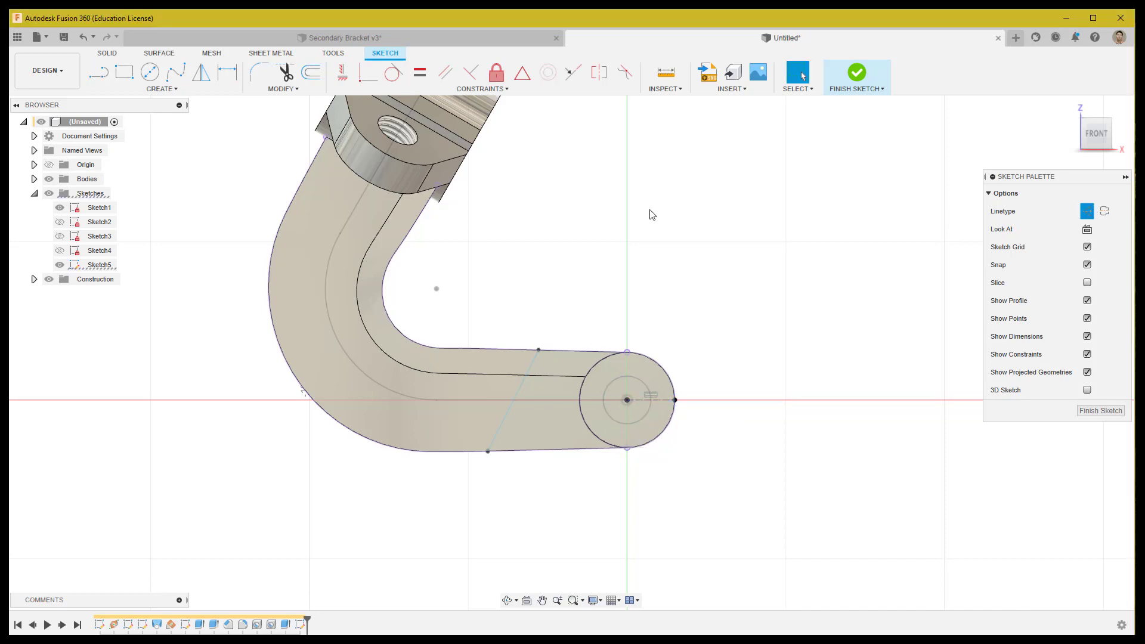
# Dimension the angle between the slanted line and the horizontal construction line at 60 degrees
pyautogui.click(228, 72)
pyautogui.click(641, 400)
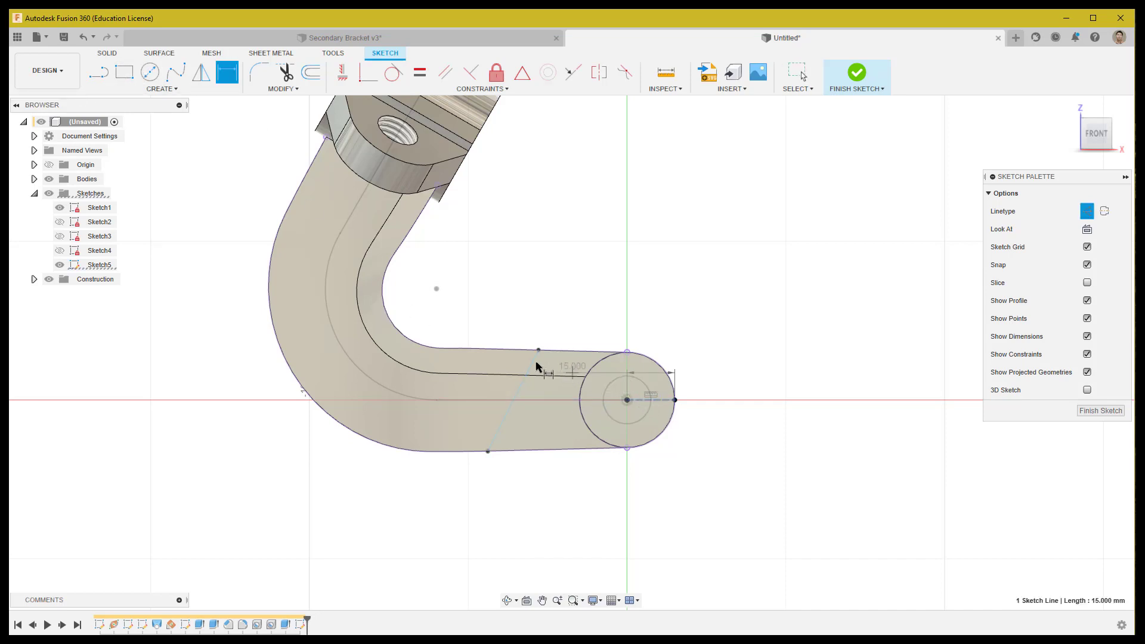
pyautogui.click(534, 368)
pyautogui.click(671, 288)
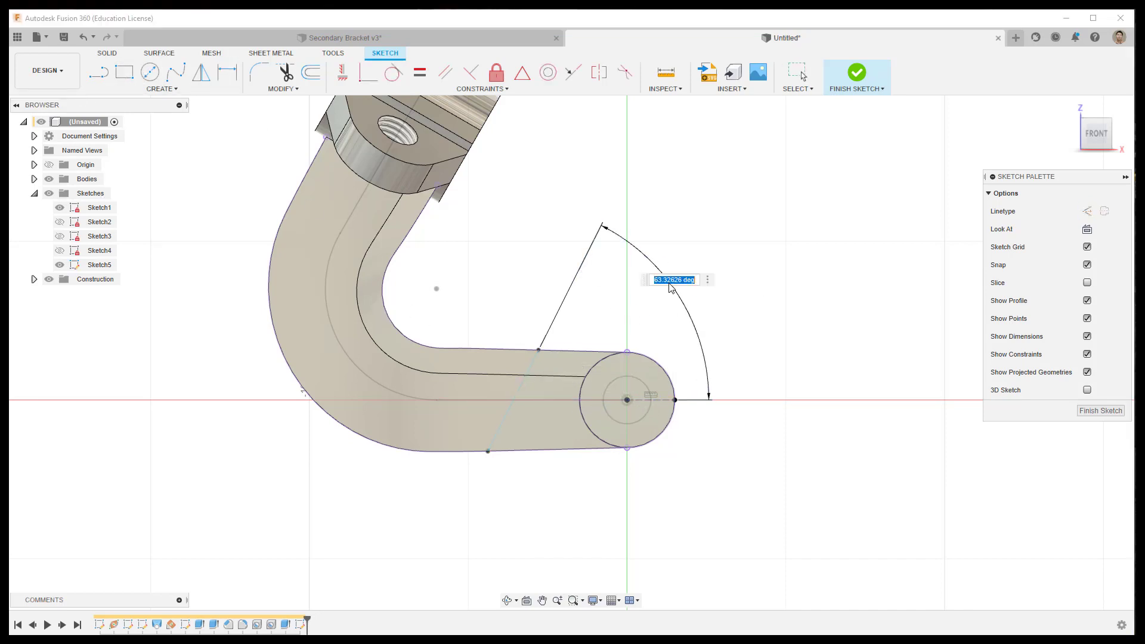
pyautogui.press('Return')
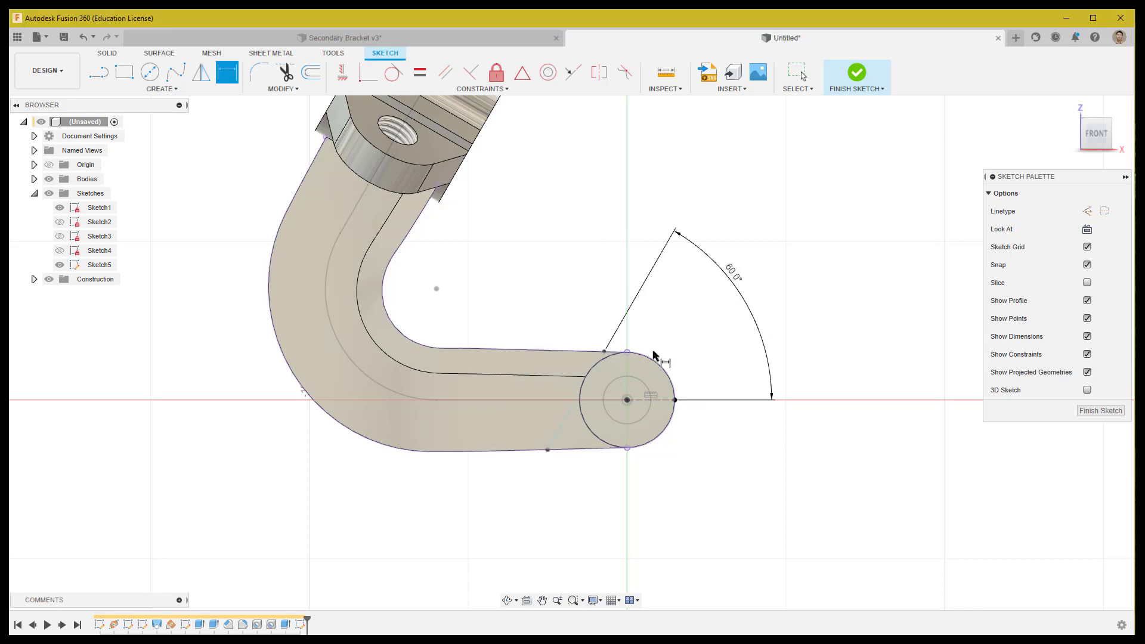
pyautogui.press('Escape')
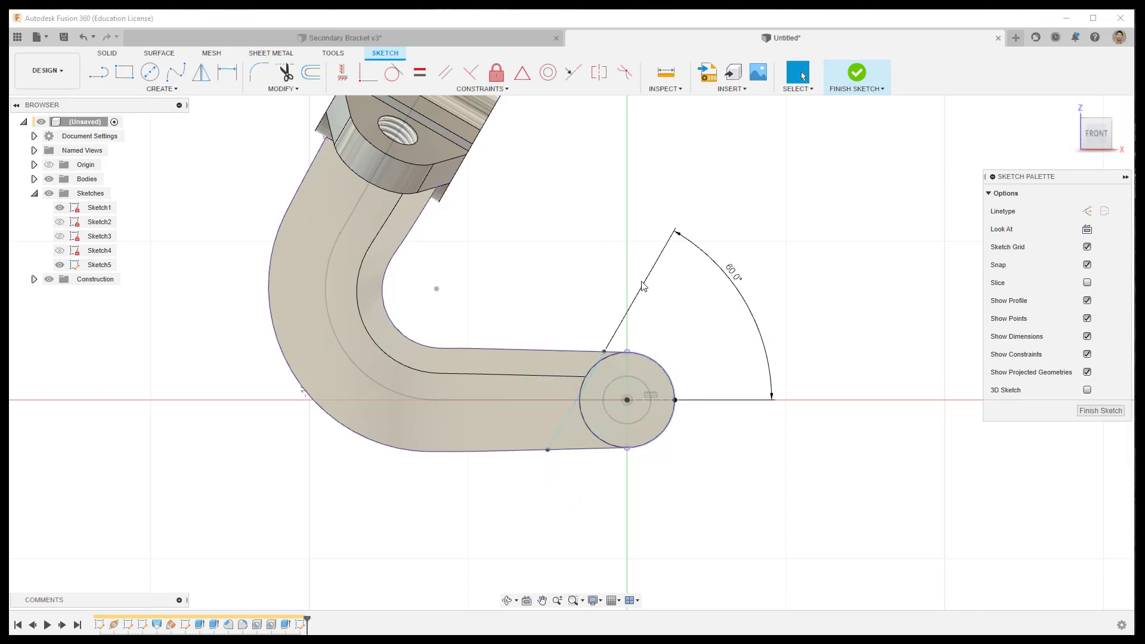
# Dimension the horizontal distance from the slanted line's upper endpoint to the boss centre at 25 mm
pyautogui.click(226, 75)
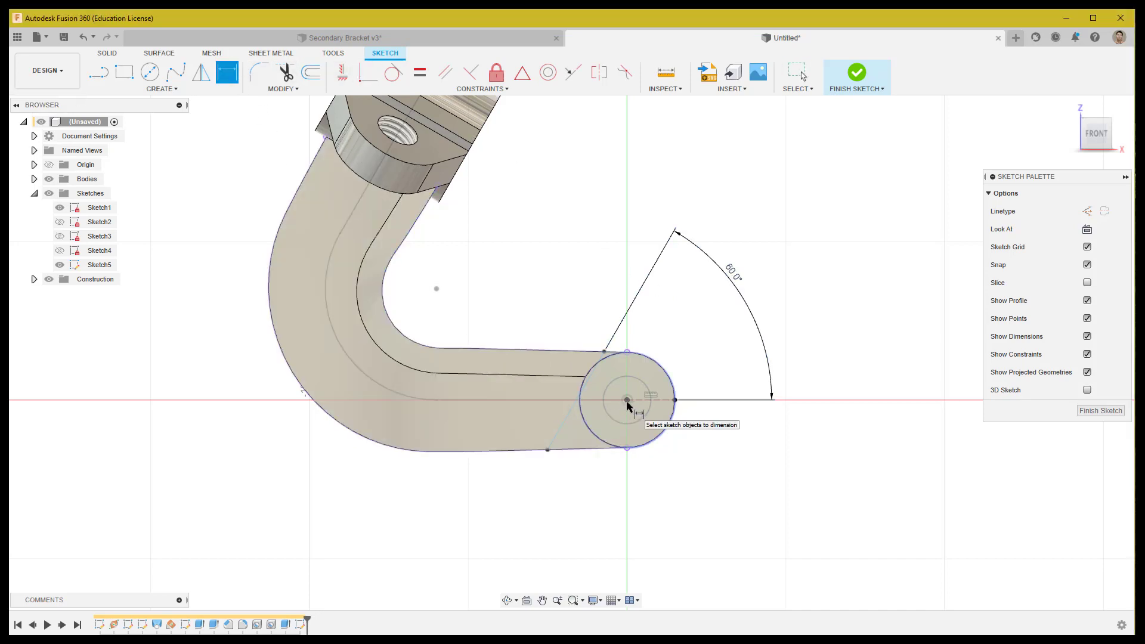
pyautogui.click(613, 251)
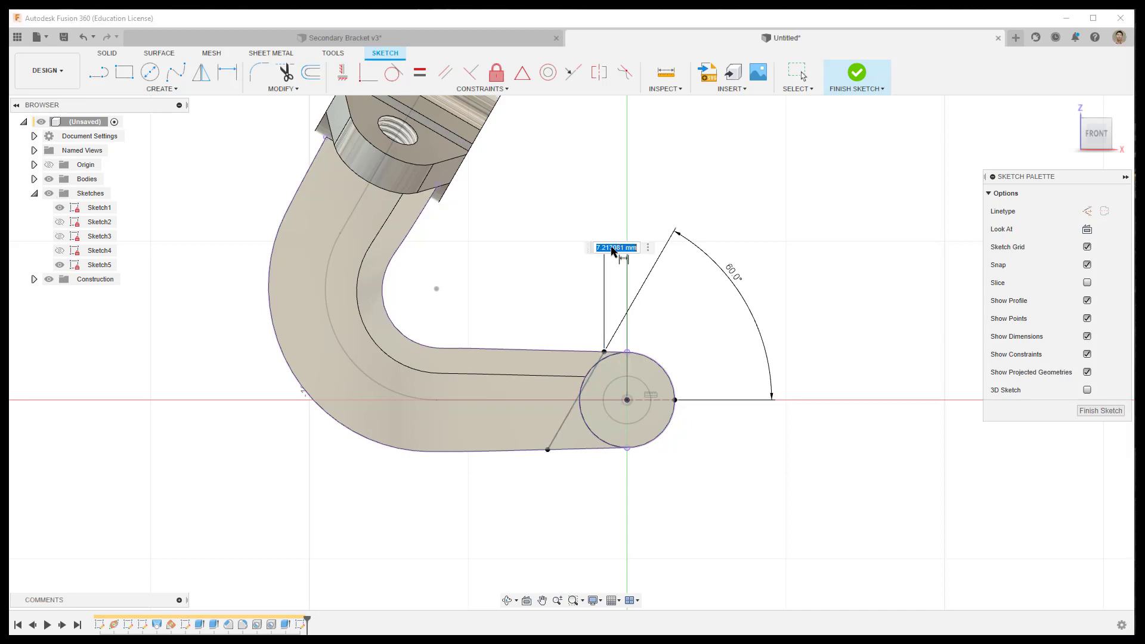
pyautogui.press('Return')
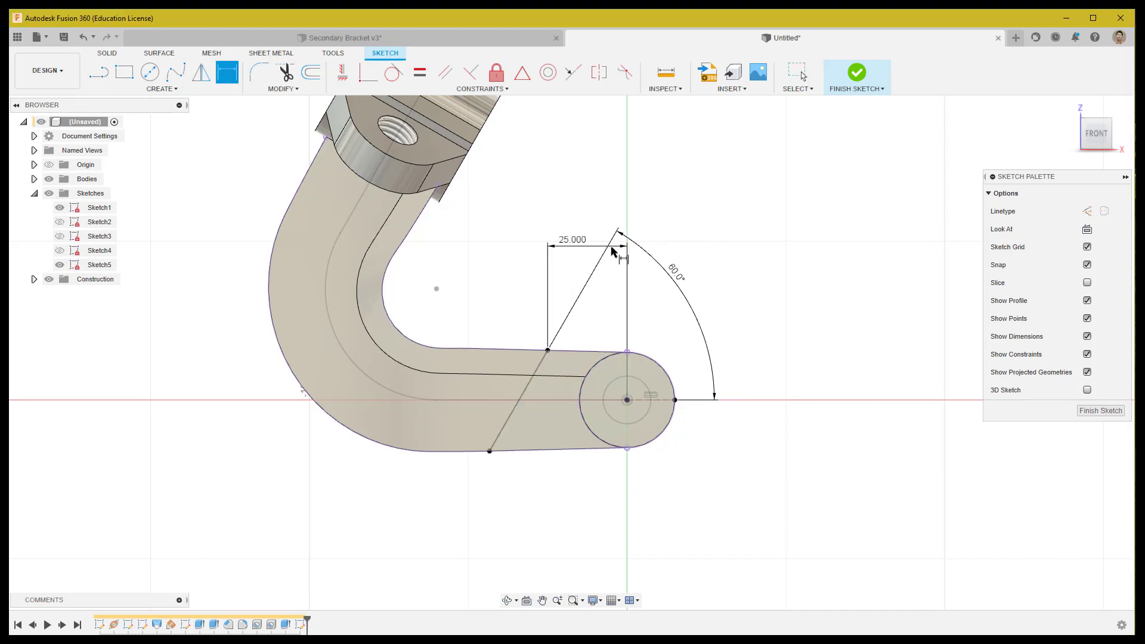
# Sketch a second slanted line about 35 mm long across the arm on the boss side of the first, and make it parallel to the first
pyautogui.press('l')
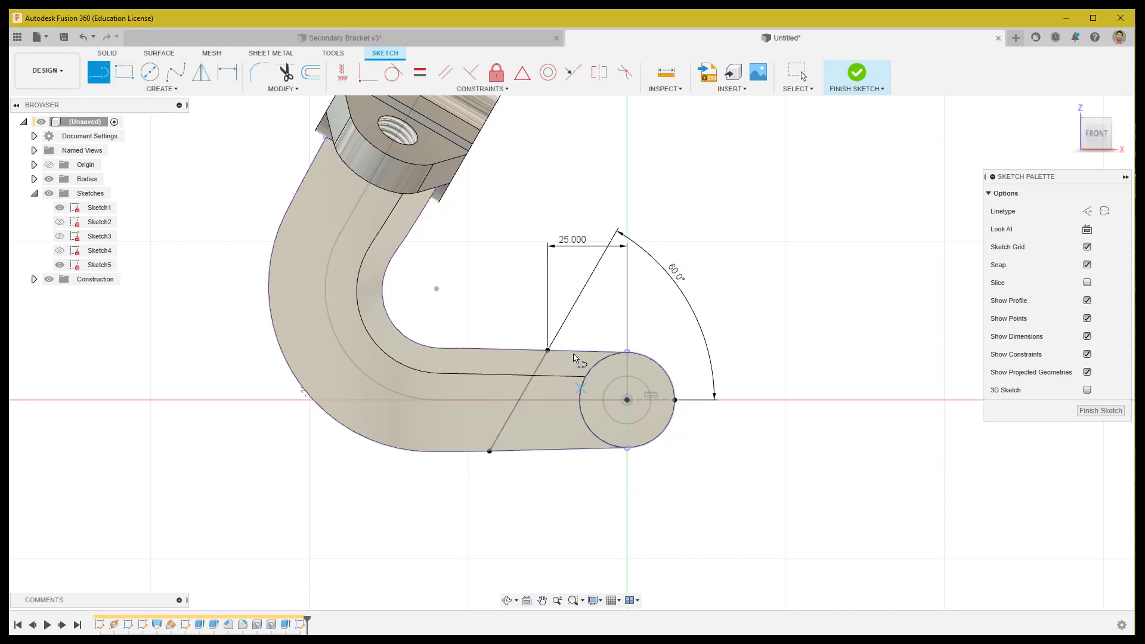
pyautogui.click(571, 351)
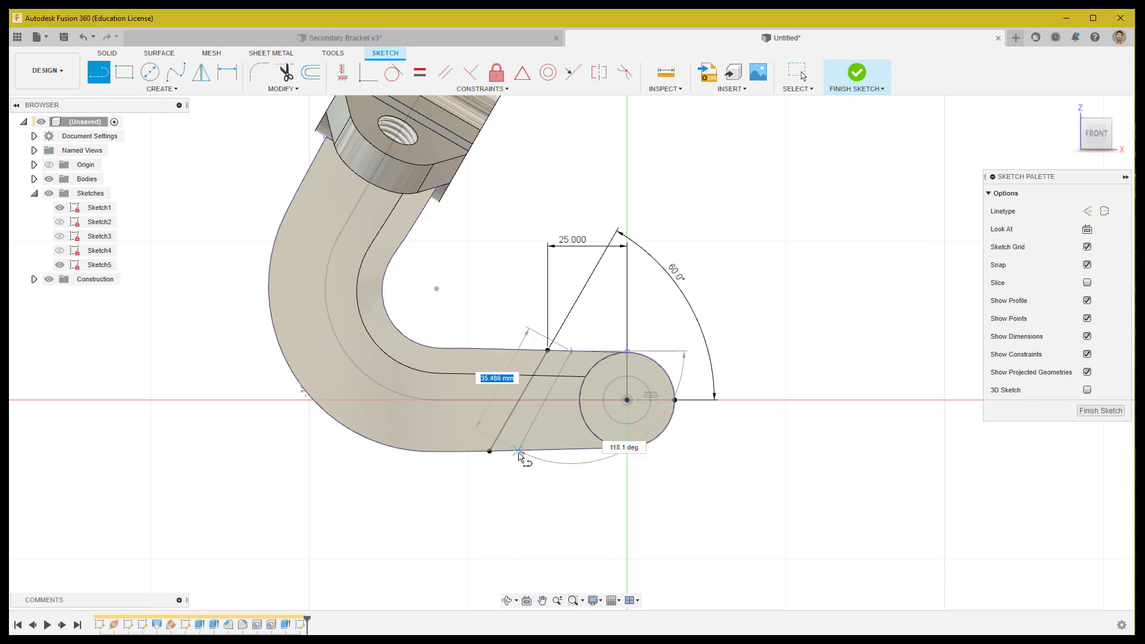
pyautogui.doubleClick(518, 450)
pyautogui.click(445, 72)
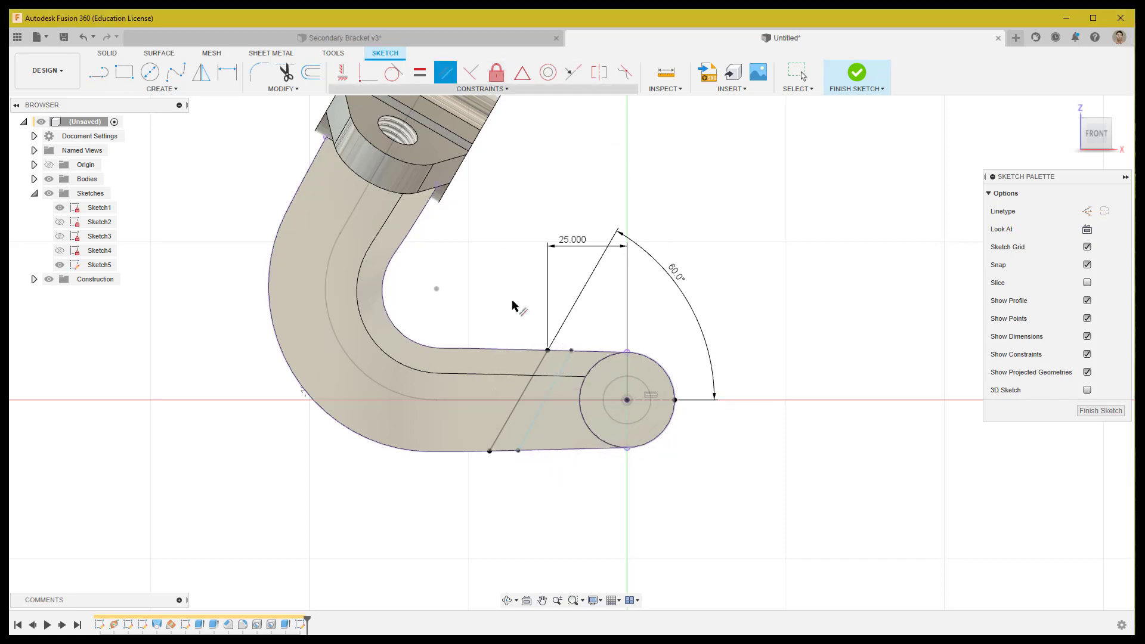
pyautogui.click(563, 366)
pyautogui.click(542, 364)
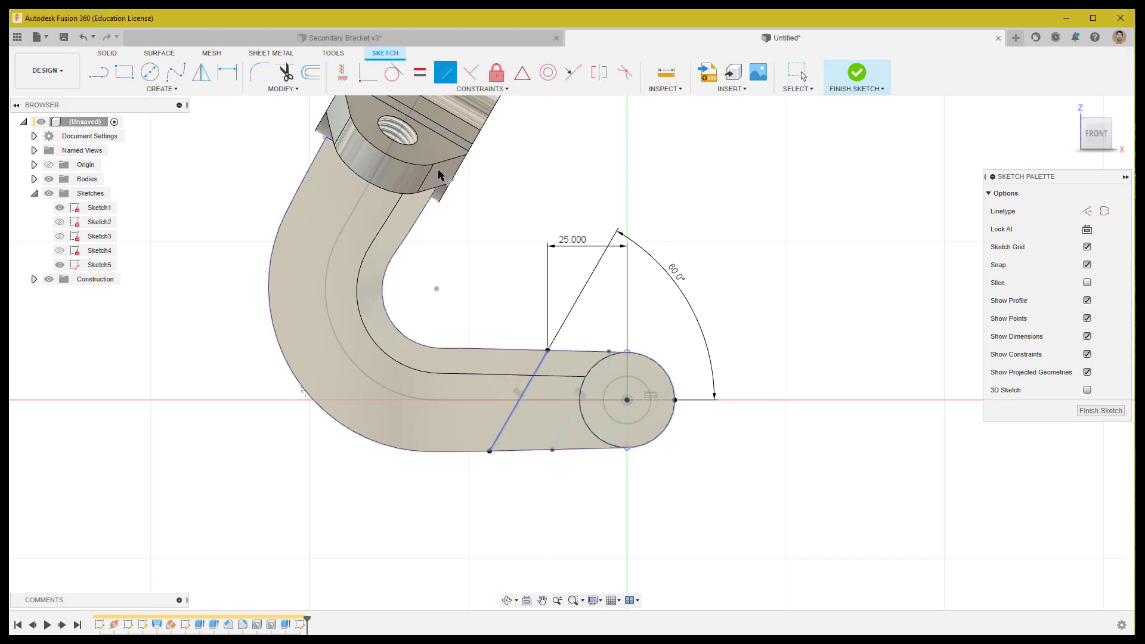
# Dimension the spacing between the two parallel slanted lines at 8 mm and finish the sketch
pyautogui.click(230, 76)
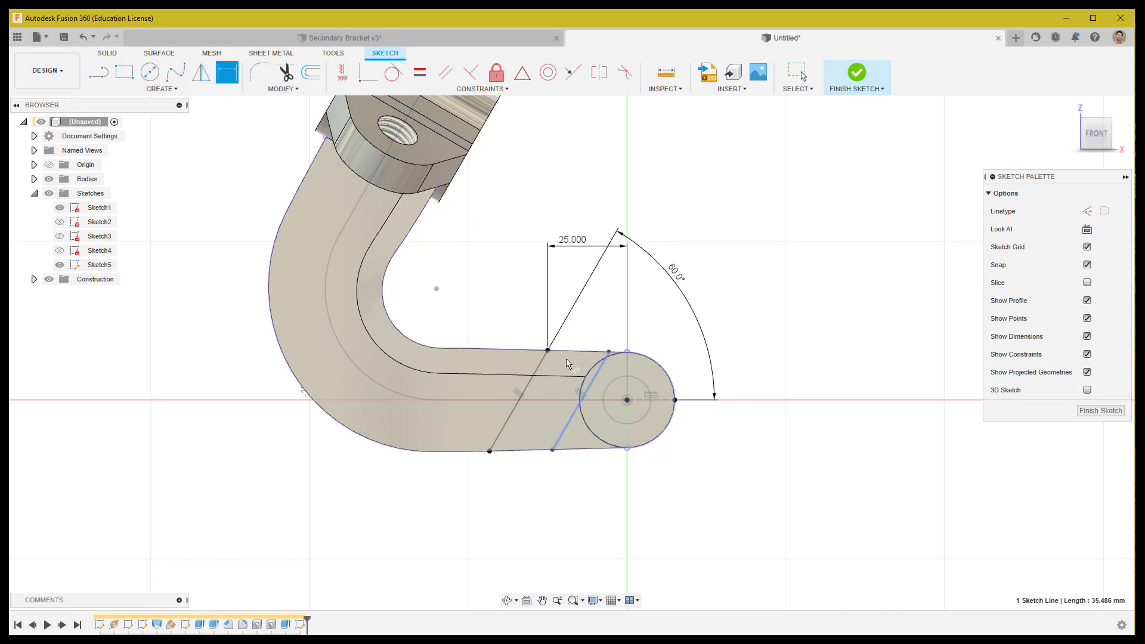
pyautogui.click(539, 364)
pyautogui.click(596, 321)
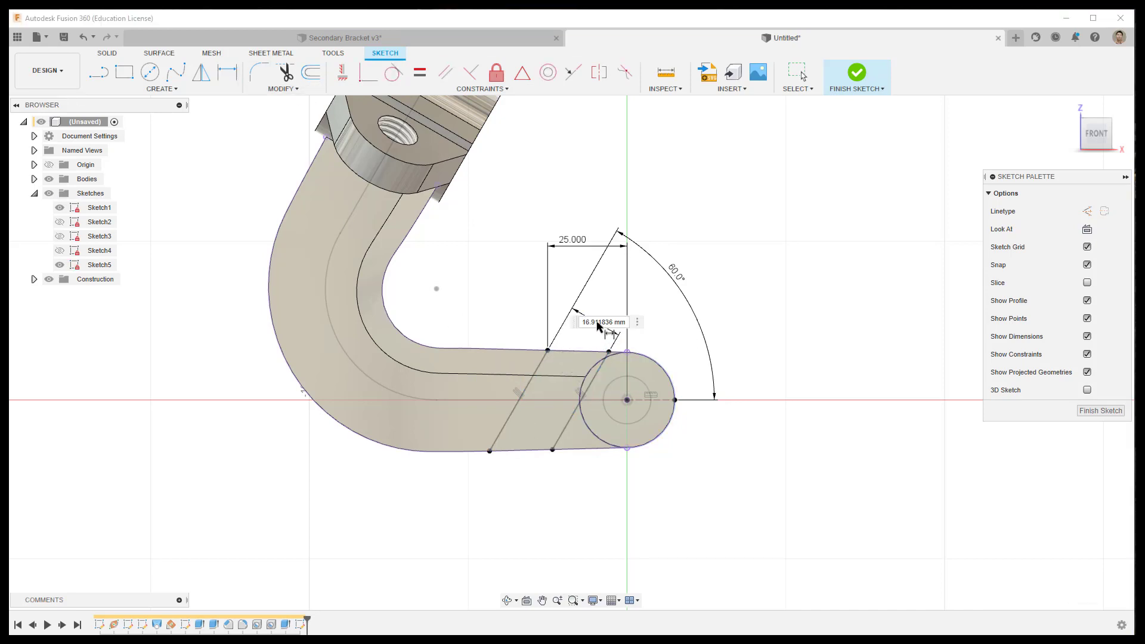
pyautogui.click(600, 325)
pyautogui.write('8')
pyautogui.press('Return')
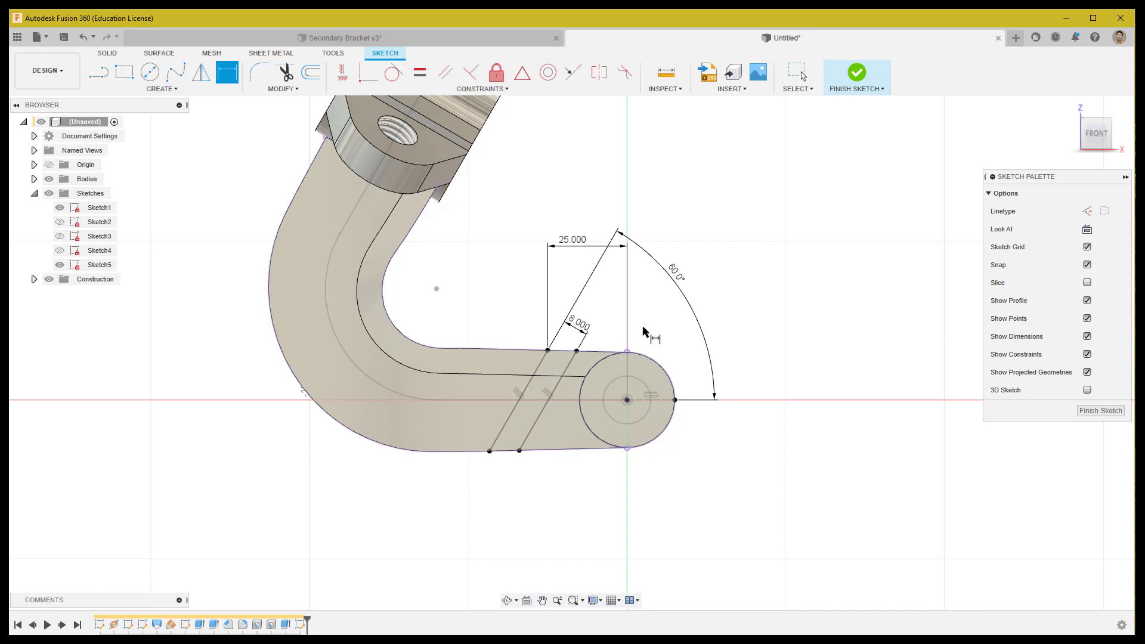
pyautogui.rightClick(760, 219)
pyautogui.click(700, 215)
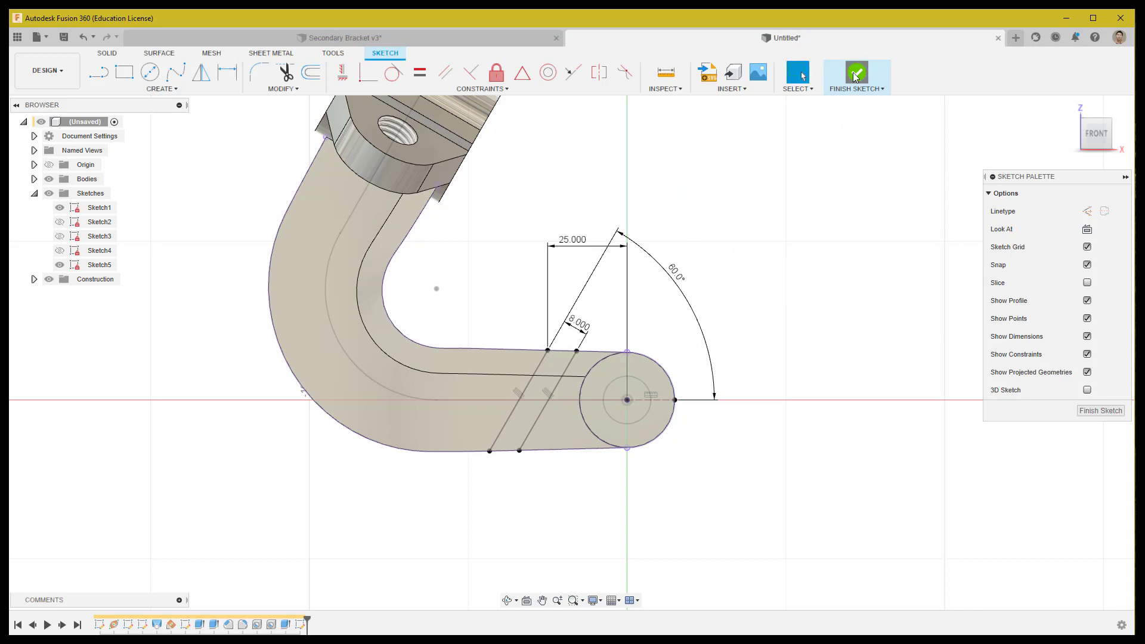
pyautogui.click(856, 76)
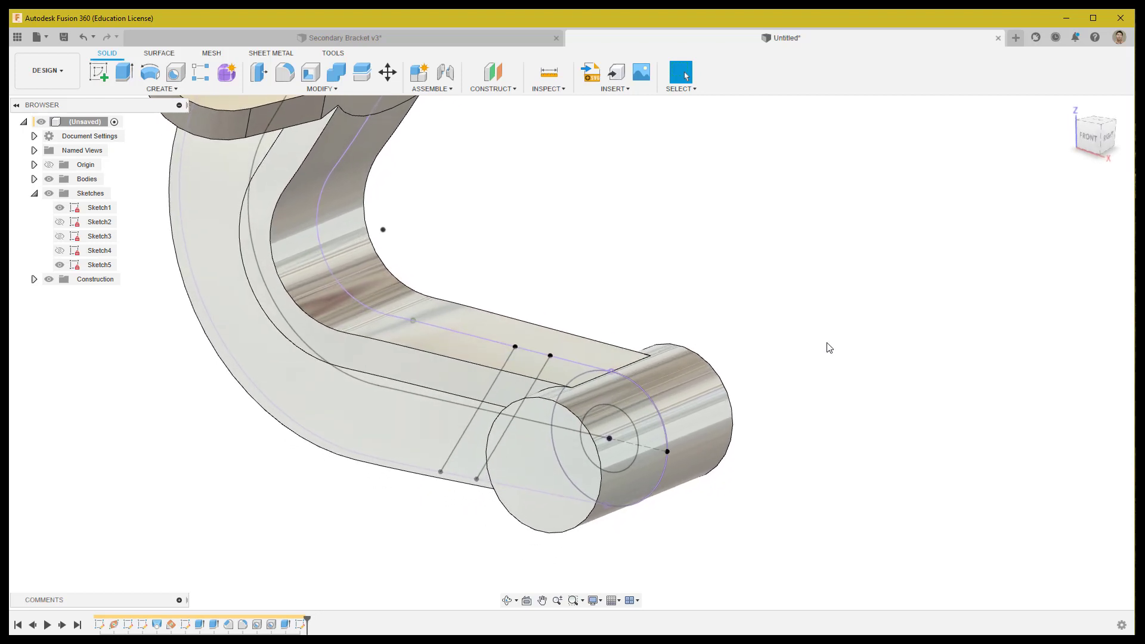
# Select the strip between the slanted lines, the region between it and the boss, and the boss's ring and inner-circle profiles
pyautogui.click(130, 82)
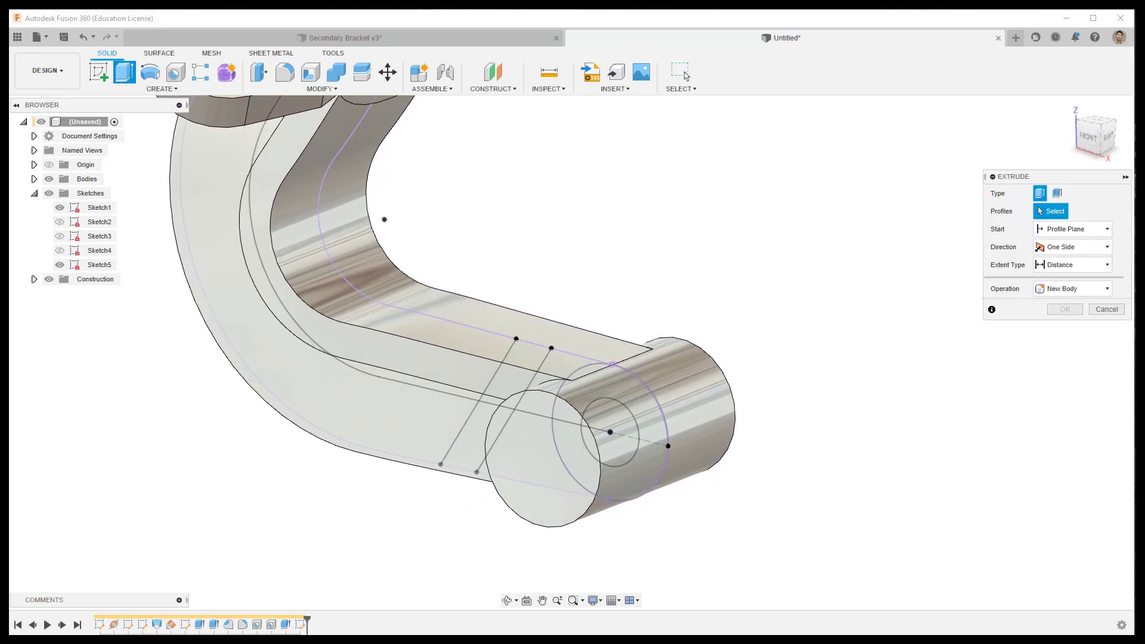
pyautogui.click(684, 75)
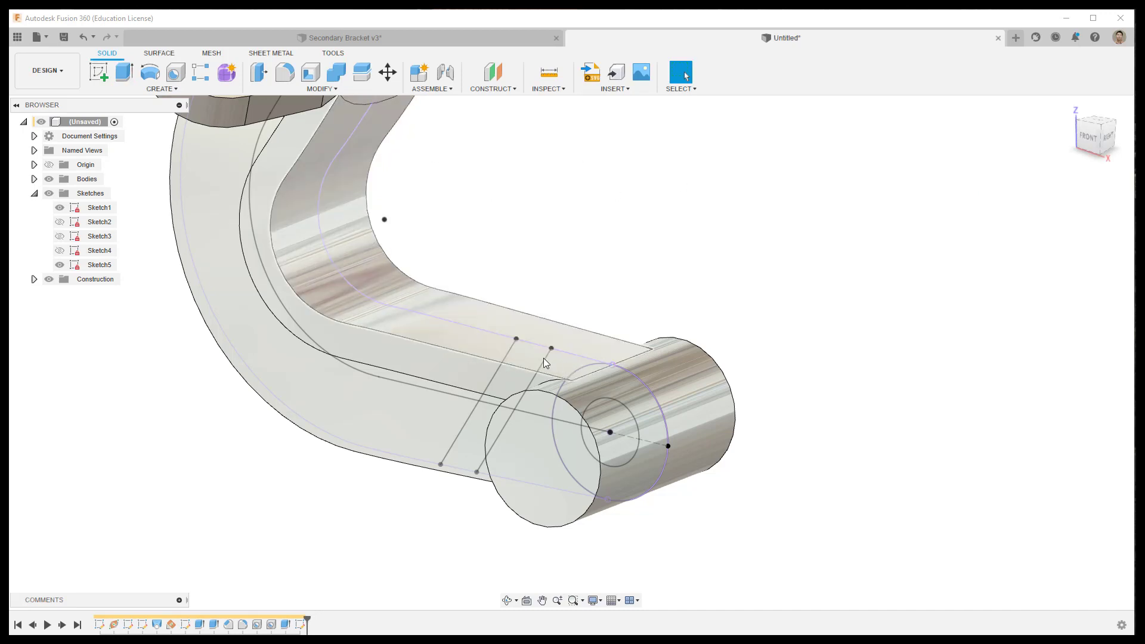
pyautogui.scroll(-1, 642, 395)
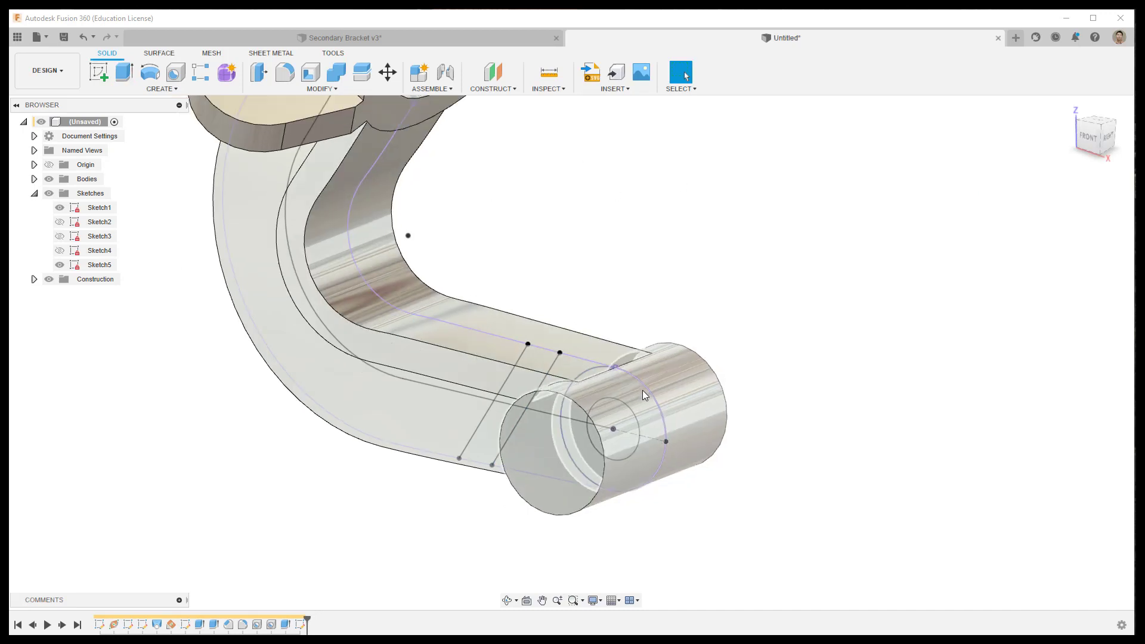
pyautogui.moveTo(770, 335); pyautogui.dragTo(780, 327, button='middle')
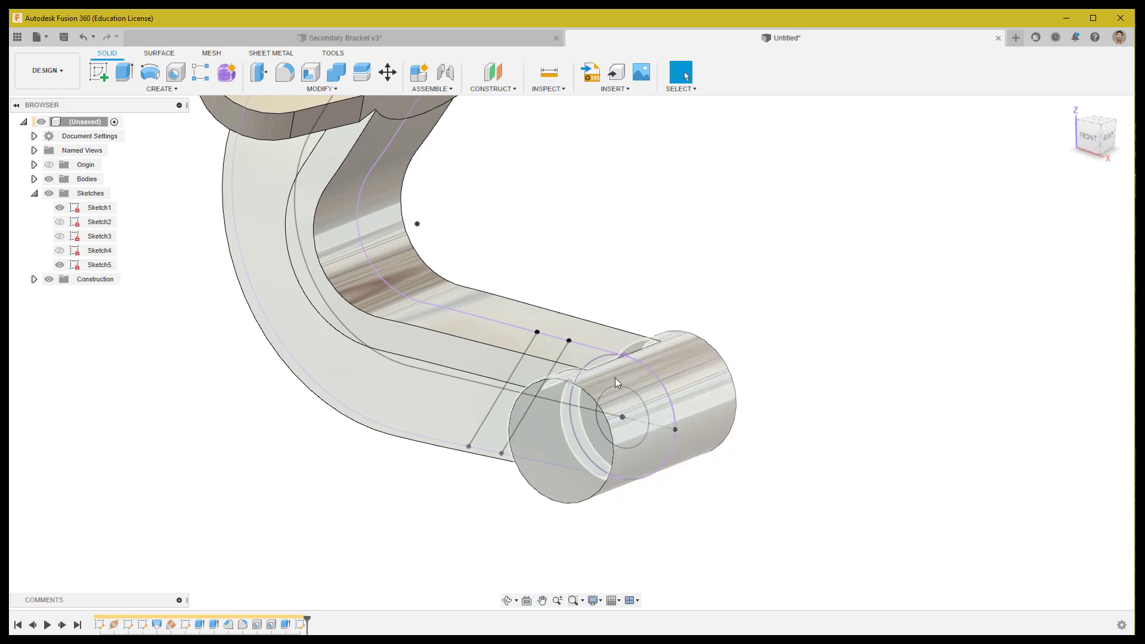
pyautogui.keyDown('shift'); pyautogui.moveTo(614, 377); pyautogui.dragTo(552, 328, button='middle'); pyautogui.keyUp('shift')
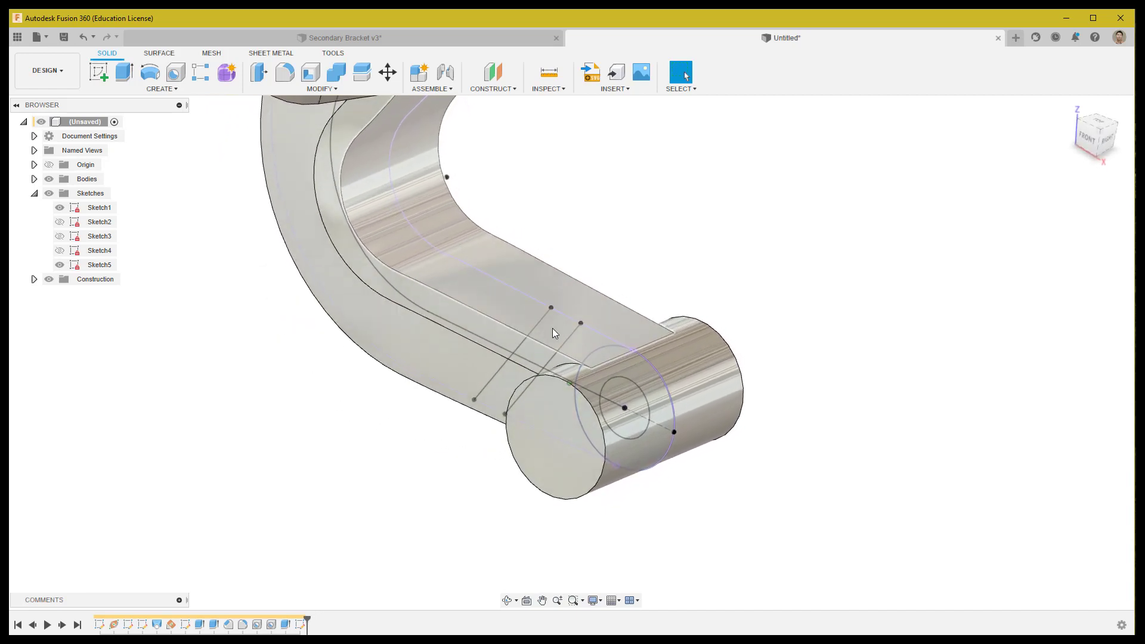
pyautogui.click(584, 338)
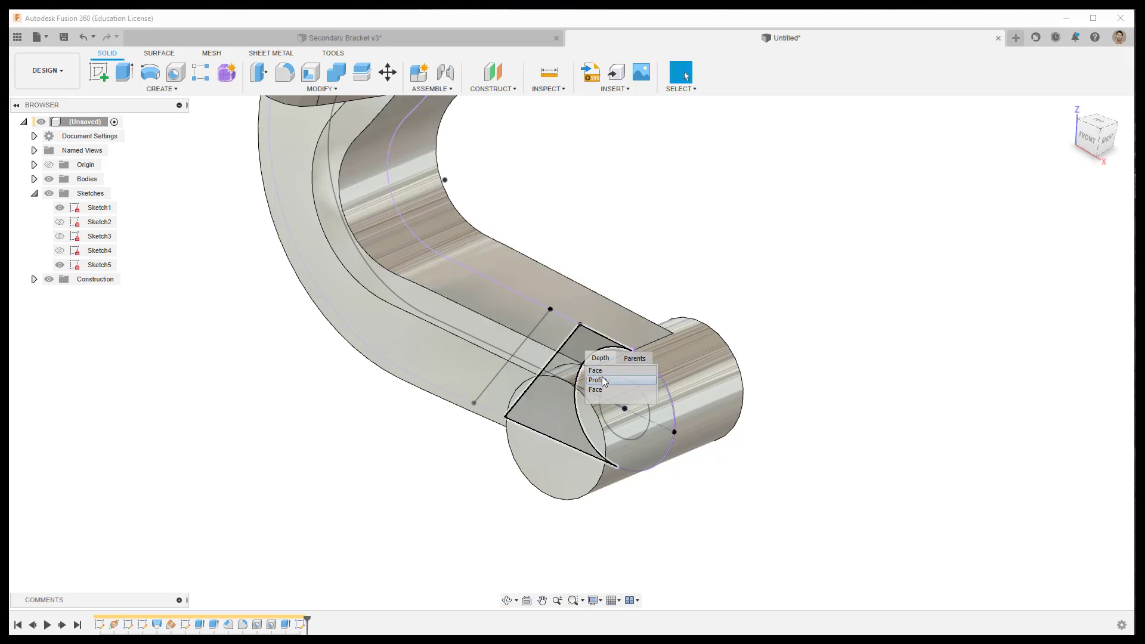
pyautogui.click(597, 379)
pyautogui.click(558, 324)
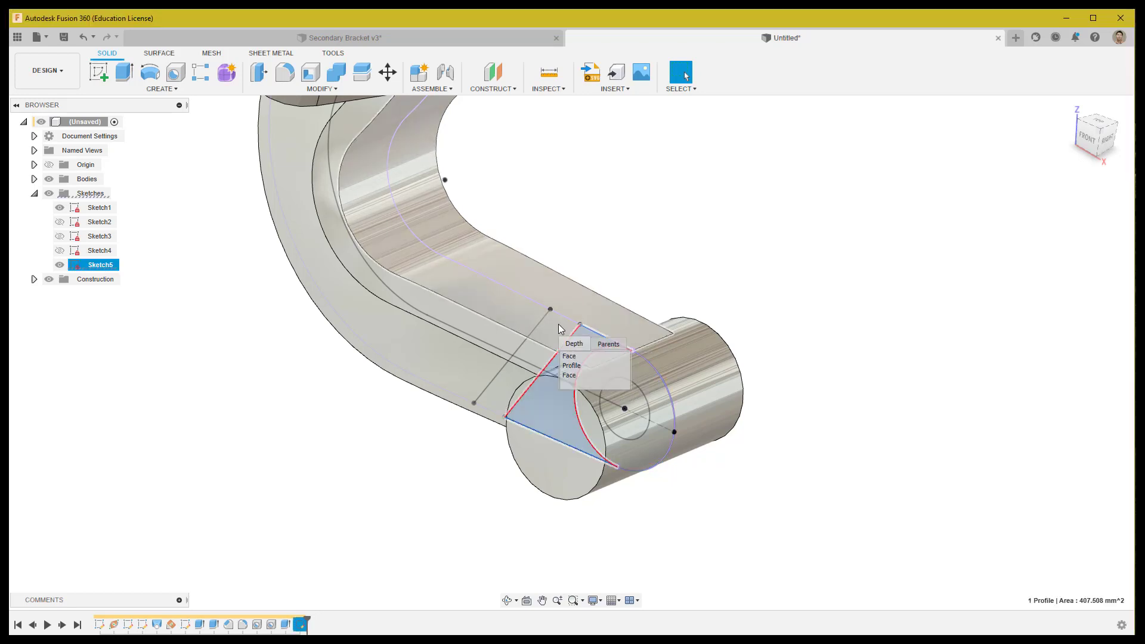
pyautogui.click(581, 367)
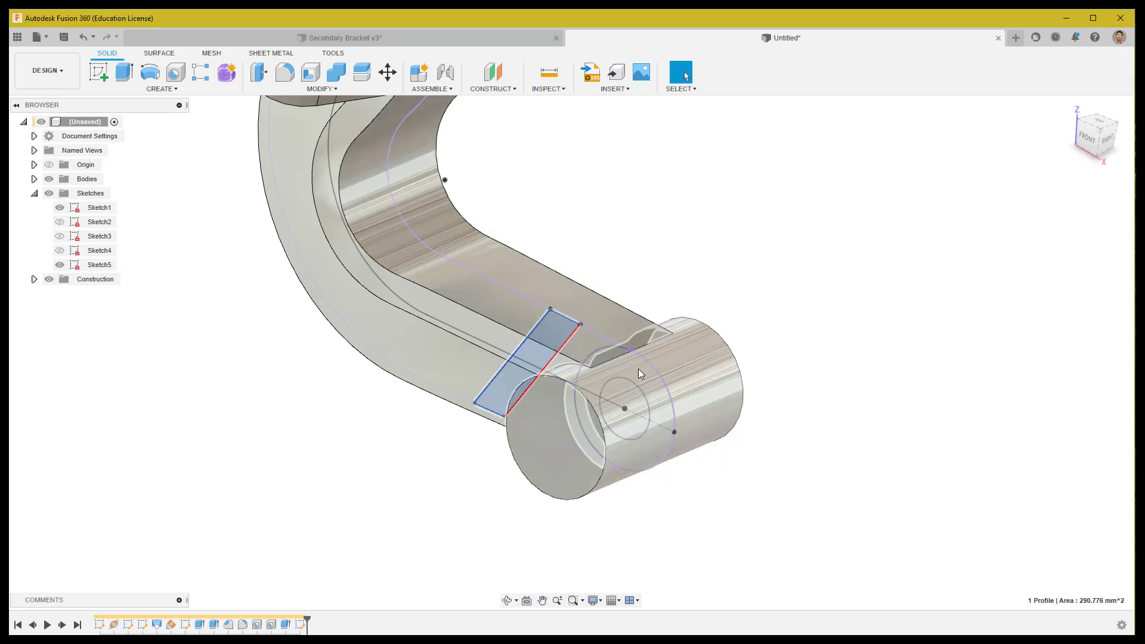
pyautogui.click(588, 339)
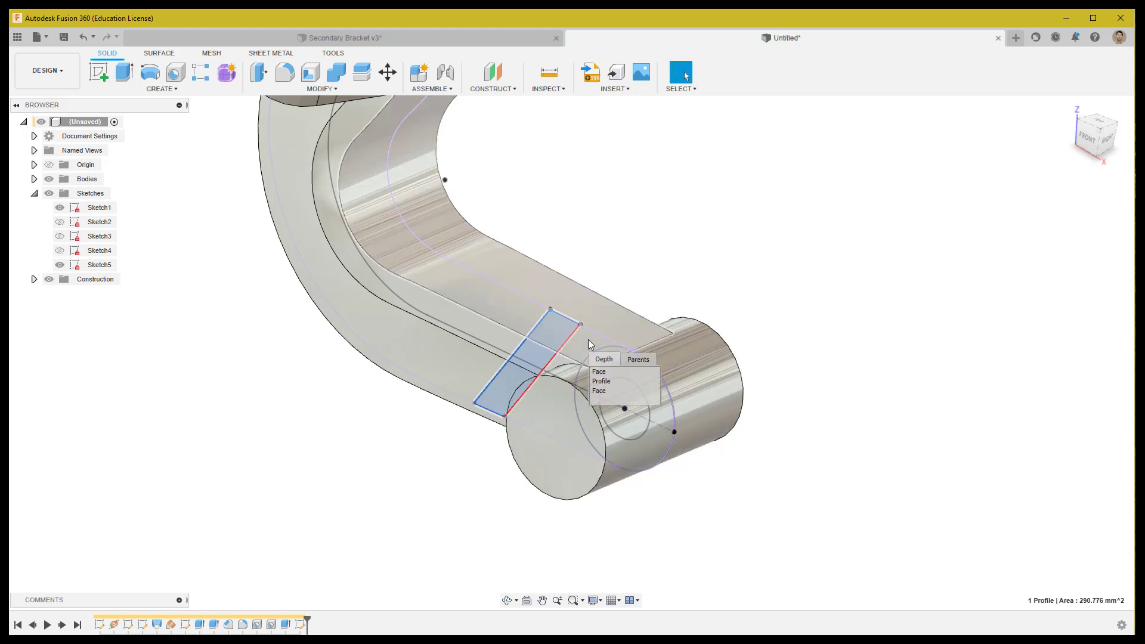
pyautogui.click(606, 380)
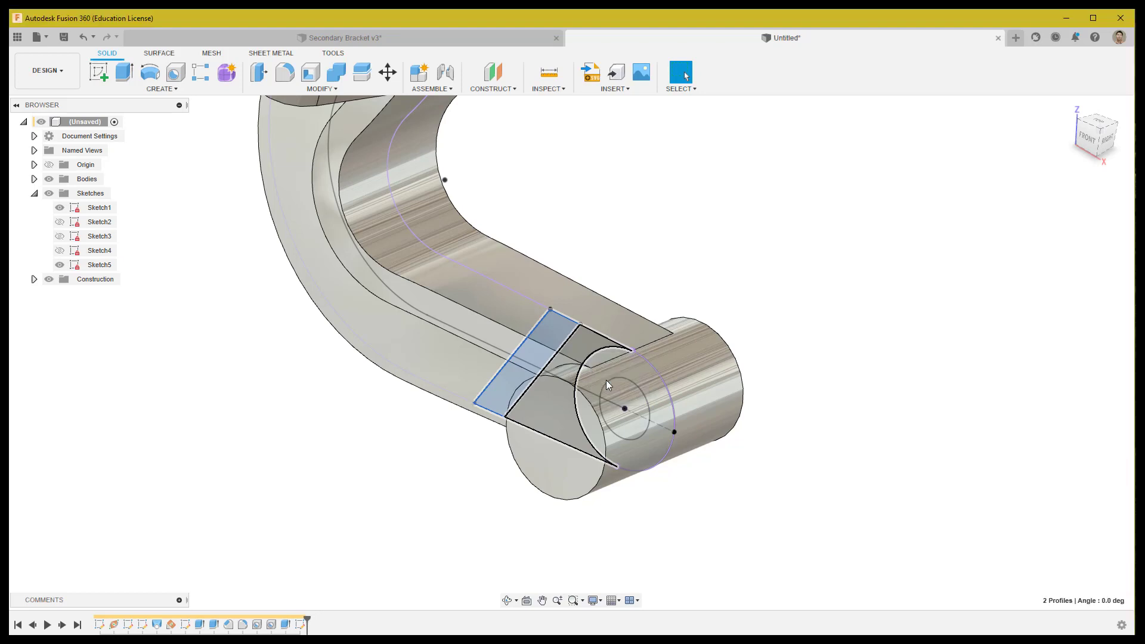
pyautogui.click(642, 378)
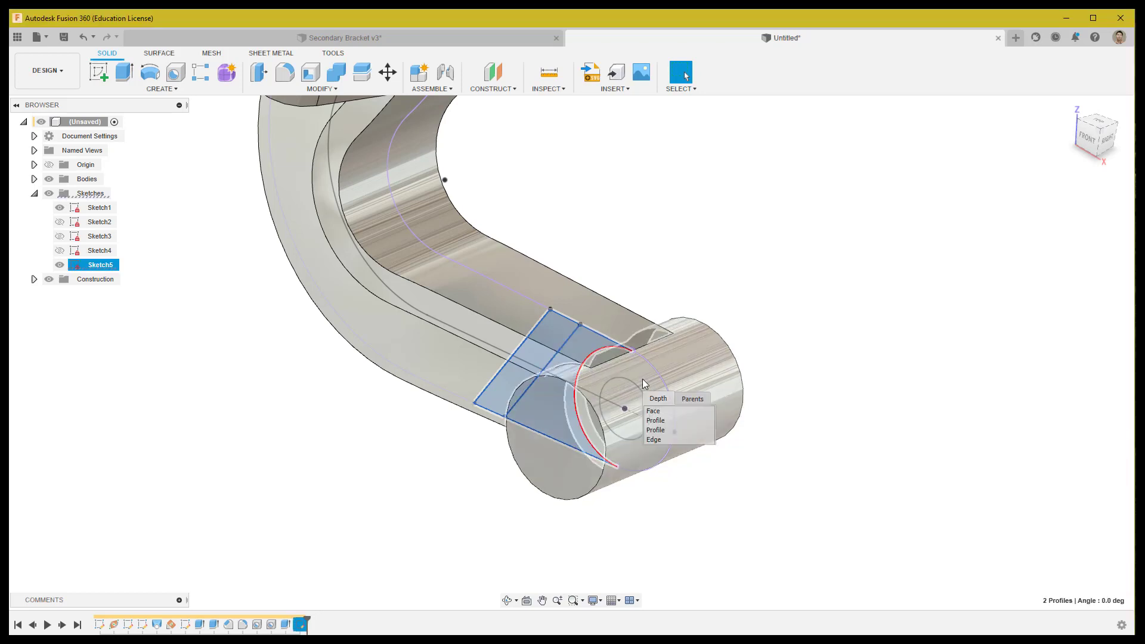
pyautogui.click(660, 421)
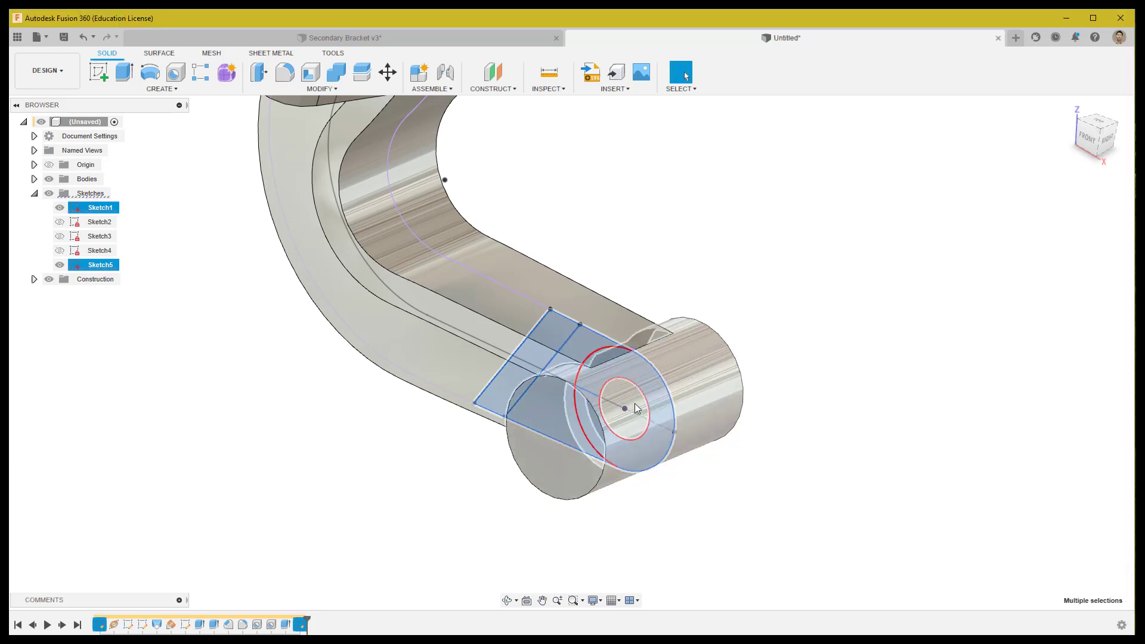
pyautogui.click(635, 408)
pyautogui.click(653, 441)
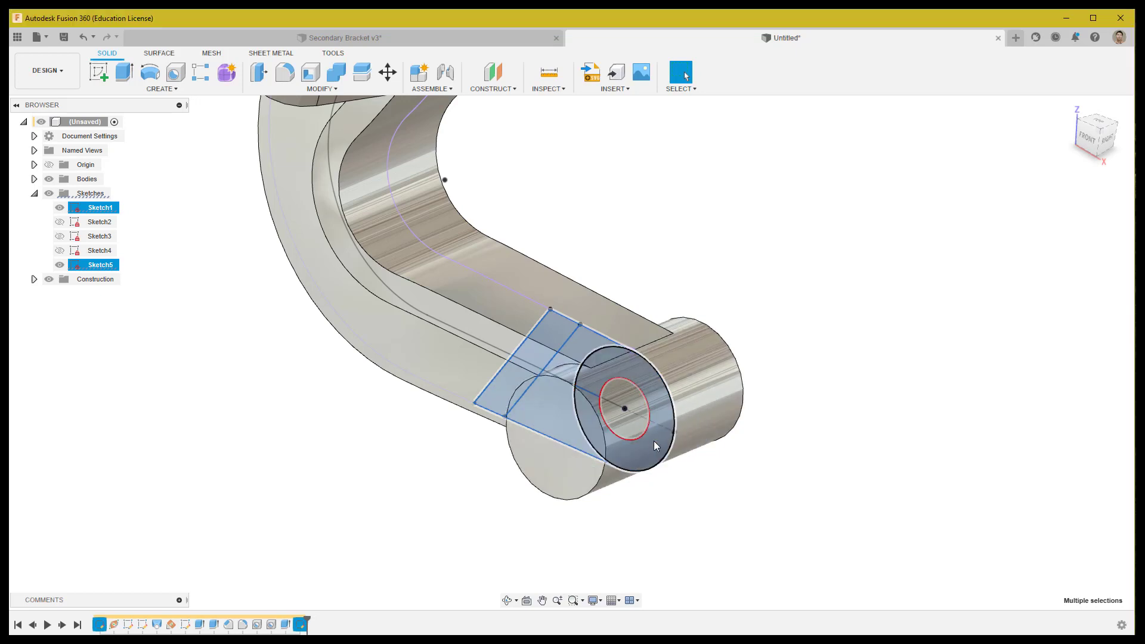
# Extrude the four selected profiles symmetrically with a distance of 22 mm, joining them to the bracket body
pyautogui.click(125, 72)
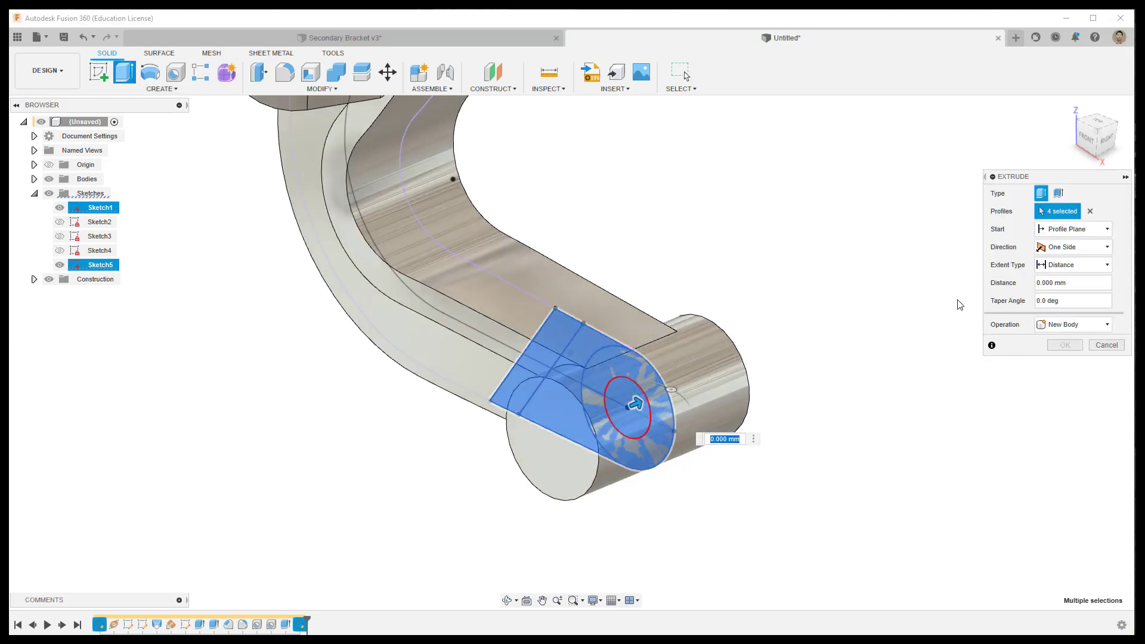
pyautogui.click(1064, 247)
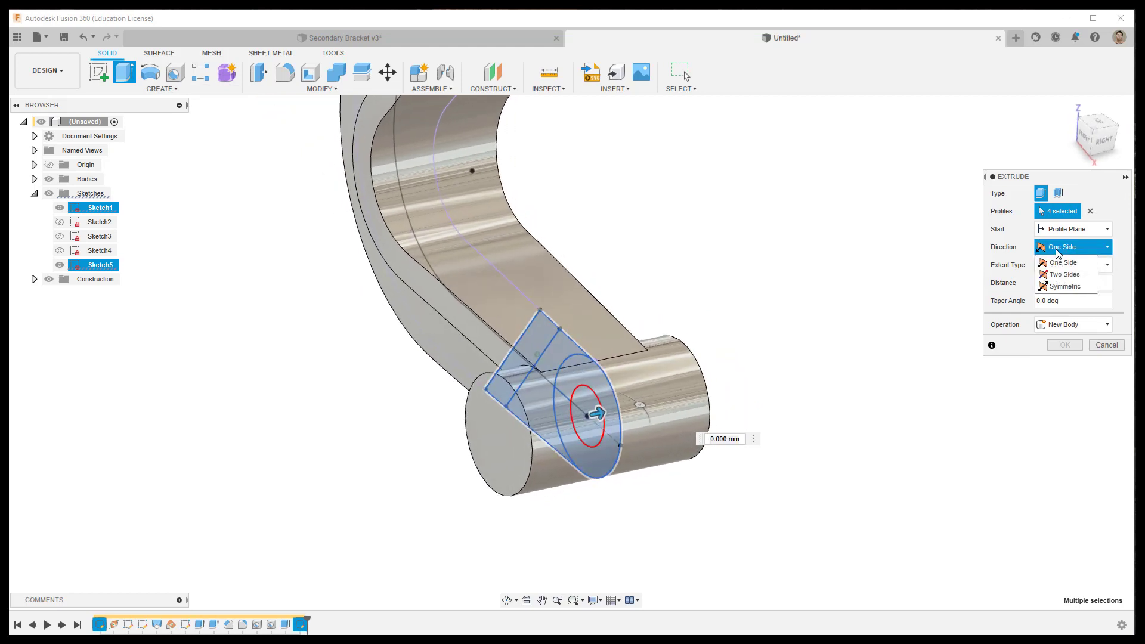
pyautogui.click(1068, 284)
pyautogui.moveTo(602, 412); pyautogui.dragTo(662, 401)
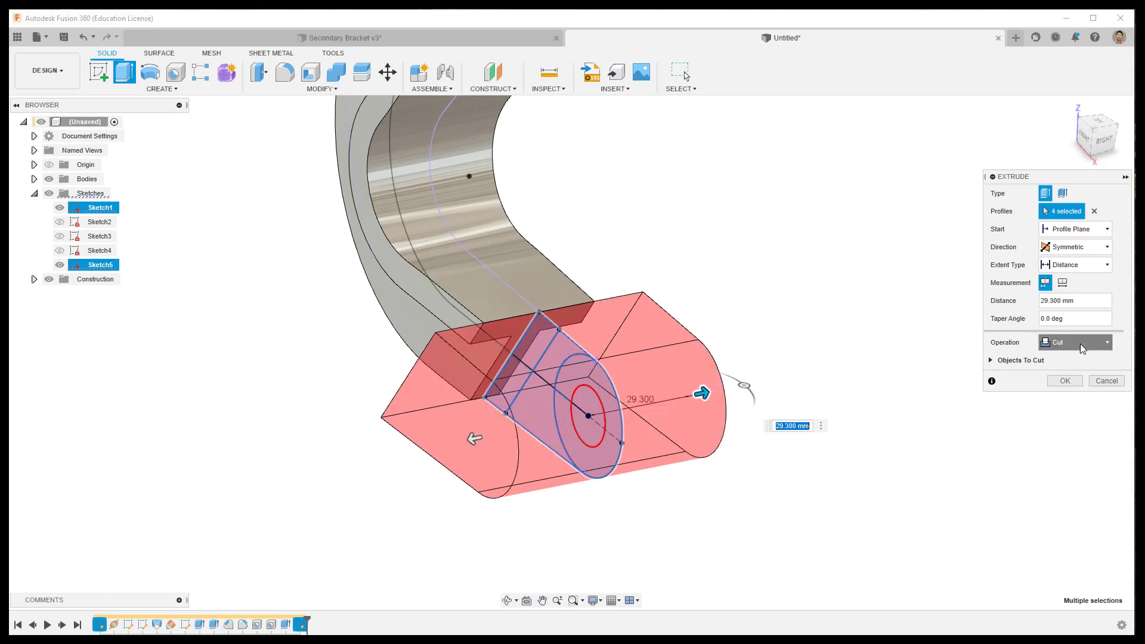
pyautogui.click(1079, 344)
pyautogui.click(1074, 355)
pyautogui.keyDown('shift'); pyautogui.moveTo(911, 343); pyautogui.dragTo(847, 413, button='middle'); pyautogui.keyUp('shift')
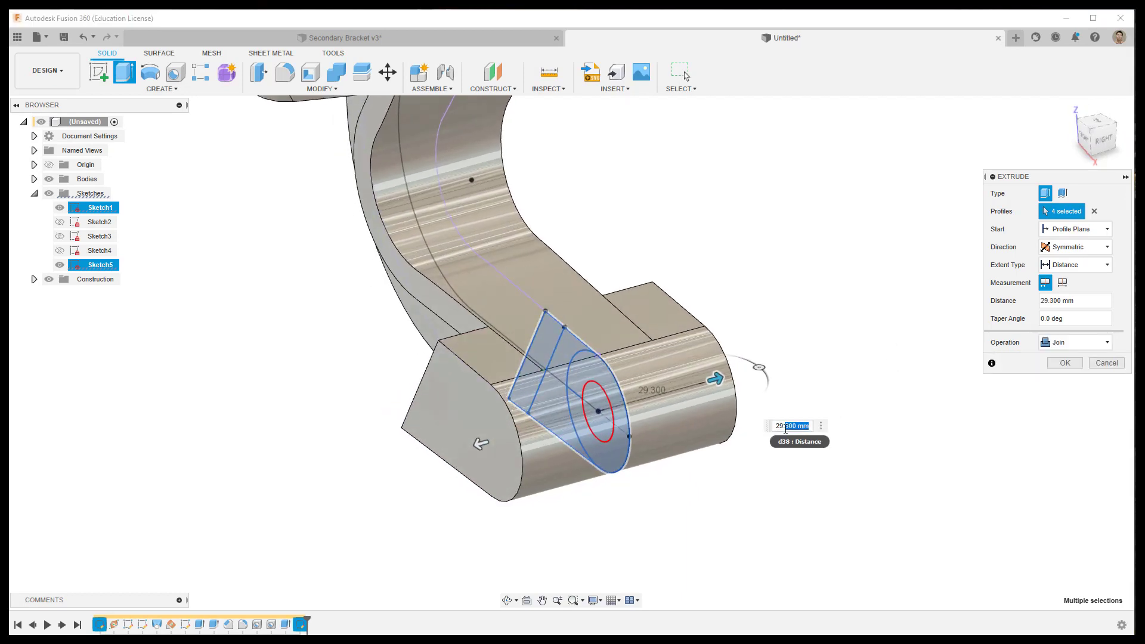
pyautogui.press('Return')
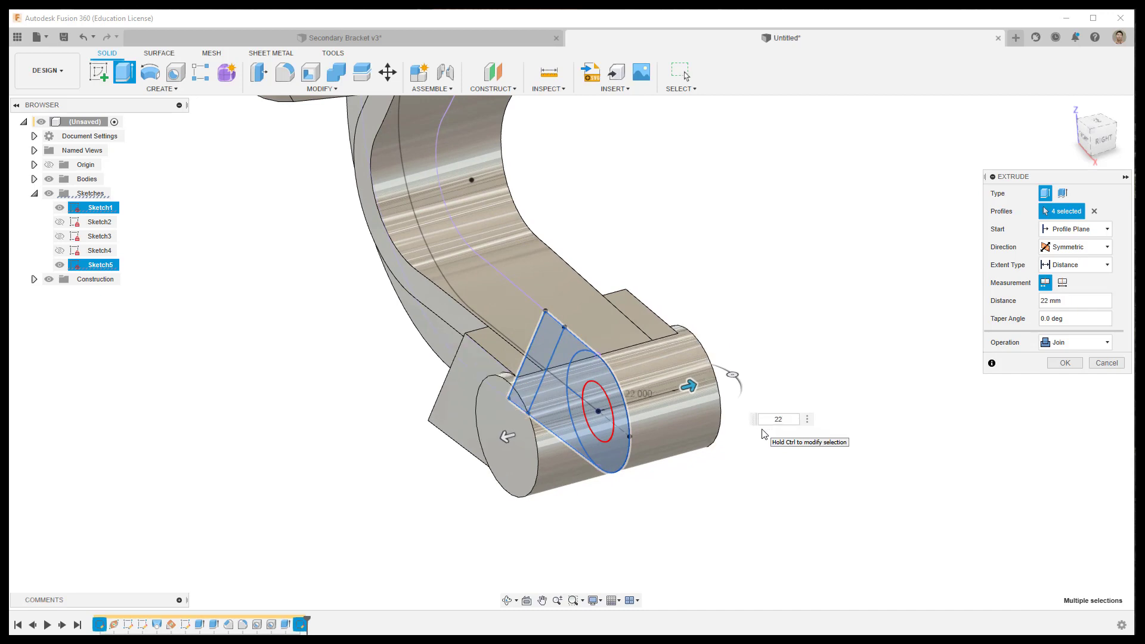
pyautogui.keyDown('shift'); pyautogui.moveTo(758, 436); pyautogui.dragTo(703, 407, button='middle'); pyautogui.keyUp('shift')
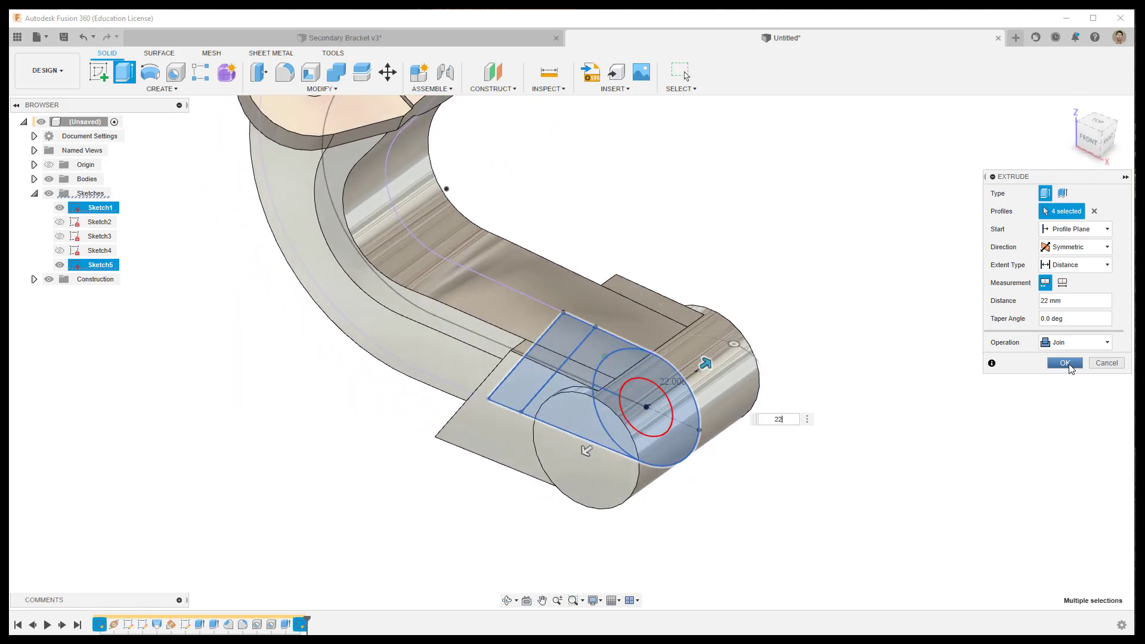
pyautogui.click(1067, 364)
pyautogui.press('Escape')
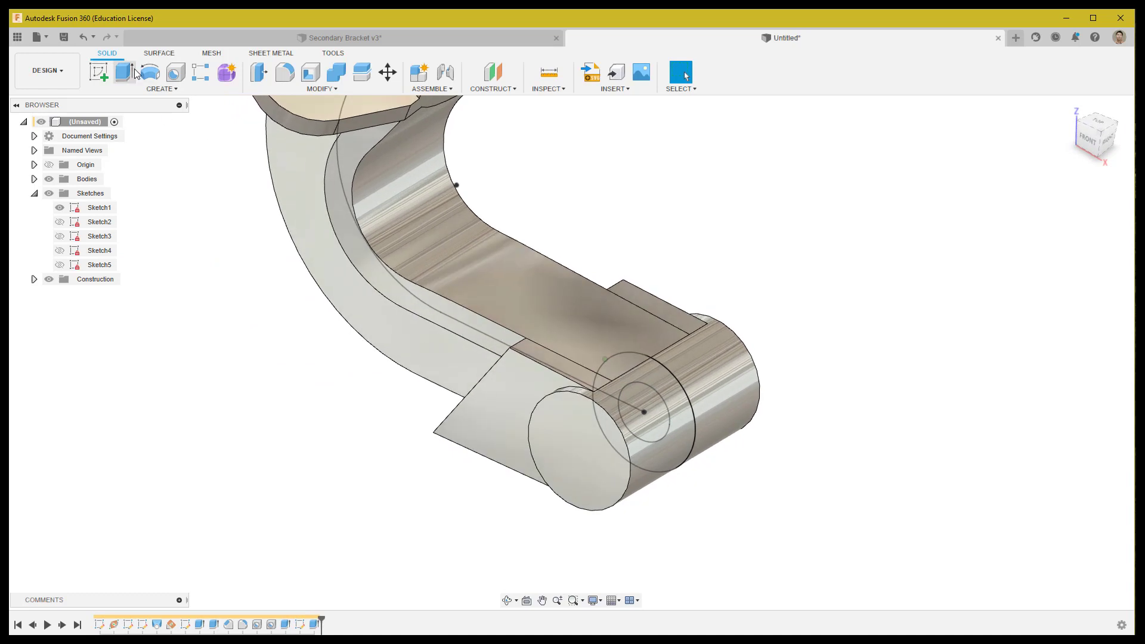
# Cut the boss slot symmetrically from Sketch5's two boss-end profiles with a 20 mm whole length, and hide Sketch5 and Sketch1
pyautogui.click(124, 72)
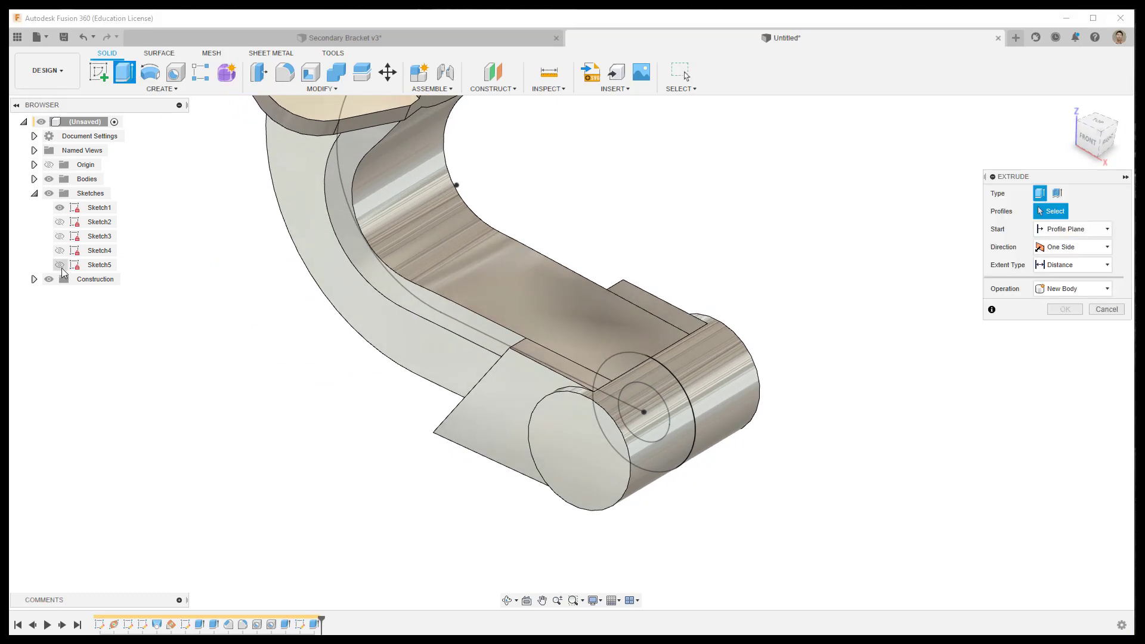
pyautogui.click(60, 264)
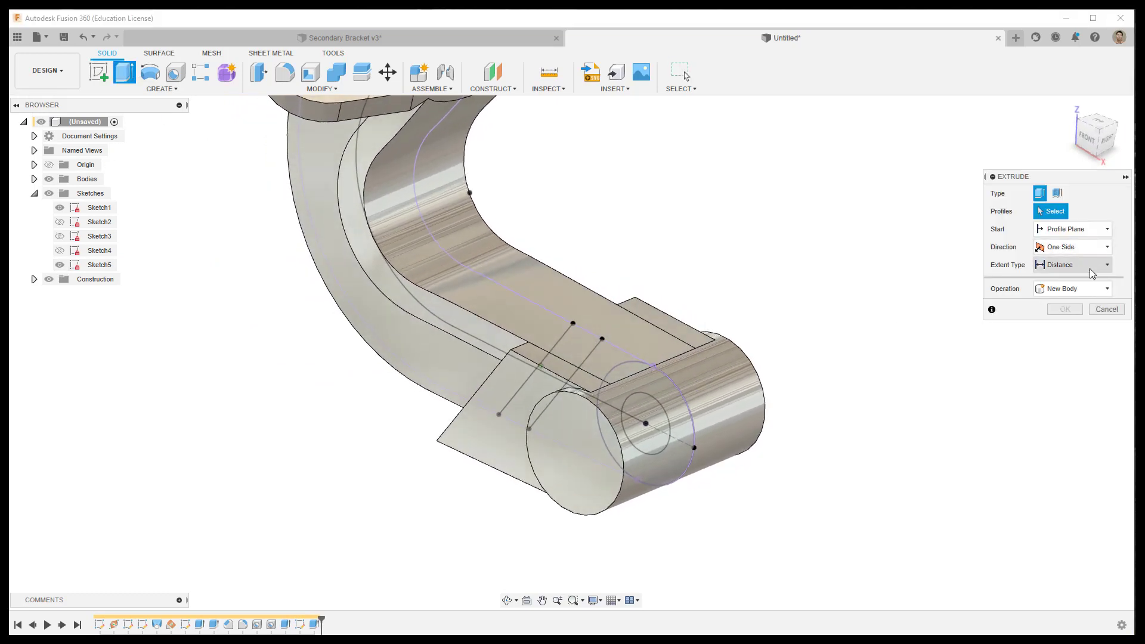
pyautogui.click(614, 364)
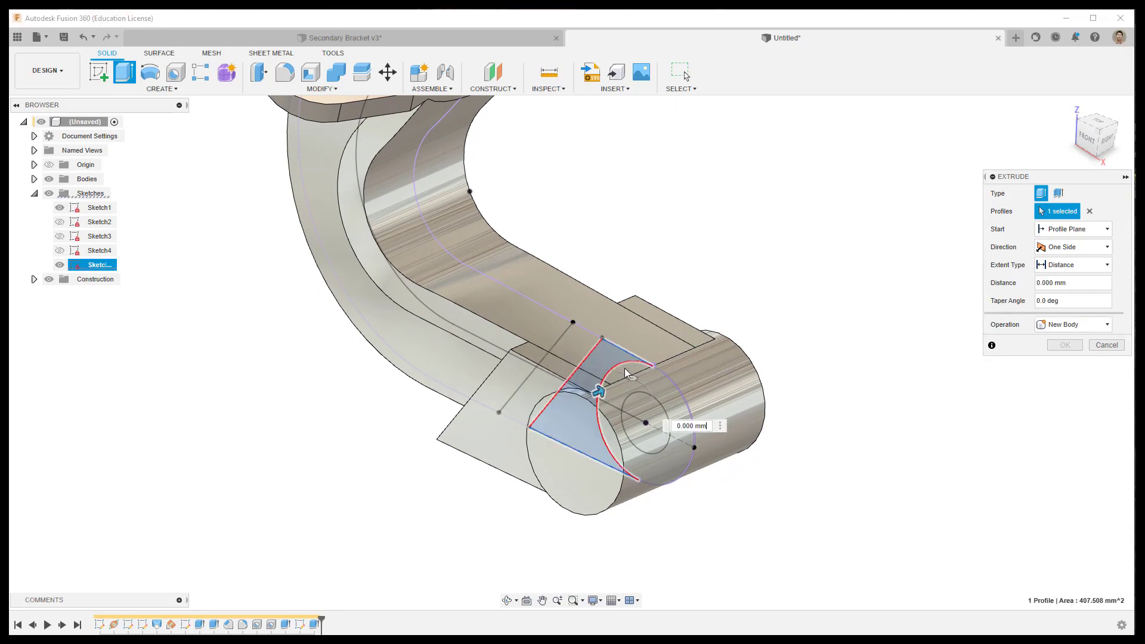
pyautogui.click(653, 417)
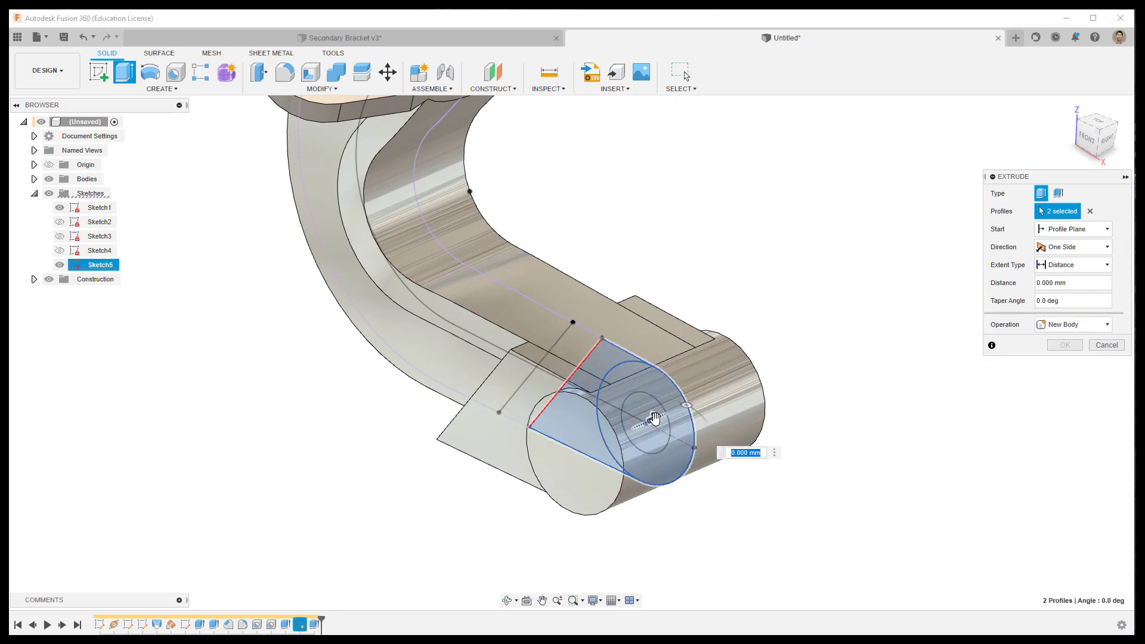
pyautogui.moveTo(654, 416); pyautogui.dragTo(680, 407)
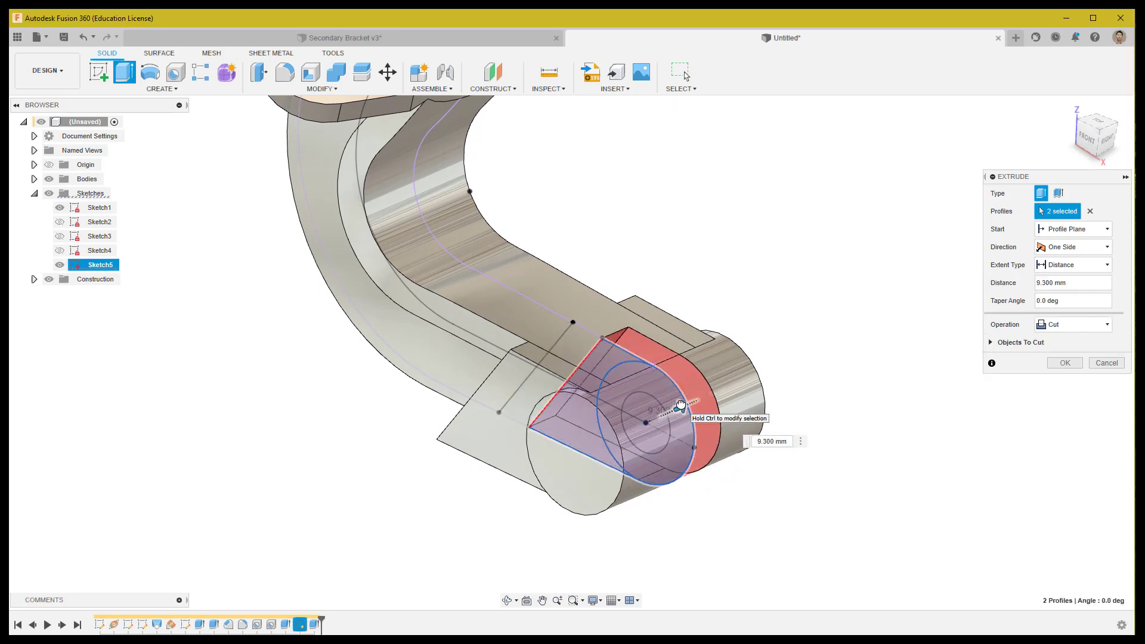
pyautogui.click(1073, 246)
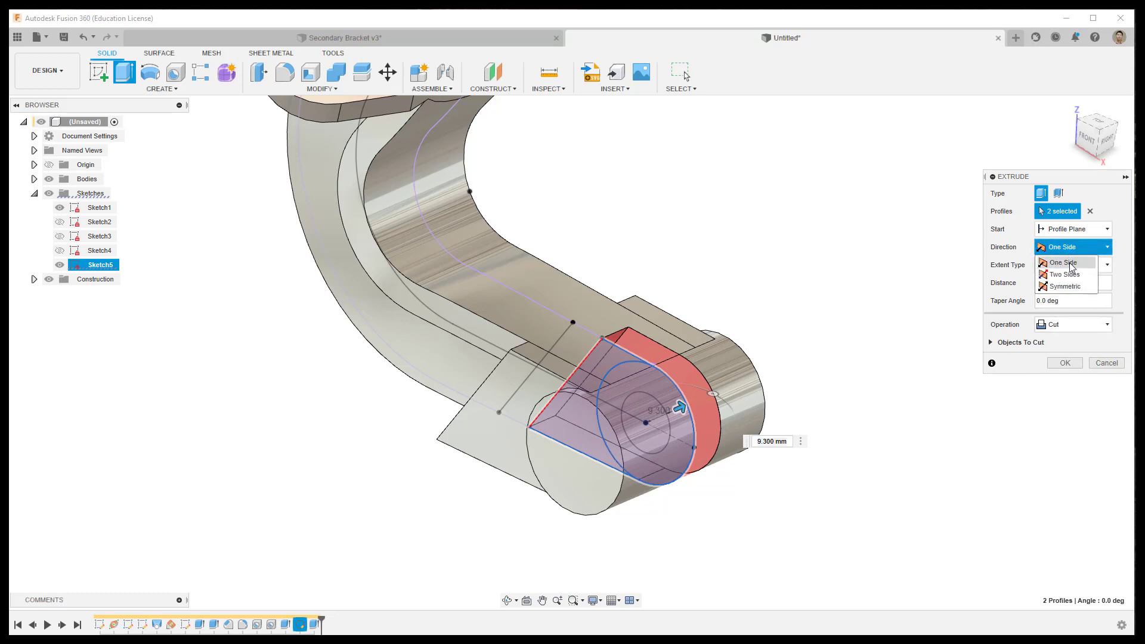
pyautogui.click(1067, 285)
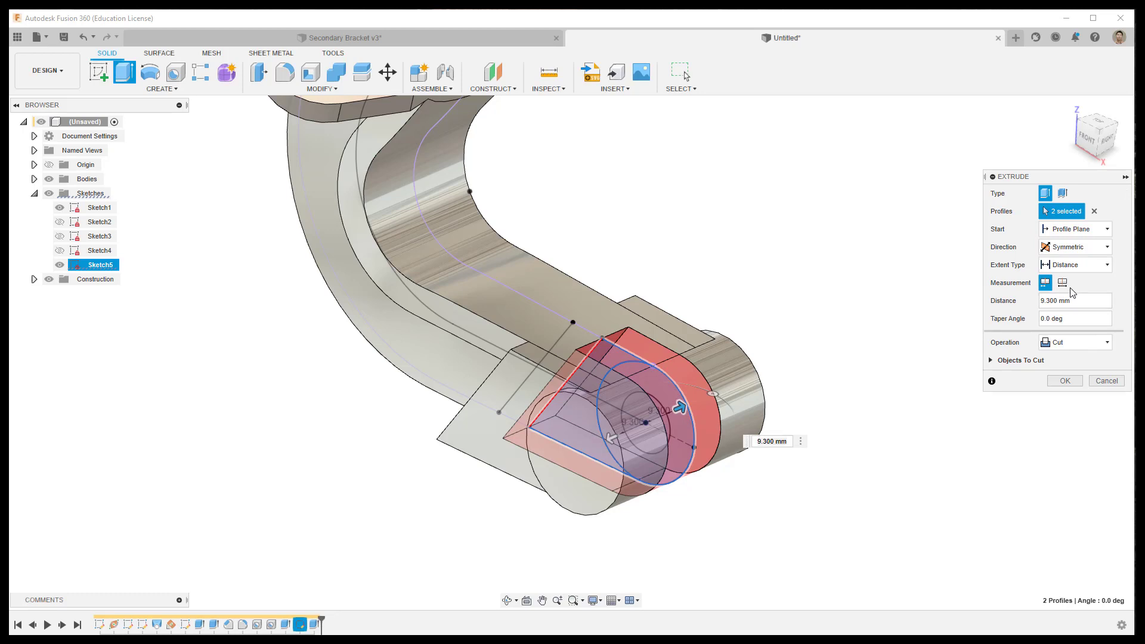
pyautogui.click(1064, 283)
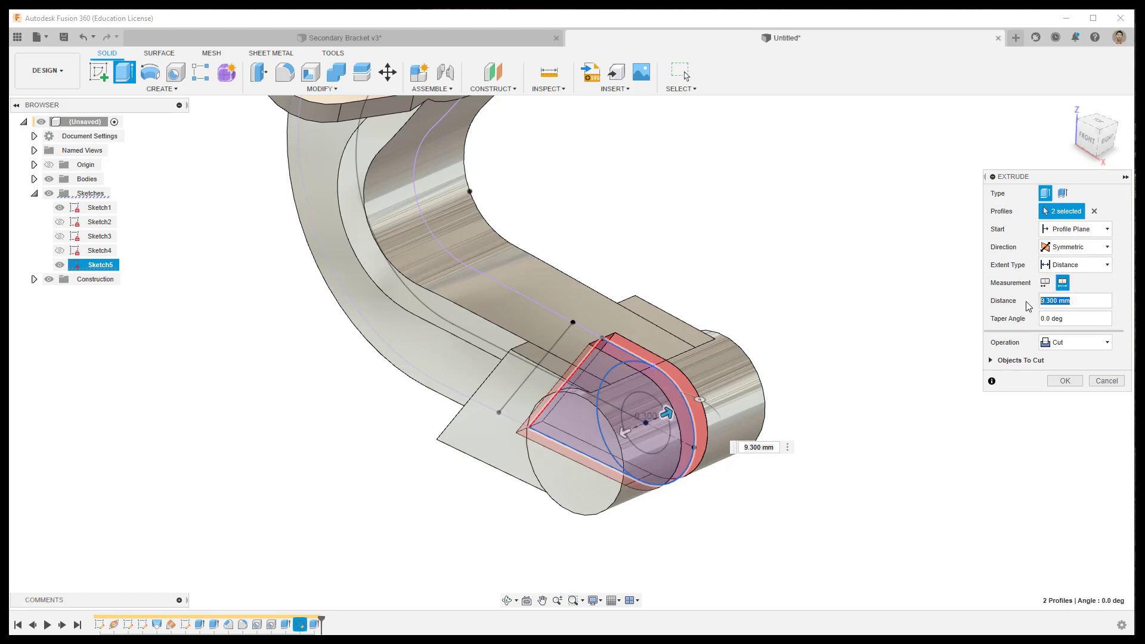
pyautogui.press('Return')
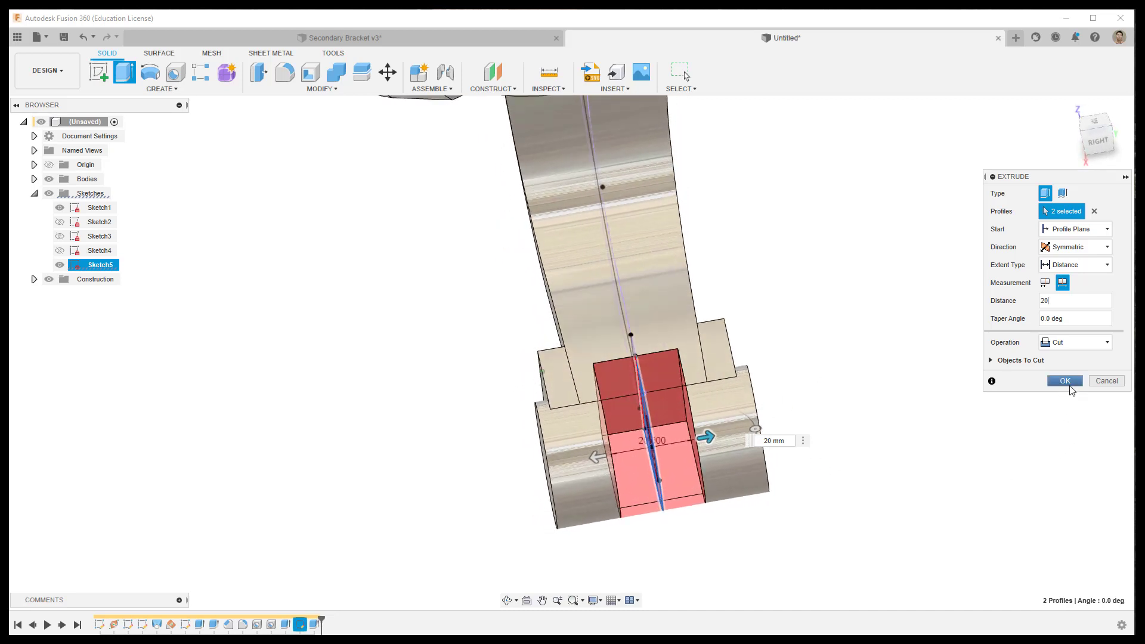
pyautogui.click(1065, 381)
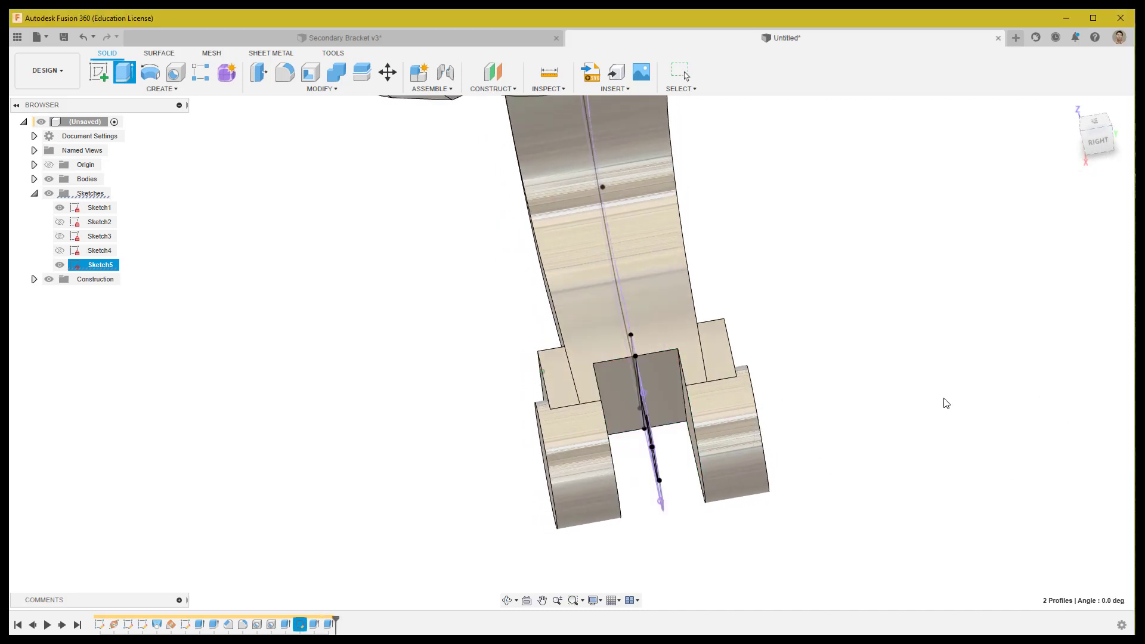
pyautogui.click(60, 265)
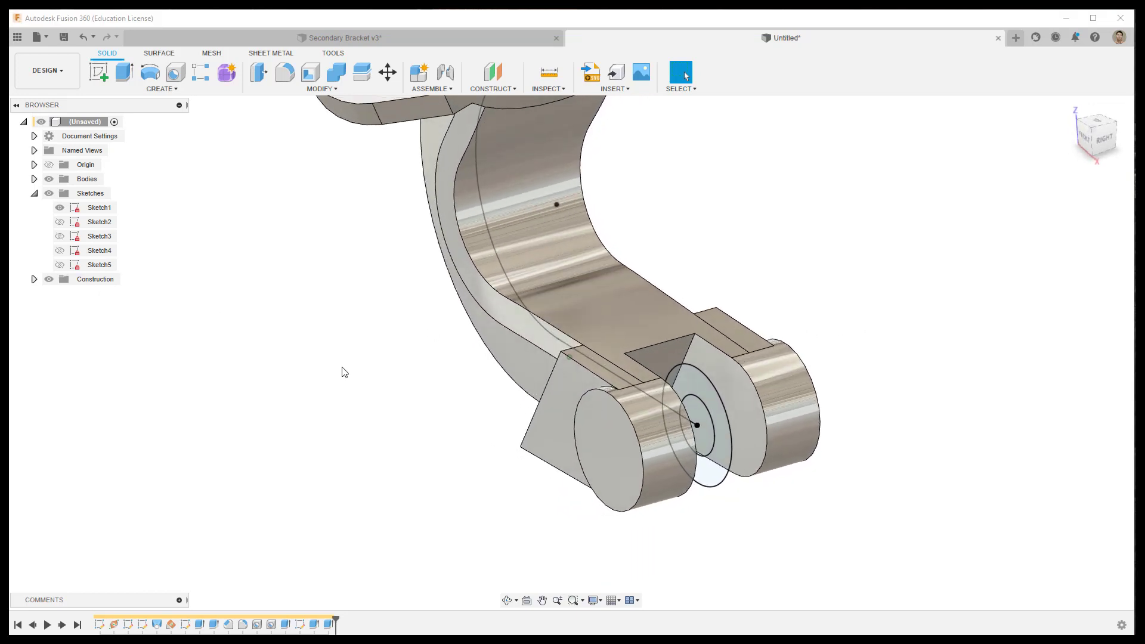
pyautogui.click(59, 207)
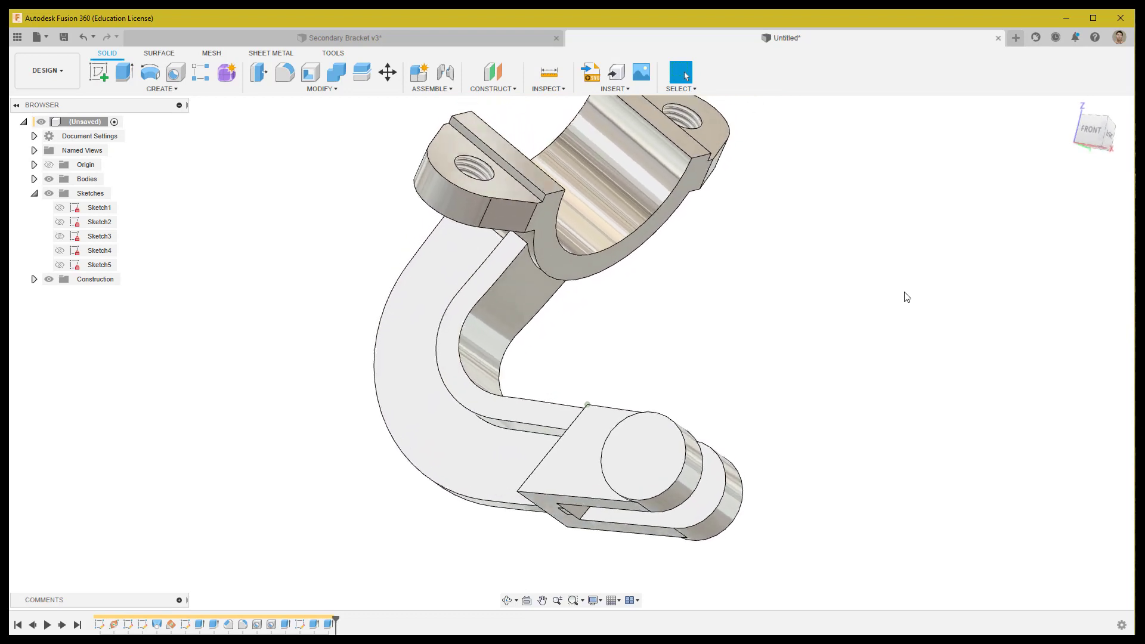
# Create a simple untapped 15 mm hole centred on the boss's round face, extending through all of both lugs
pyautogui.click(174, 72)
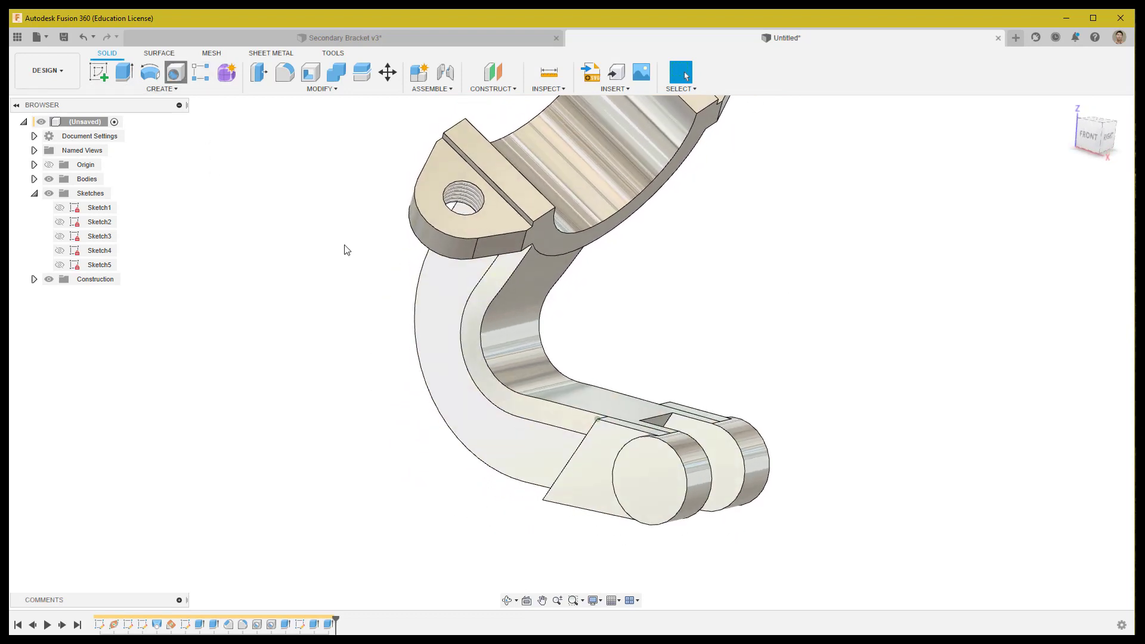
pyautogui.click(649, 480)
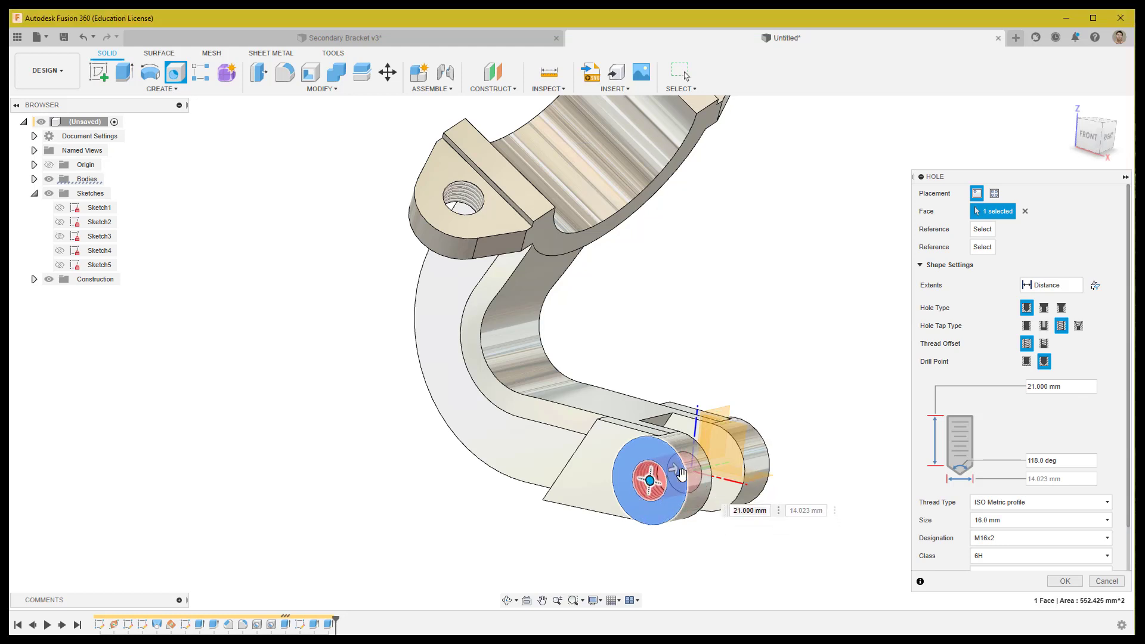
pyautogui.click(1044, 326)
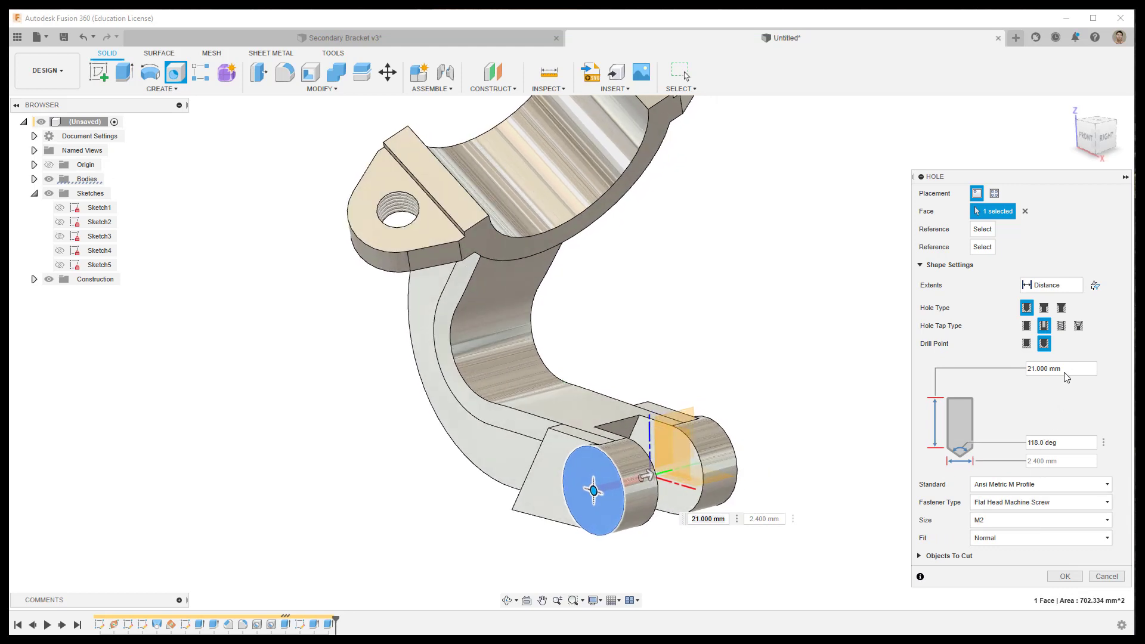
pyautogui.click(1026, 325)
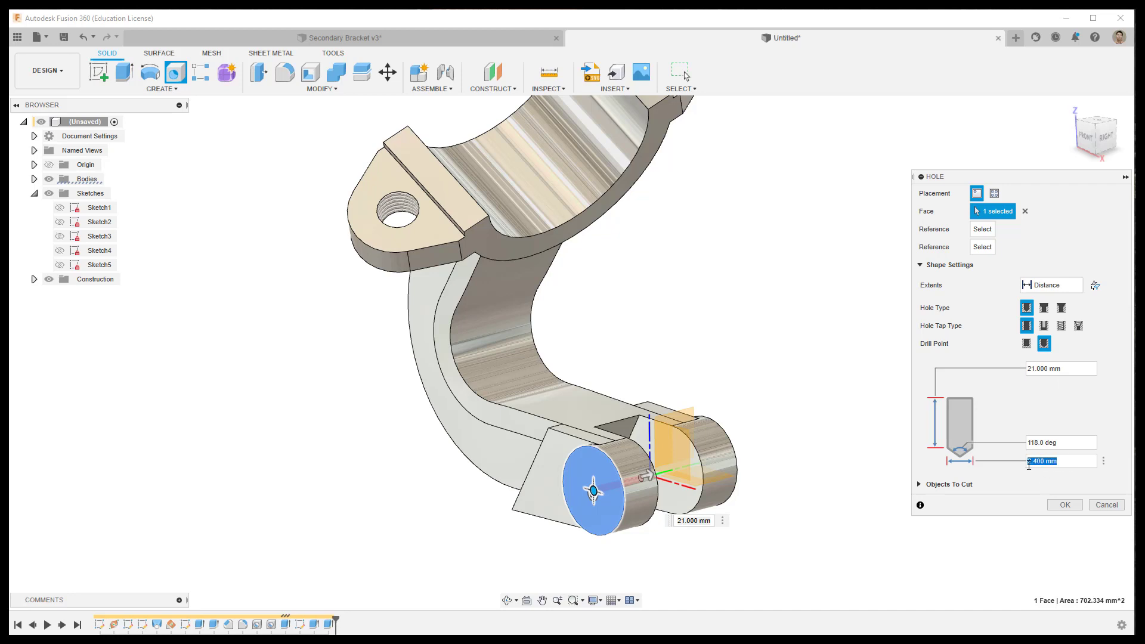
pyautogui.write('15')
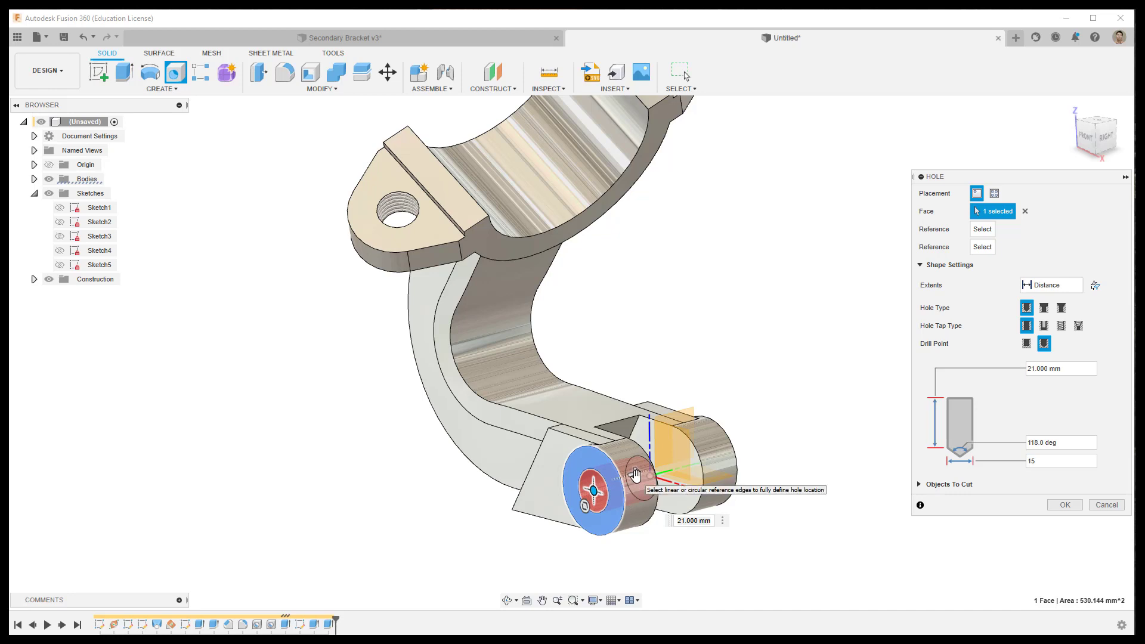
pyautogui.moveTo(635, 475); pyautogui.dragTo(777, 436)
pyautogui.click(1067, 285)
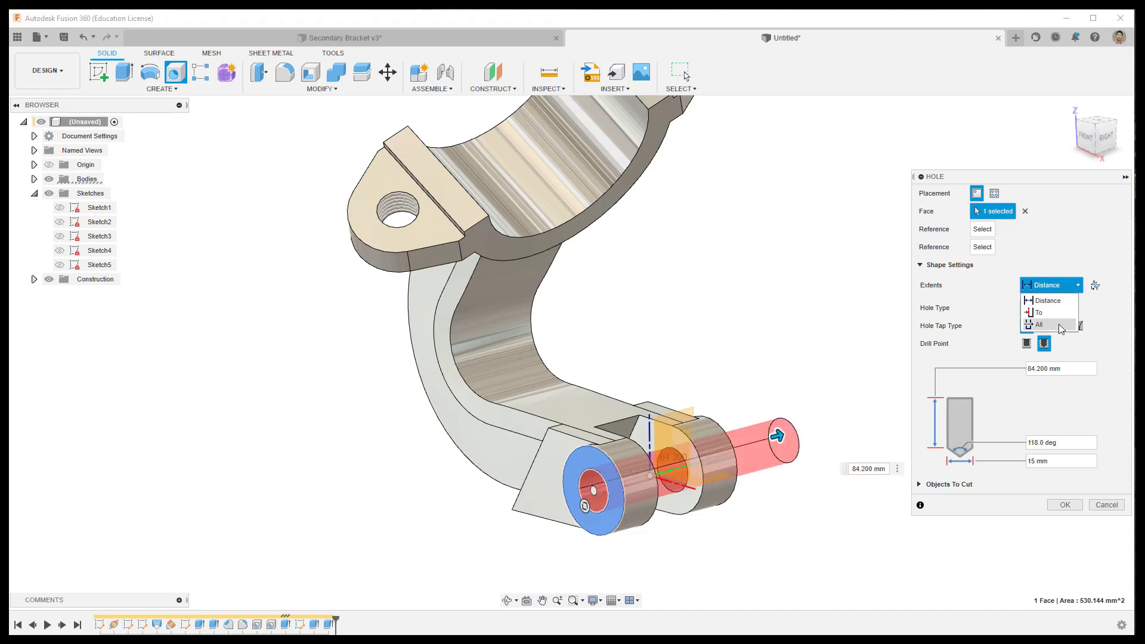
pyautogui.click(1040, 328)
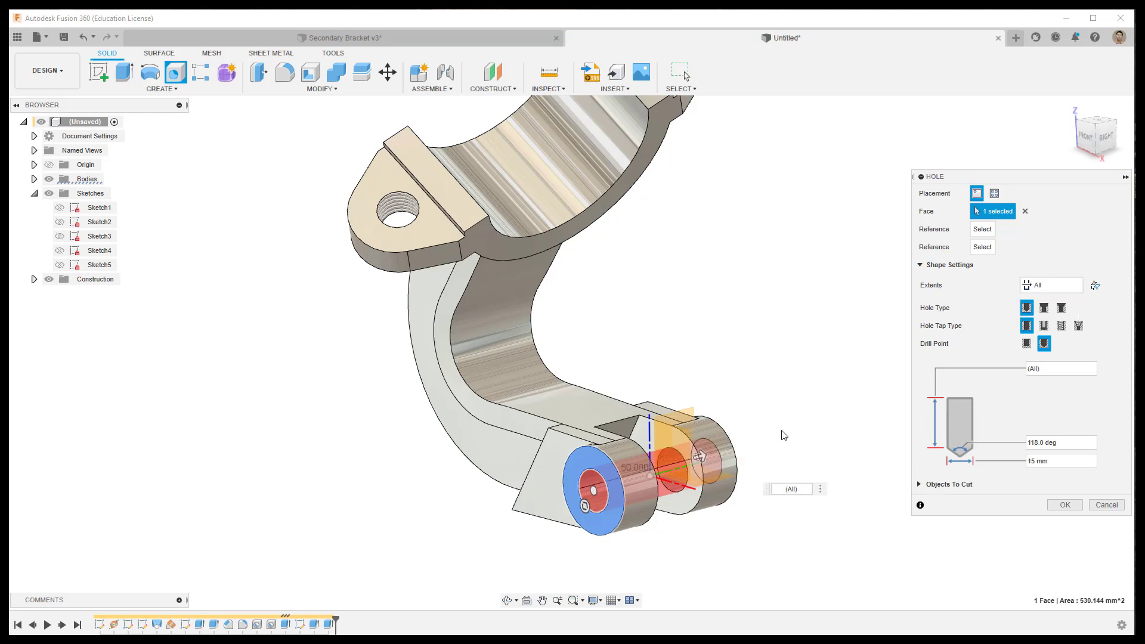
pyautogui.click(1059, 508)
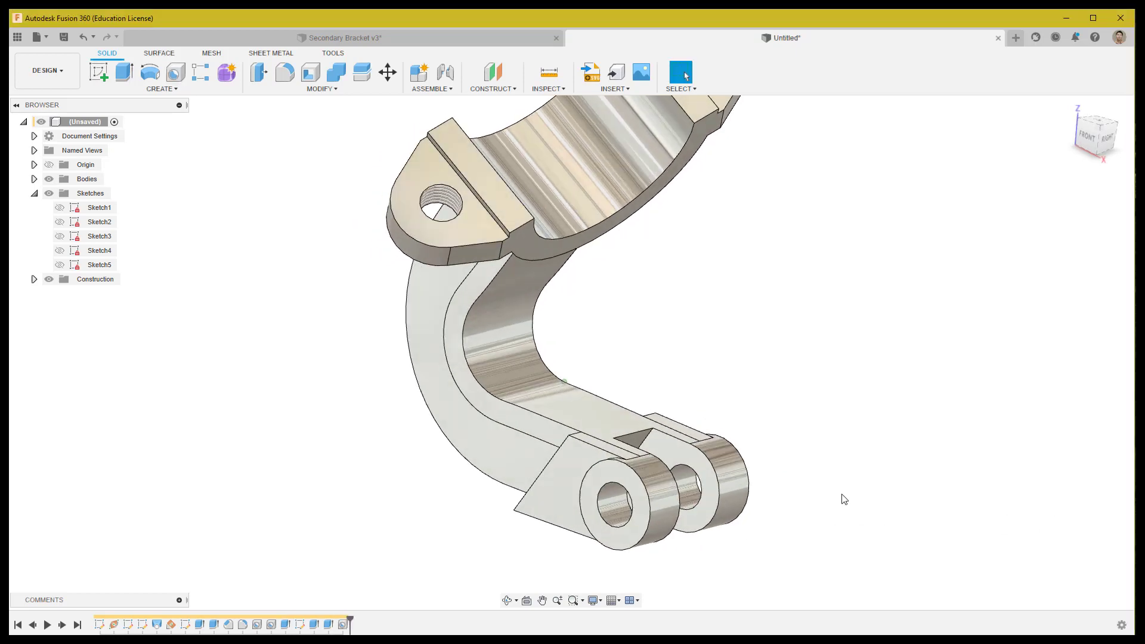
# Start a standard constant-radius Fillet and select the eight long edges along the T-shaped arm on both sides
pyautogui.keyDown('shift'); pyautogui.moveTo(844, 499); pyautogui.dragTo(873, 405, button='middle'); pyautogui.keyUp('shift')
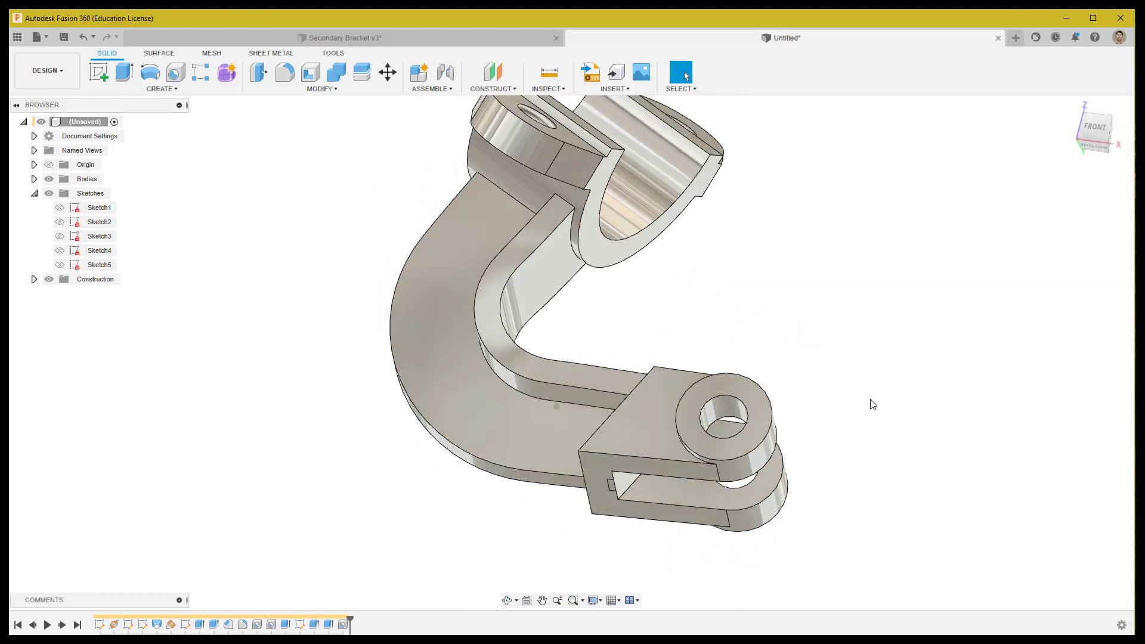
pyautogui.keyDown('shift'); pyautogui.moveTo(873, 404); pyautogui.dragTo(873, 382, button='middle'); pyautogui.keyUp('shift')
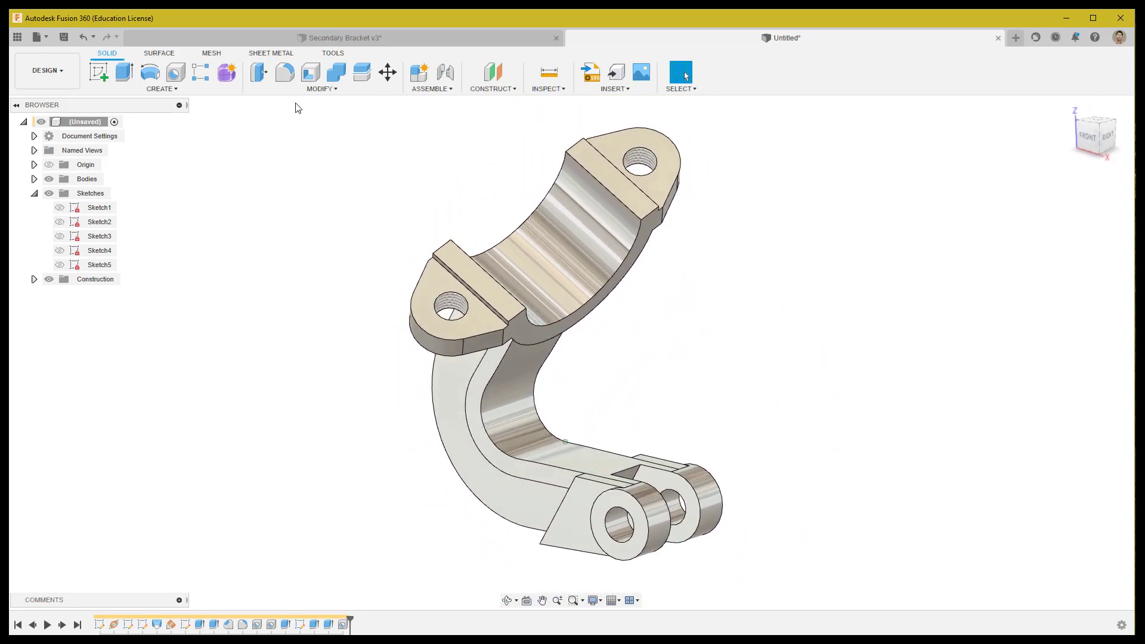
pyautogui.click(282, 79)
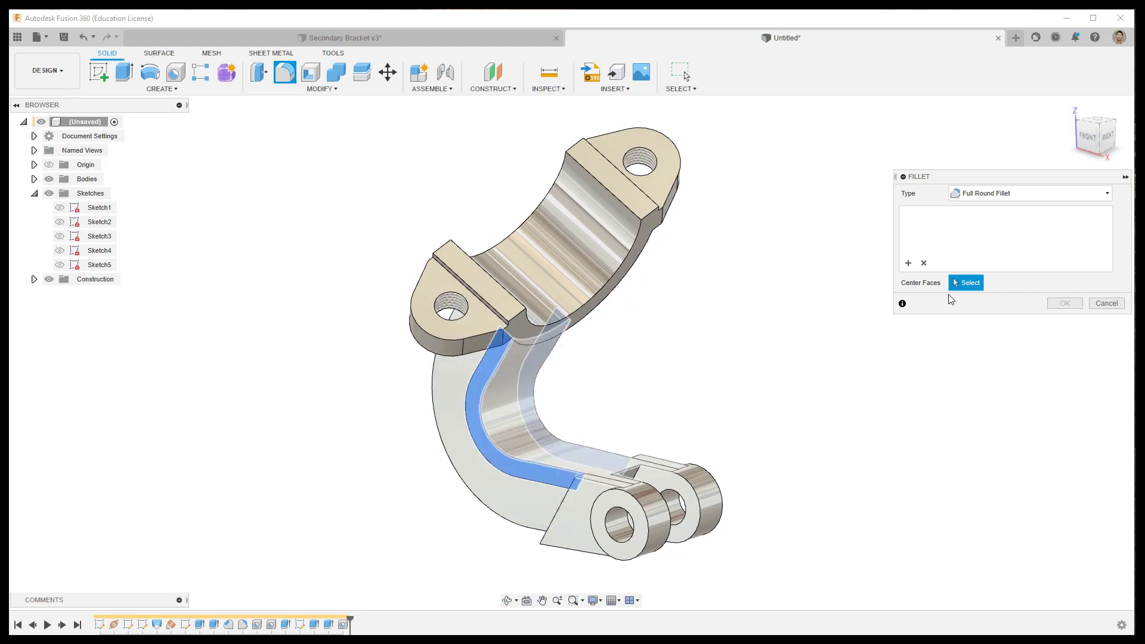
pyautogui.click(1024, 194)
pyautogui.click(1018, 210)
pyautogui.click(491, 375)
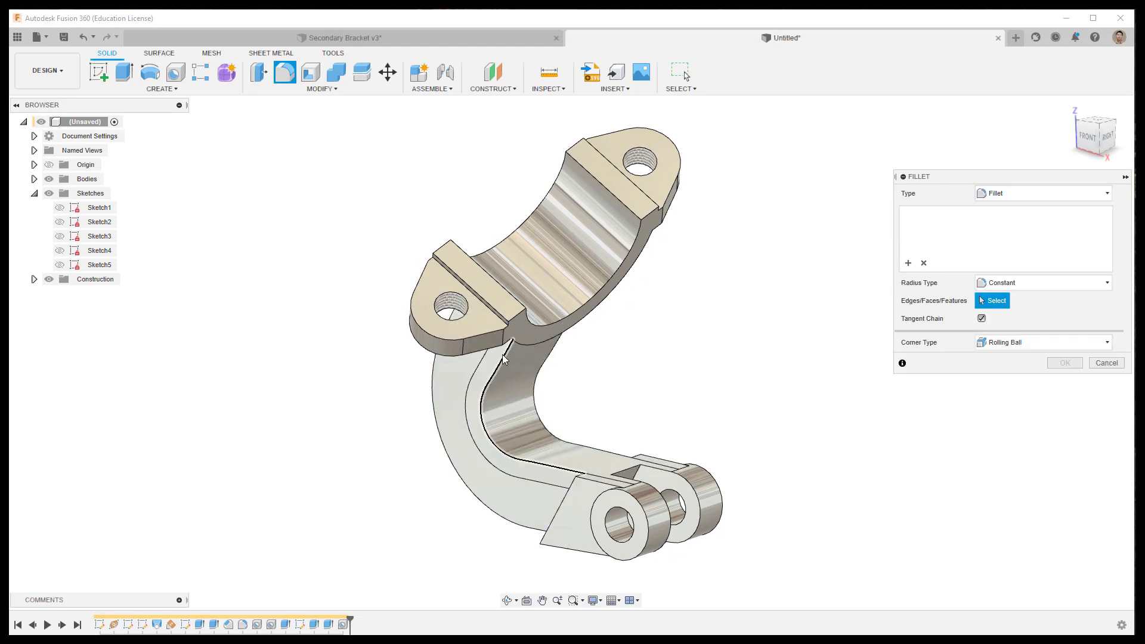
pyautogui.click(458, 480)
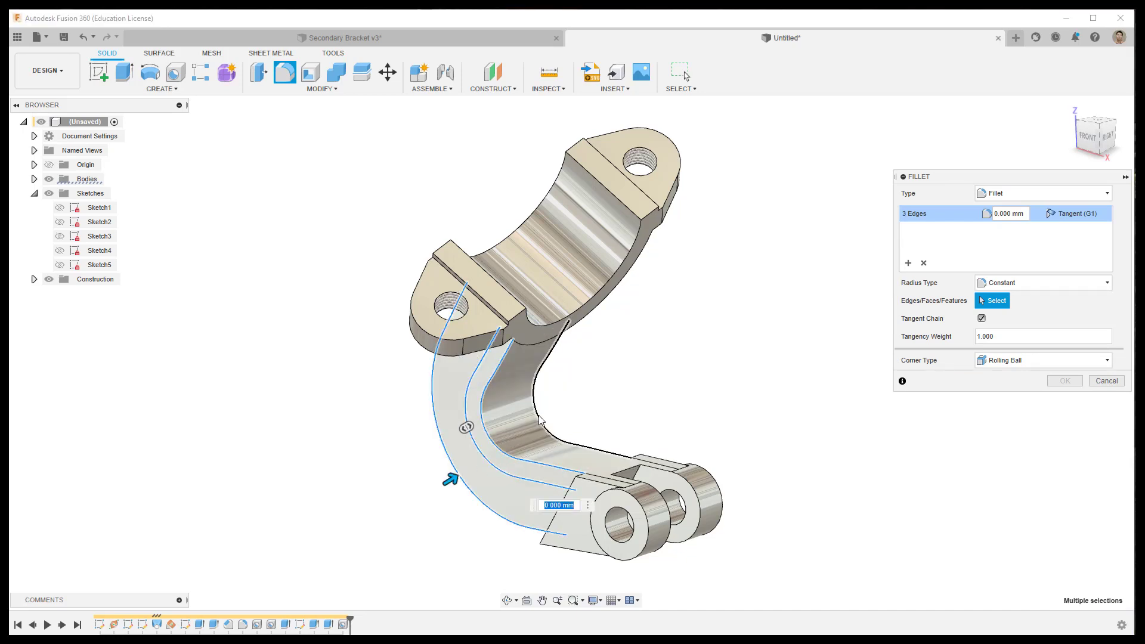
pyautogui.keyDown('shift'); pyautogui.moveTo(680, 396); pyautogui.dragTo(525, 276, button='middle'); pyautogui.keyUp('shift')
pyautogui.click(524, 276)
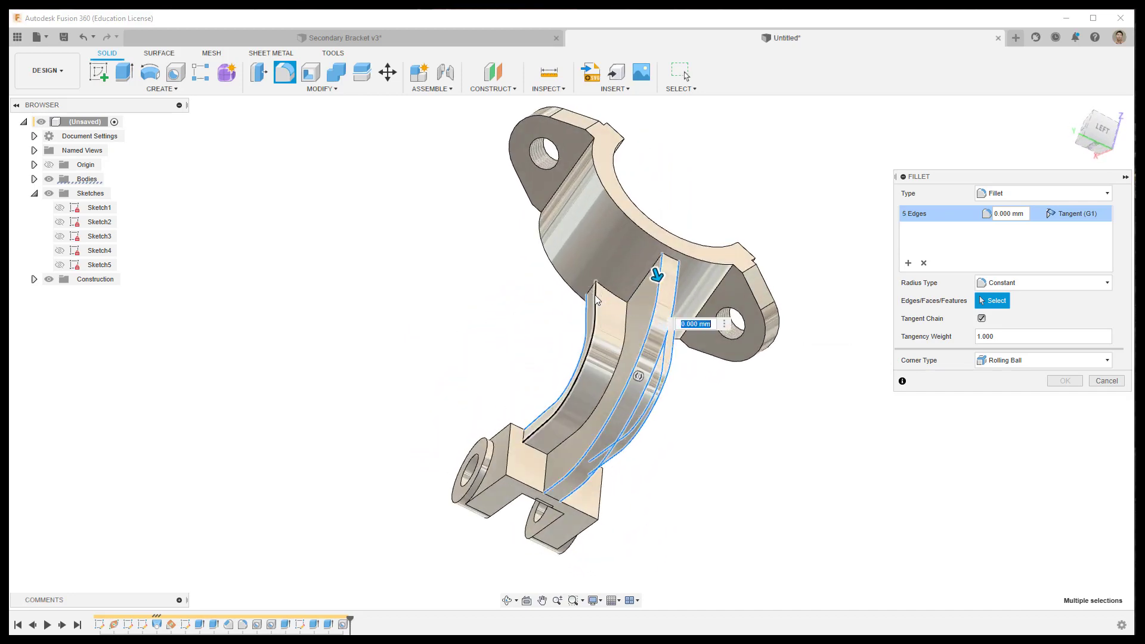
pyautogui.click(594, 307)
pyautogui.click(627, 336)
pyautogui.keyDown('shift'); pyautogui.moveTo(628, 335); pyautogui.dragTo(599, 305, button='middle'); pyautogui.keyUp('shift')
pyautogui.click(598, 301)
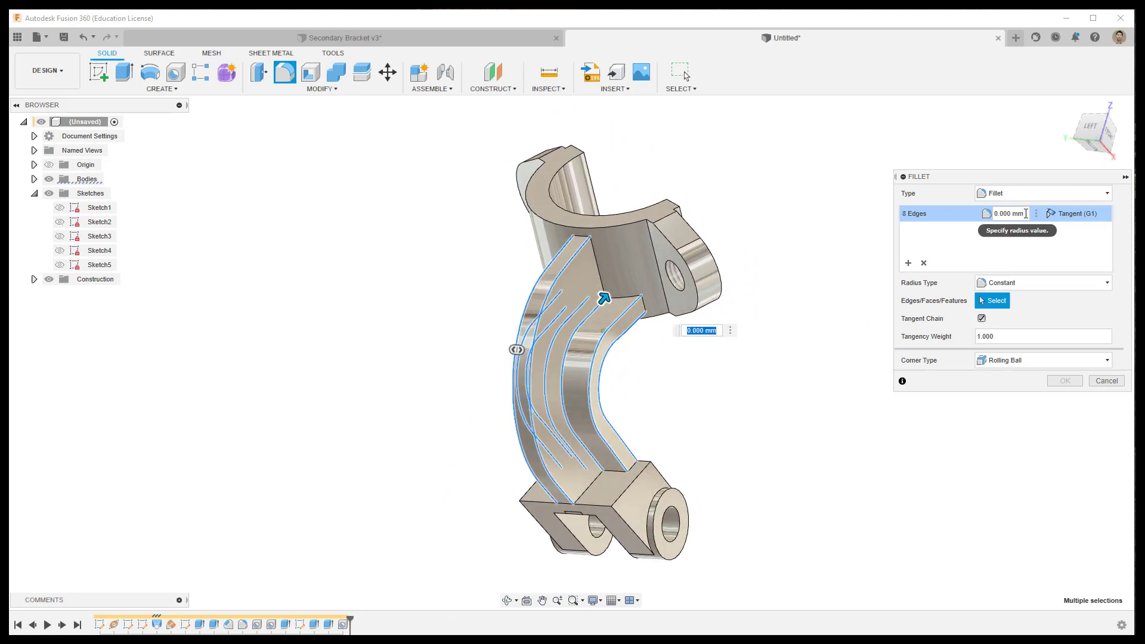
# Set the arm edges' fillet radius to 2 mm and apply the fillet
pyautogui.moveTo(1025, 213); pyautogui.dragTo(978, 215)
pyautogui.write('1')
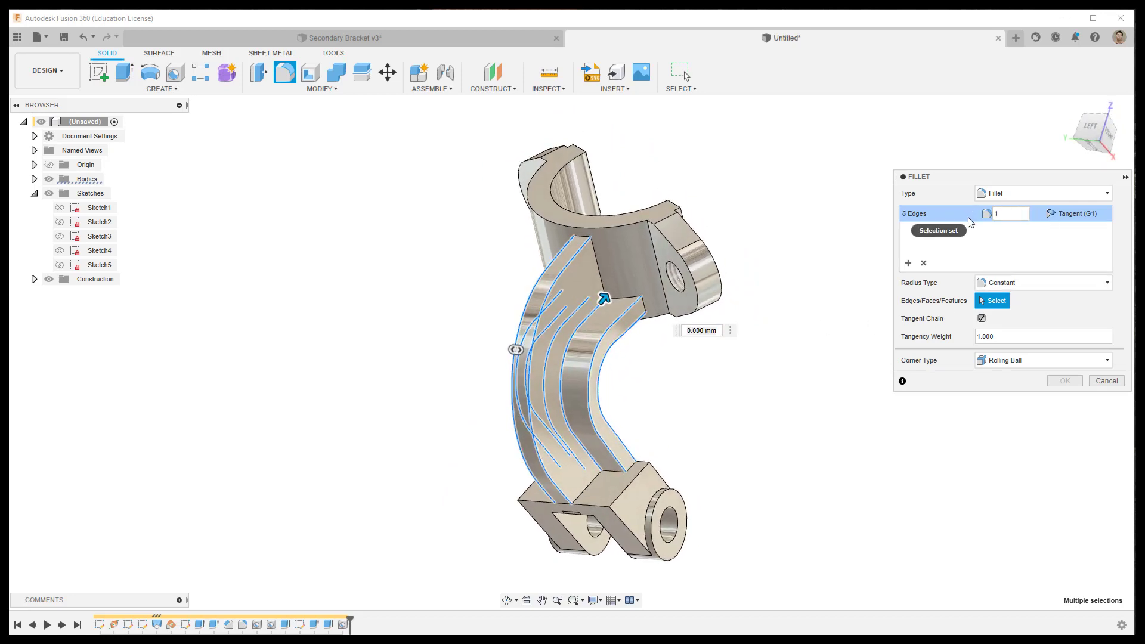
pyautogui.press('Tab')
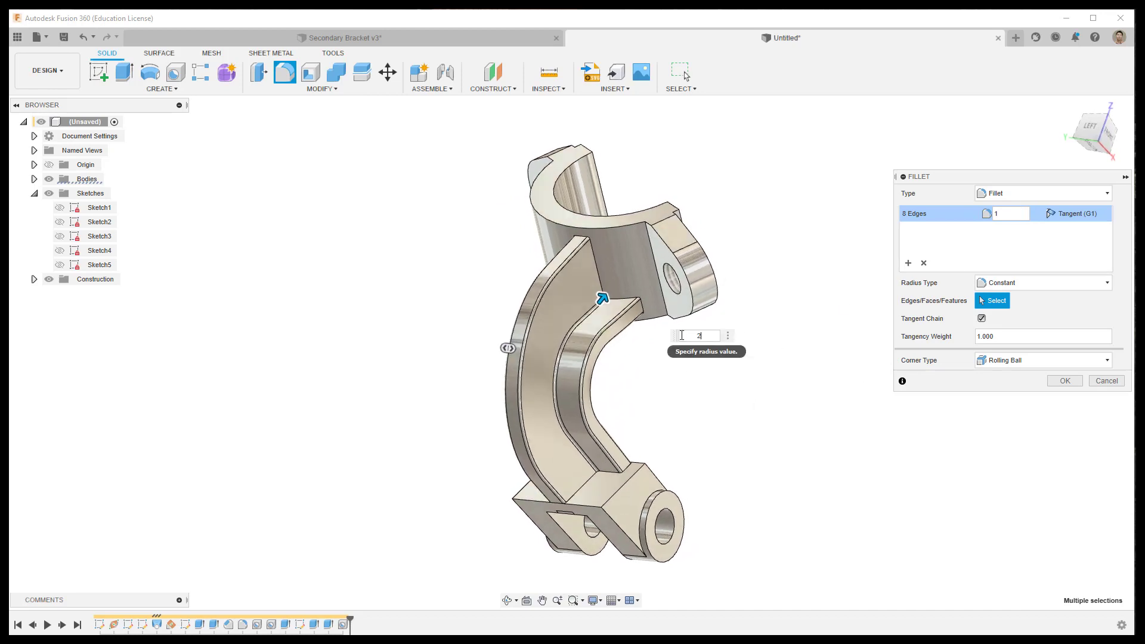
pyautogui.keyDown('shift'); pyautogui.moveTo(721, 409); pyautogui.dragTo(1065, 380, button='middle'); pyautogui.keyUp('shift')
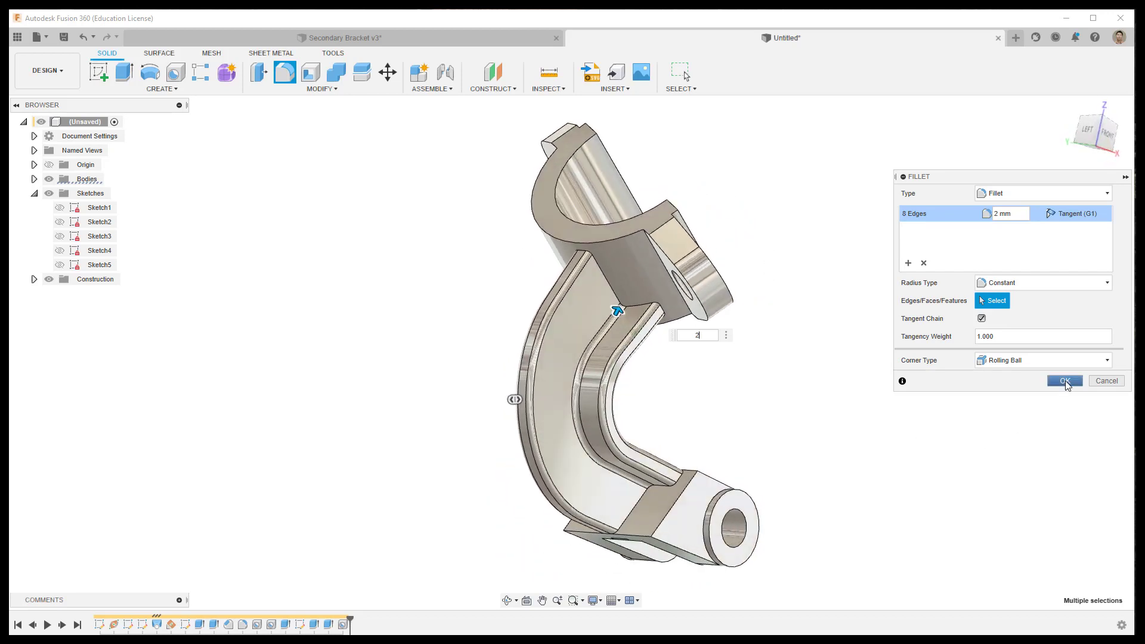
pyautogui.click(1065, 381)
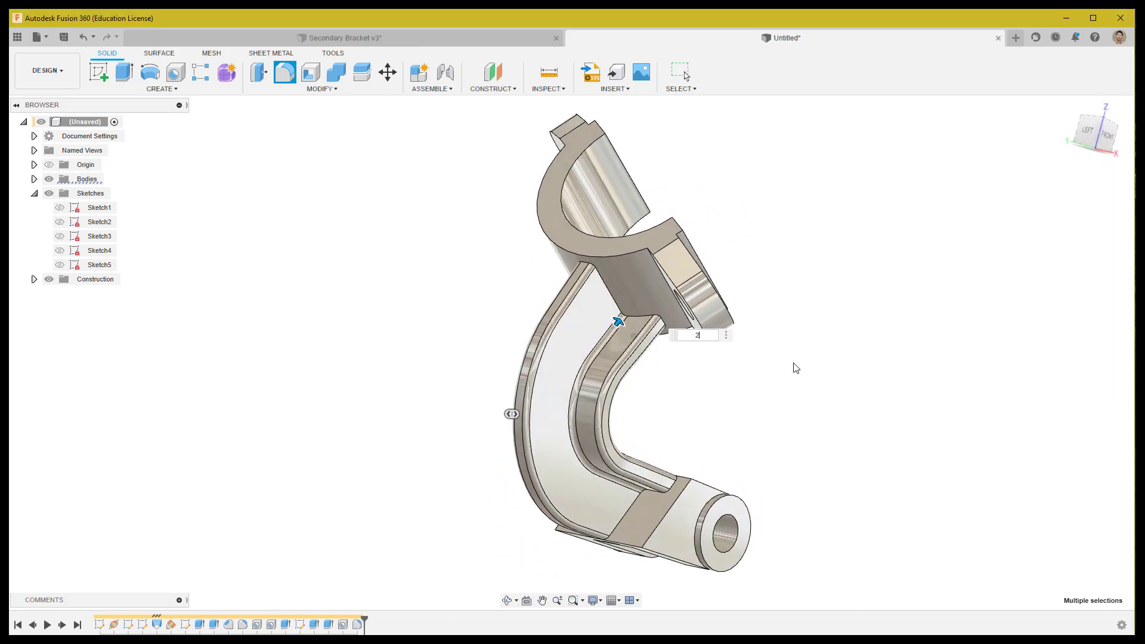
# Fillet the edges where the T-shaped arm meets the half-ring mount with a 3 mm constant radius
pyautogui.click(285, 77)
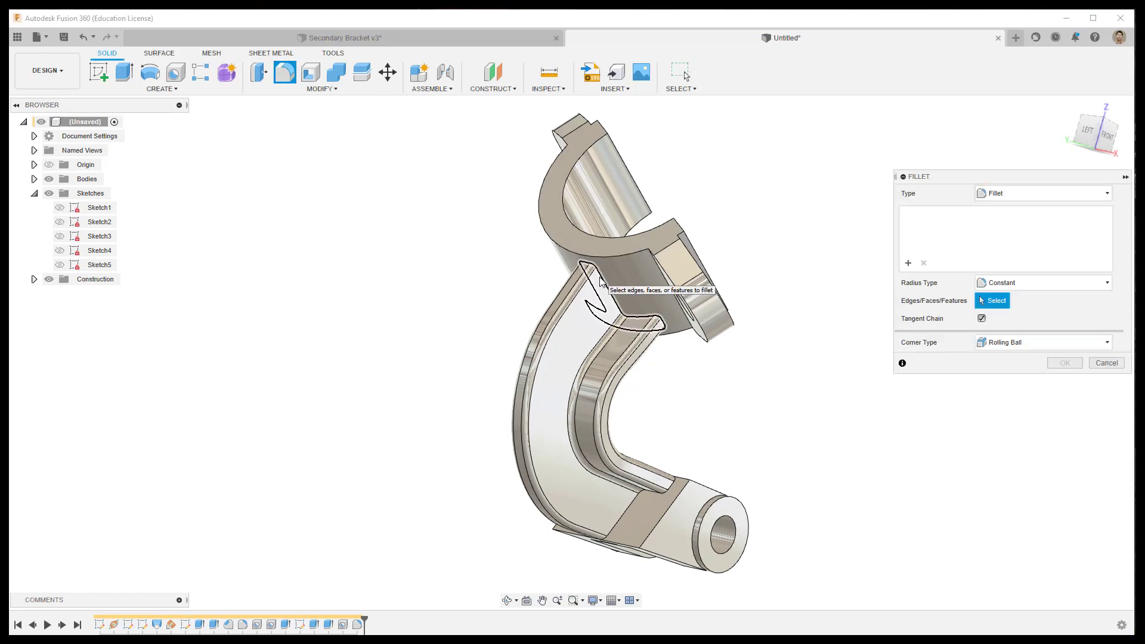
pyautogui.click(600, 281)
pyautogui.moveTo(1024, 215); pyautogui.dragTo(998, 214)
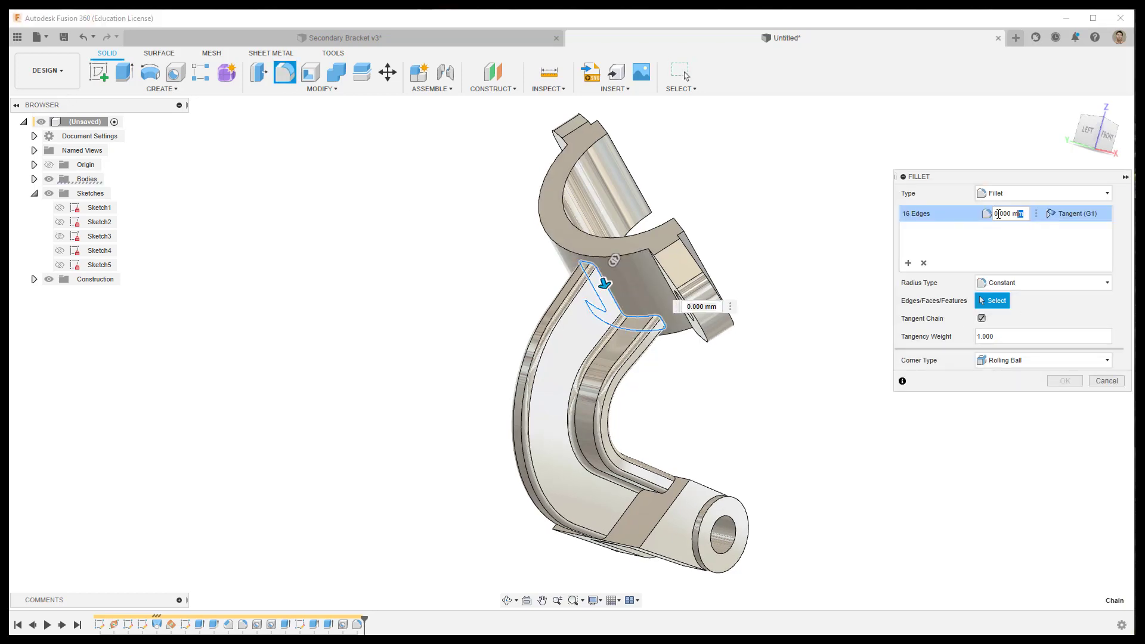
pyautogui.write('3')
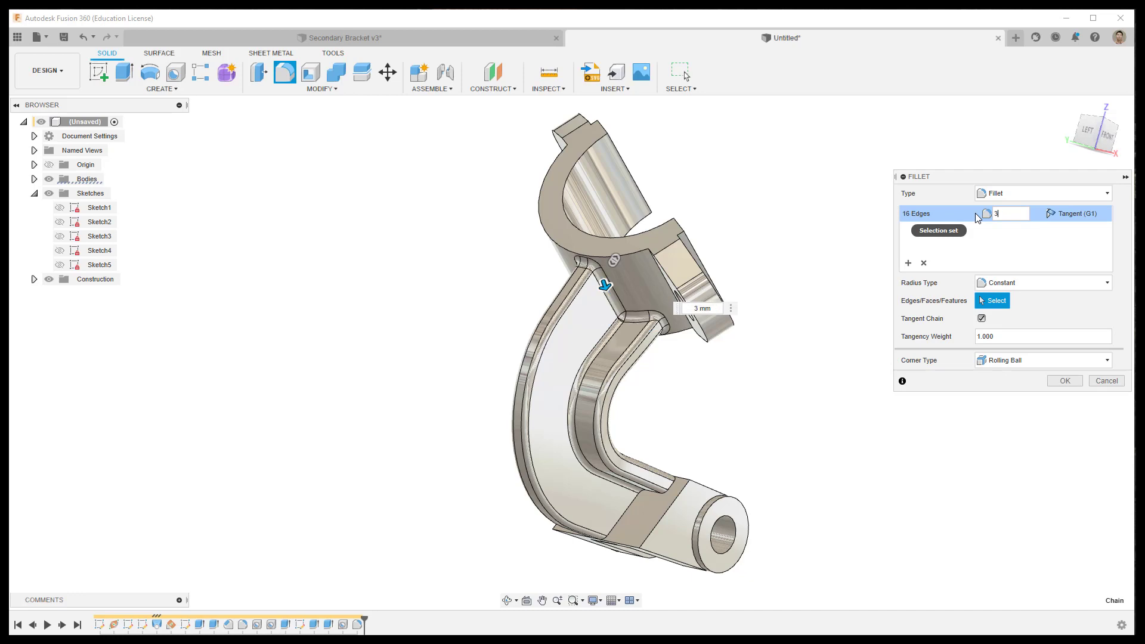
pyautogui.click(1064, 382)
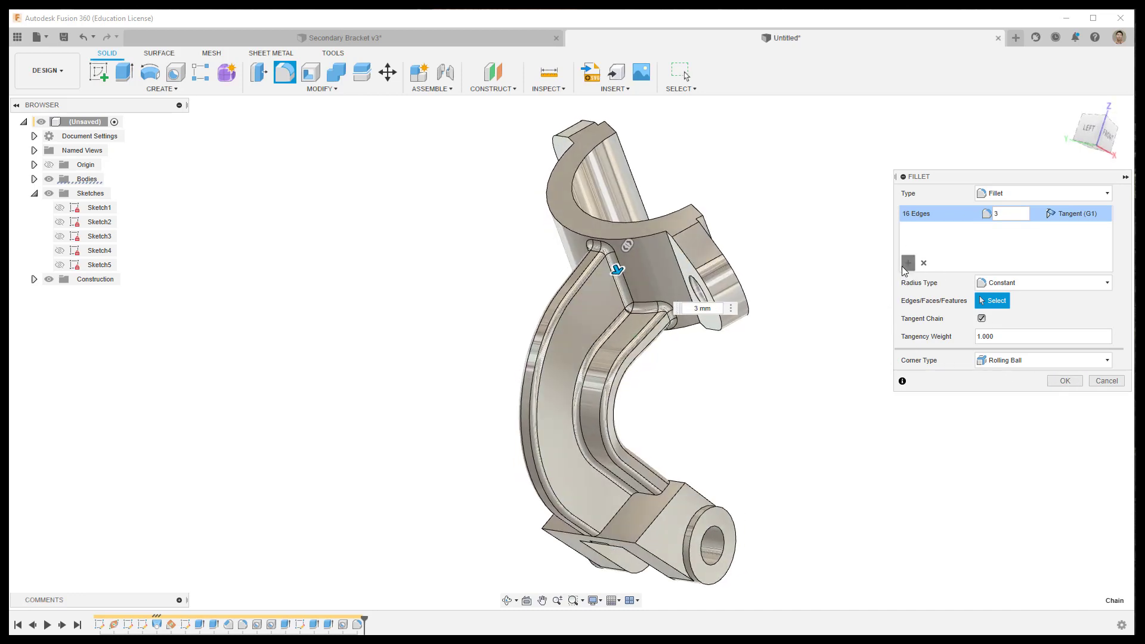
# Add the edge chain where the arm meets the boss block as a second set with a 2.5 mm radius, and apply the fillet
pyautogui.click(641, 493)
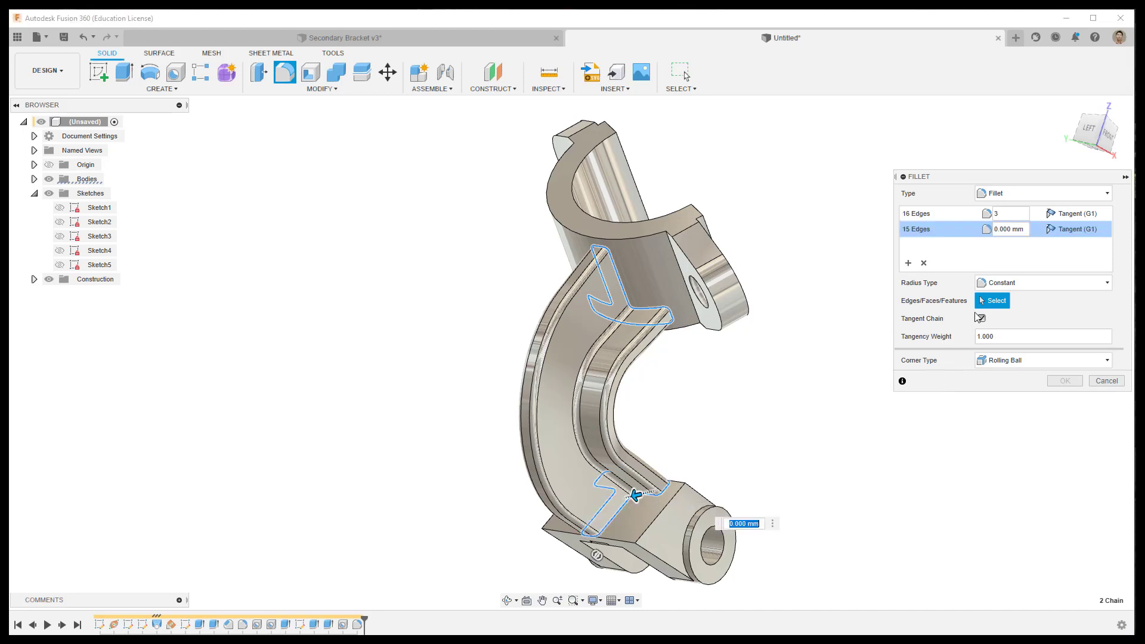
pyautogui.moveTo(1026, 227); pyautogui.dragTo(985, 236)
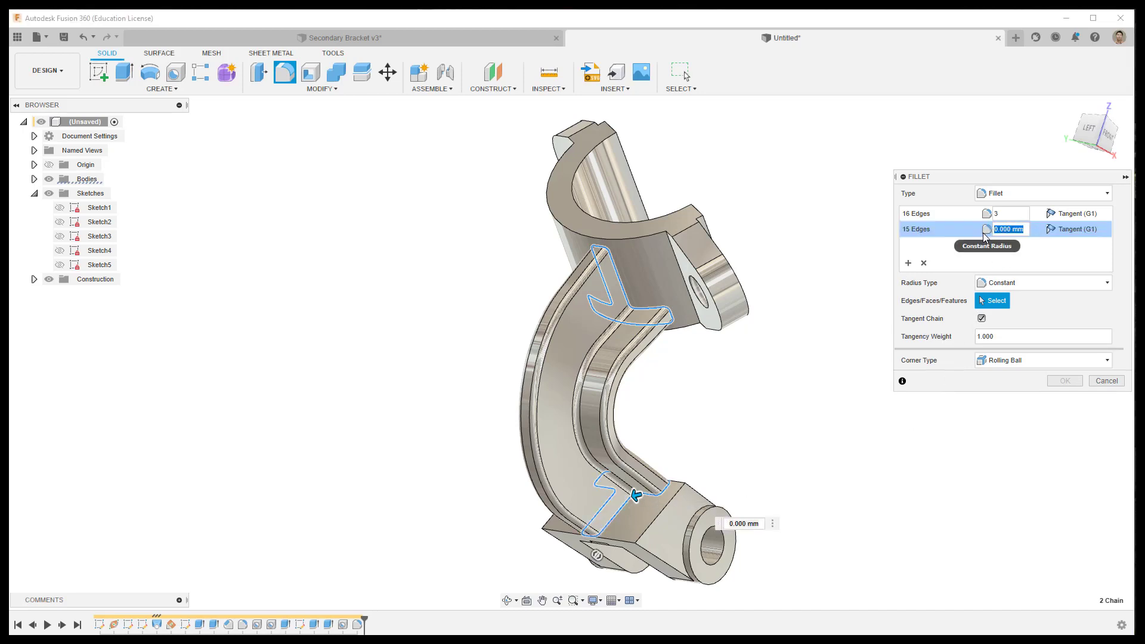
pyautogui.write('2')
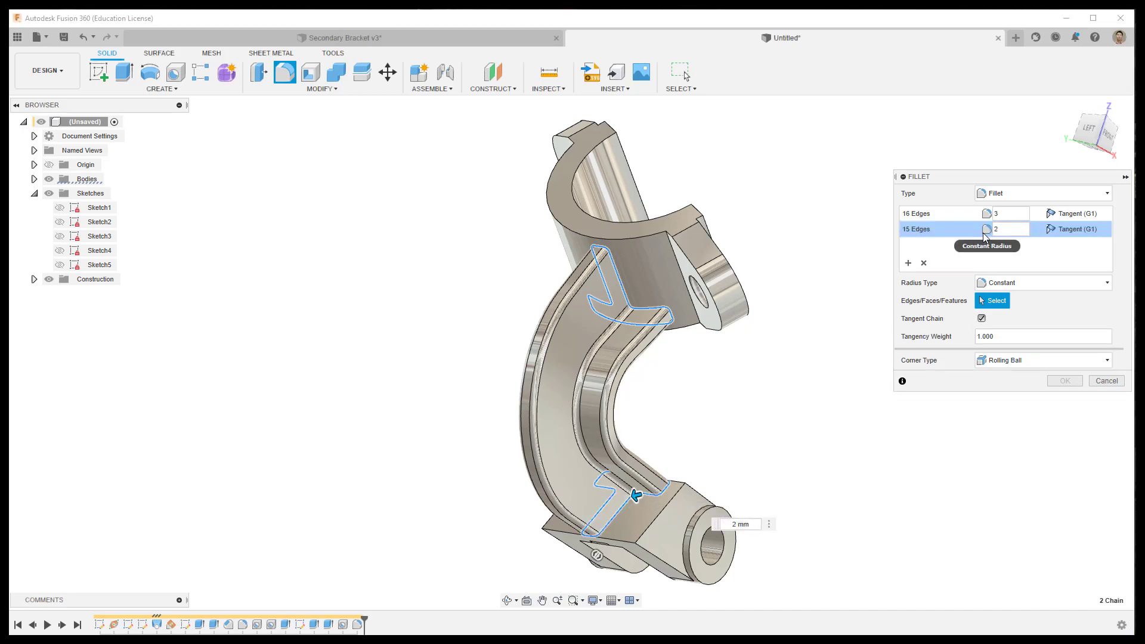
pyautogui.write('.5')
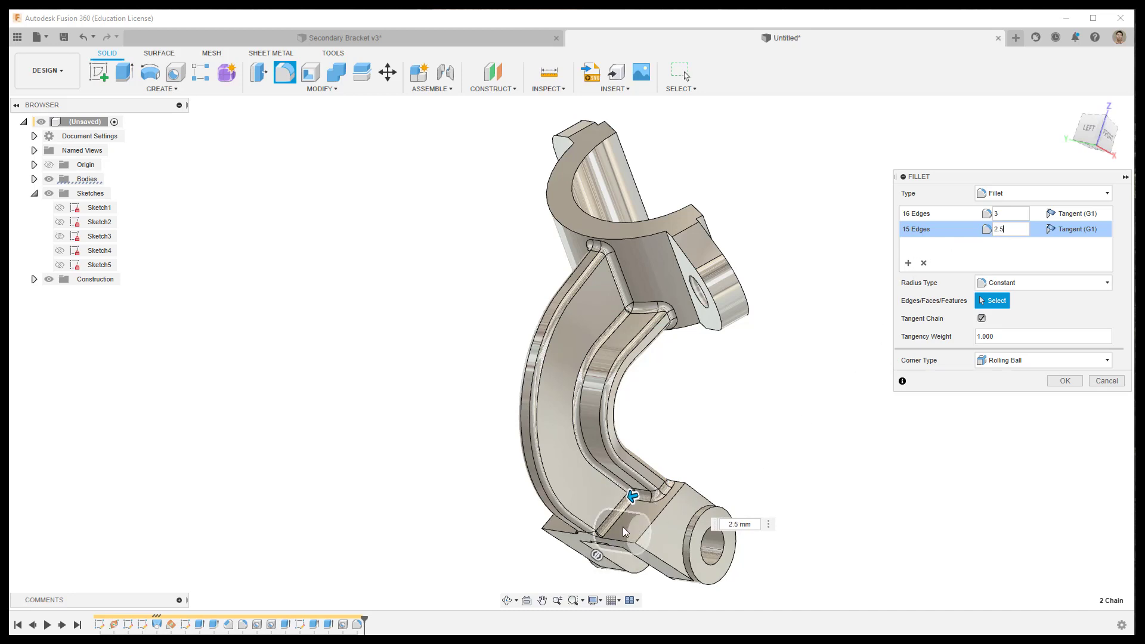
pyautogui.scroll(3, 635, 518)
pyautogui.moveTo(678, 396); pyautogui.dragTo(686, 378, button='middle')
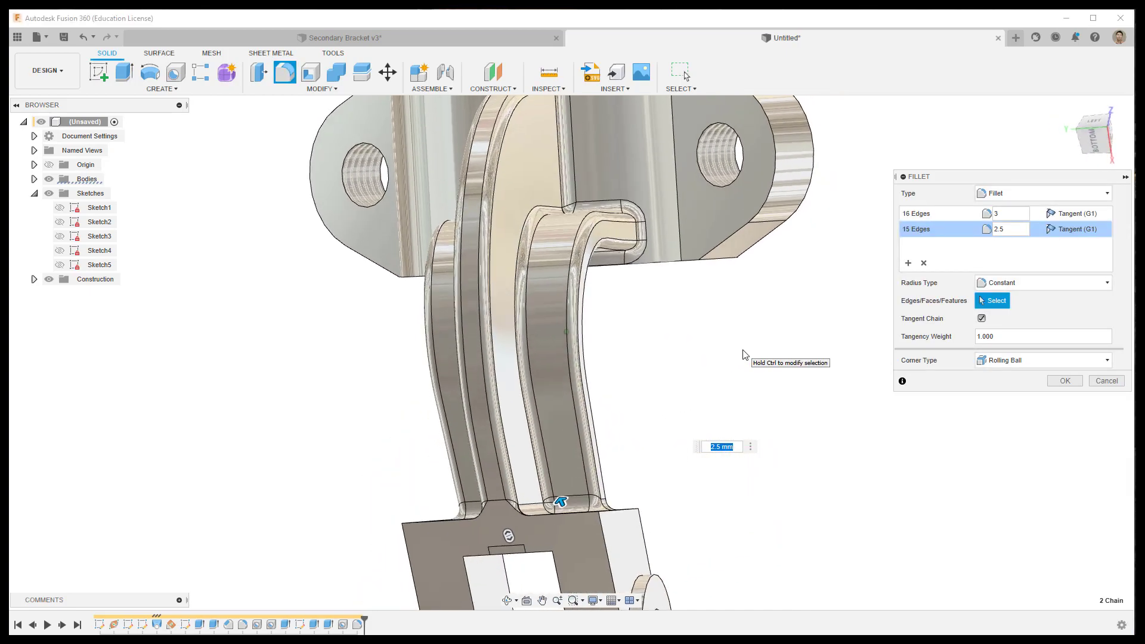
pyautogui.click(1064, 381)
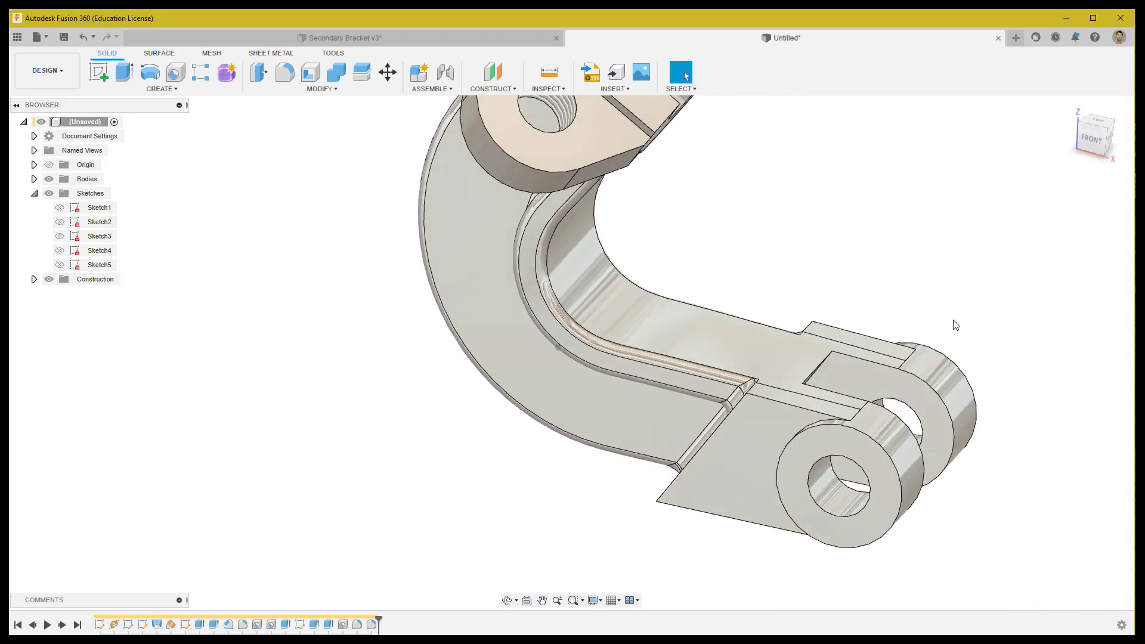
# Fillet the slot's two inner corner edges and the boss block's two slanted outer edges facing the arm with a 3 mm radius
pyautogui.keyDown('shift'); pyautogui.moveTo(944, 336); pyautogui.dragTo(847, 289, button='middle'); pyautogui.keyUp('shift')
pyautogui.press('f')
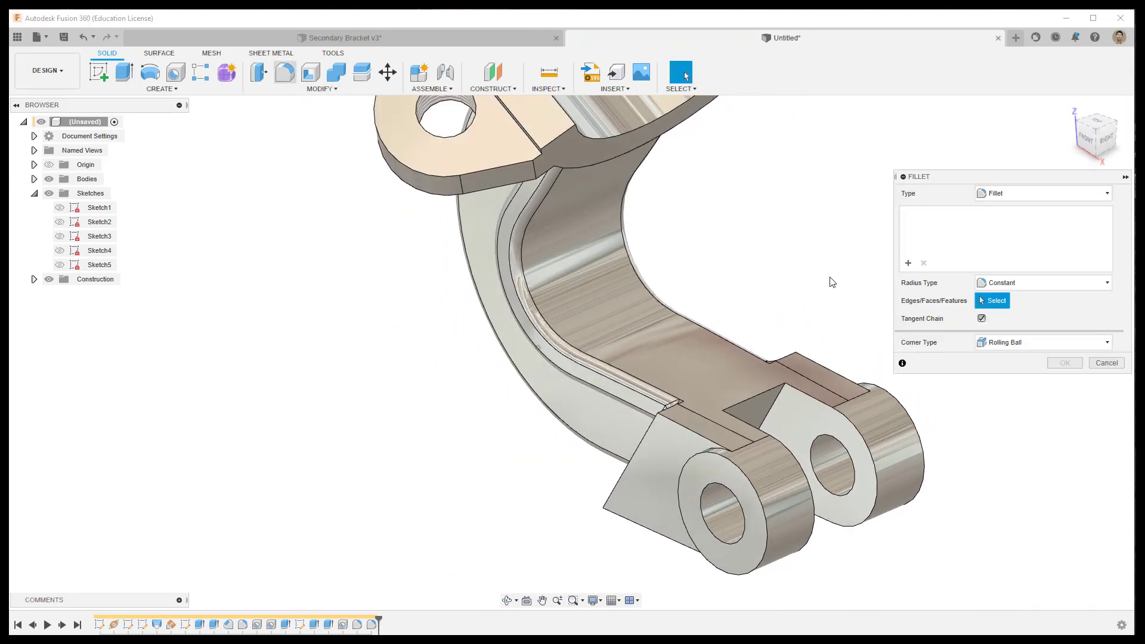
pyautogui.click(778, 398)
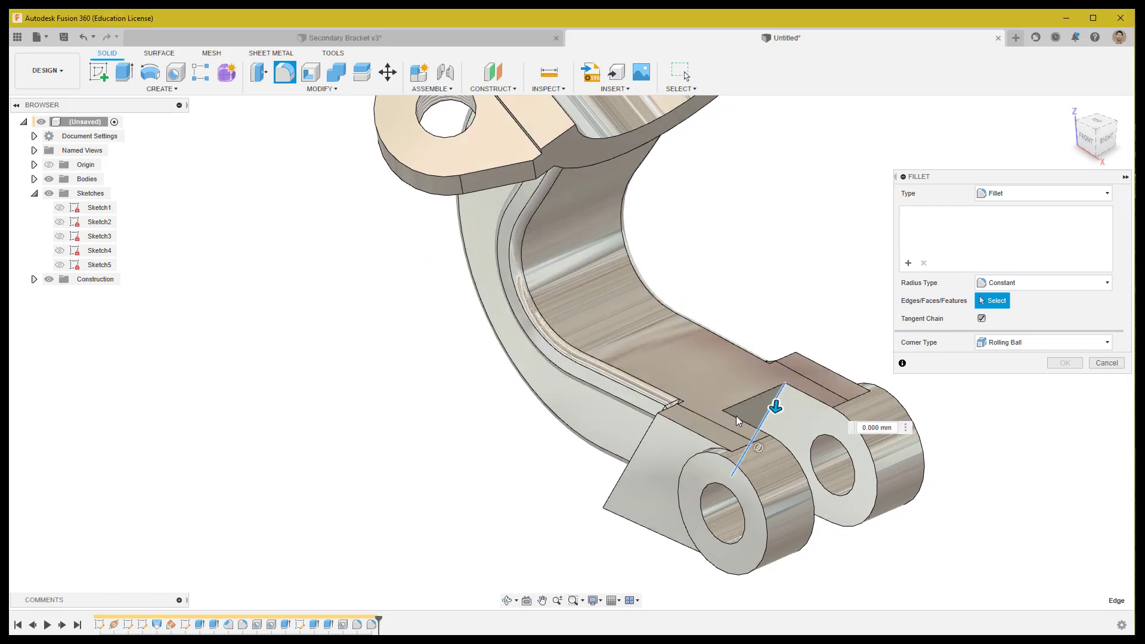
pyautogui.click(719, 419)
pyautogui.keyDown('shift'); pyautogui.moveTo(679, 413); pyautogui.dragTo(617, 486, button='middle'); pyautogui.keyUp('shift')
pyautogui.click(617, 486)
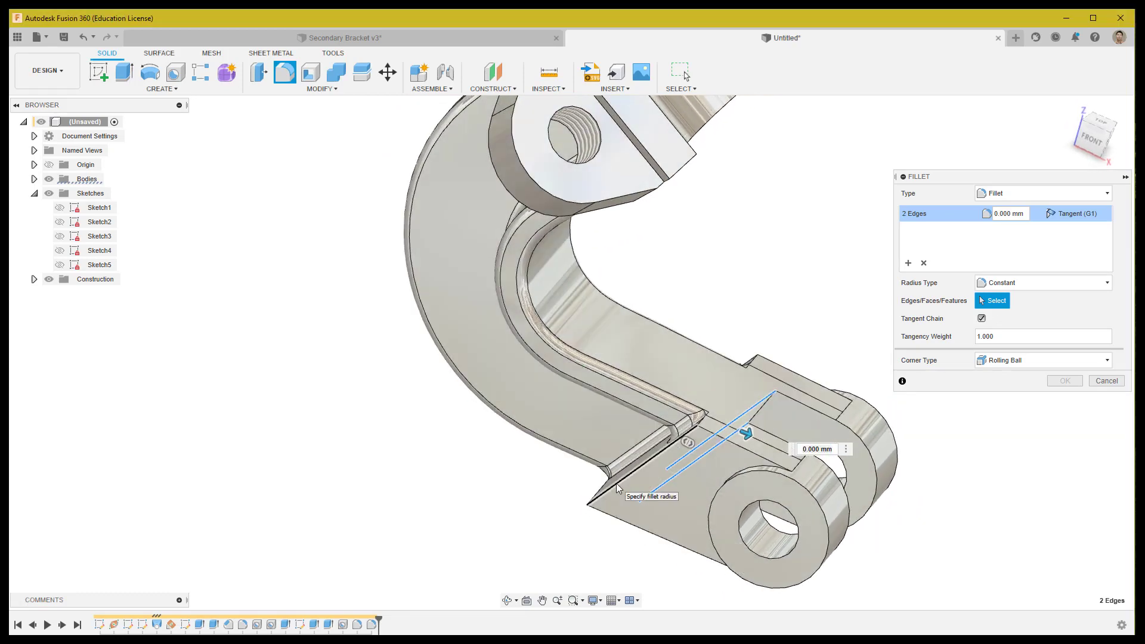
pyautogui.moveTo(759, 342)
pyautogui.keyDown('shift'); pyautogui.mouseDown(button='middle')
pyautogui.moveTo(761, 319)
pyautogui.moveTo(784, 304)
pyautogui.moveTo(774, 349)
pyautogui.mouseUp(button='middle'); pyautogui.keyUp('shift')
pyautogui.click(770, 372)
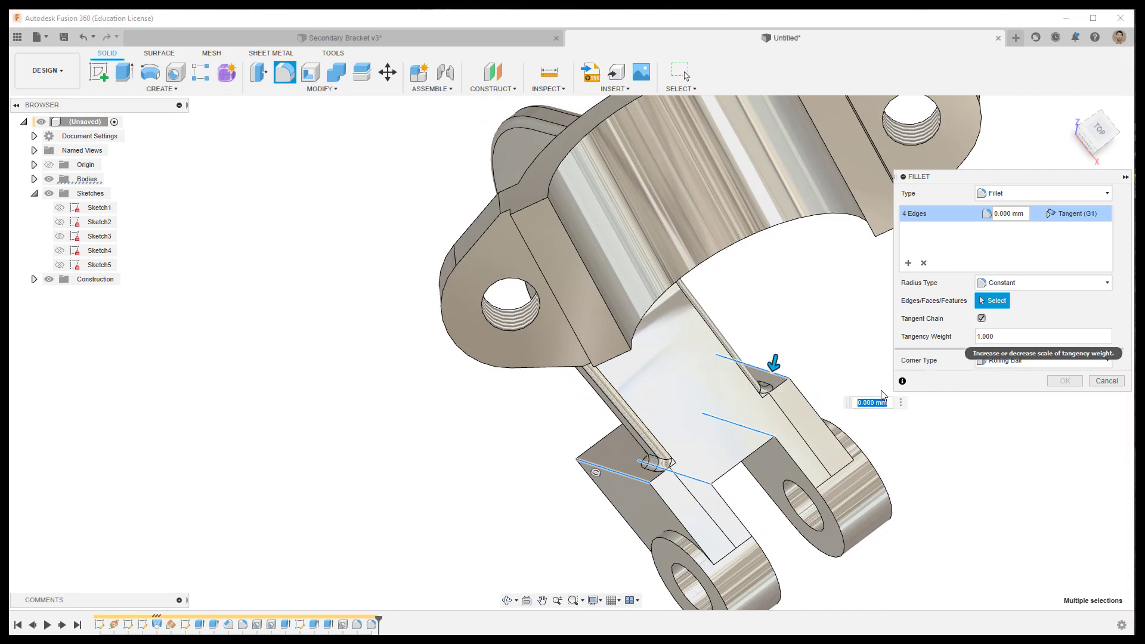
pyautogui.write('3')
pyautogui.keyDown('shift'); pyautogui.moveTo(820, 391); pyautogui.dragTo(1055, 397, button='middle'); pyautogui.keyUp('shift')
pyautogui.click(1065, 382)
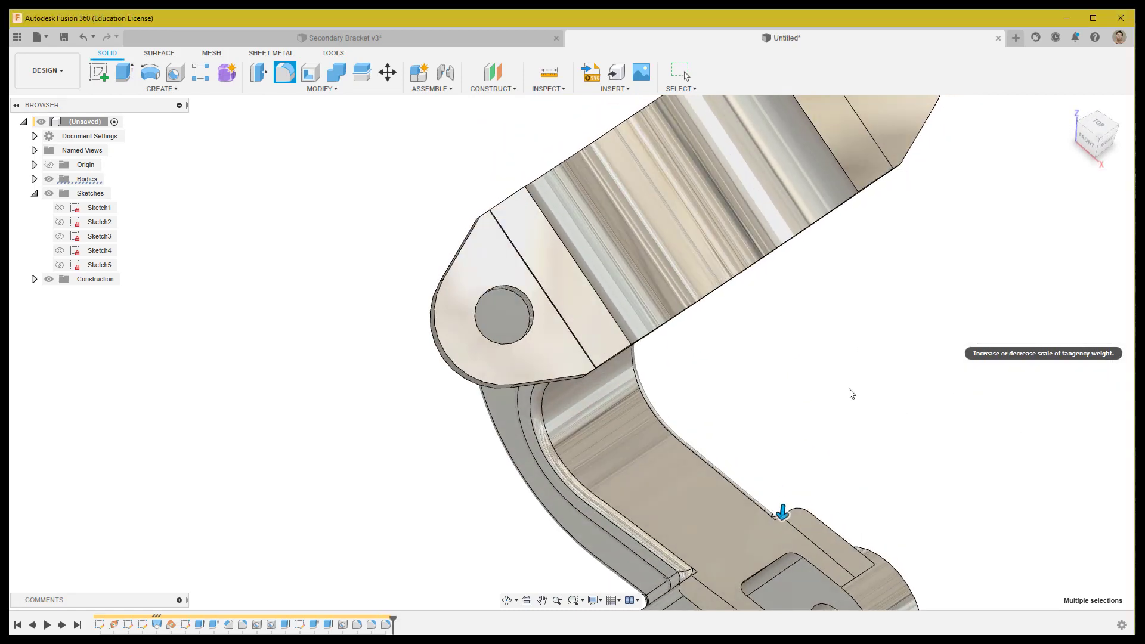
# Start a new constant-radius fillet on the two curved edges where the round bosses meet the lug sides, with a 2 mm radius
pyautogui.keyDown('shift'); pyautogui.moveTo(810, 381); pyautogui.dragTo(636, 322, button='middle'); pyautogui.keyUp('shift')
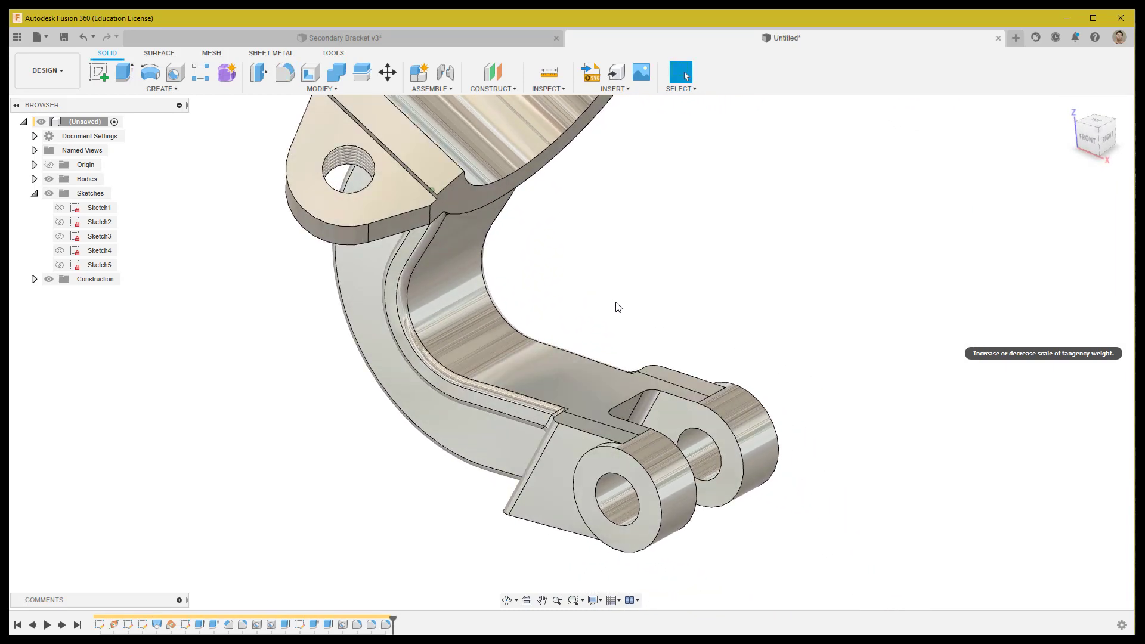
pyautogui.click(284, 72)
pyautogui.keyDown('shift'); pyautogui.moveTo(674, 329); pyautogui.dragTo(670, 424, button='middle'); pyautogui.keyUp('shift')
pyautogui.click(670, 424)
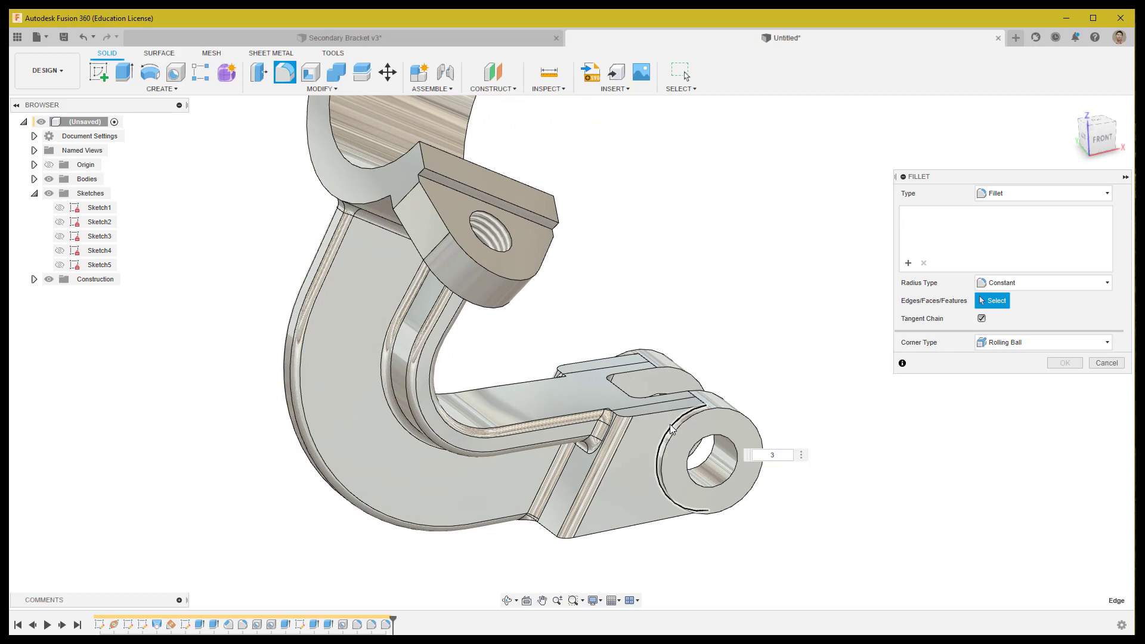
pyautogui.click(620, 365)
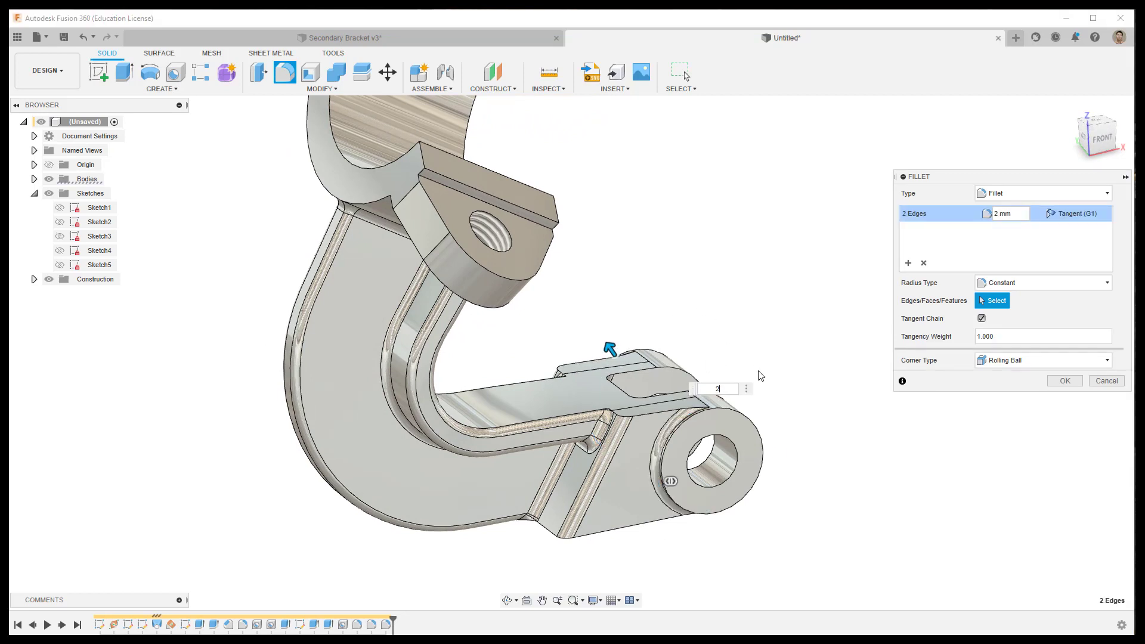
# Add the upper outer edges of both lugs as a second fillet set with a 1.5 mm radius
pyautogui.click(908, 263)
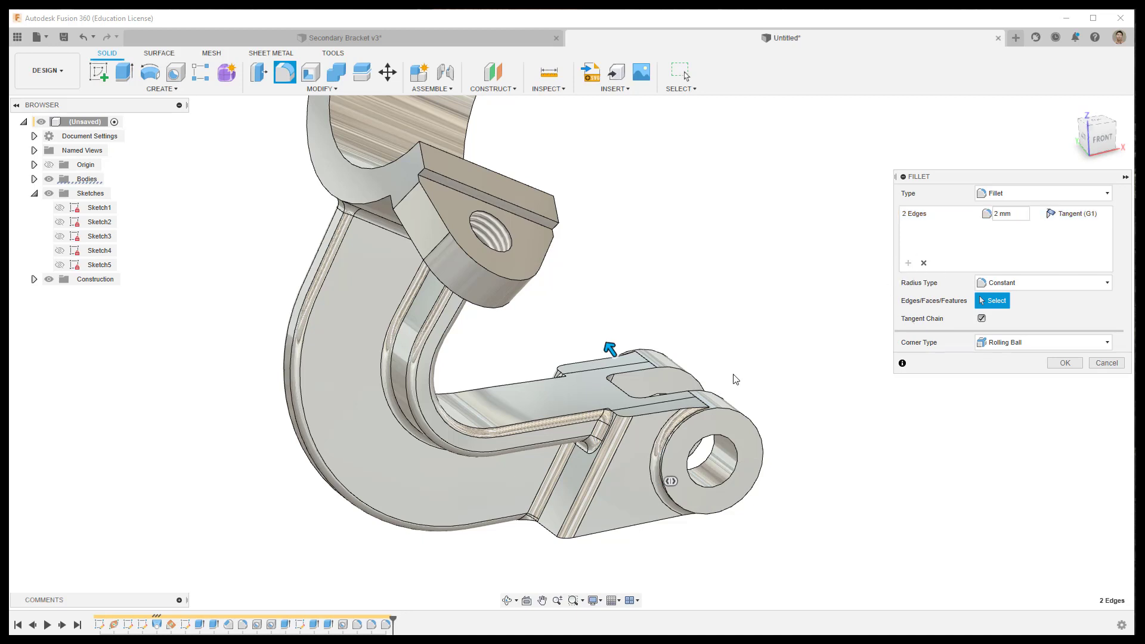
pyautogui.click(645, 416)
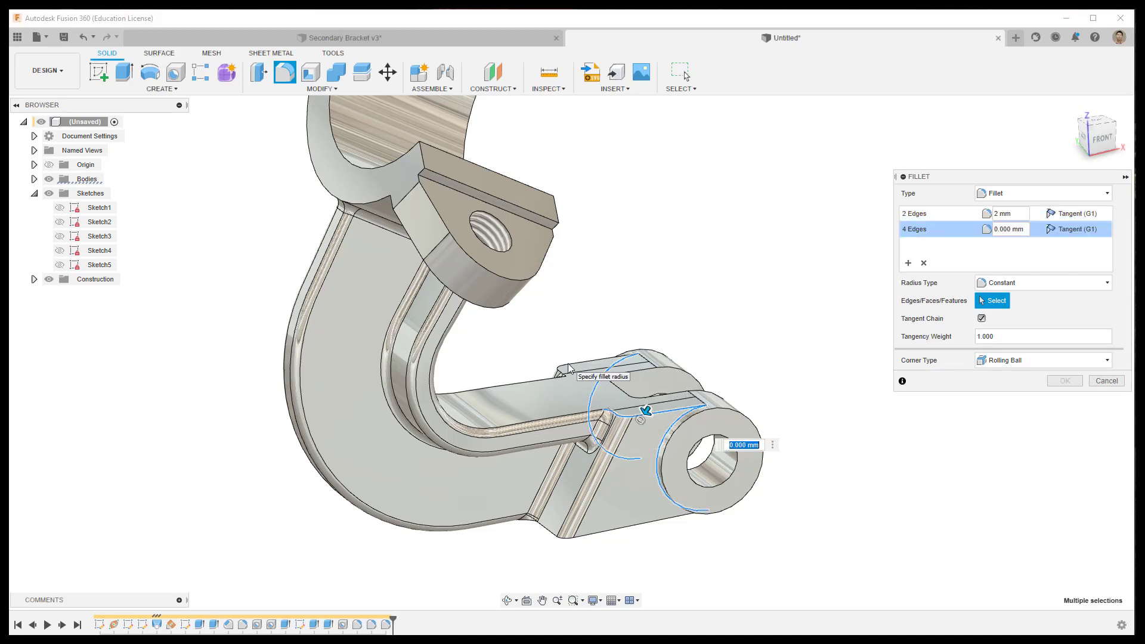
pyautogui.click(570, 363)
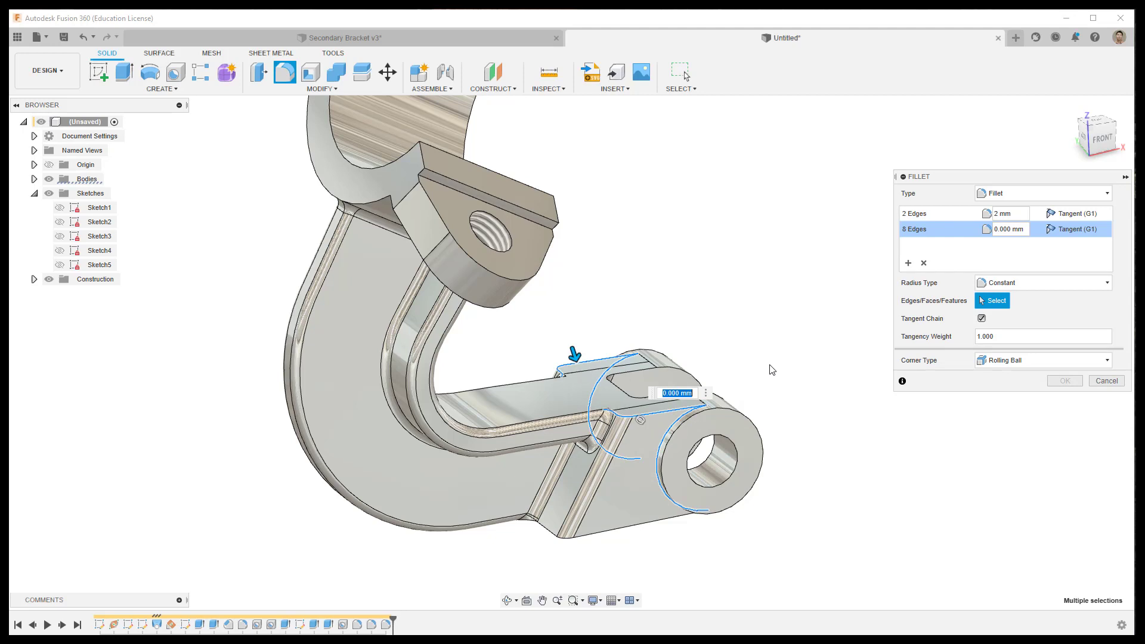
pyautogui.press('Return')
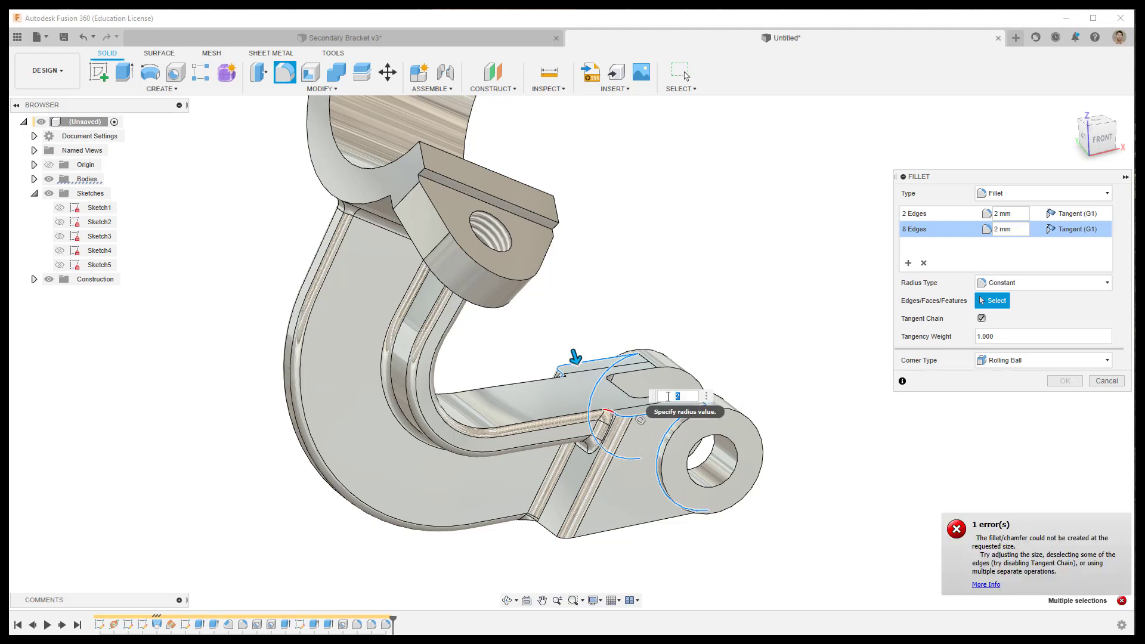
pyautogui.press('Return')
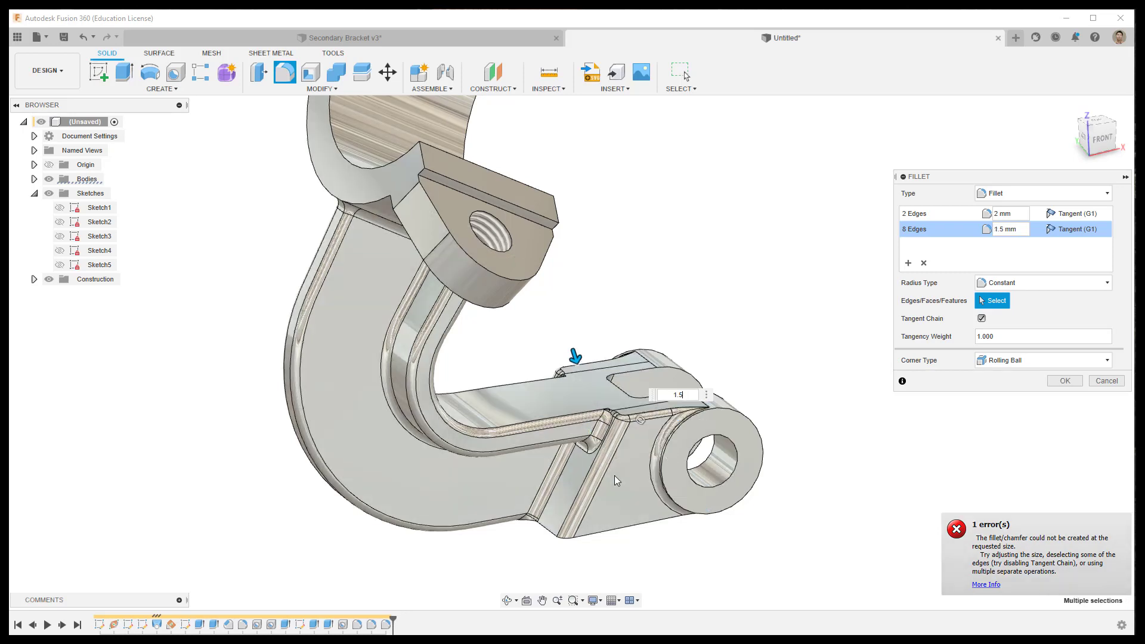
# Add the lower outer edge chain of the boss block as a third set with a 1.5 mm radius, and apply the fillet
pyautogui.click(909, 263)
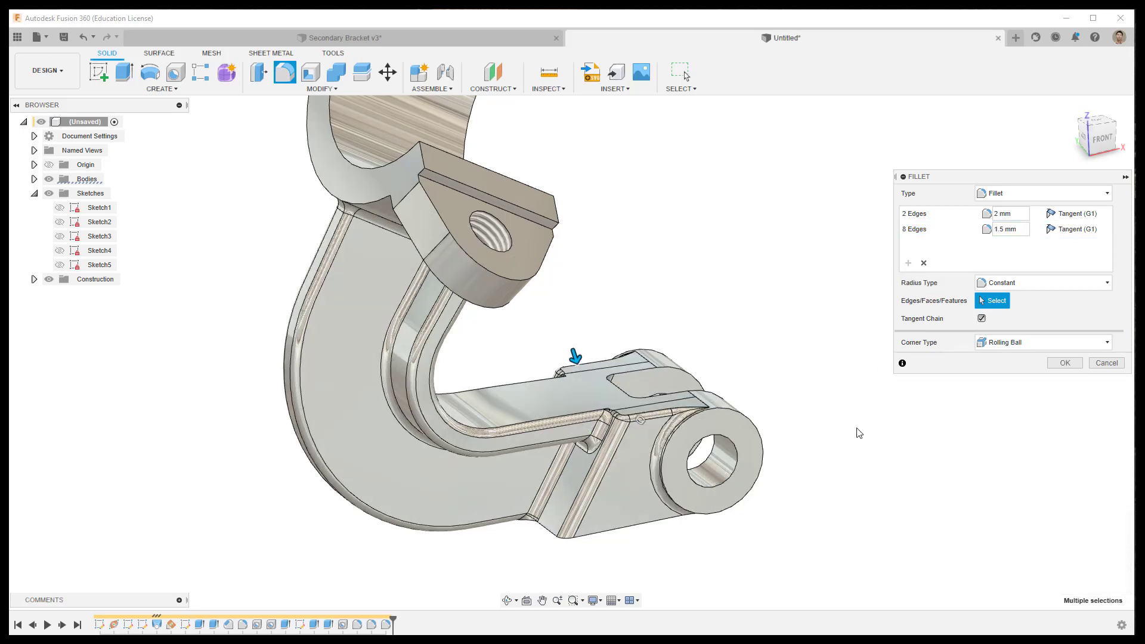
pyautogui.click(649, 526)
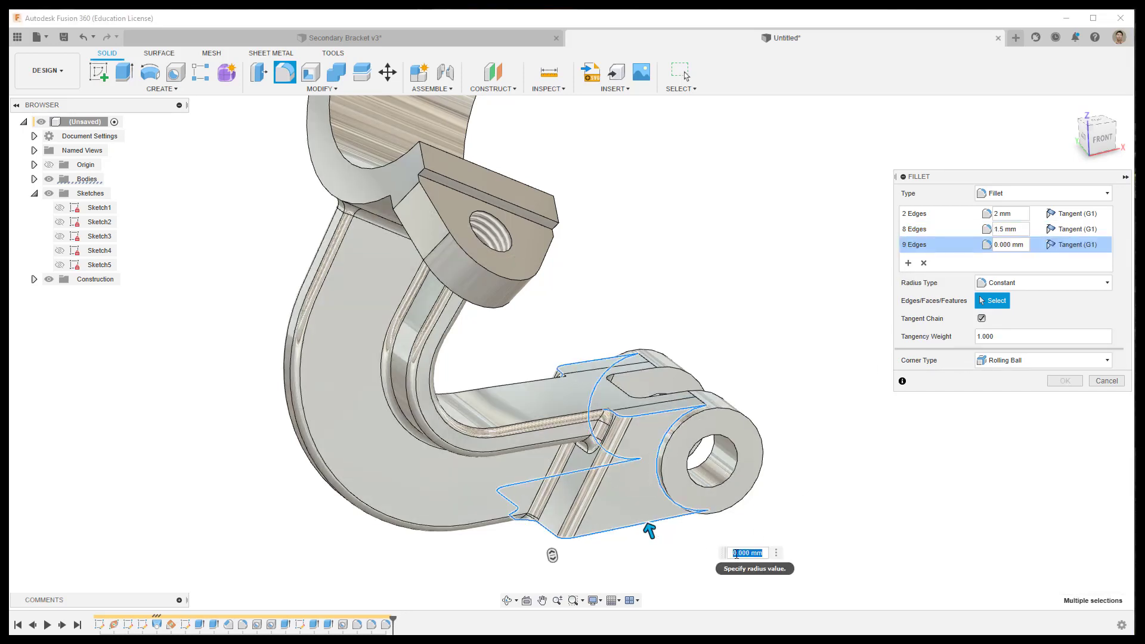
pyautogui.press('Return')
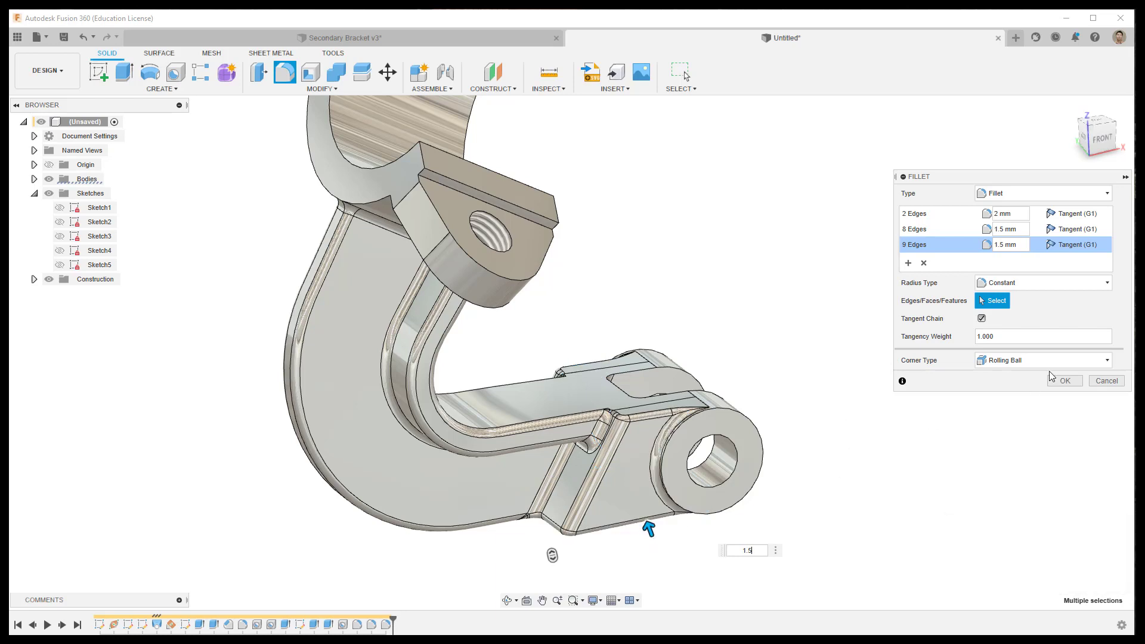
pyautogui.click(1065, 381)
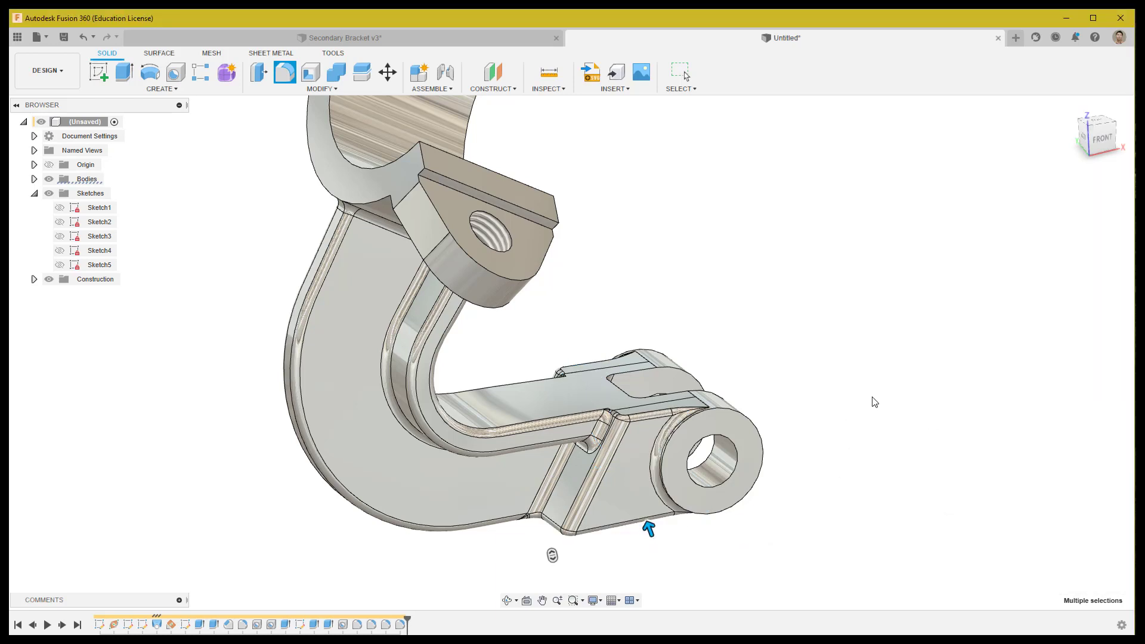
pyautogui.scroll(-3, 647, 331)
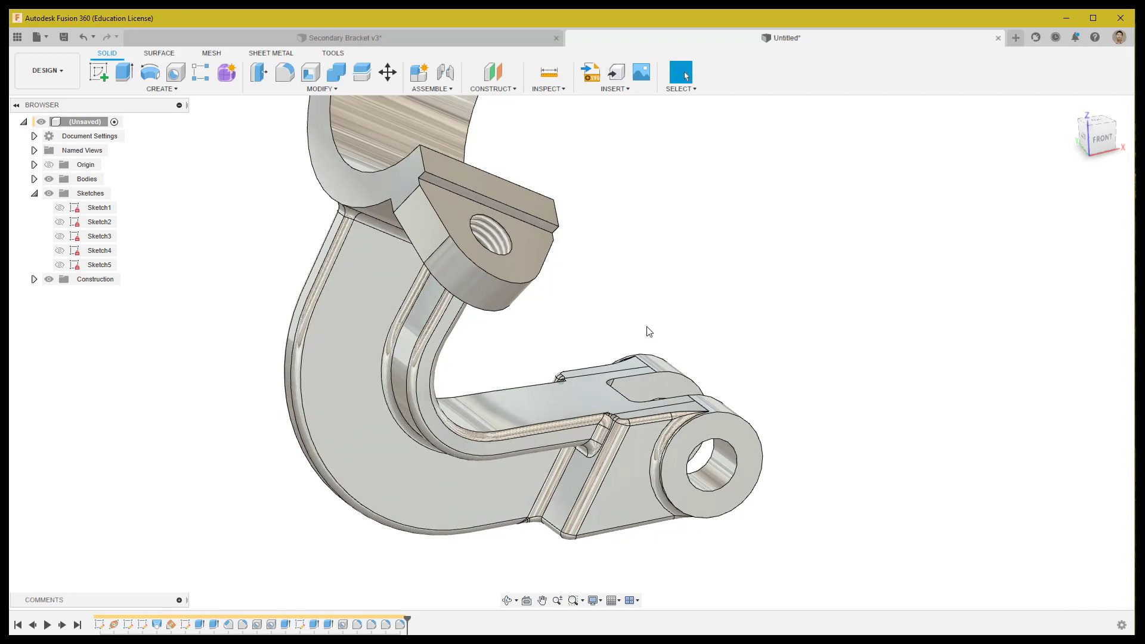